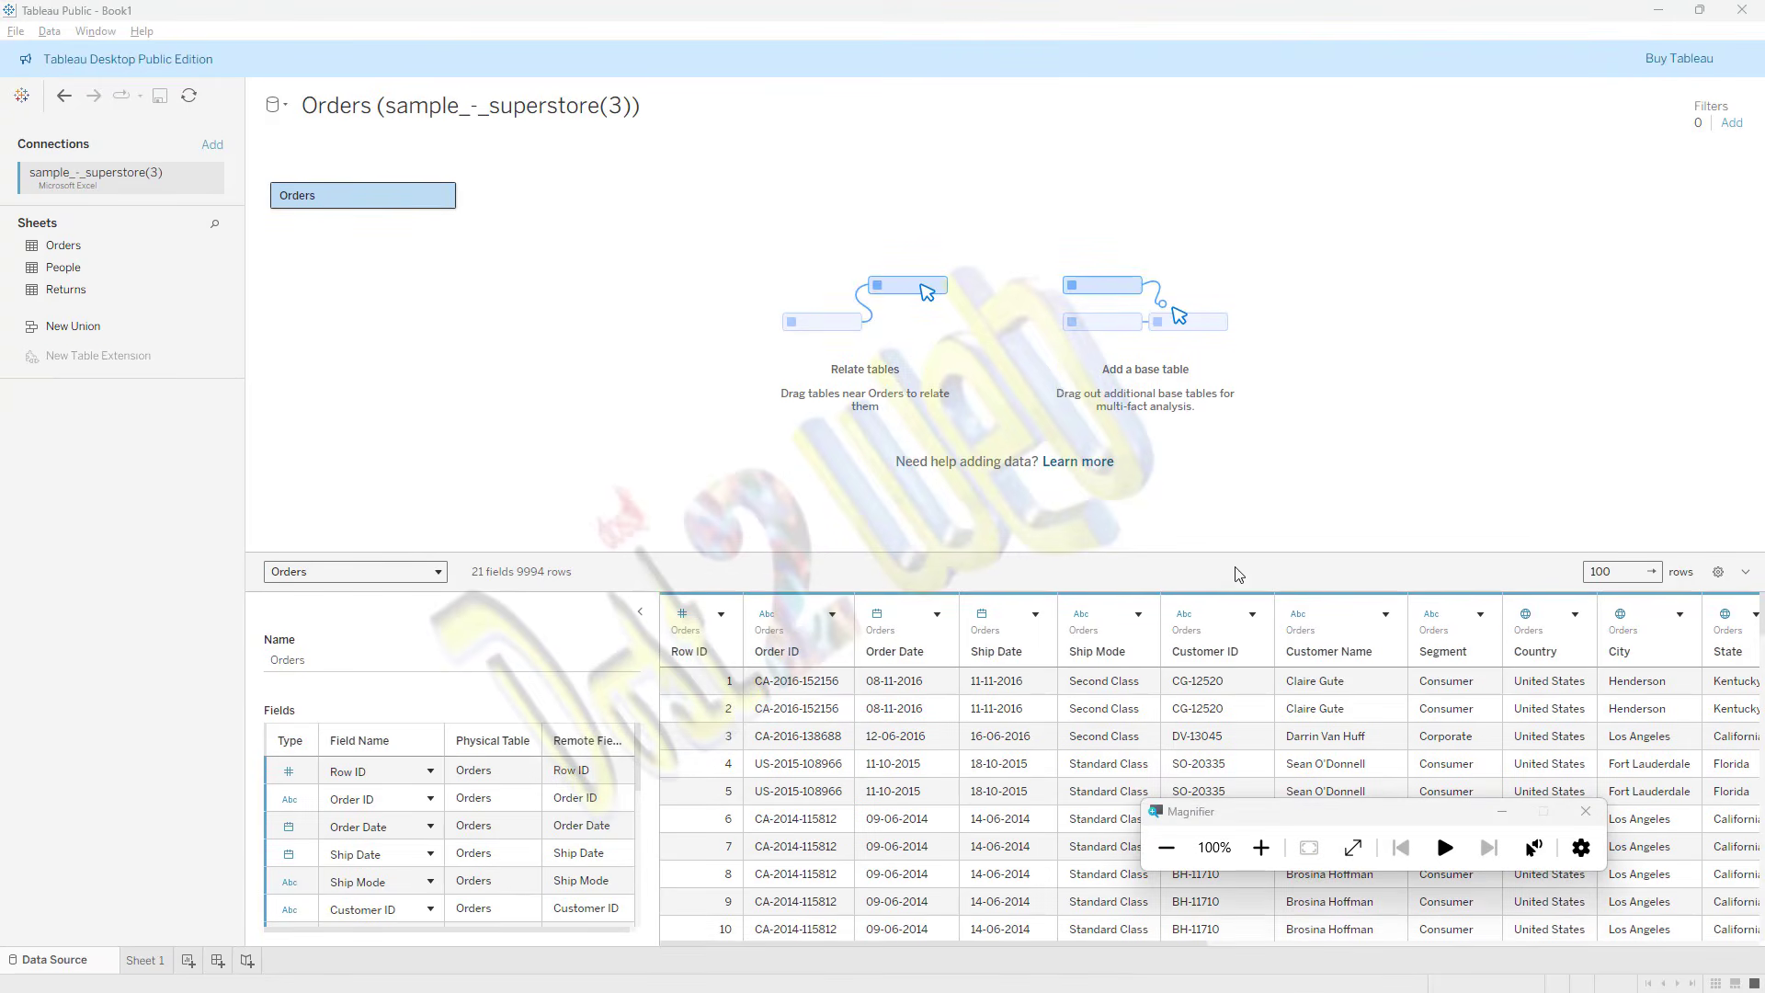
# Step: Compare the connection options on the data source pages of Tableau Public and Tableau Desktop
pyautogui.click(1261, 847)
pyautogui.click(1261, 849)
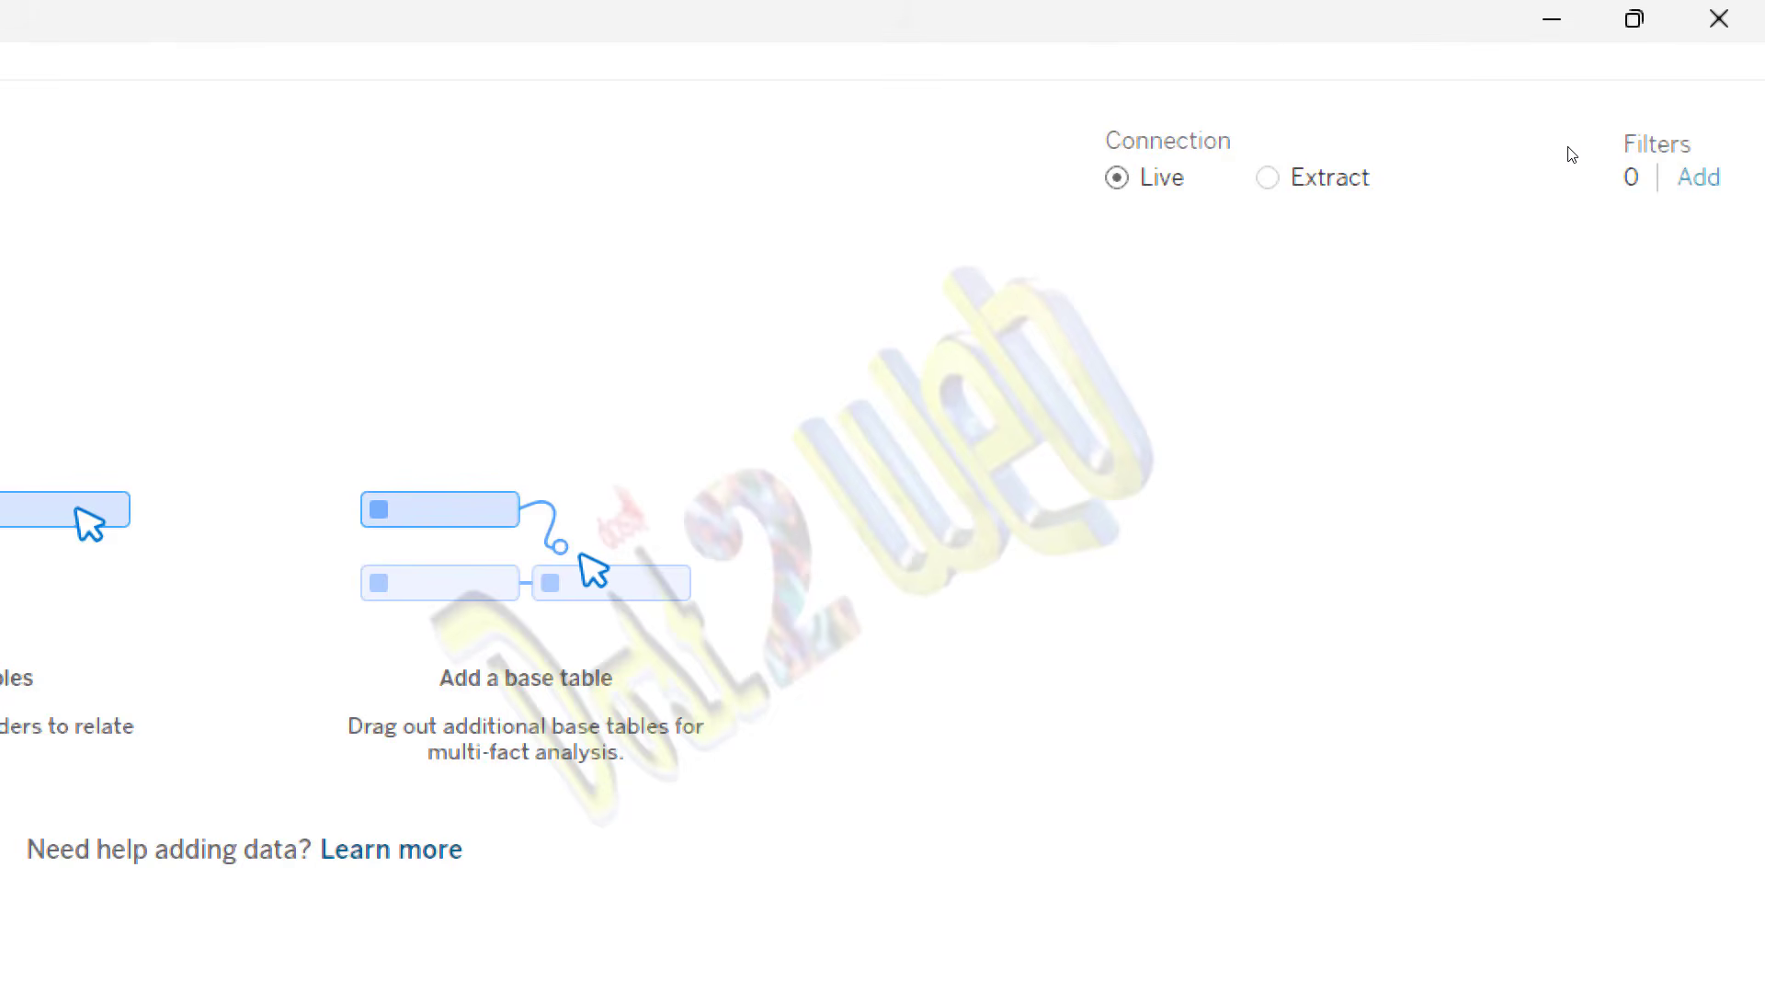
pyautogui.hotkey('alt', 'Tab')
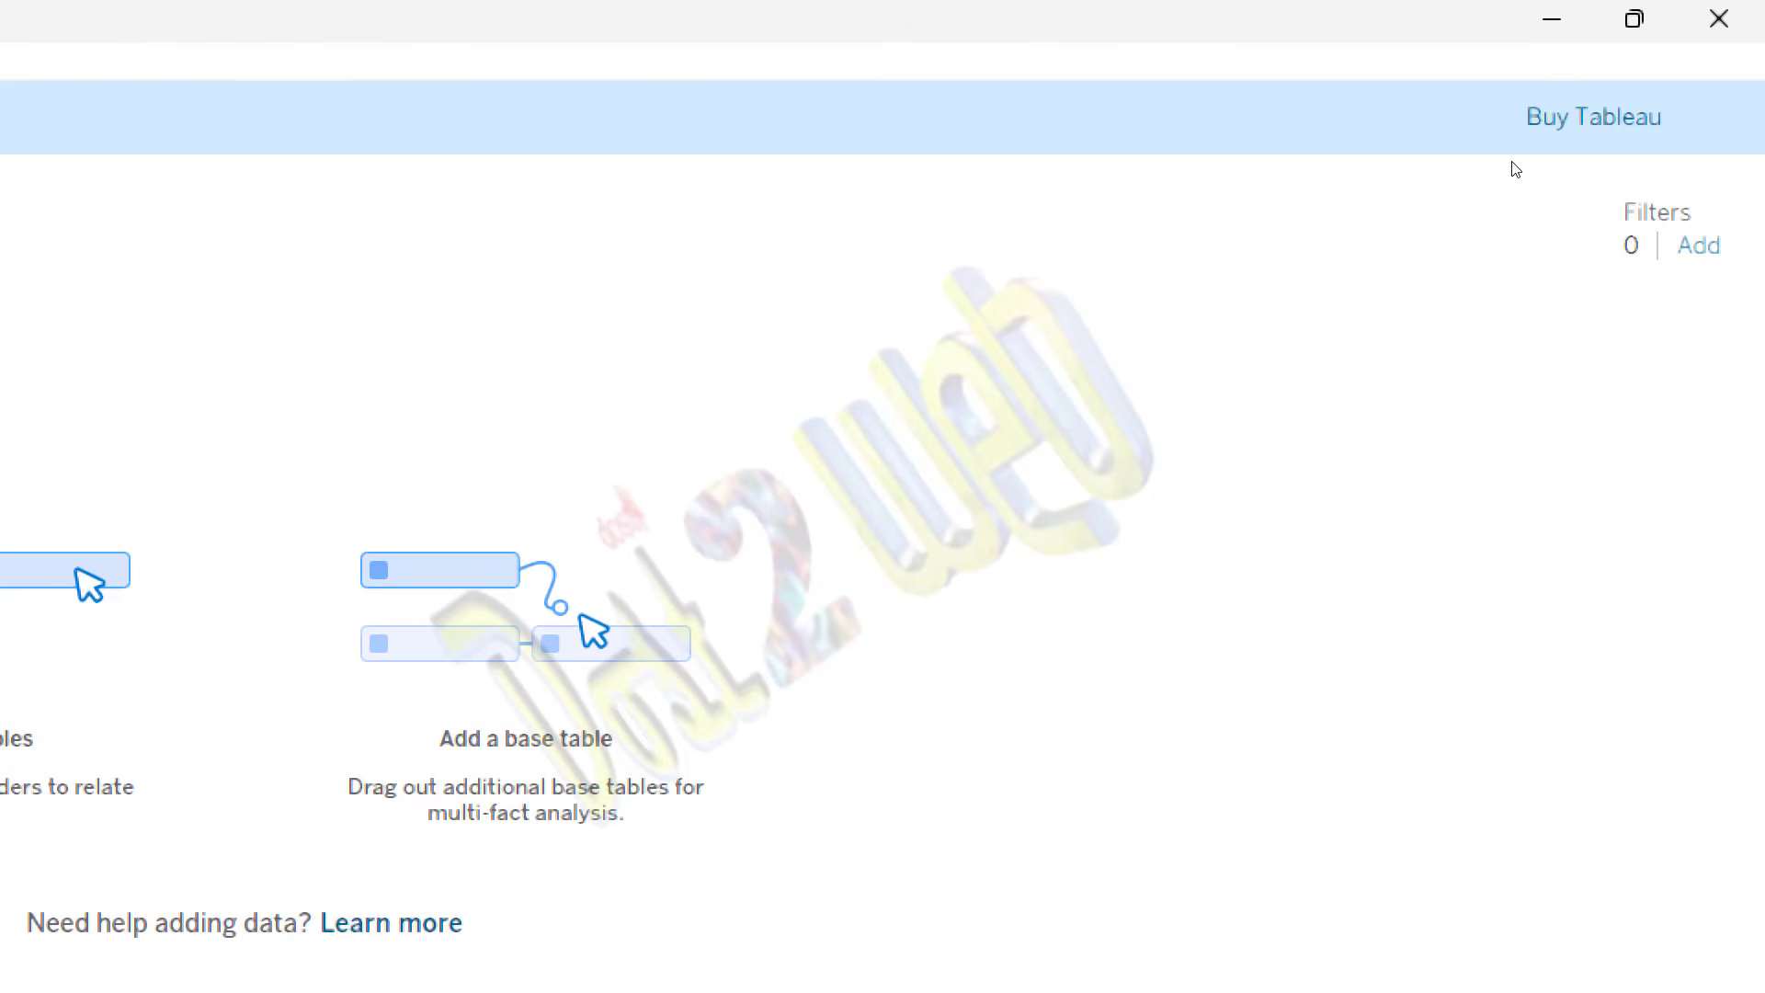
pyautogui.hotkey('alt', 'Tab')
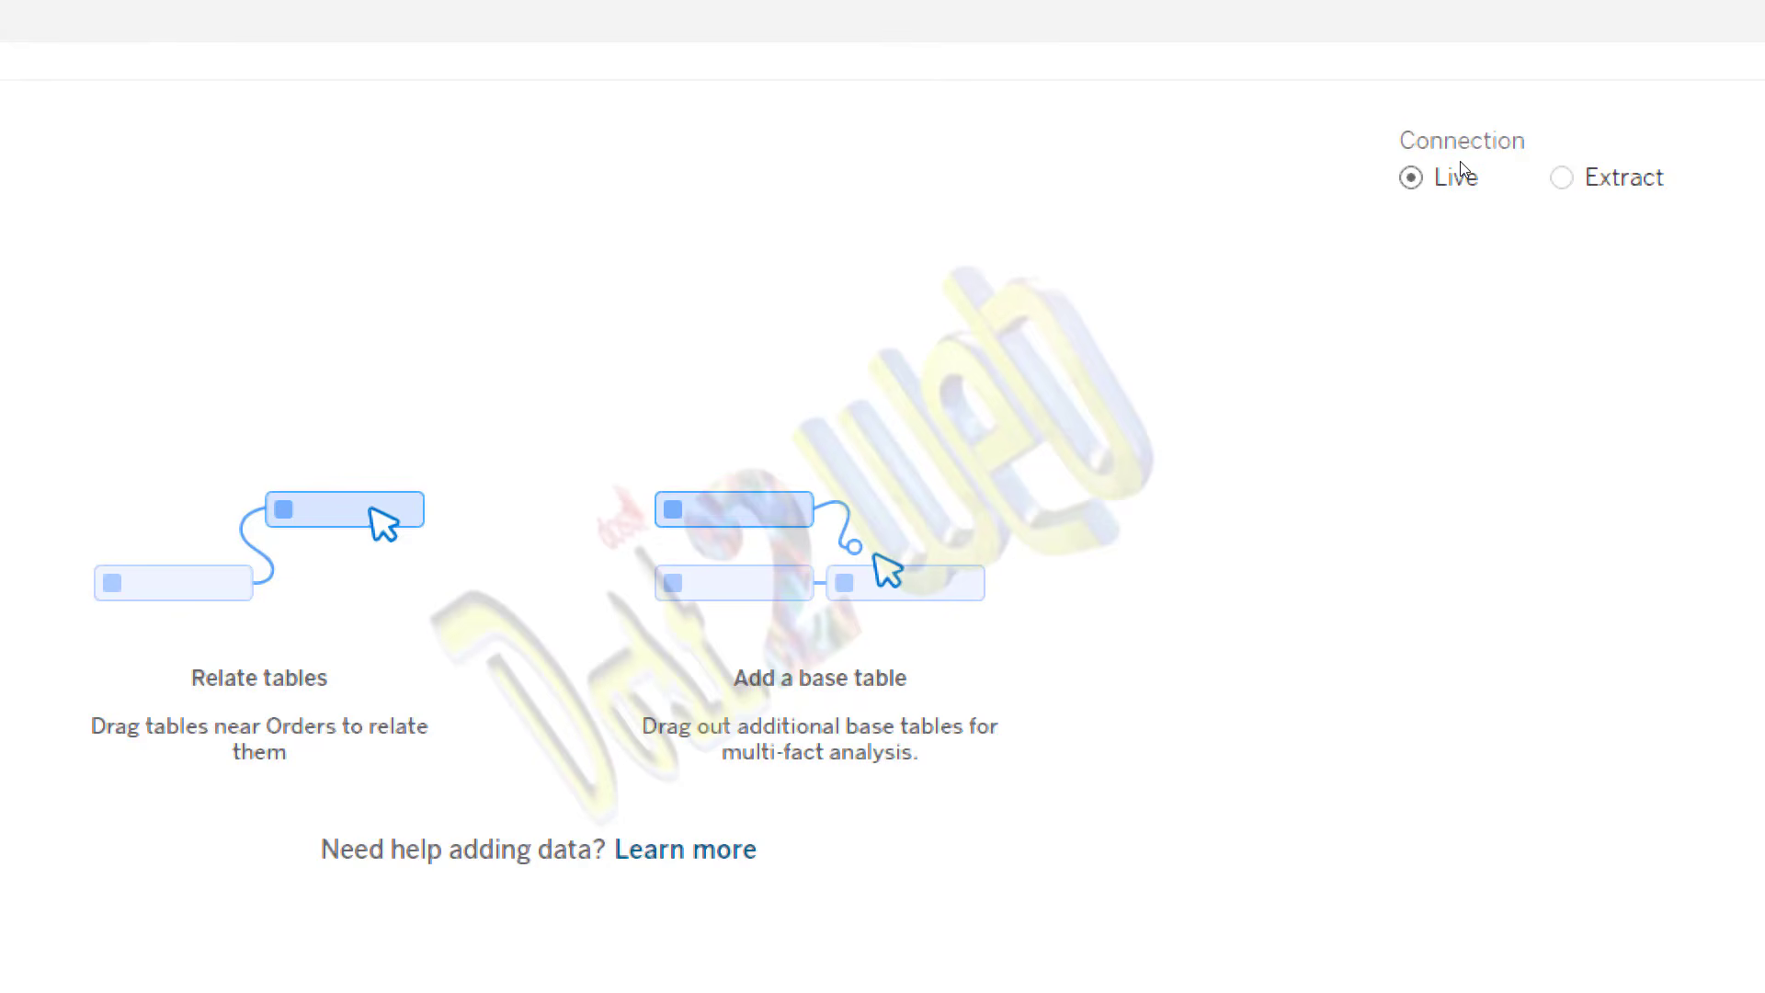
pyautogui.press('super+minus')
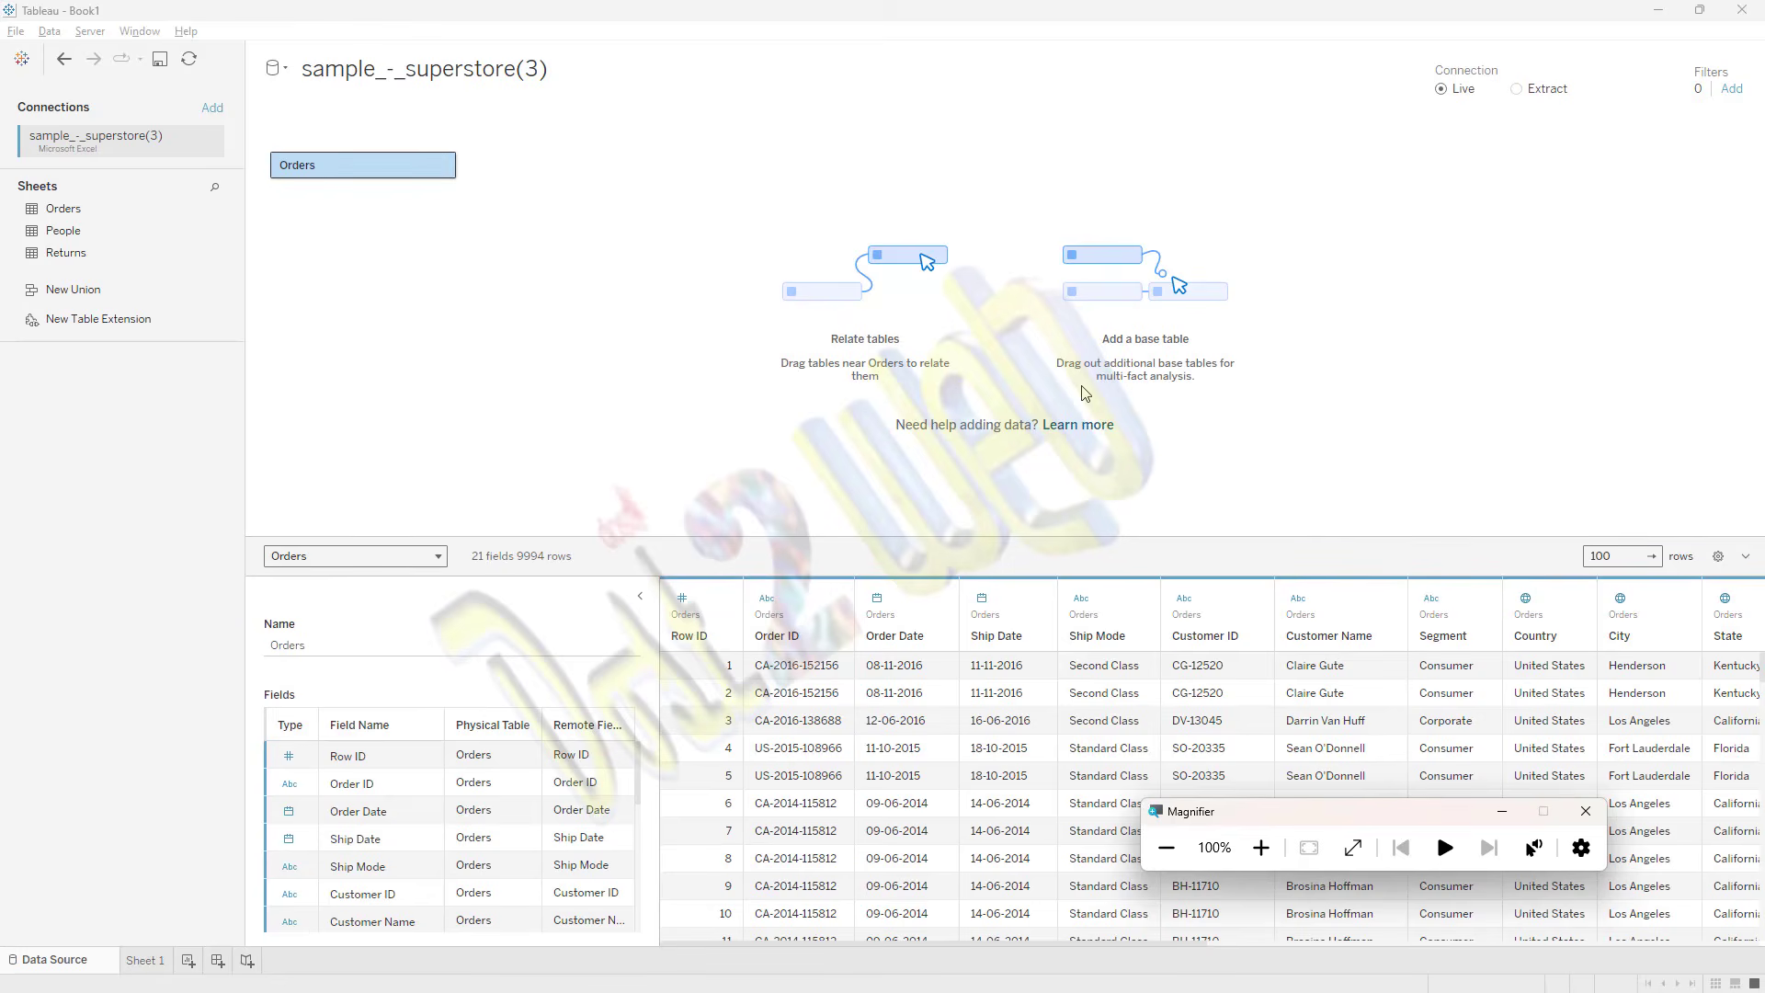
# Step: Open Excel and create a blank workbook
pyautogui.moveTo(521, 961)
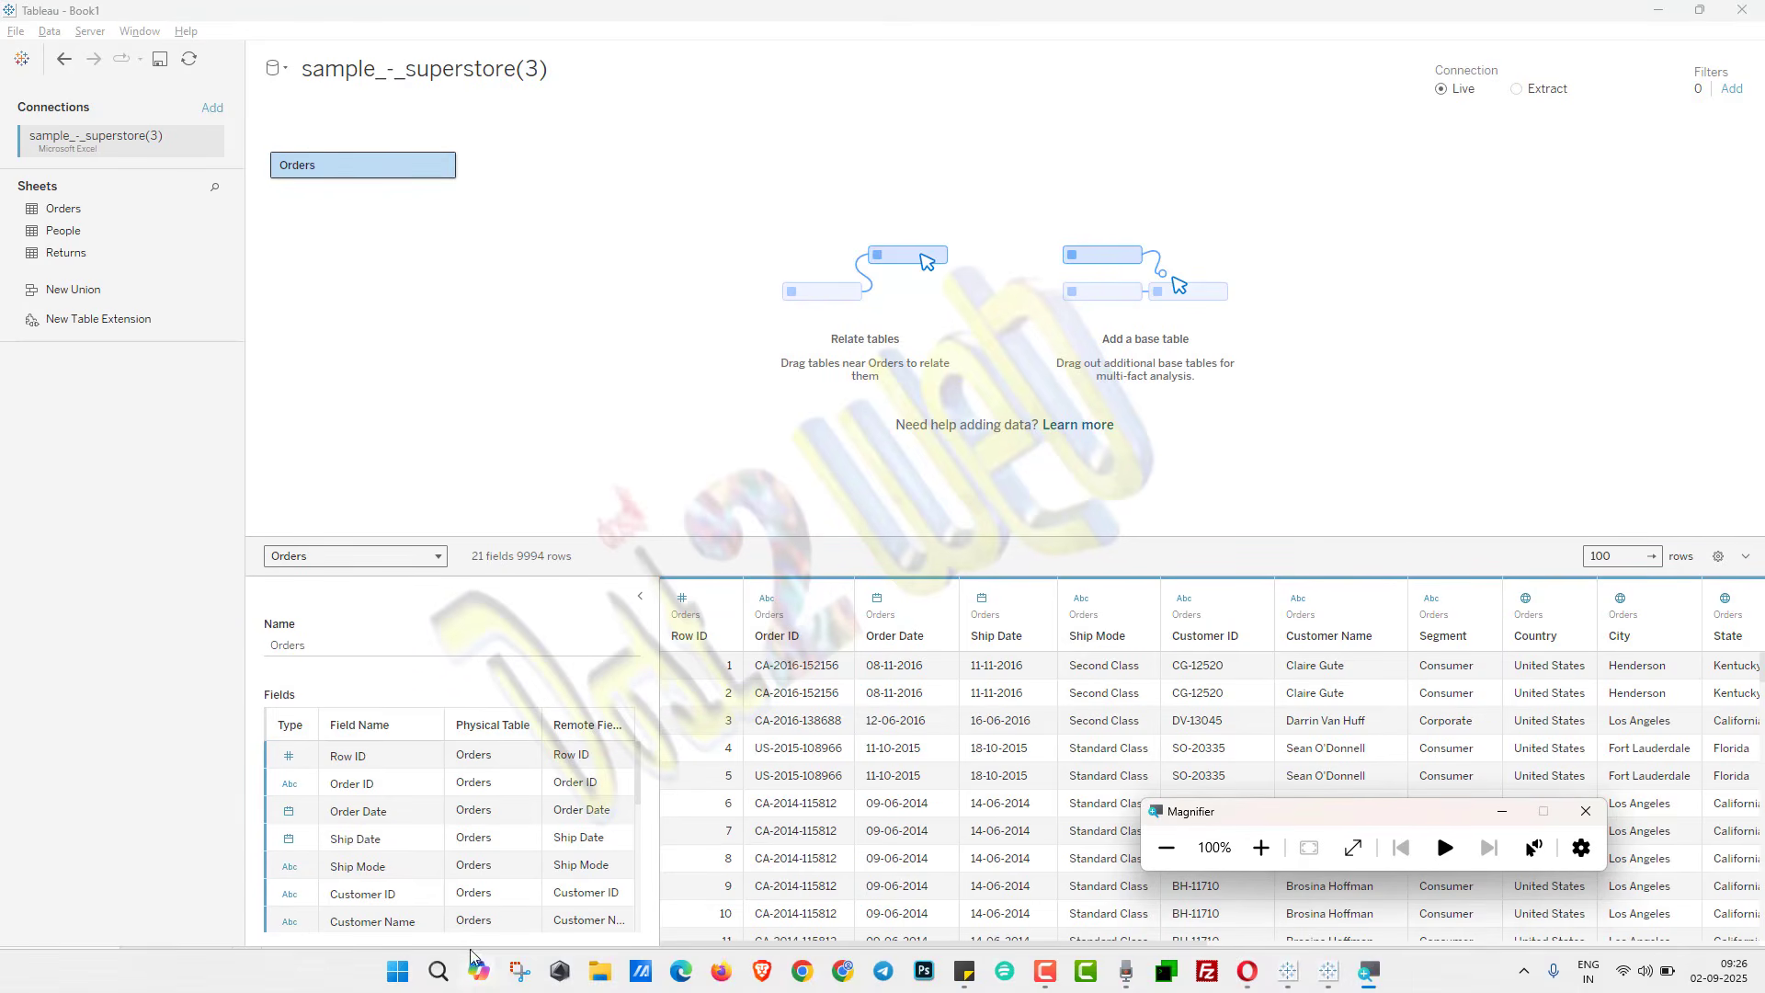
pyautogui.click(439, 973)
pyautogui.write('ex')
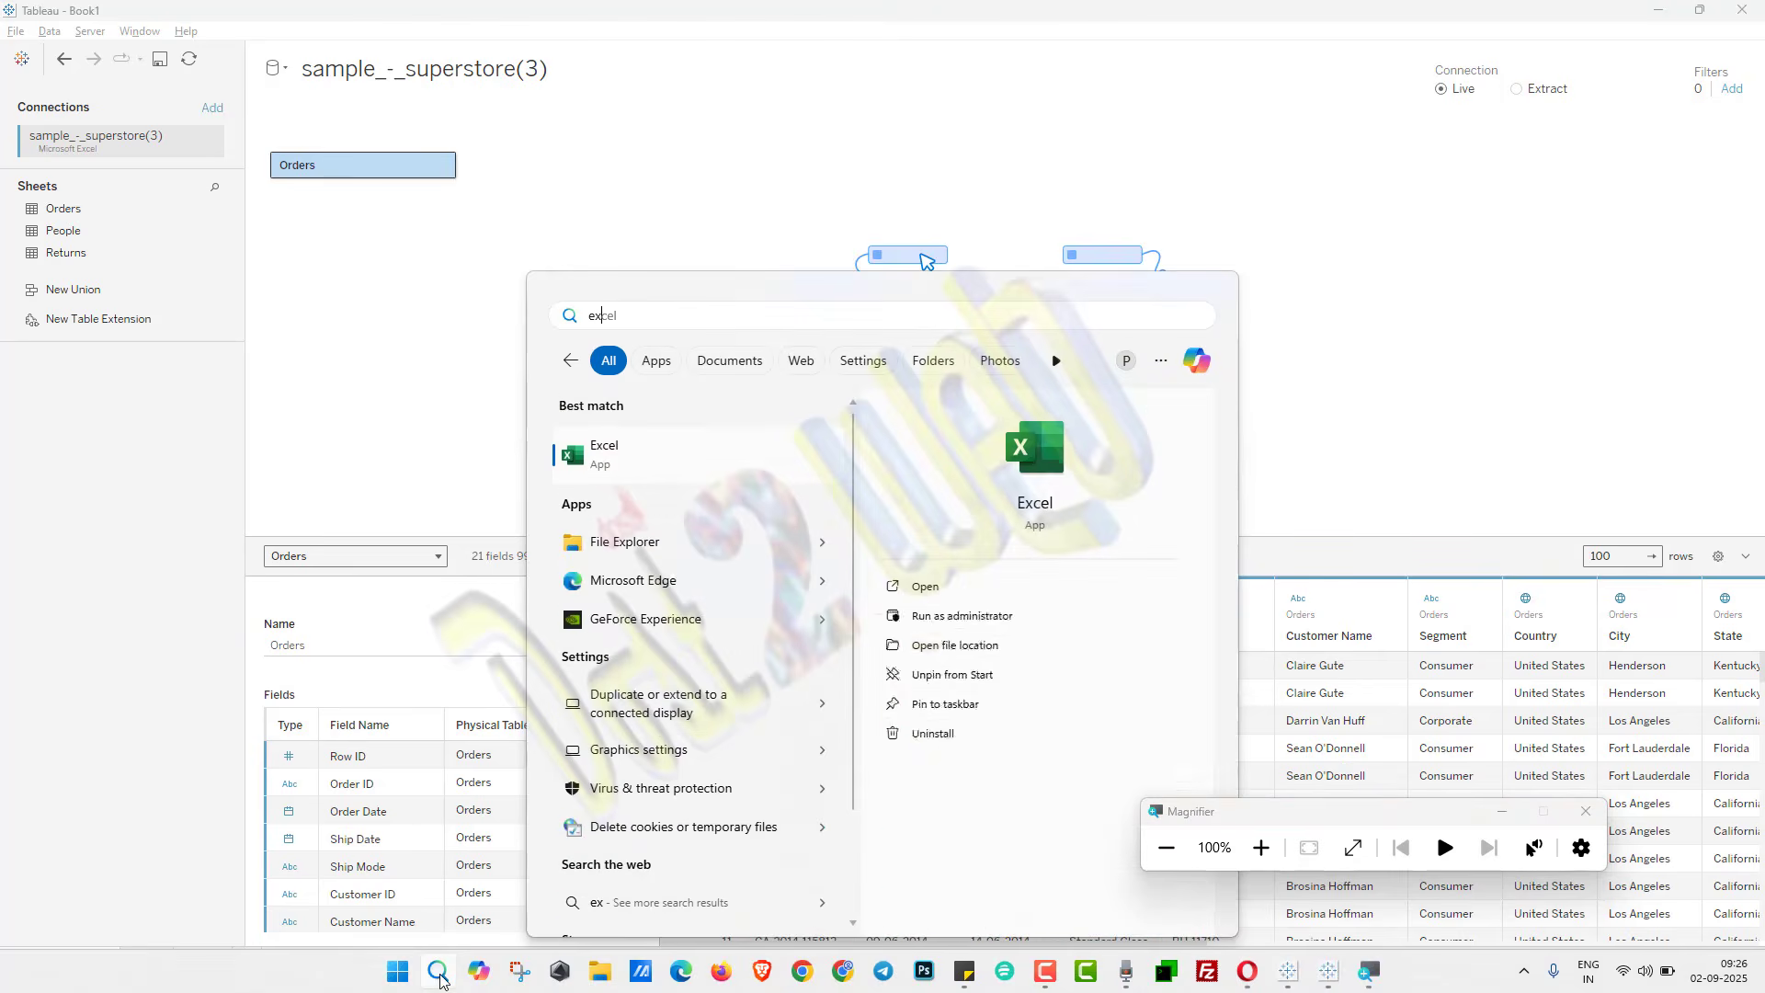
pyautogui.click(672, 473)
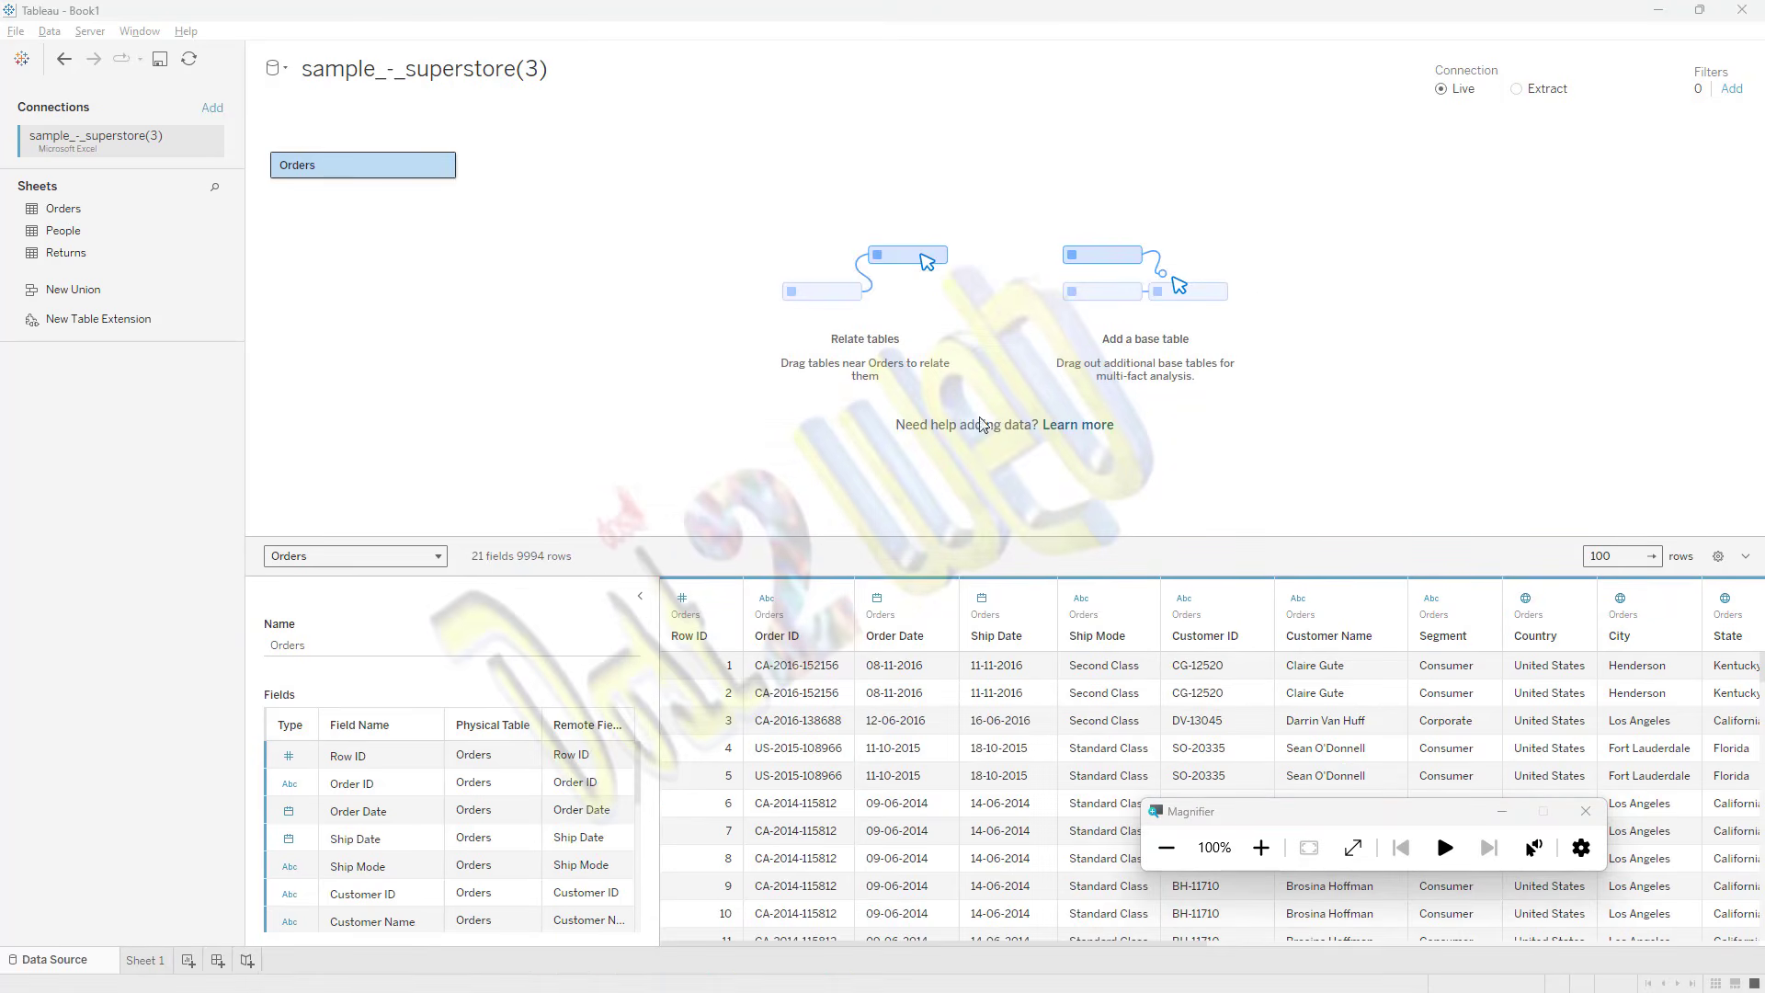
pyautogui.moveTo(1204, 665); pyautogui.dragTo(1415, 920)
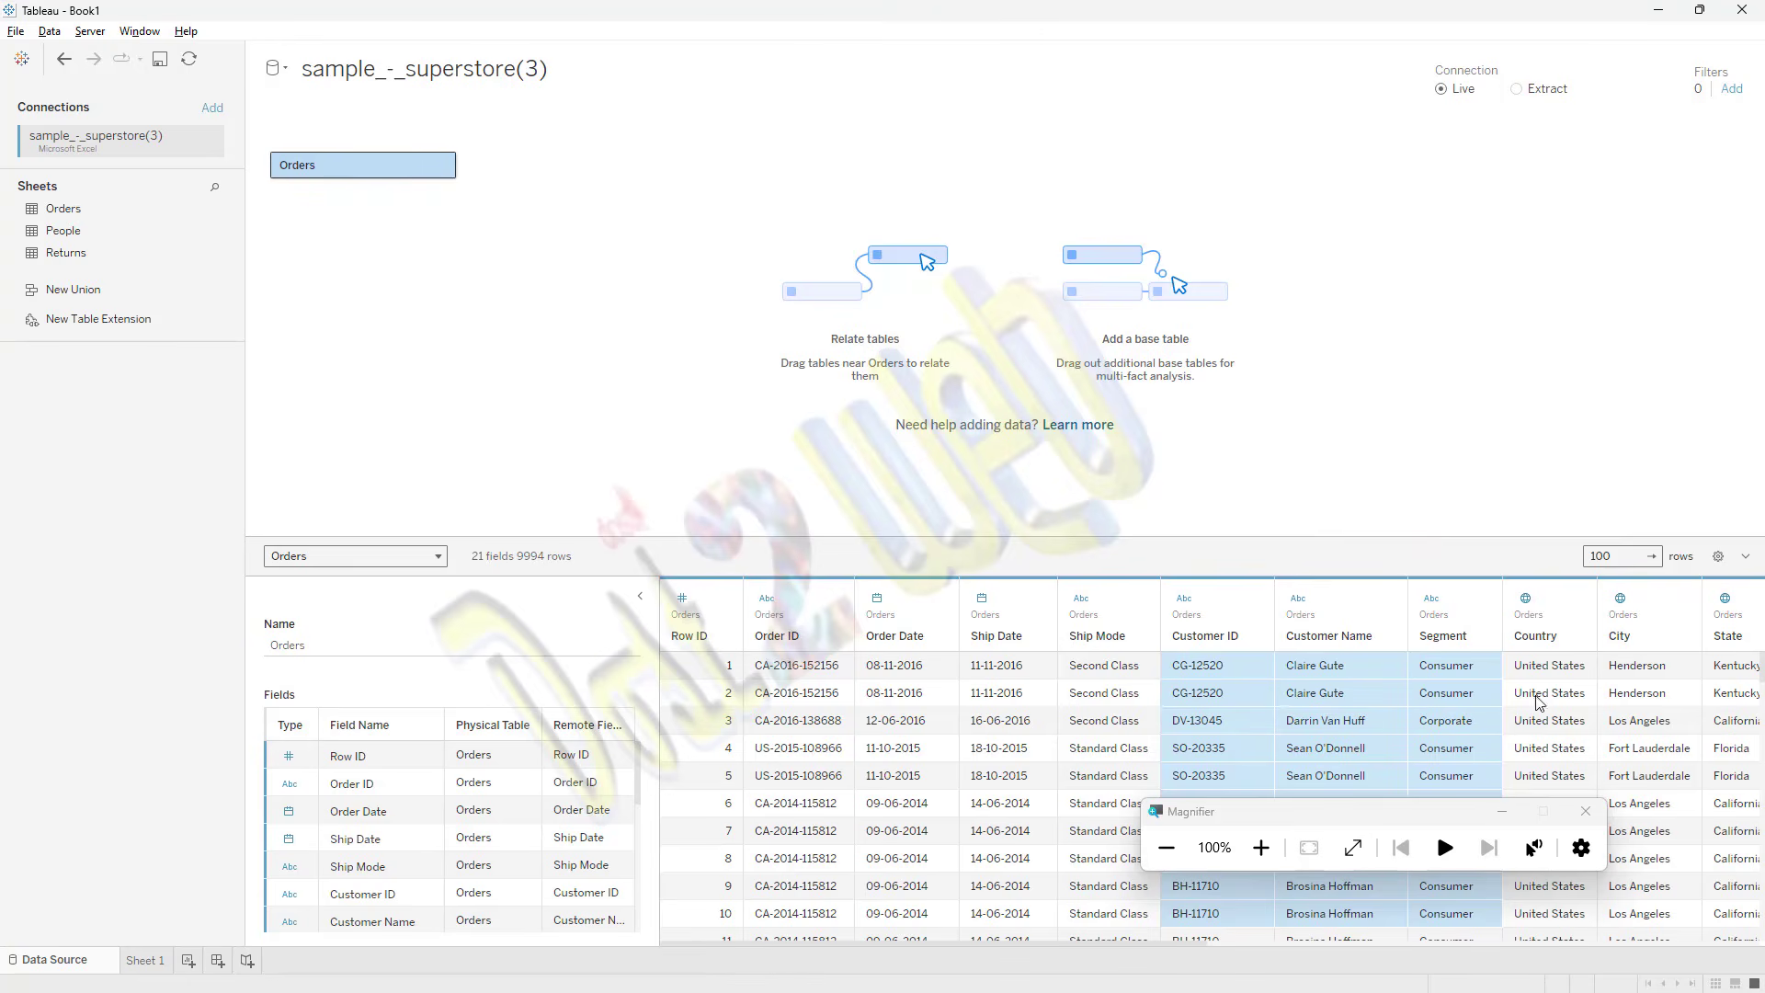
pyautogui.moveTo(1470, 988)
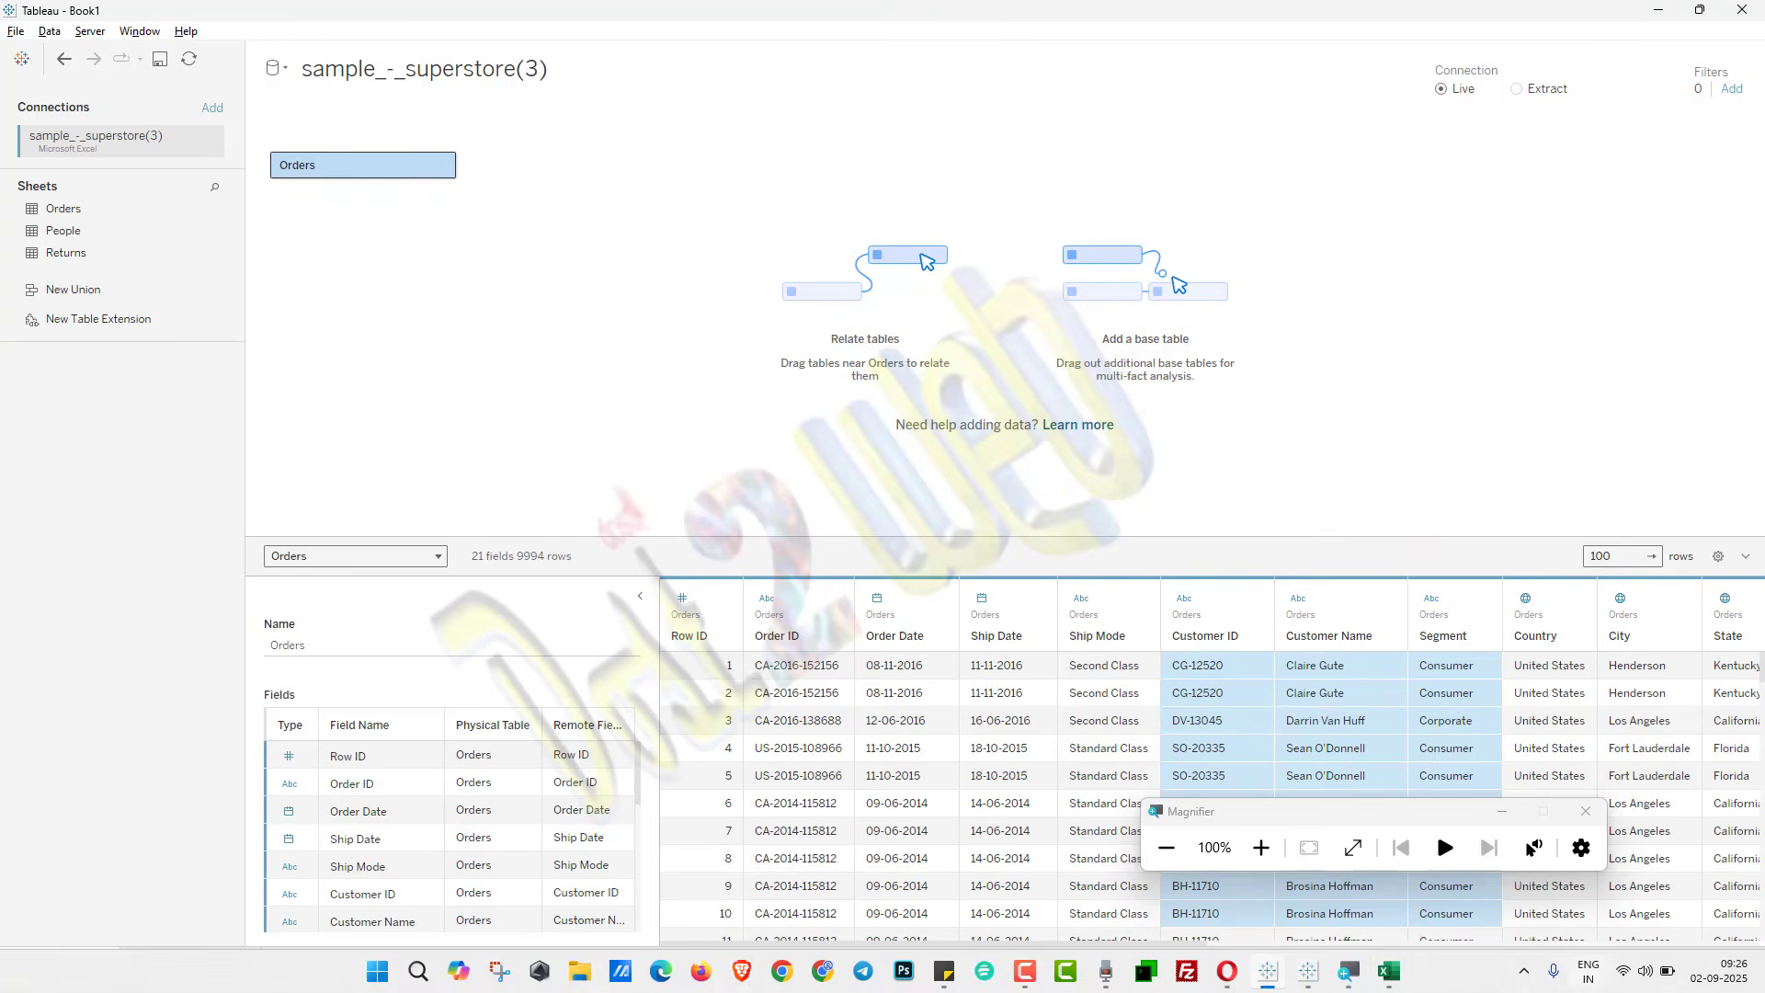
pyautogui.click(1389, 971)
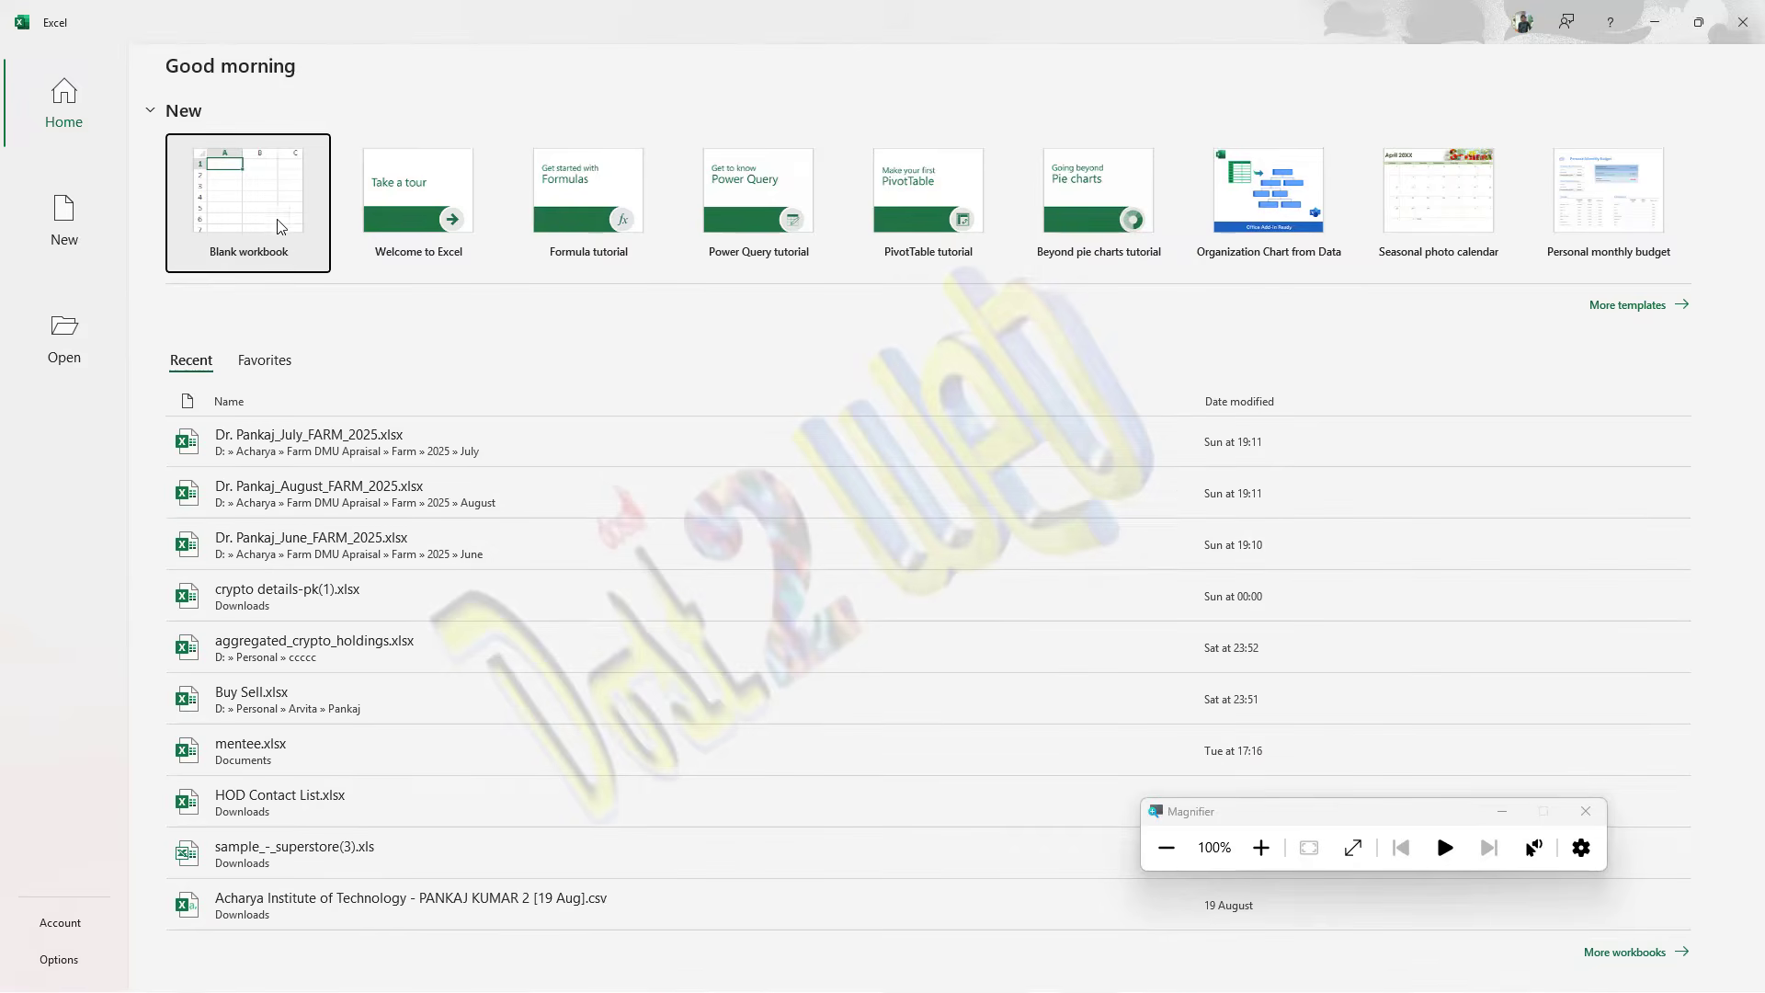
pyautogui.click(256, 197)
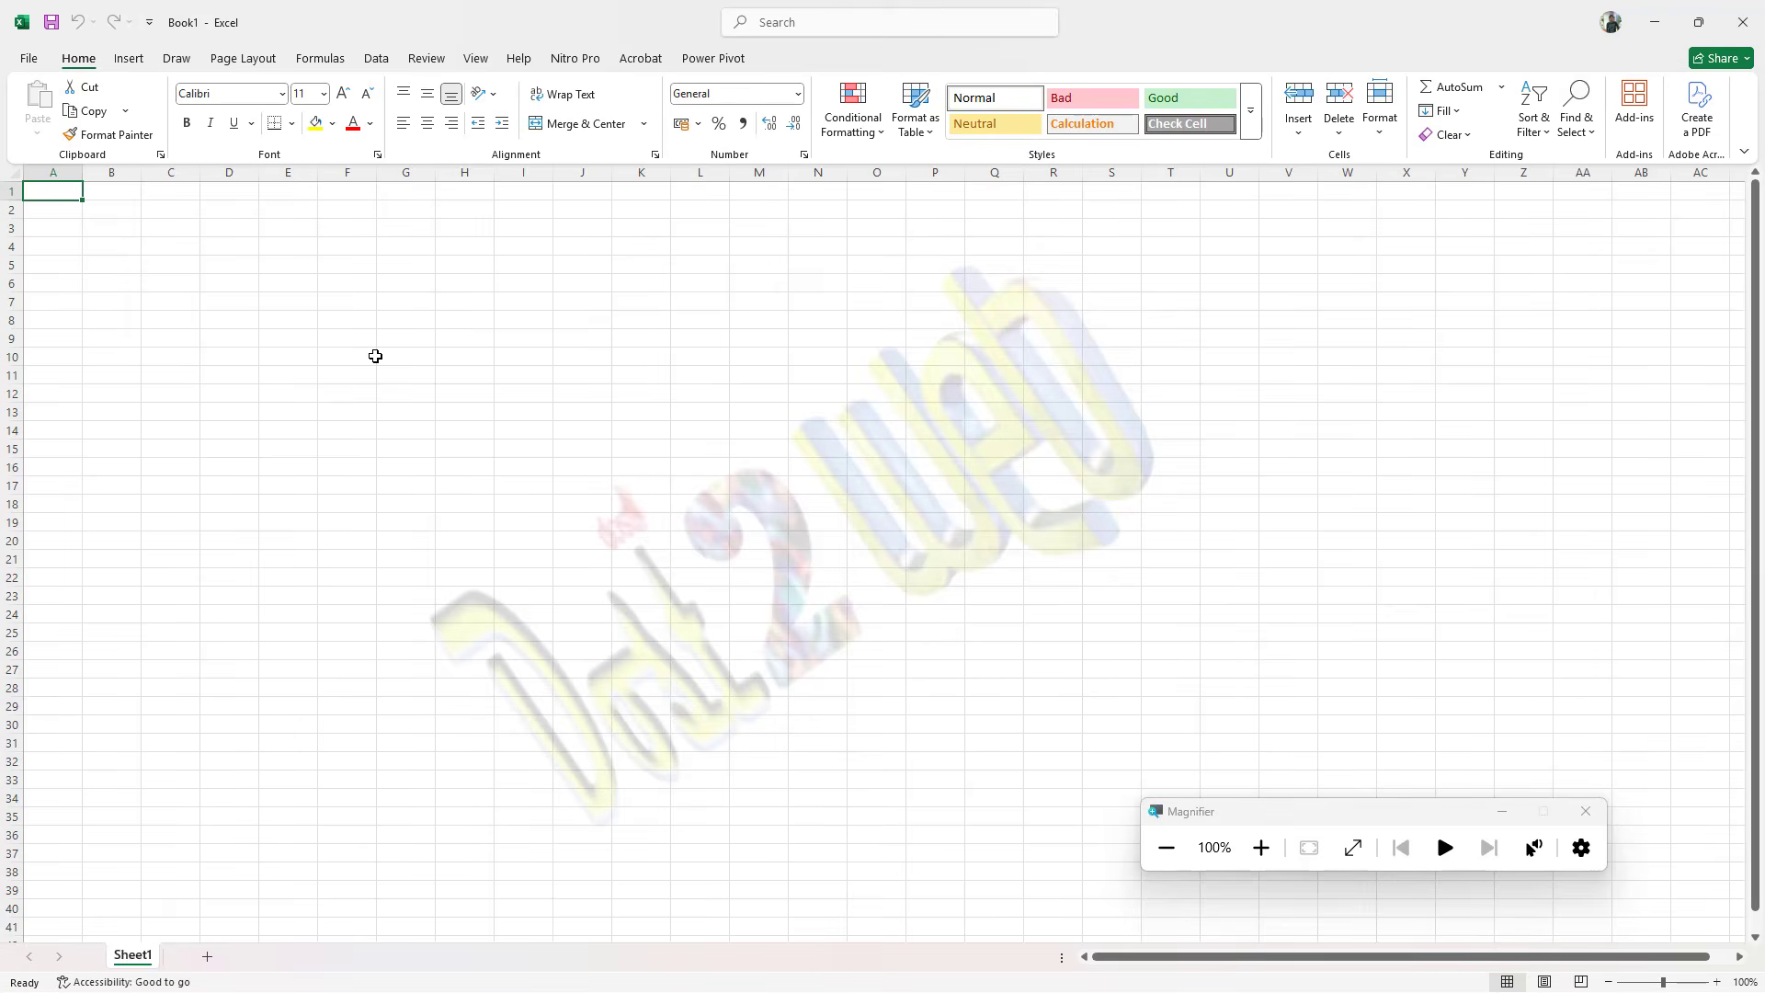
# Step: Enter the headers Date, Student Name, USN and Fees in A1:D1 and widen all columns uniformly
pyautogui.write('Date')
pyautogui.press('Tab')
pyautogui.write('Student')
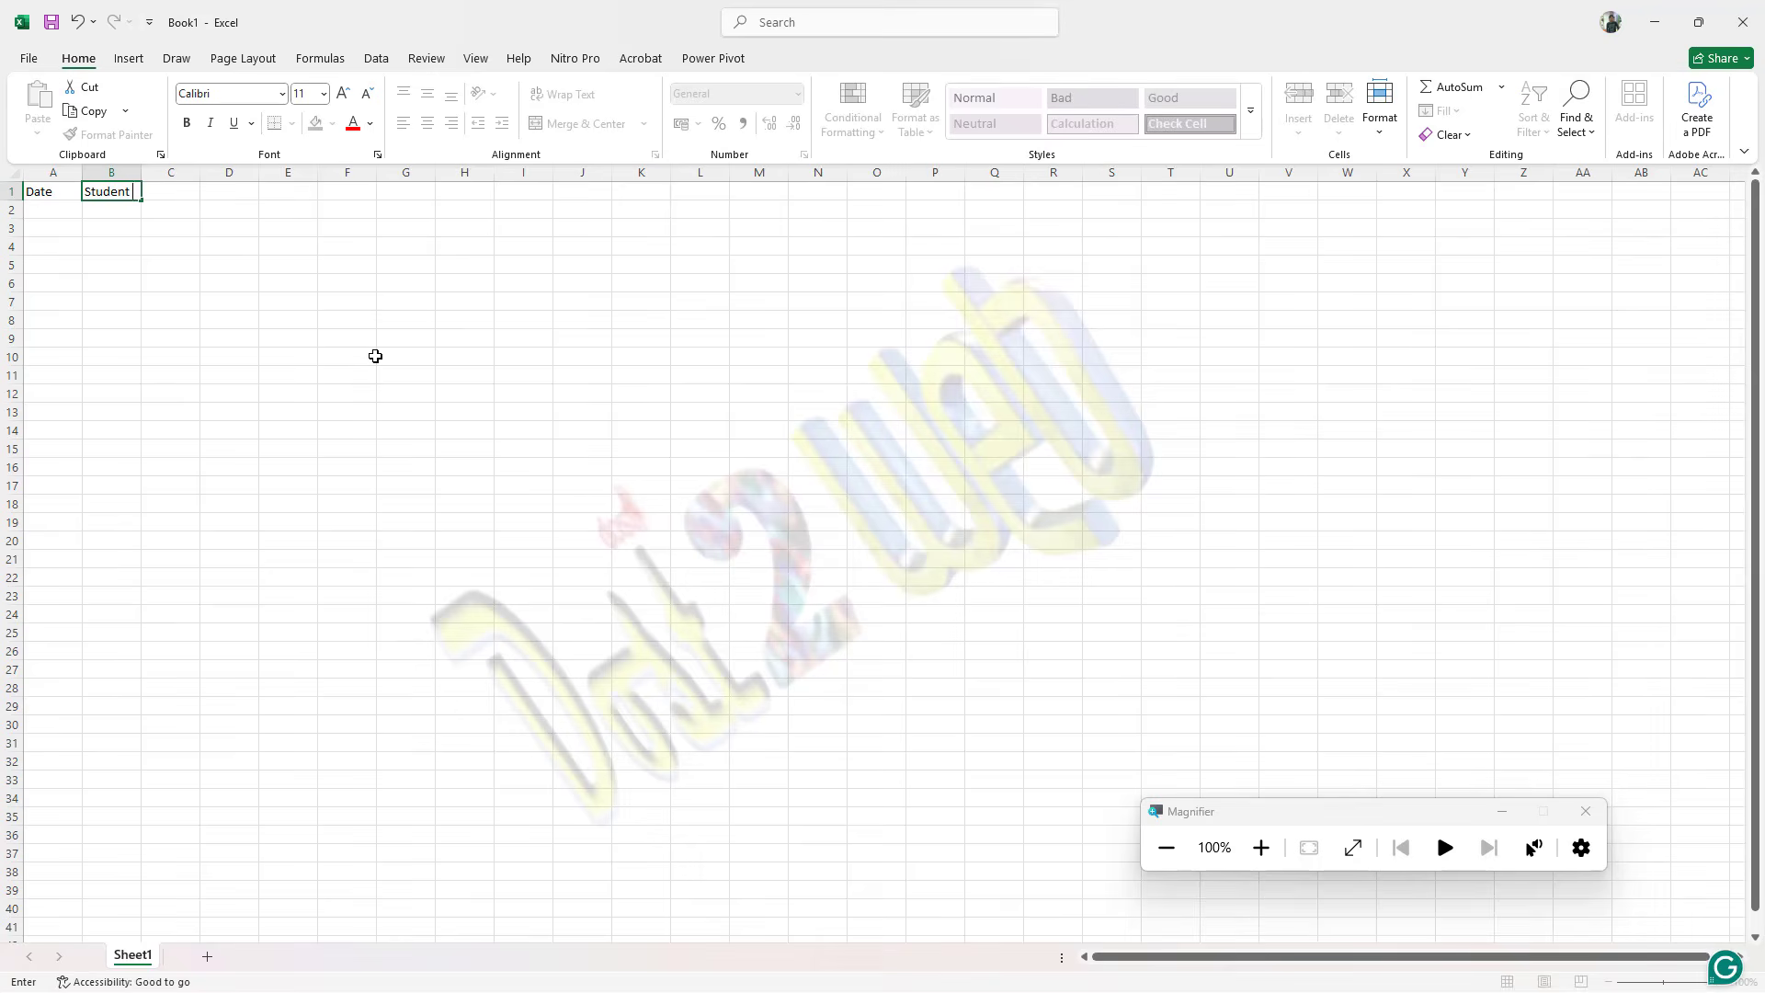
pyautogui.write(' Name')
pyautogui.press('Tab')
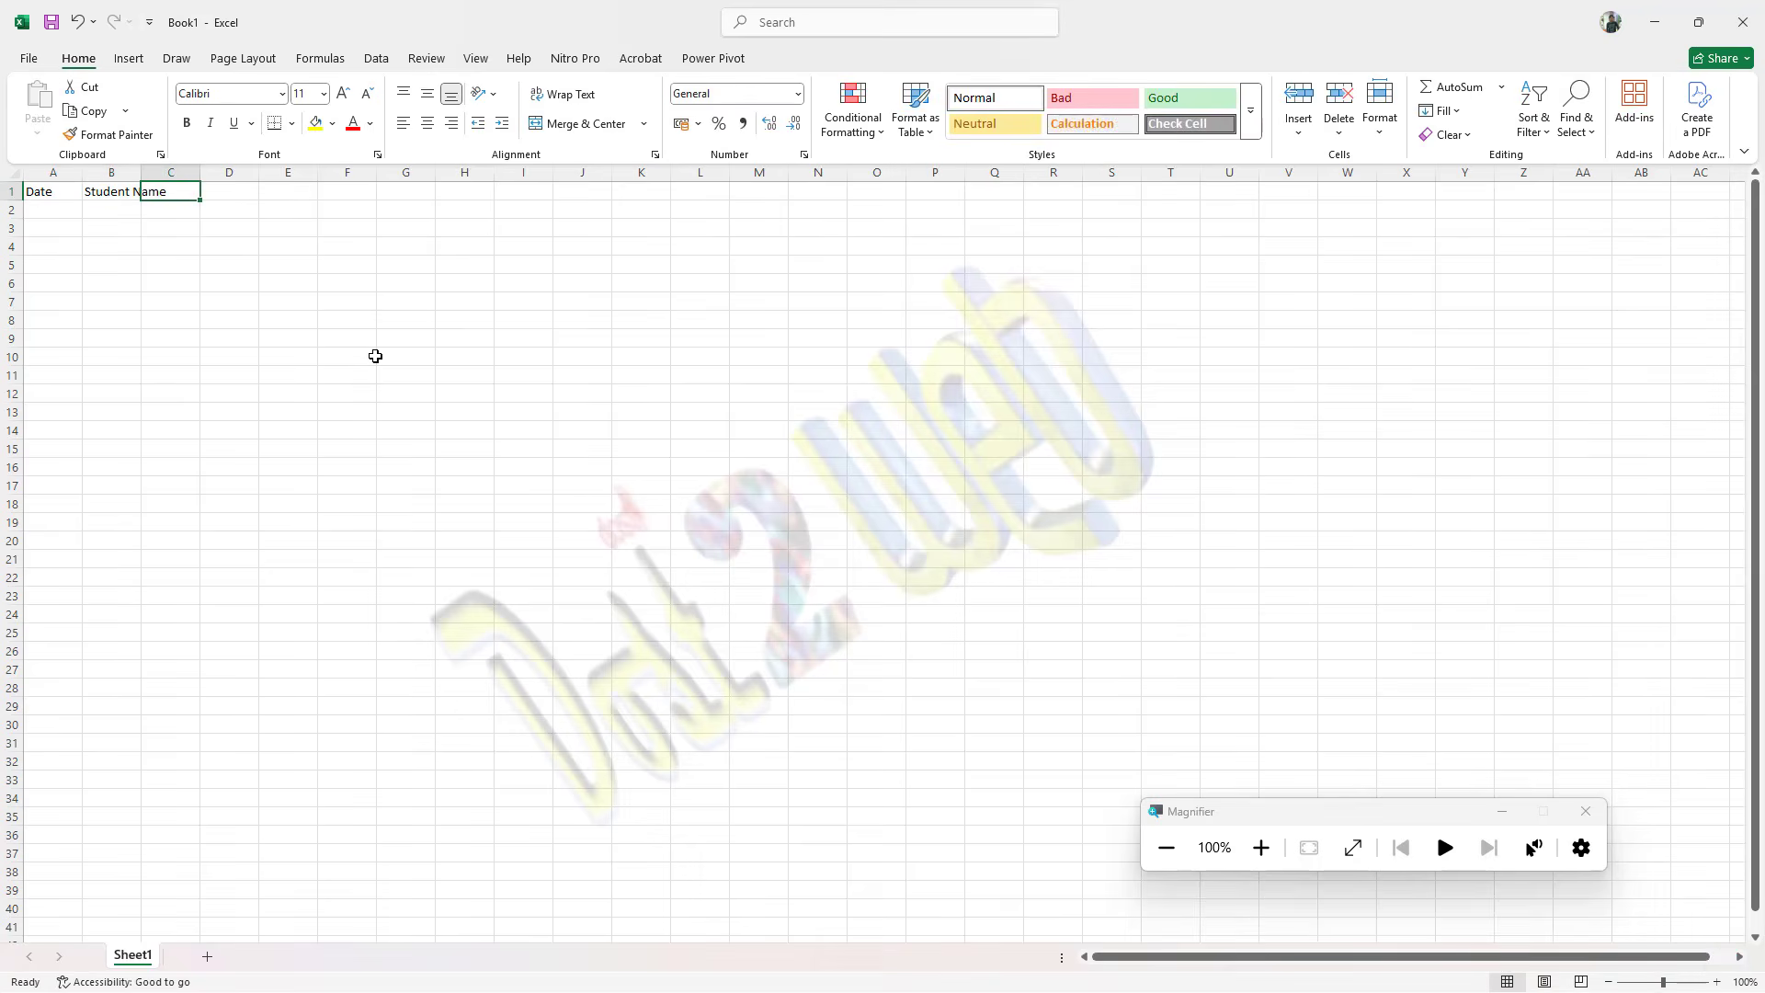
pyautogui.write('U')
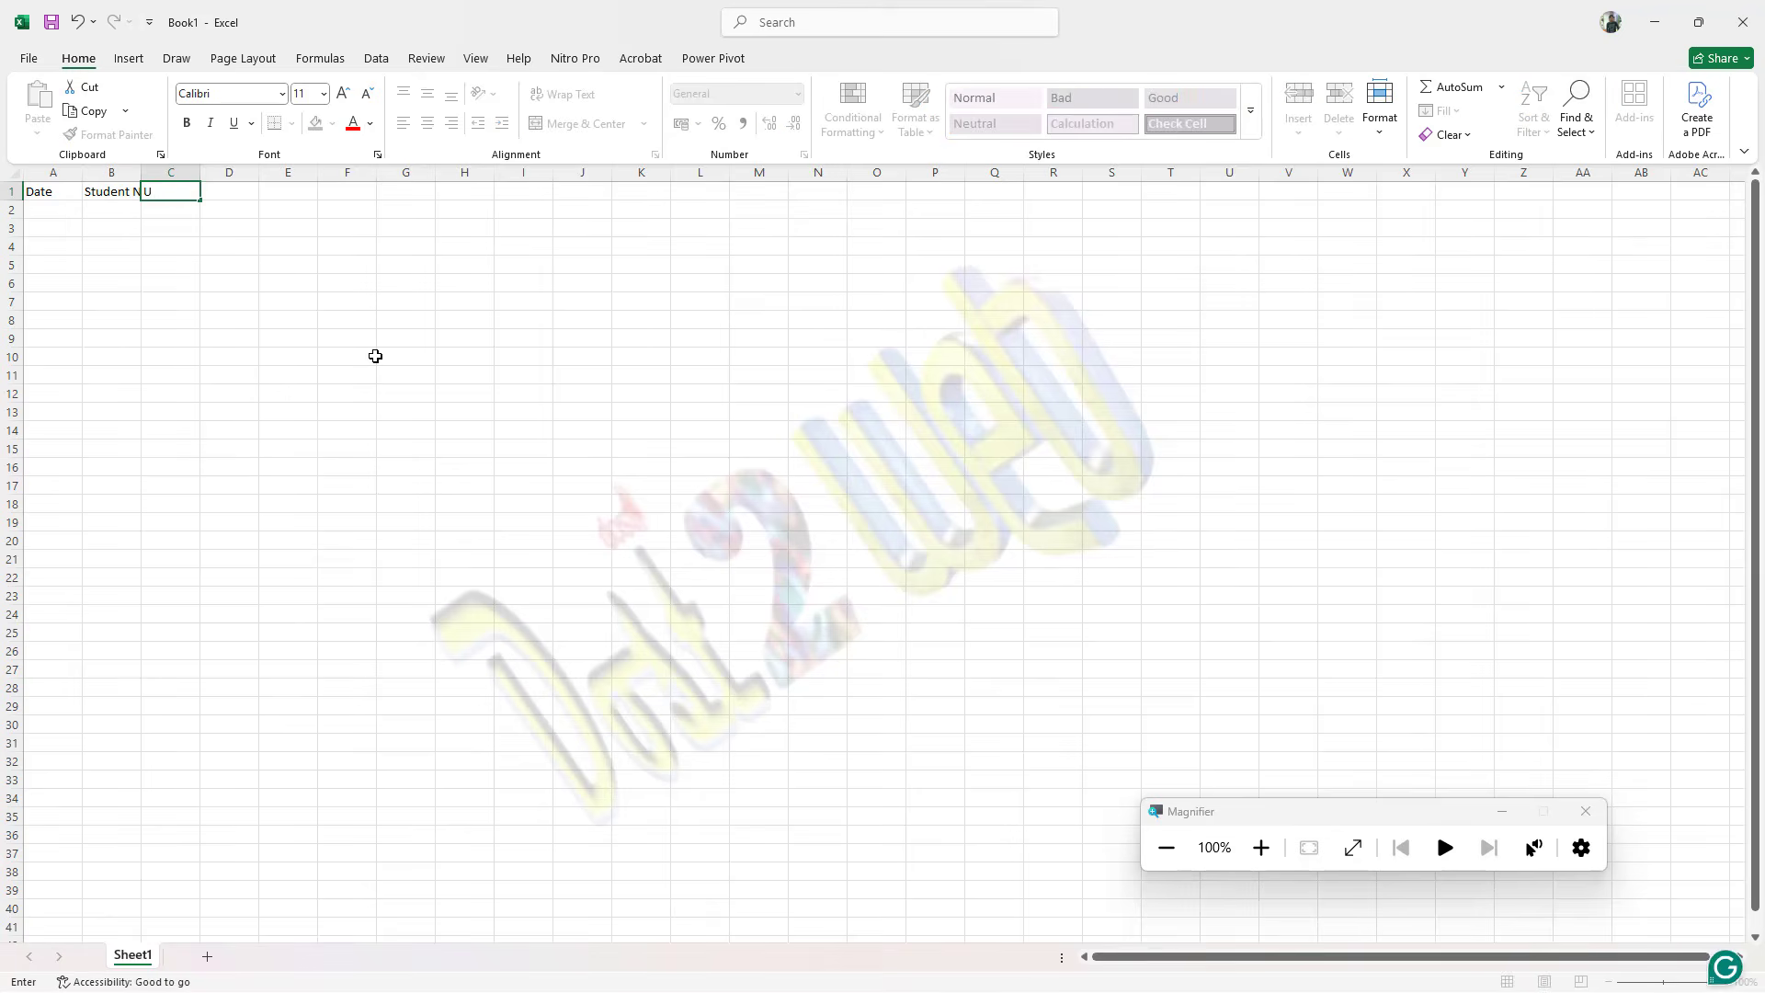
pyautogui.write('SN')
pyautogui.press('Tab')
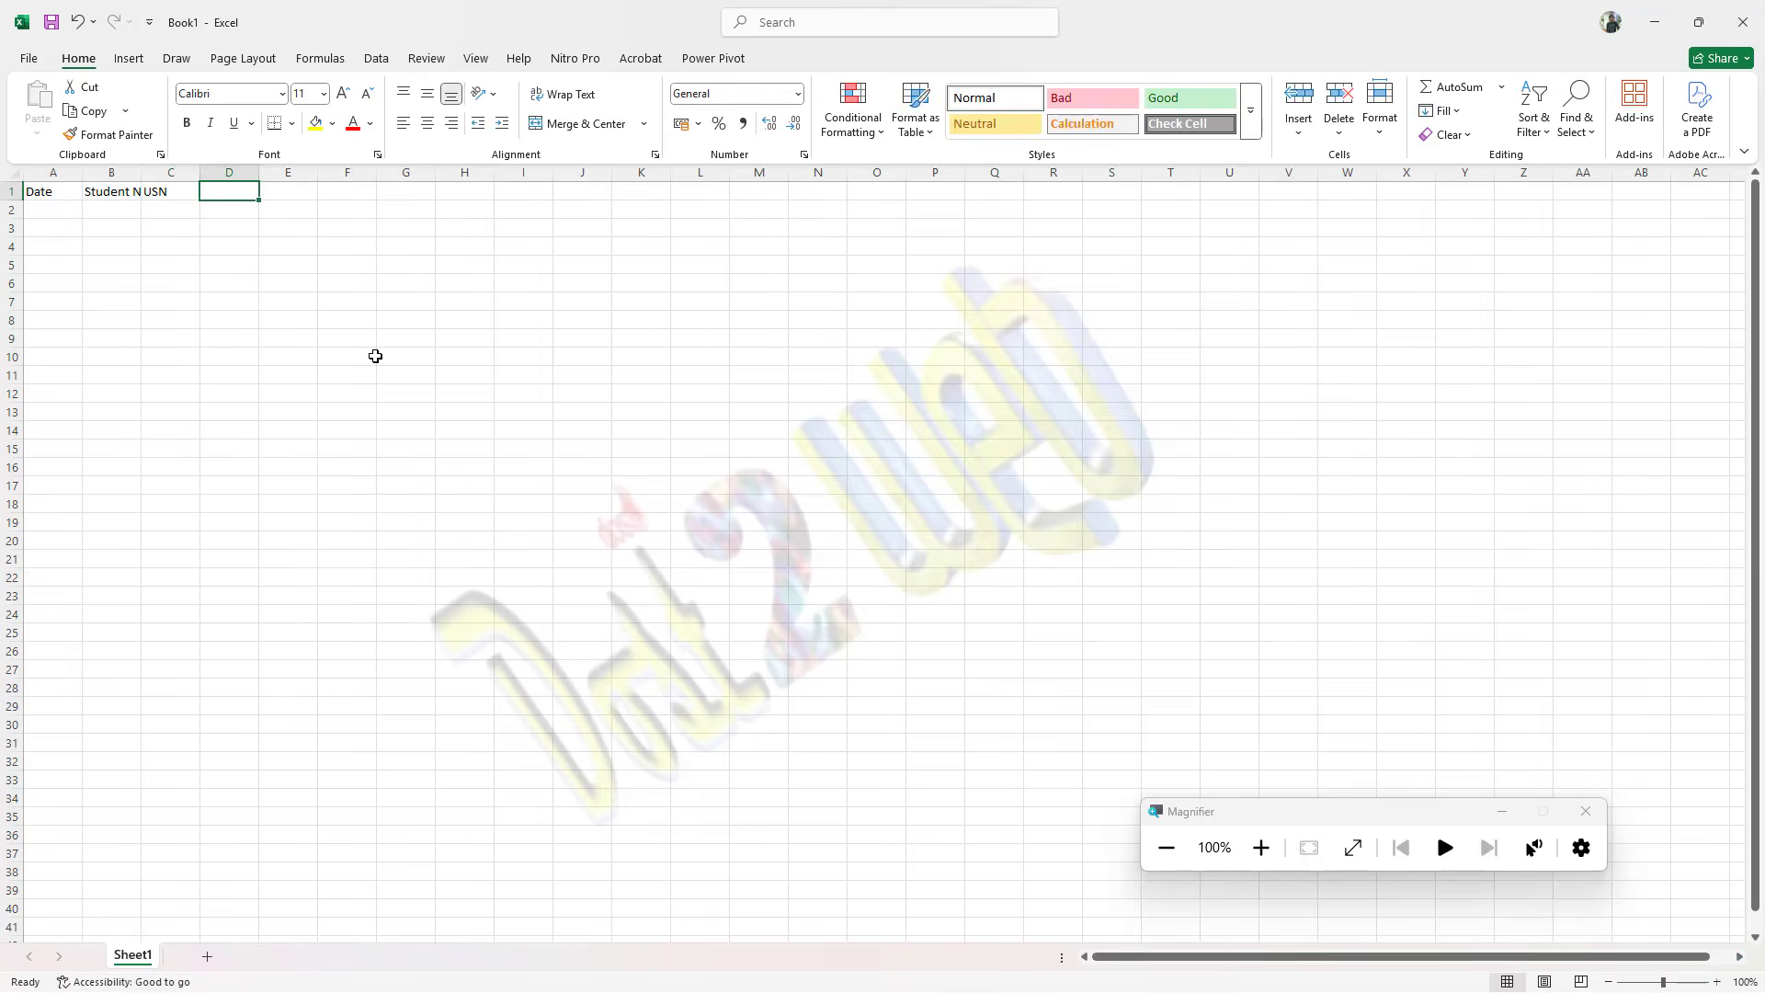
pyautogui.write('Fees')
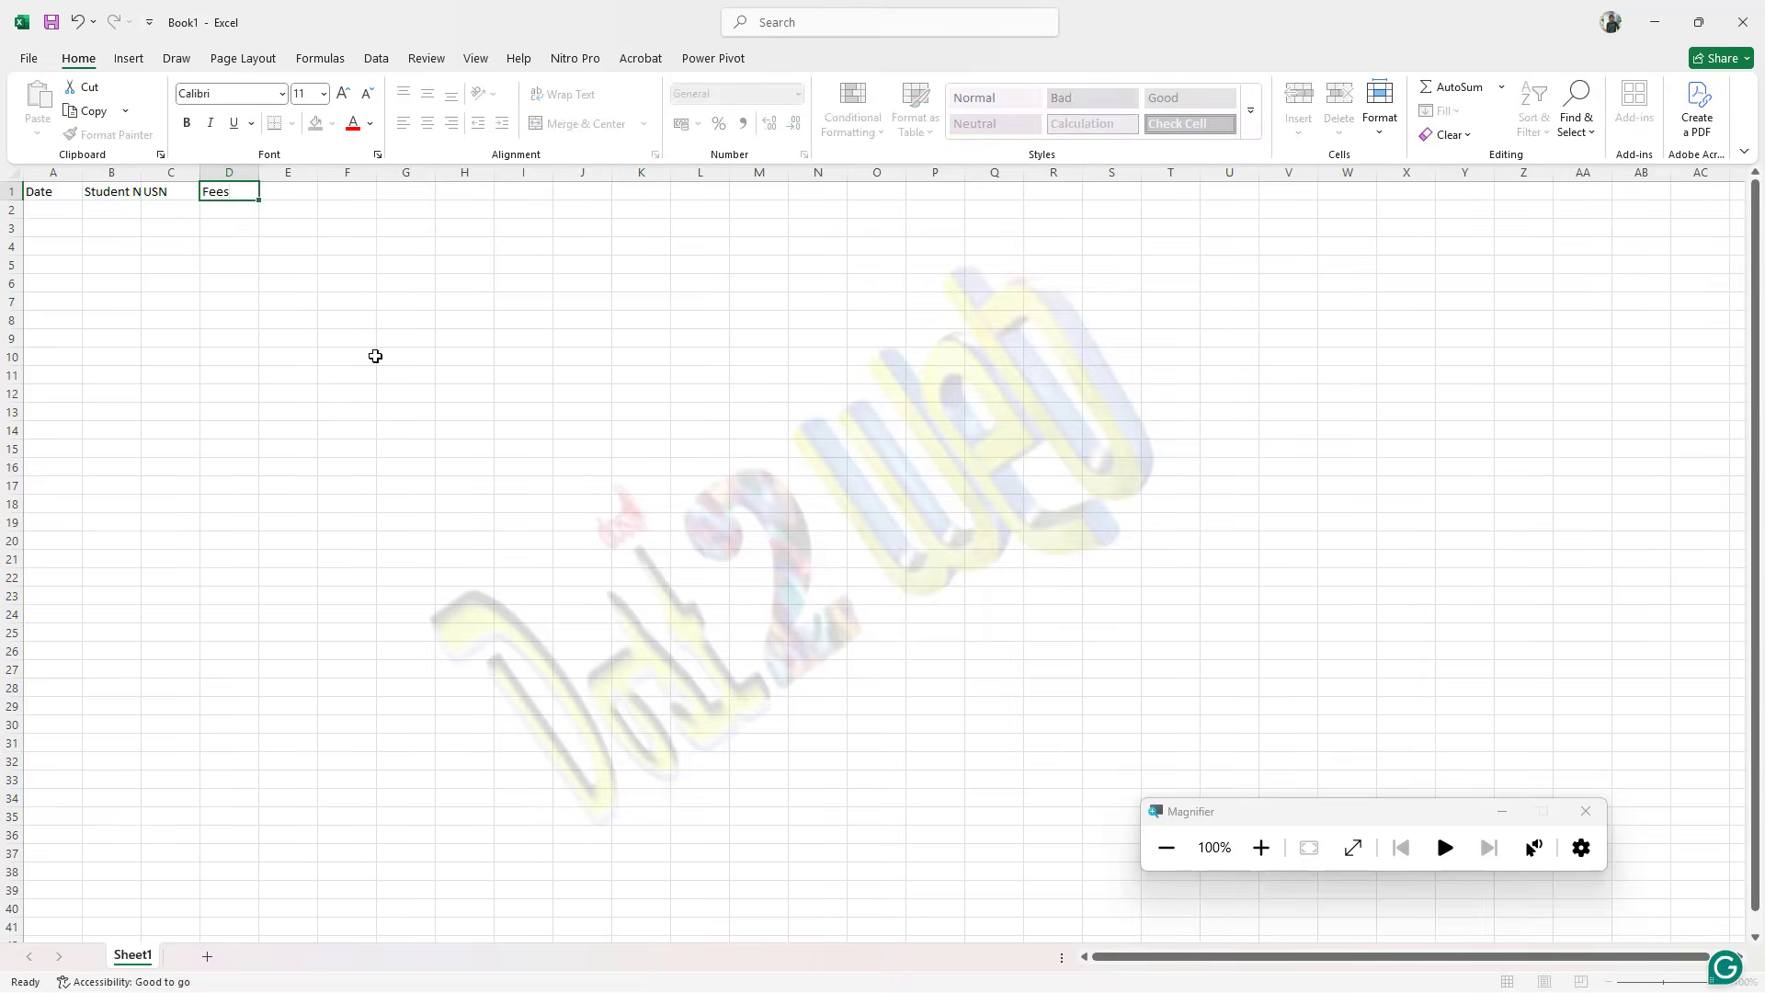
pyautogui.press('Return')
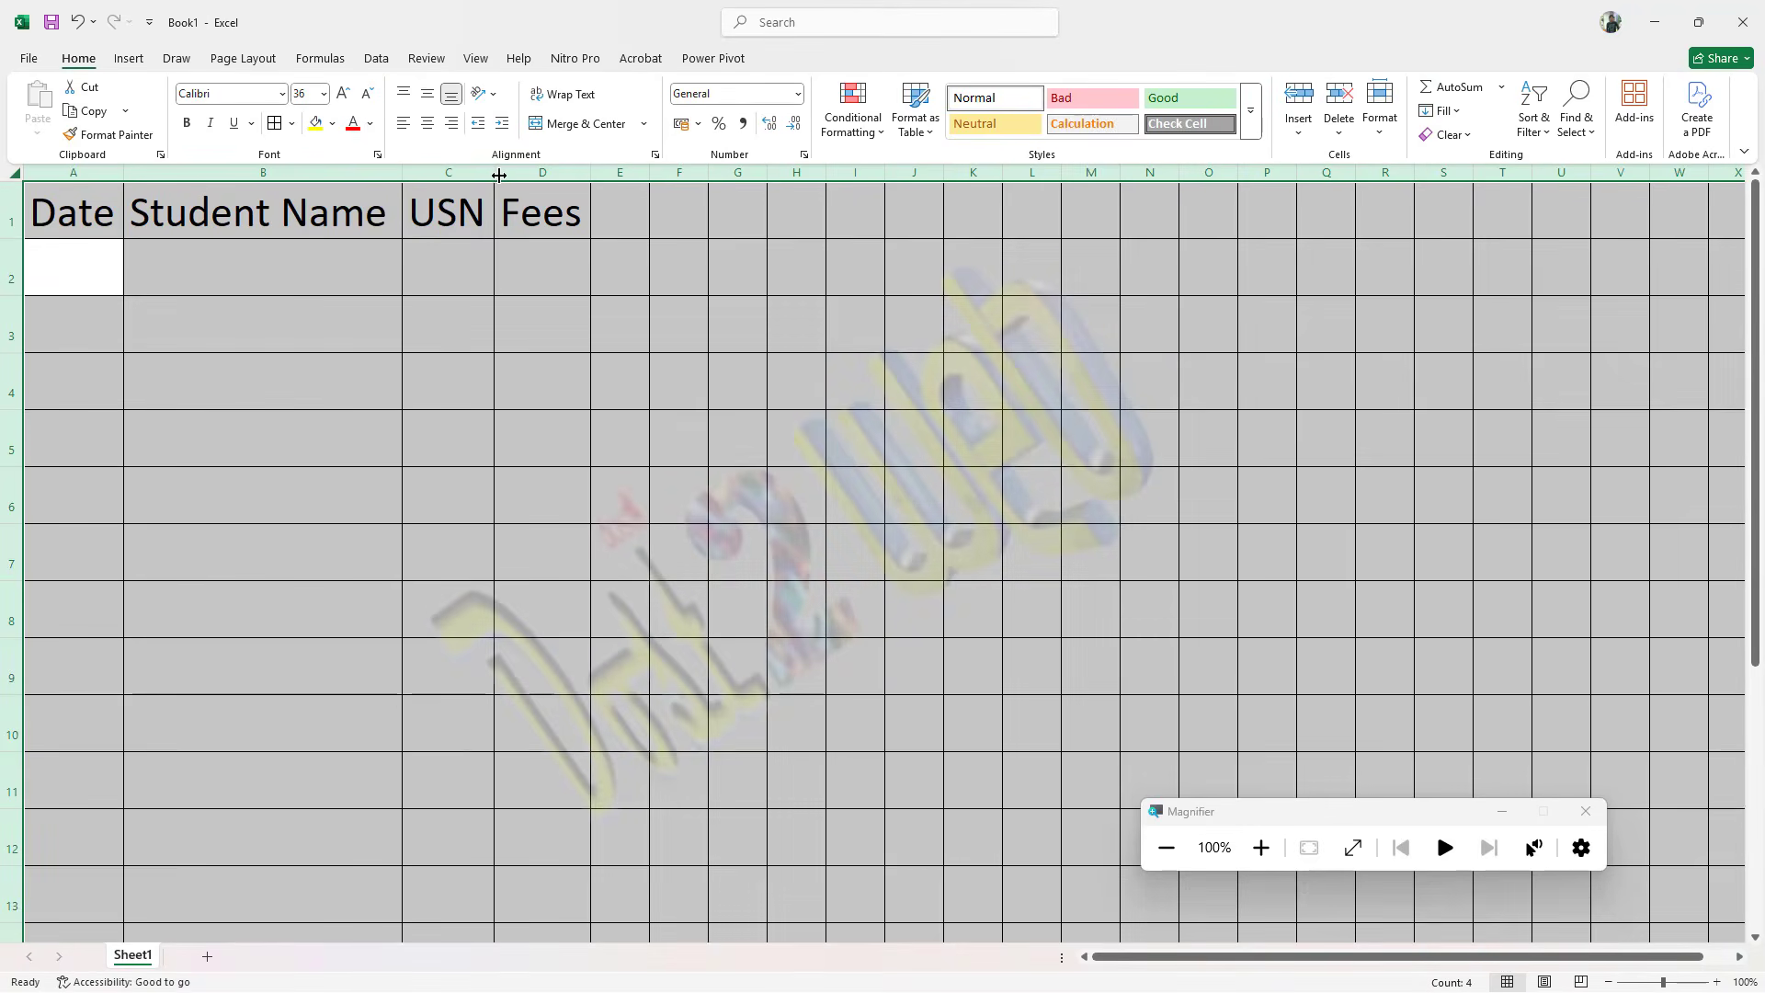
pyautogui.moveTo(494, 173); pyautogui.dragTo(702, 173)
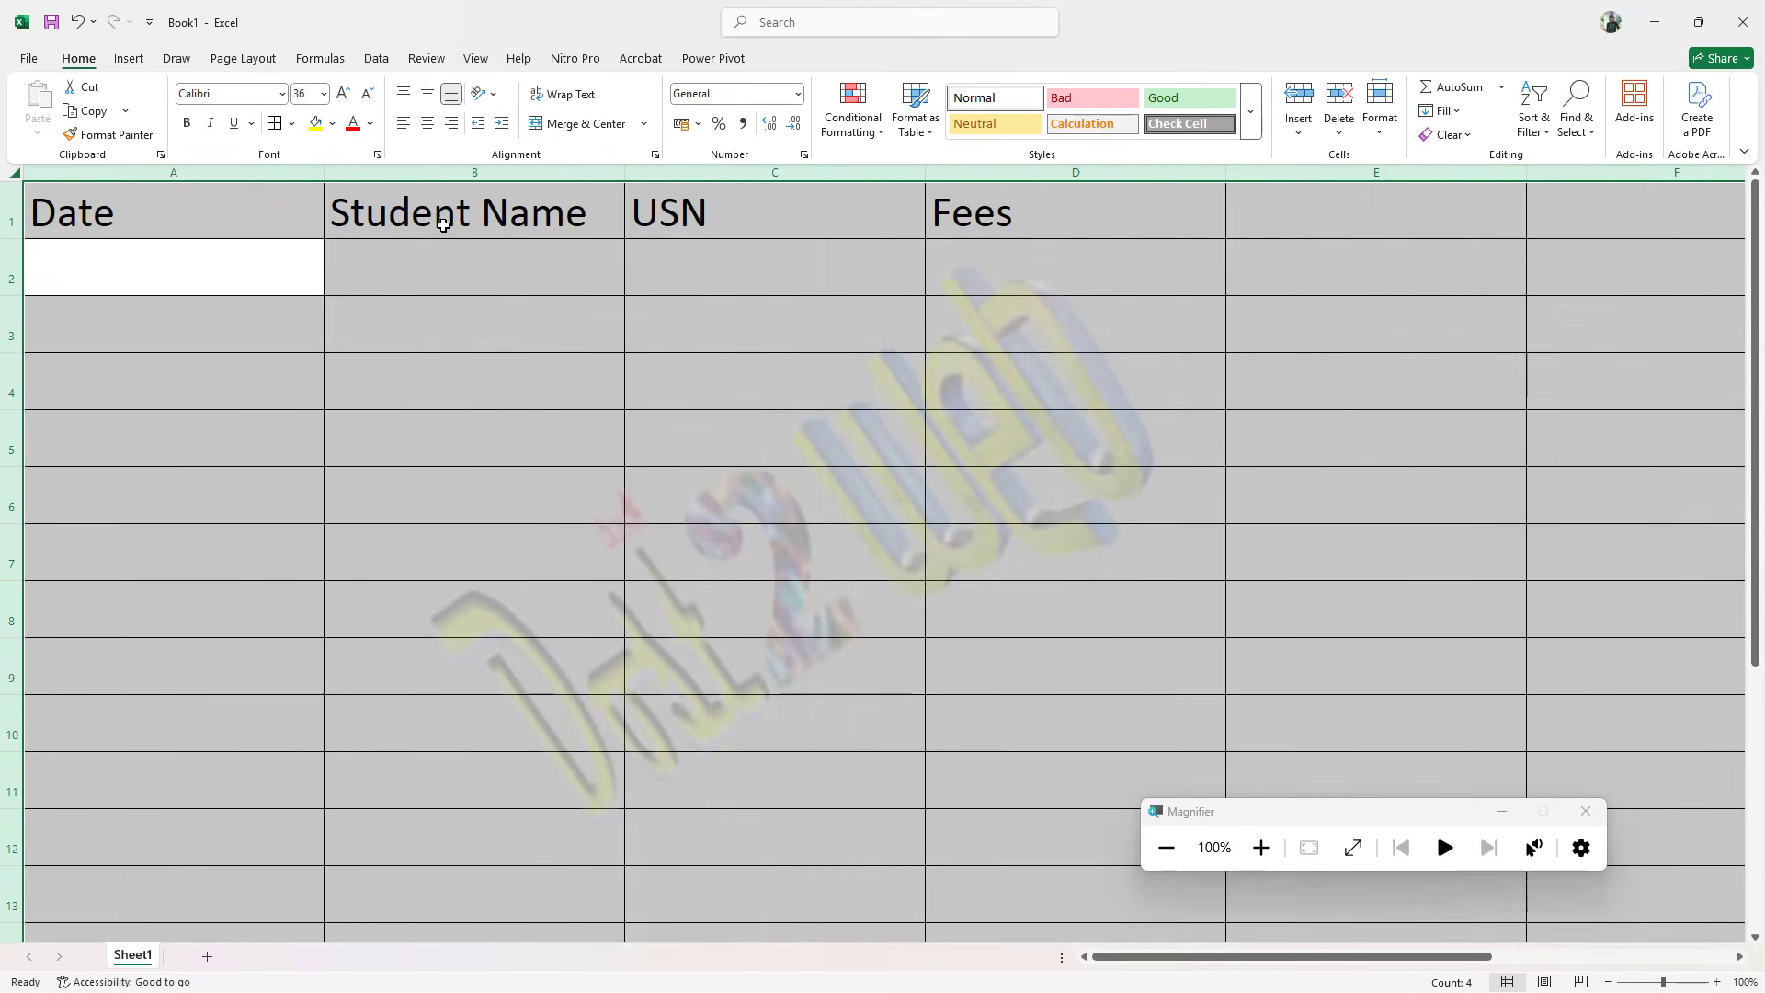
pyautogui.click(237, 314)
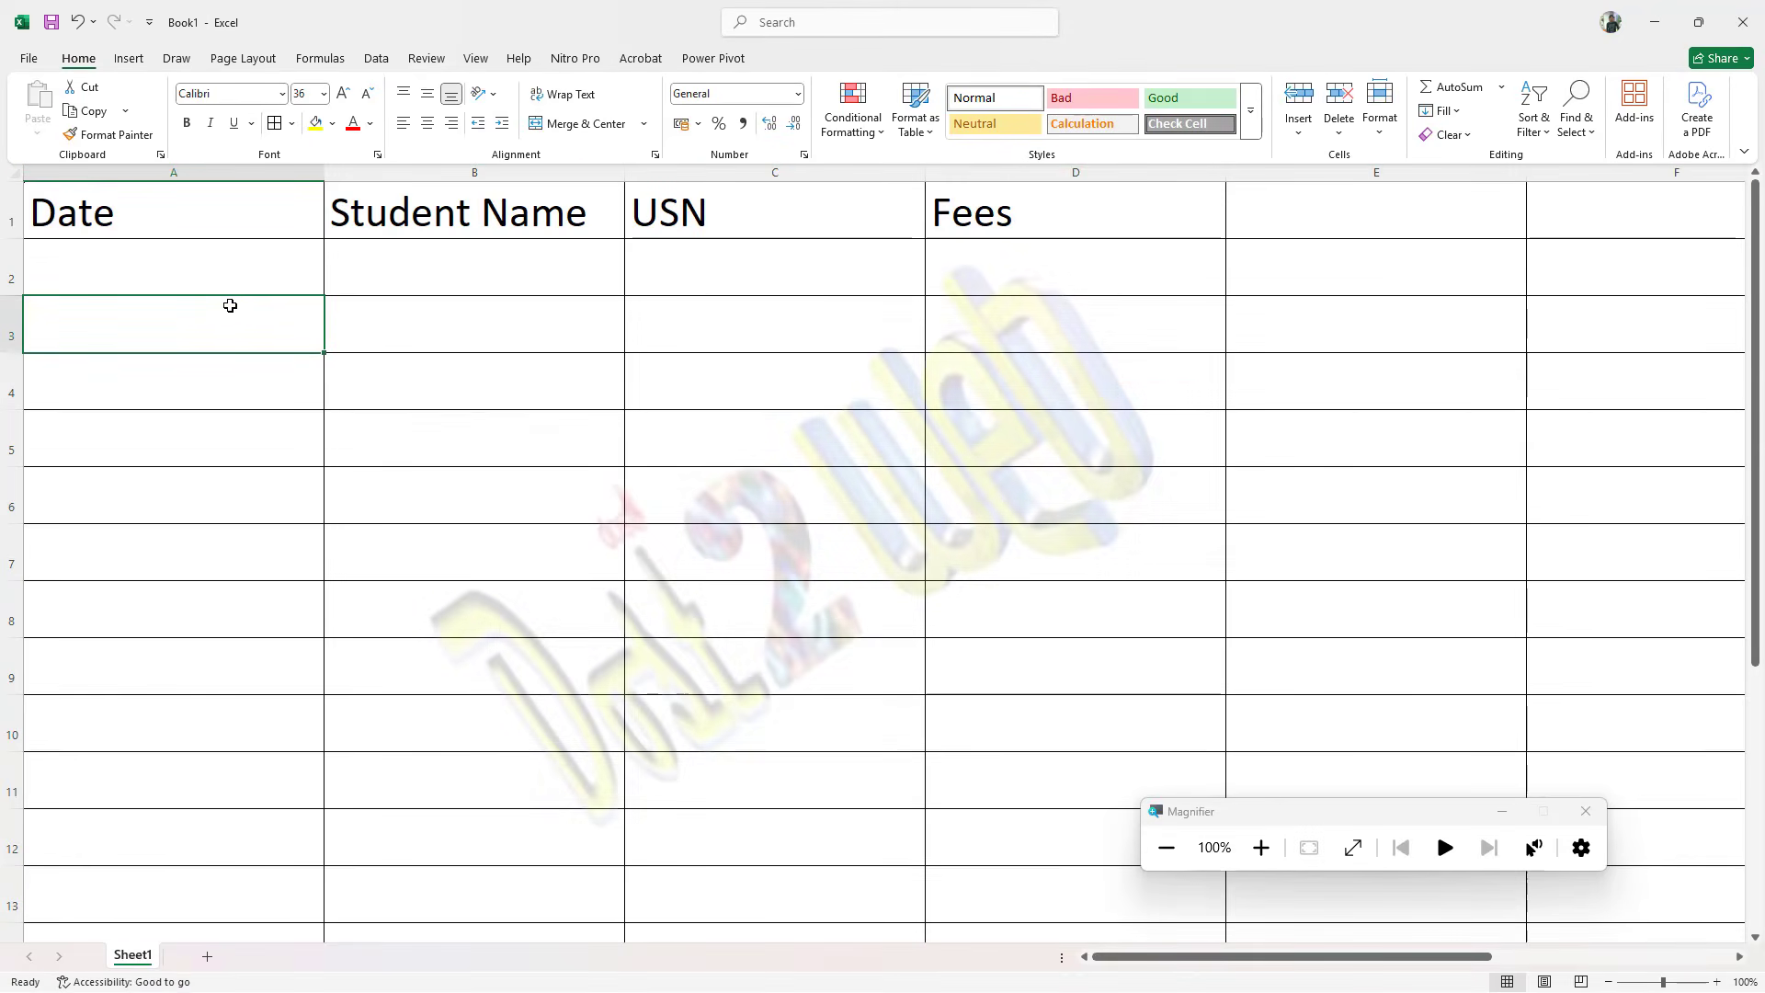
# Step: Enter the dates 01/01/2025, 15/08/2019 and 30/06/2015 in cells A2 to A4 of the Date column
pyautogui.click(193, 262)
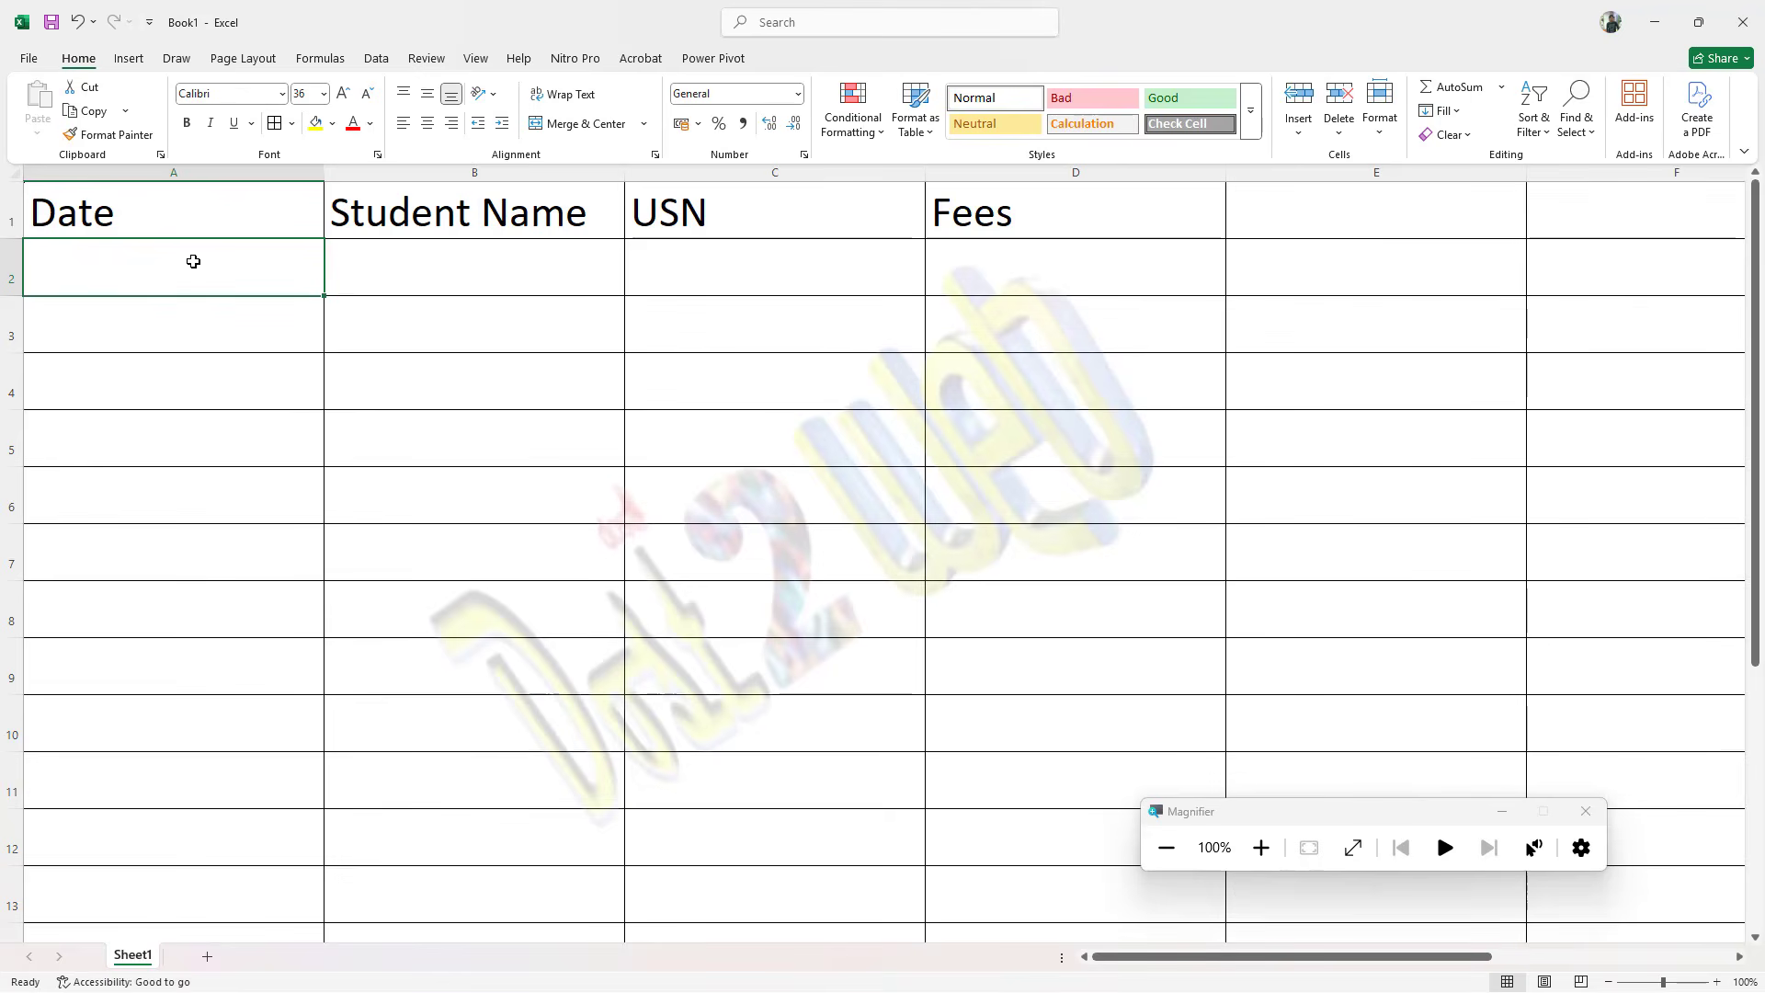
pyautogui.write('01/01/2025')
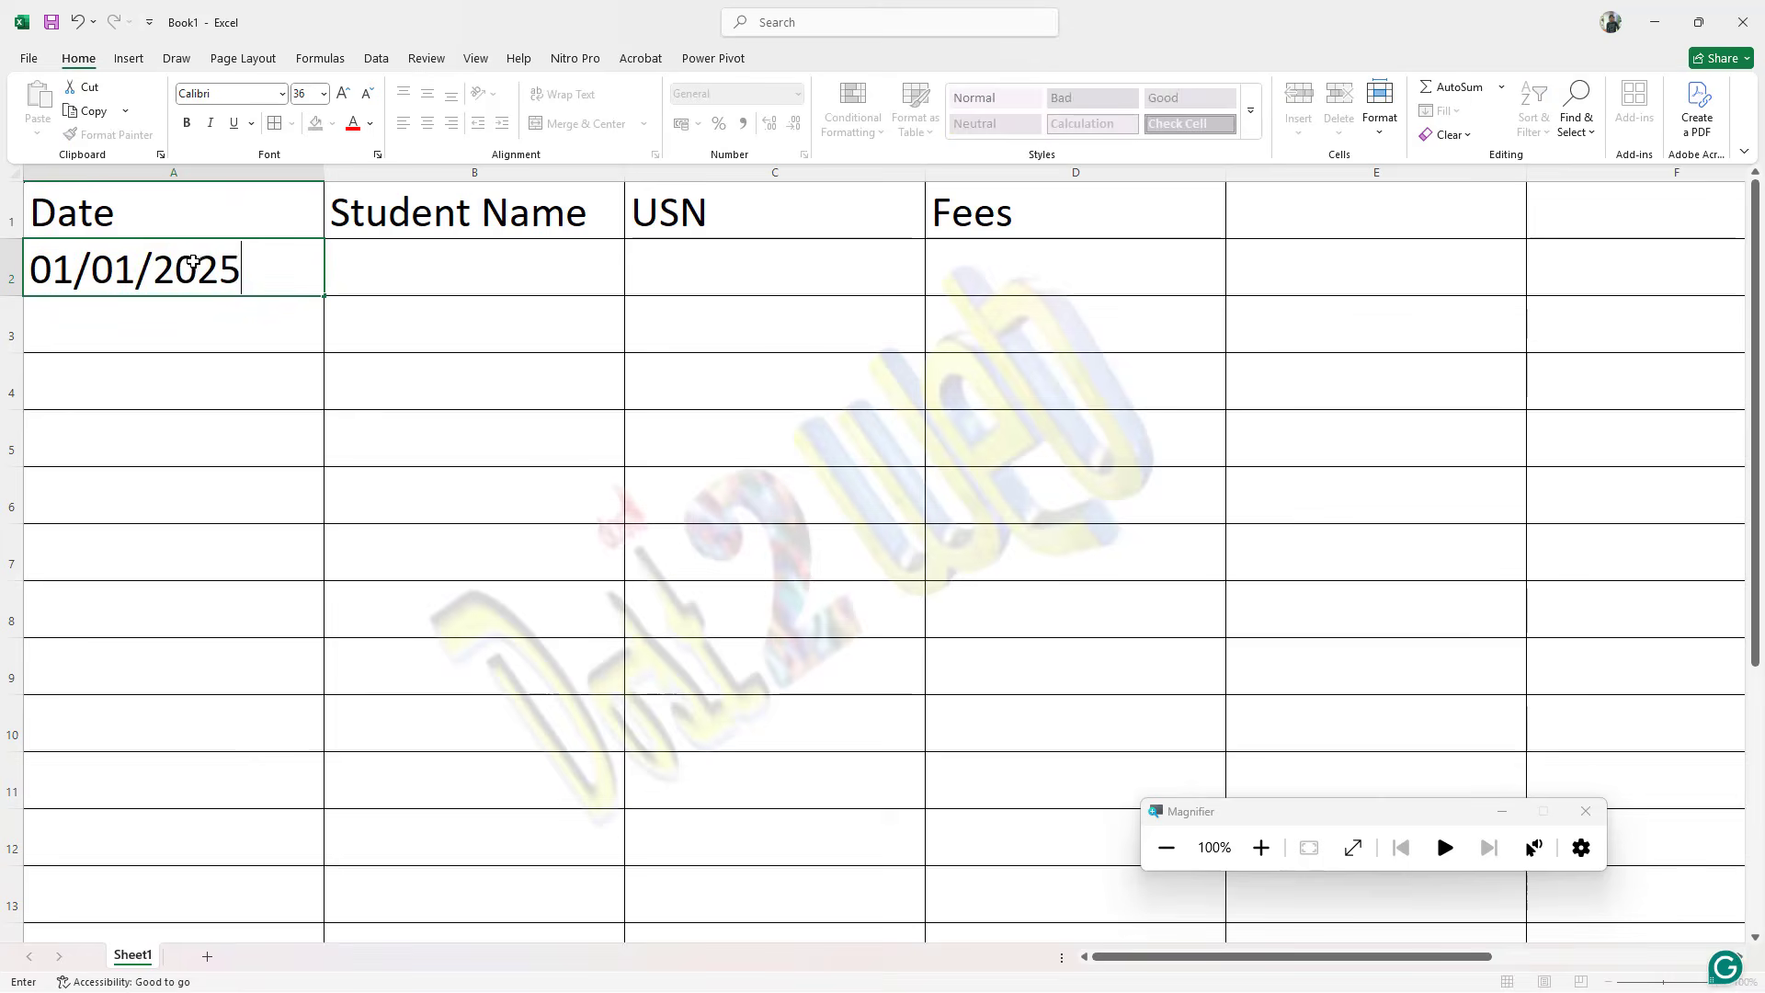
pyautogui.press('Return')
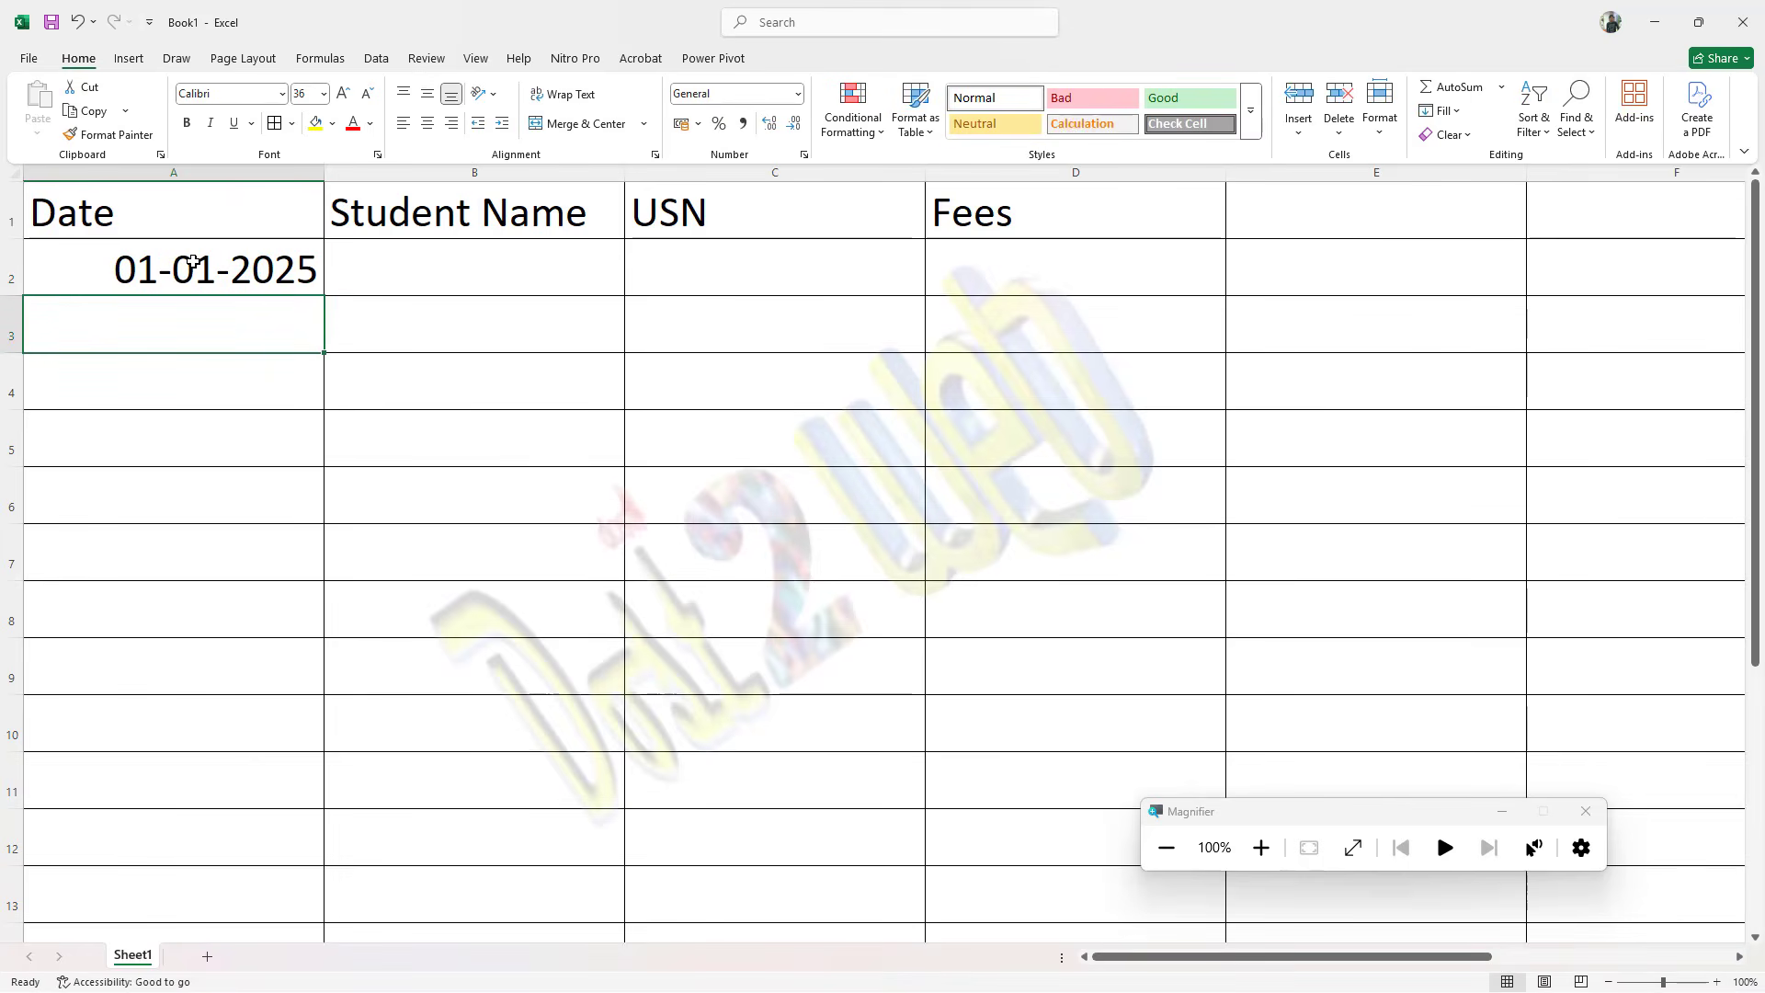
pyautogui.write('15')
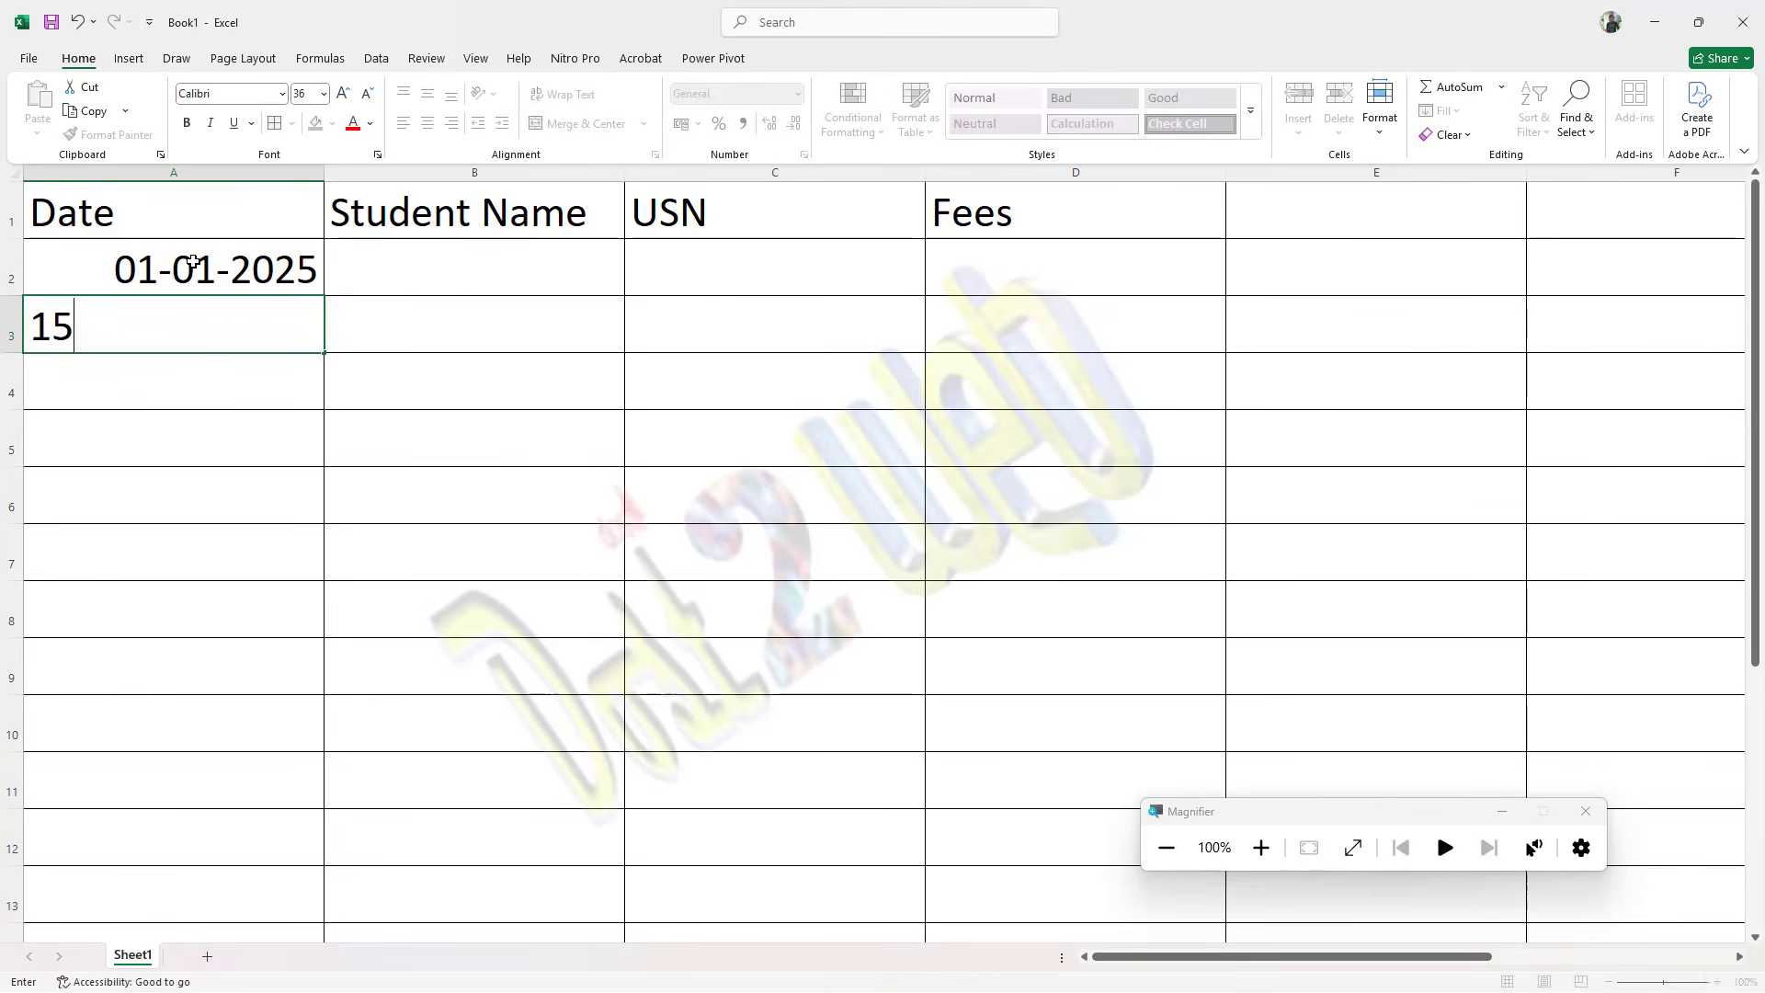
pyautogui.write('/08/')
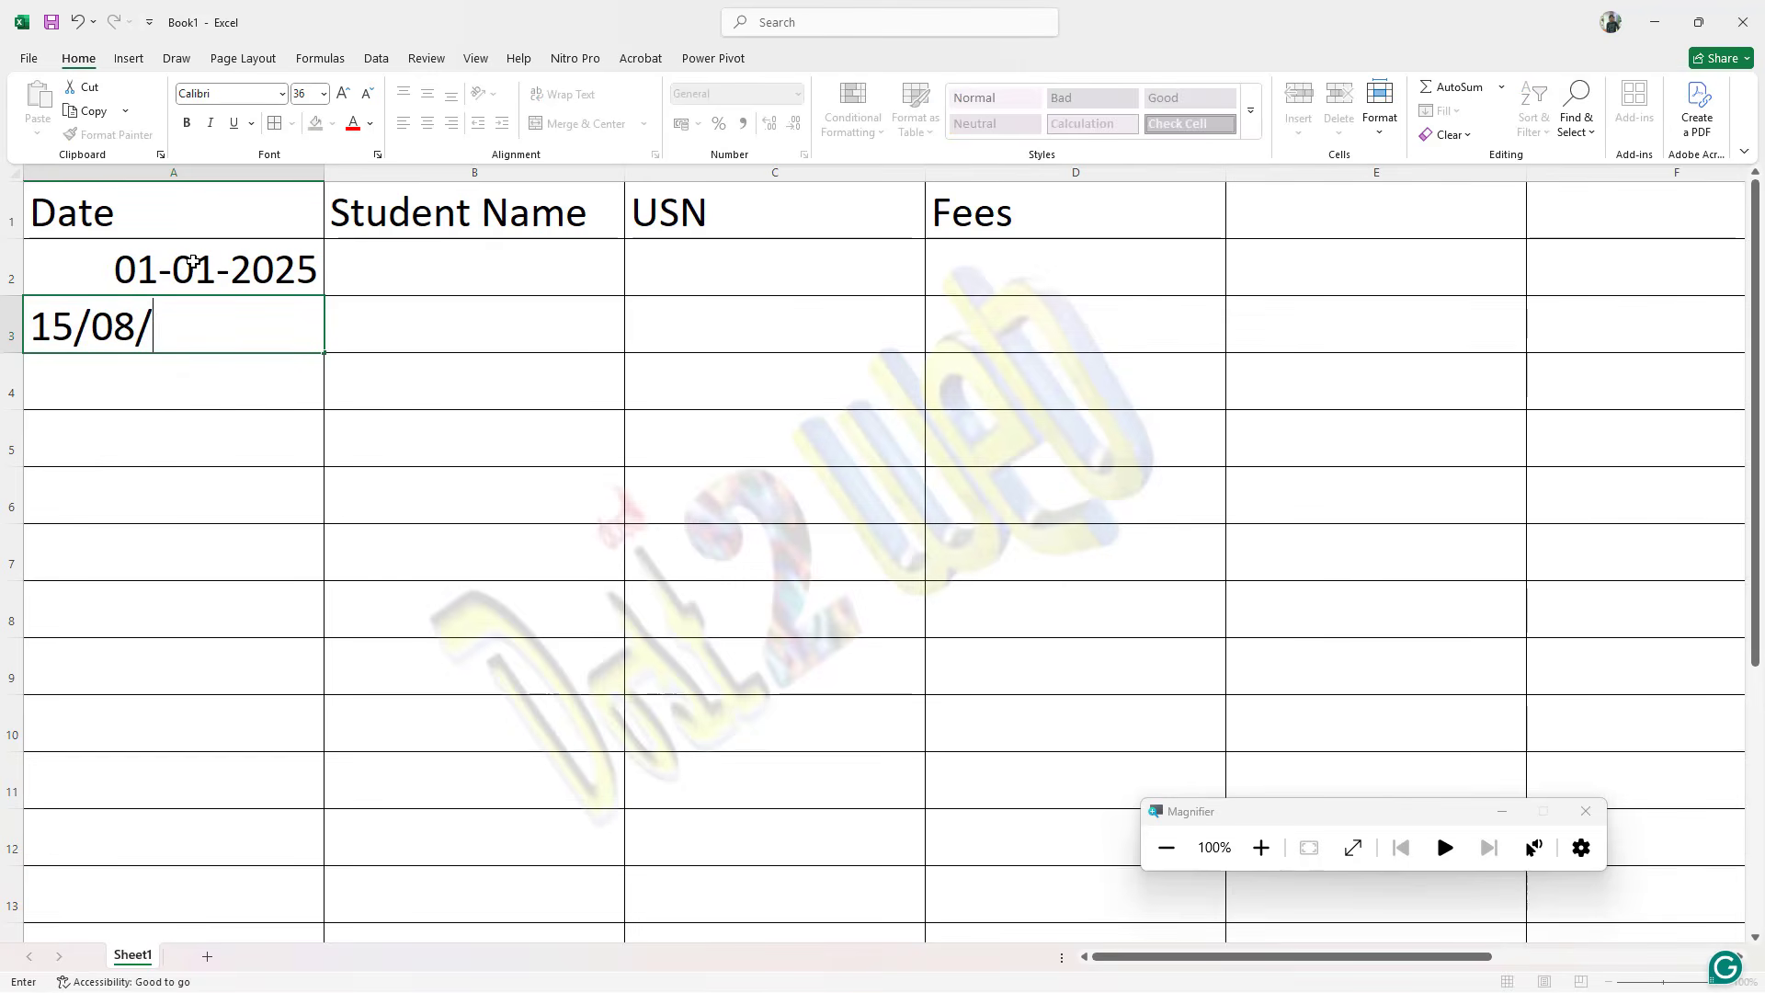
pyautogui.write('2019')
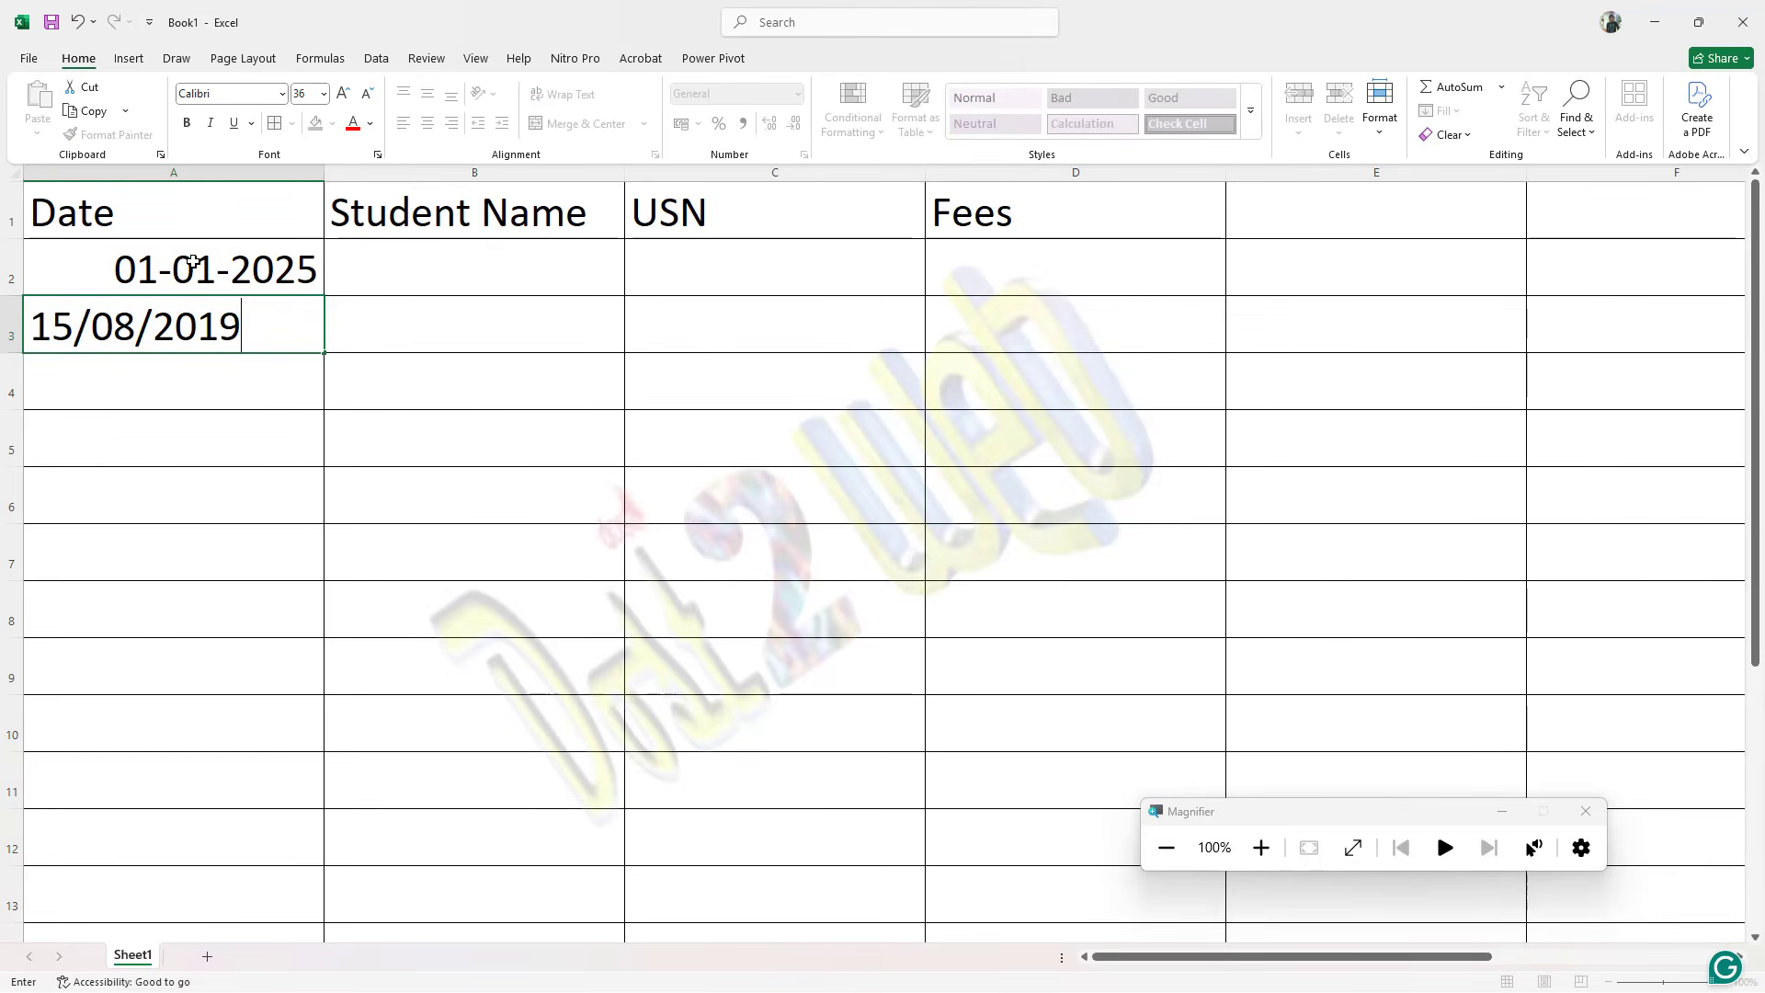
pyautogui.press('Return')
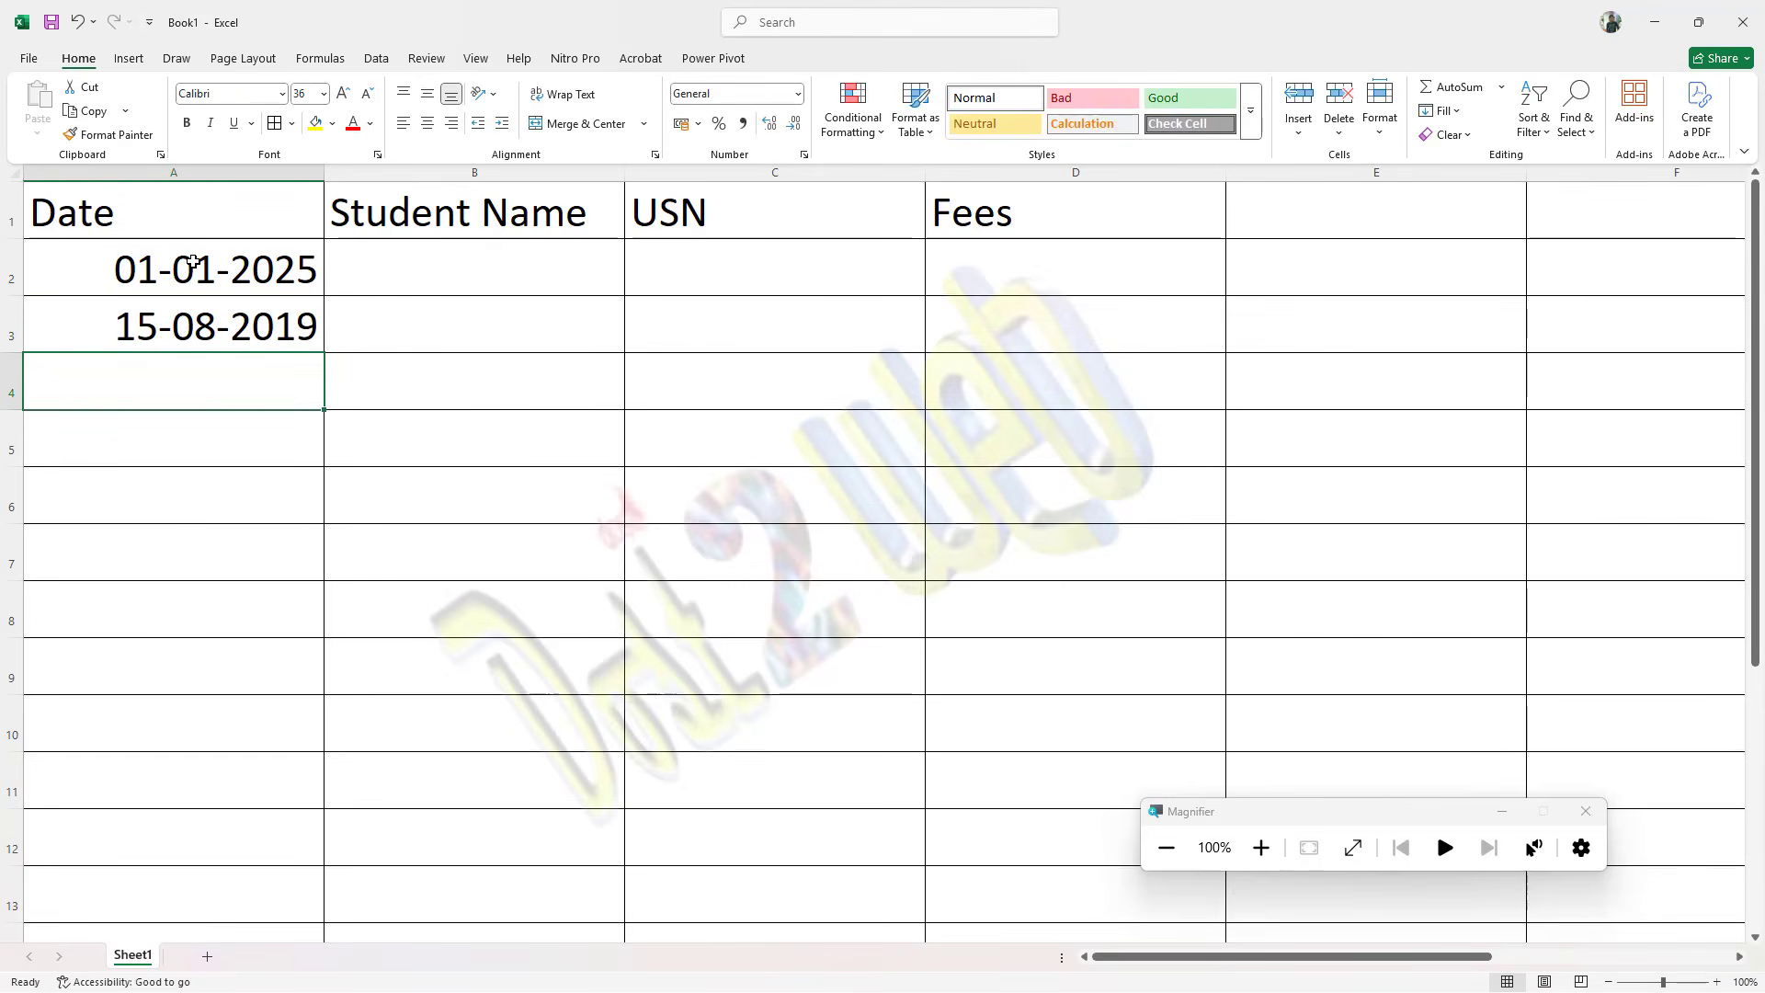
pyautogui.write('30/')
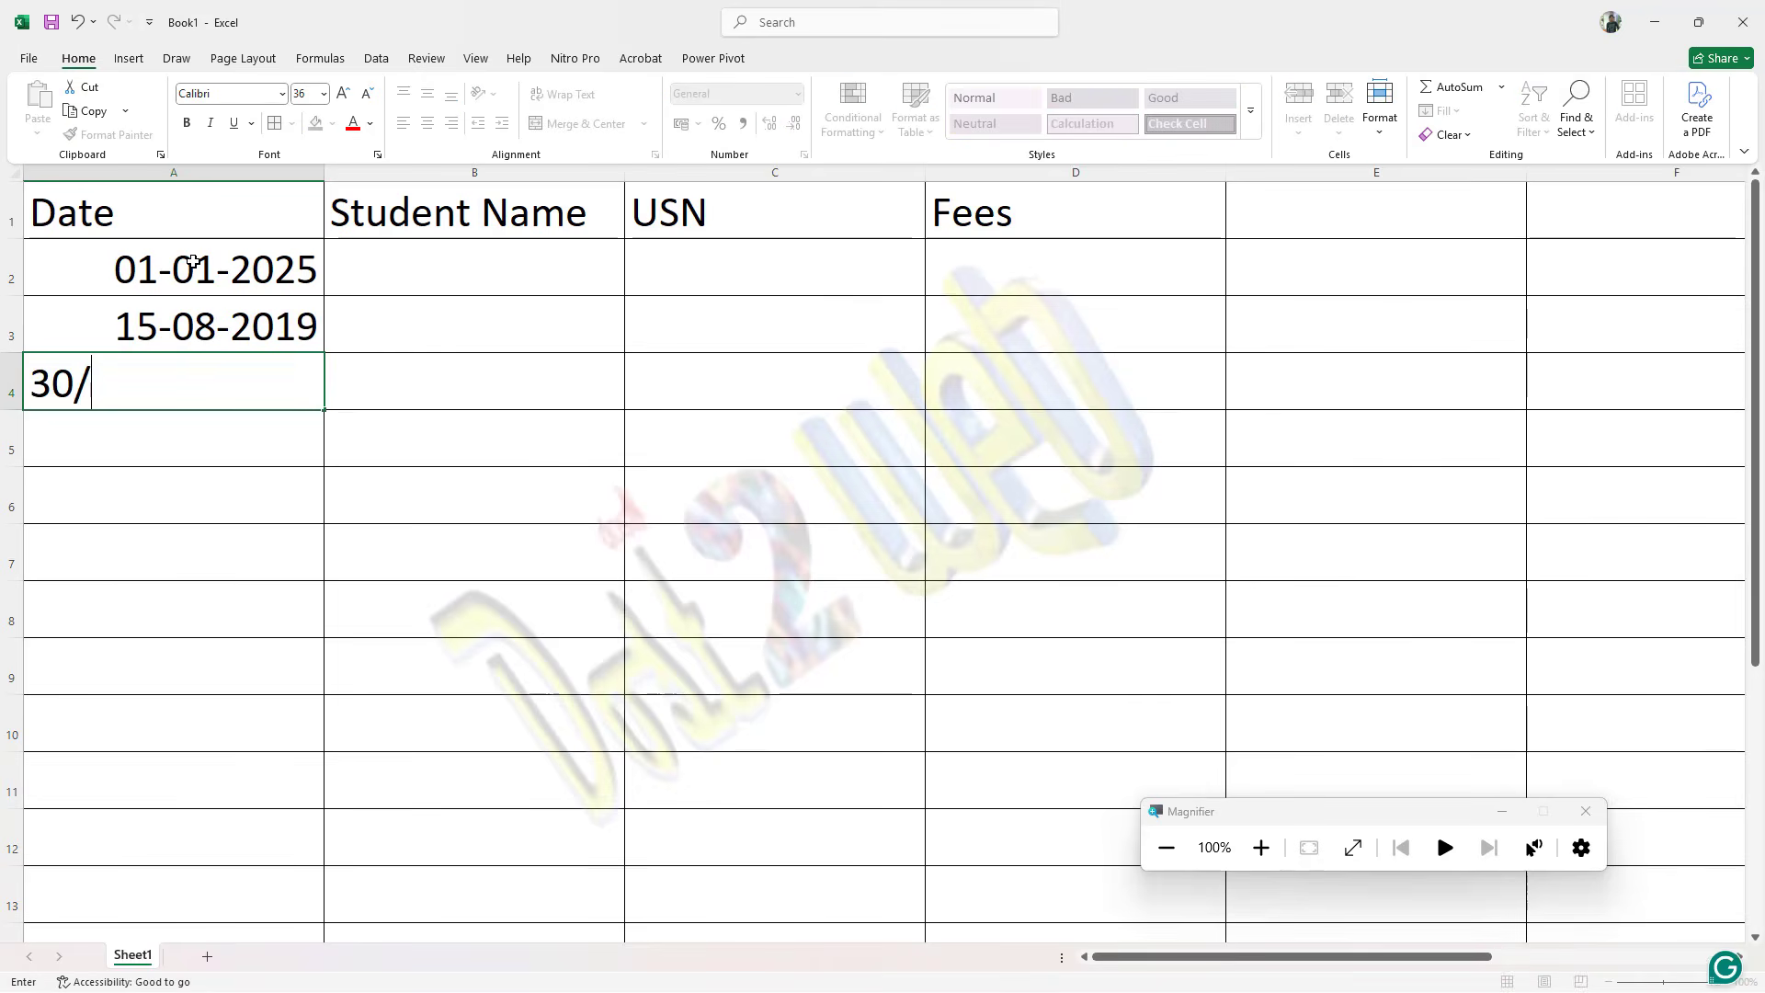
pyautogui.write('06/2015')
pyautogui.press('Return')
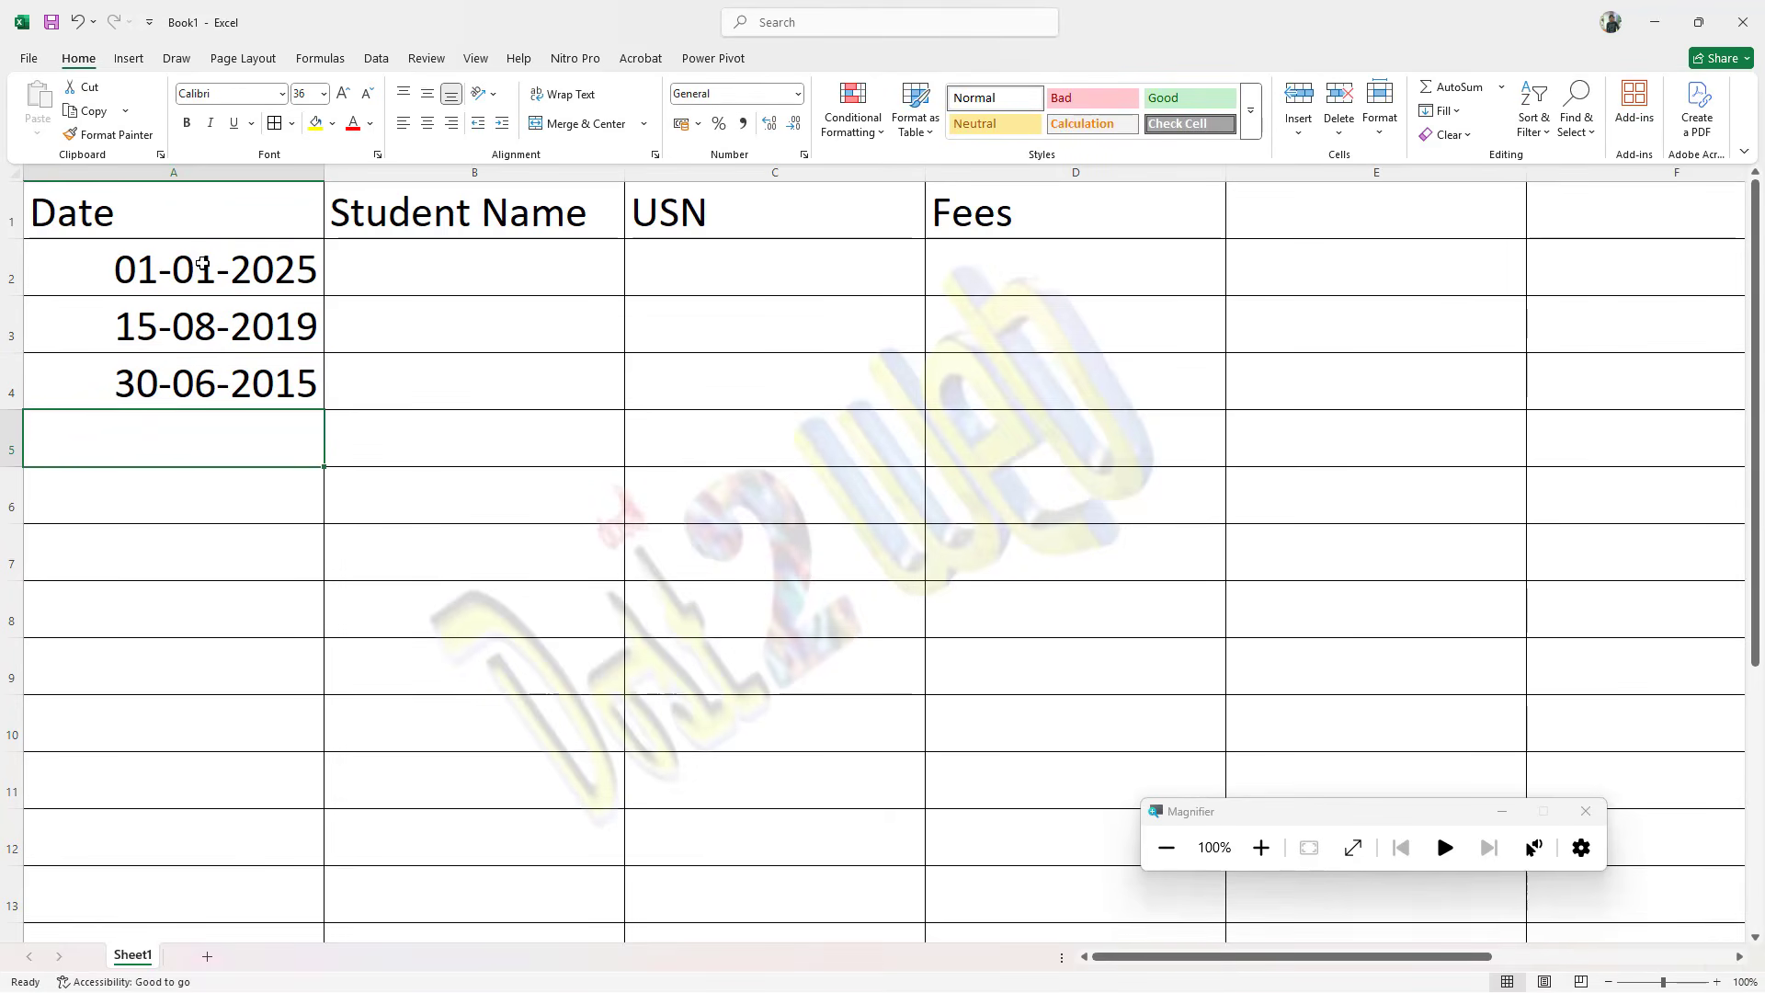
# Step: Copy the three dates in A2:A4 into cells A5 to A7
pyautogui.moveTo(203, 264); pyautogui.dragTo(227, 364)
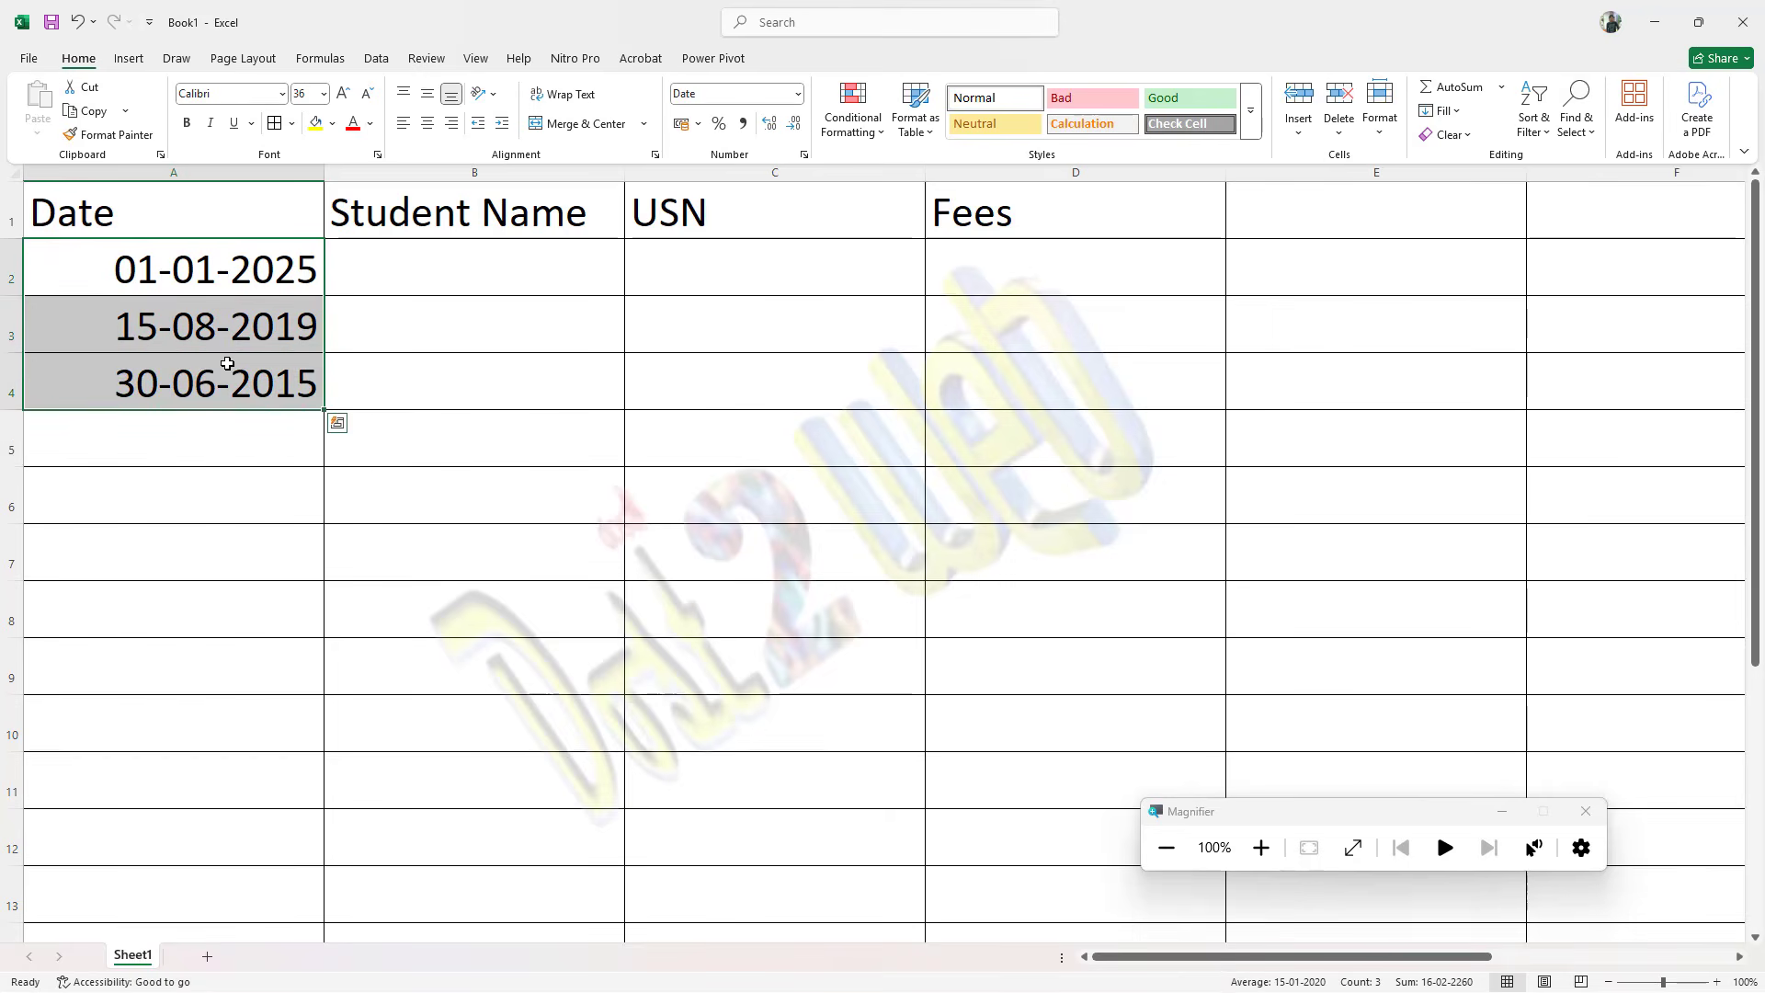
pyautogui.hotkey('ctrl', 'c')
pyautogui.click(193, 425)
pyautogui.hotkey('ctrl', 'v')
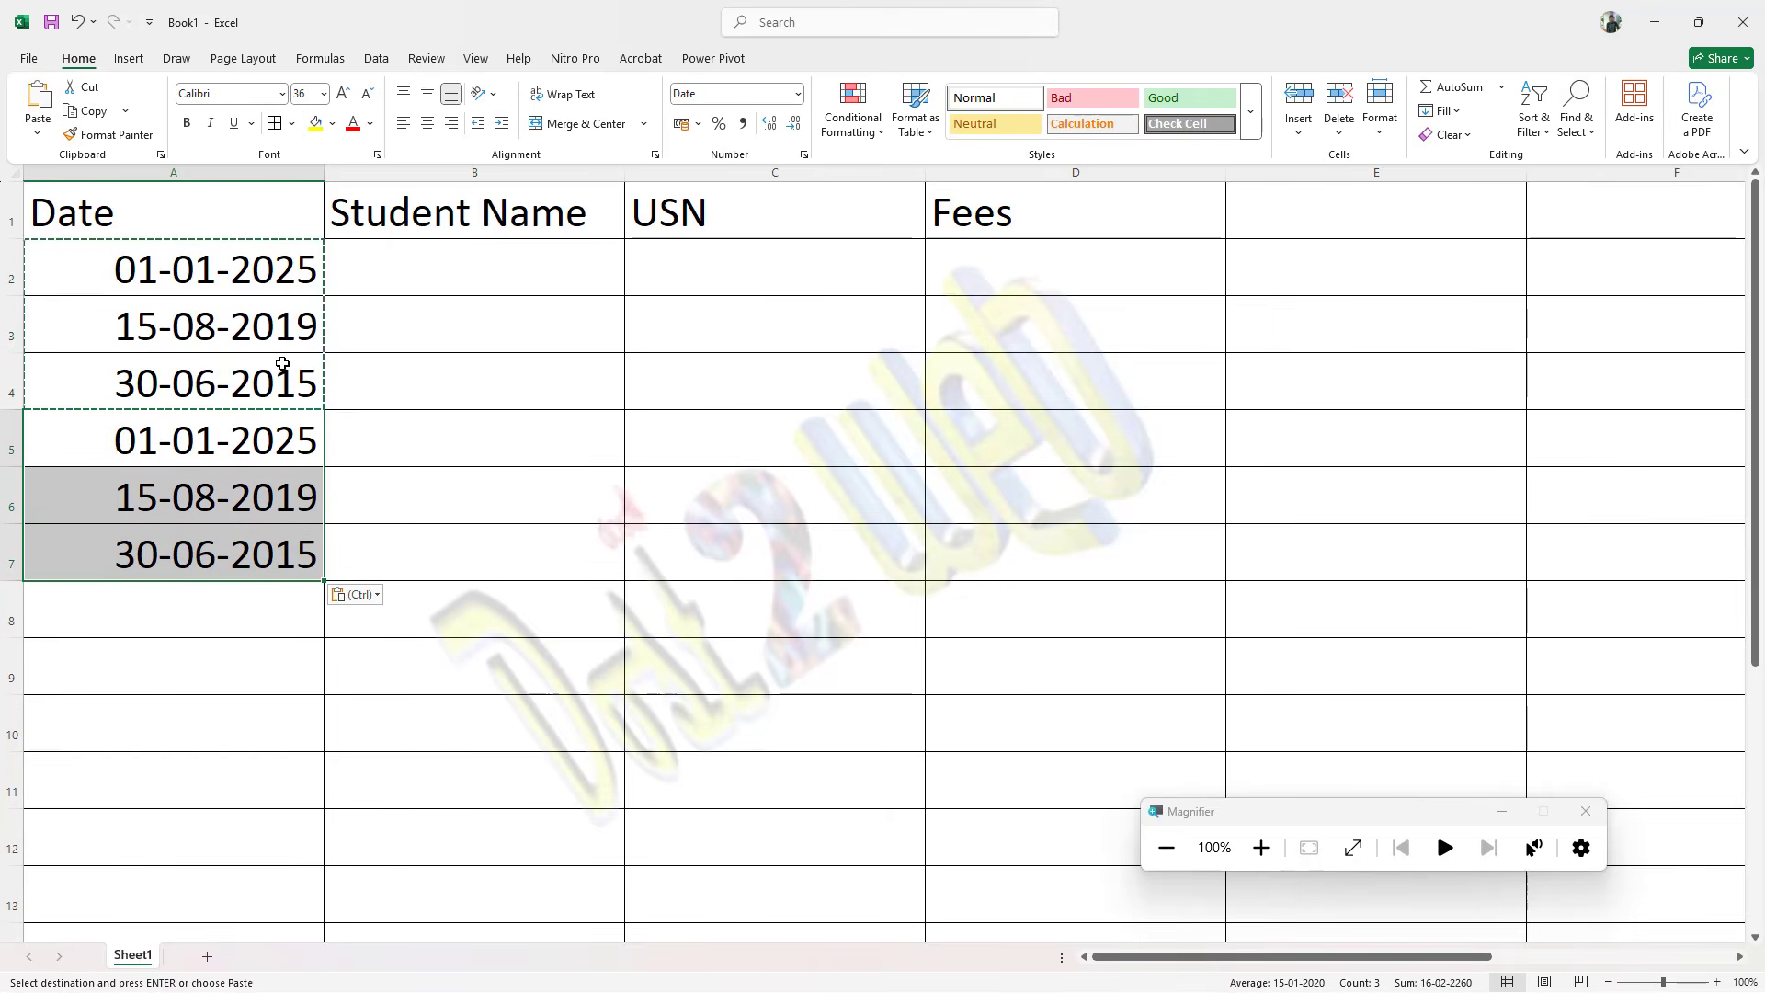
# Step: Enter the sample entries BAC, ABC and XYZ in cells B2 to B4 of the Student Name column
pyautogui.click(413, 298)
pyautogui.click(435, 268)
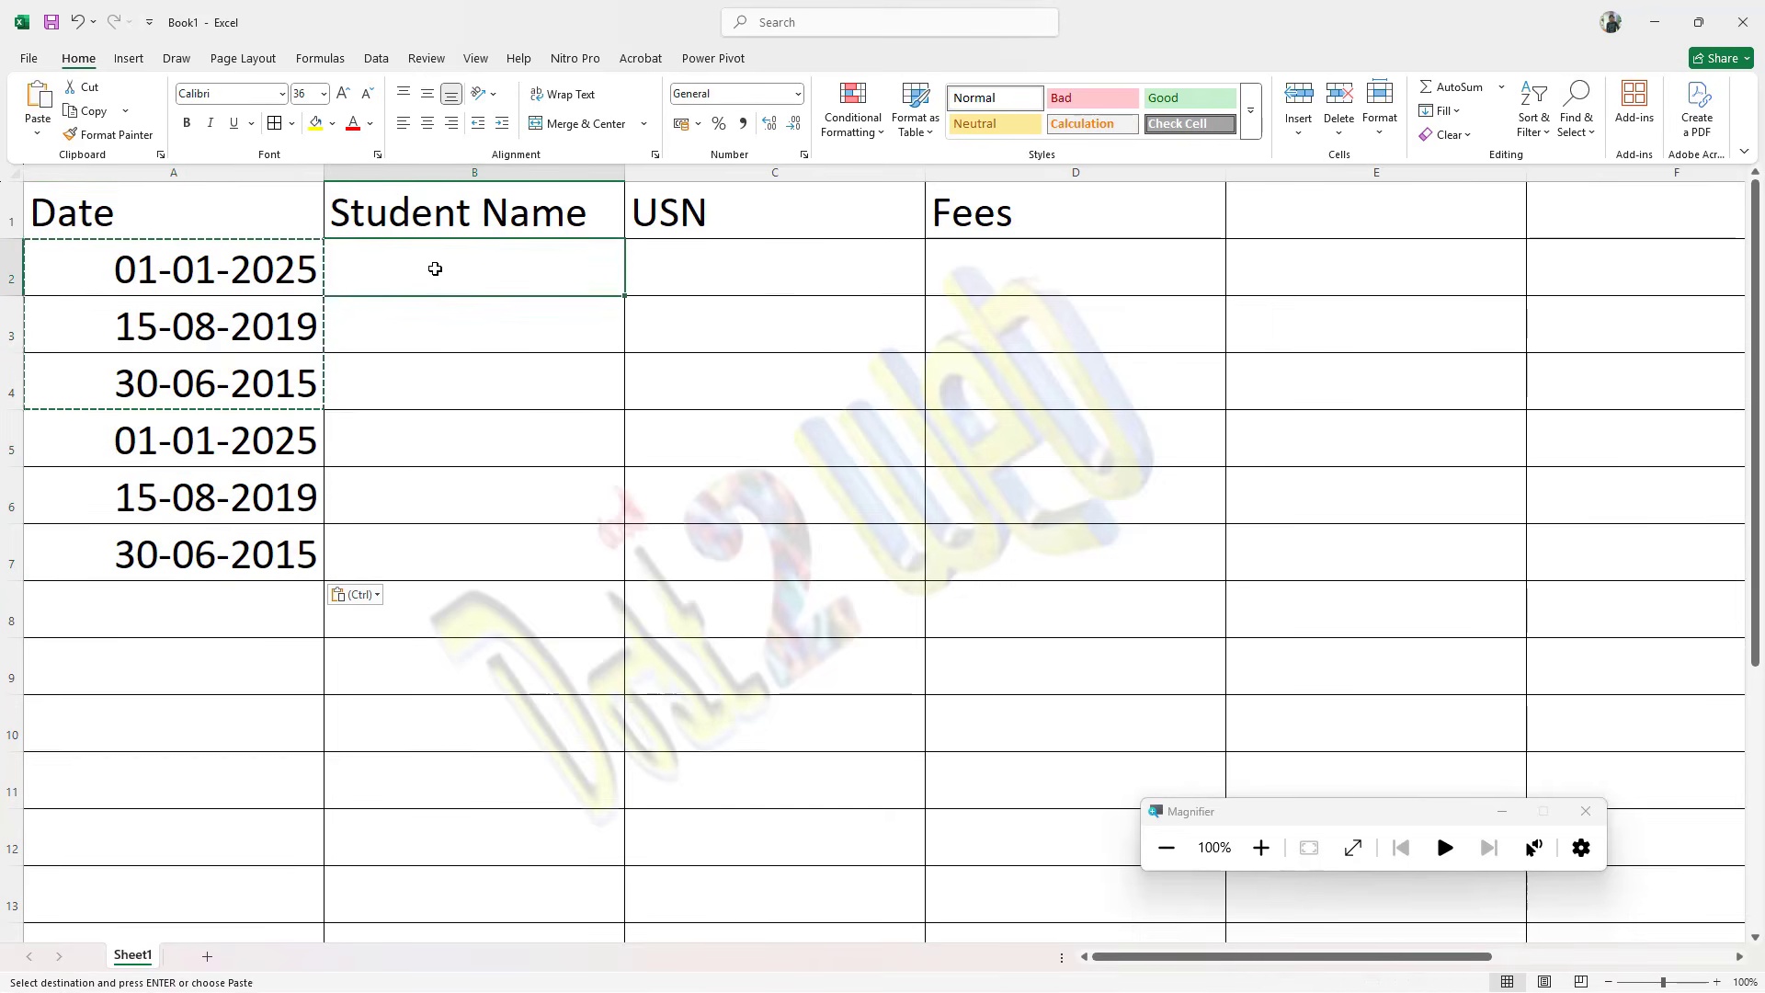
pyautogui.press('Escape')
pyautogui.write('BAC')
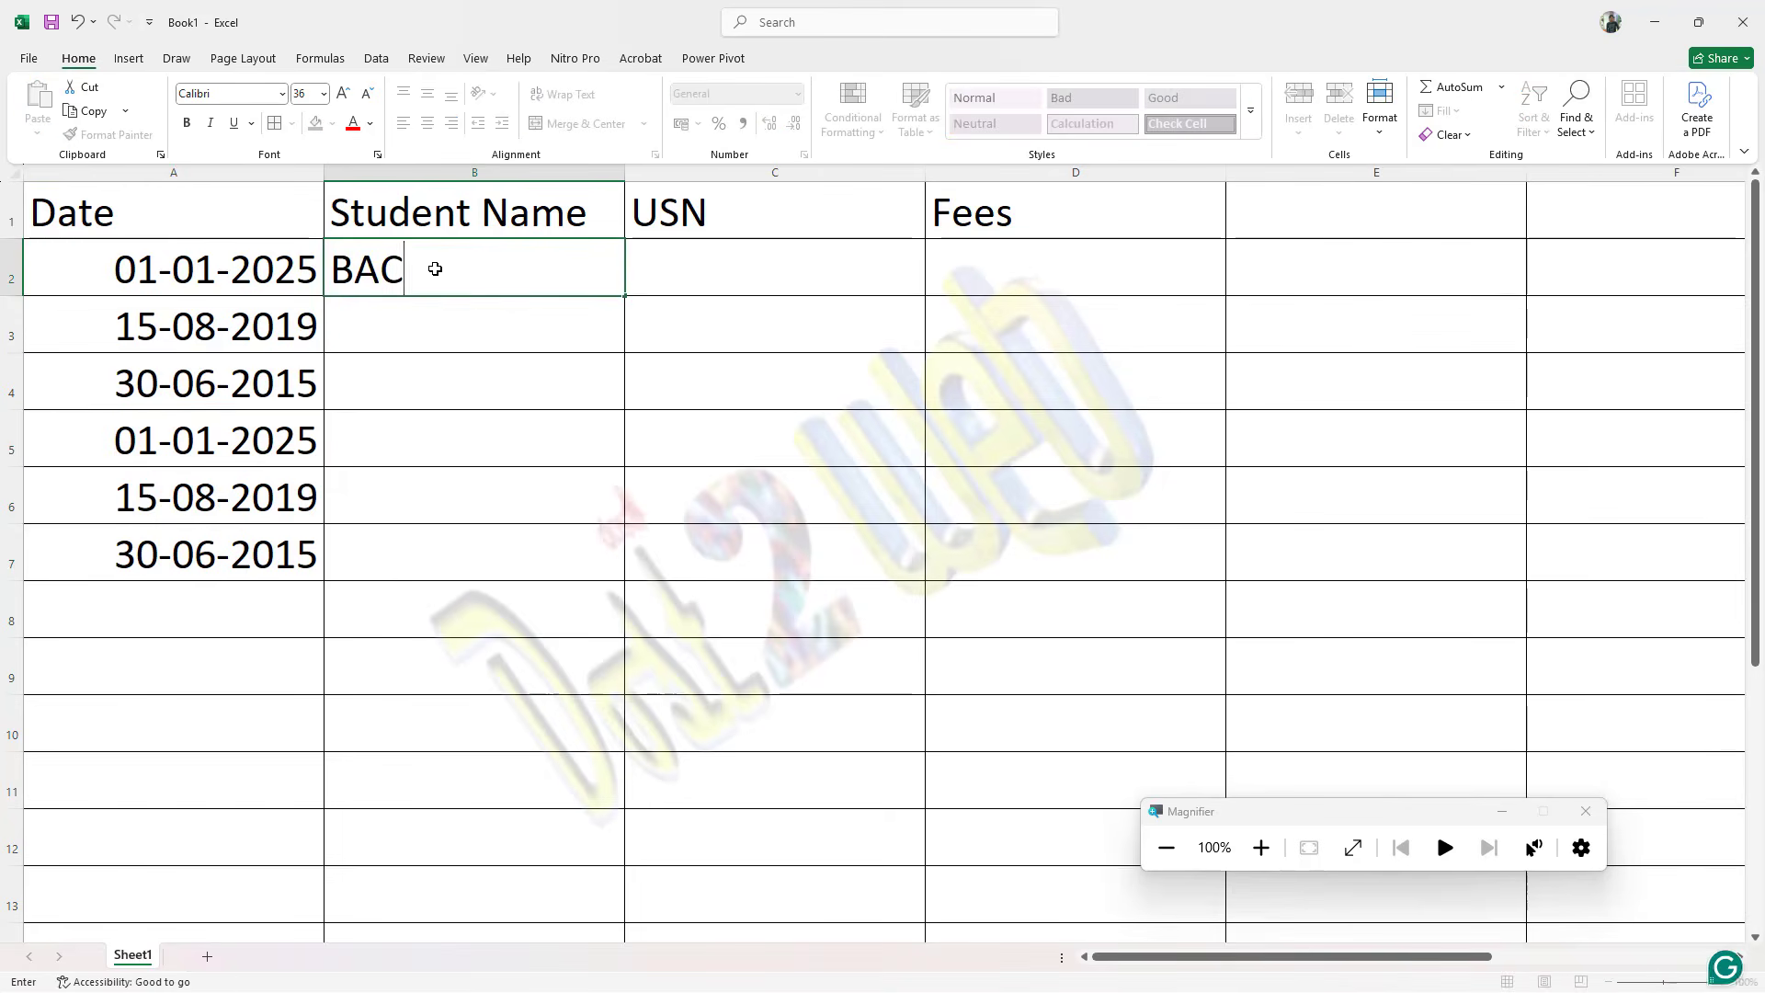
pyautogui.press('Return')
pyautogui.write('ABC')
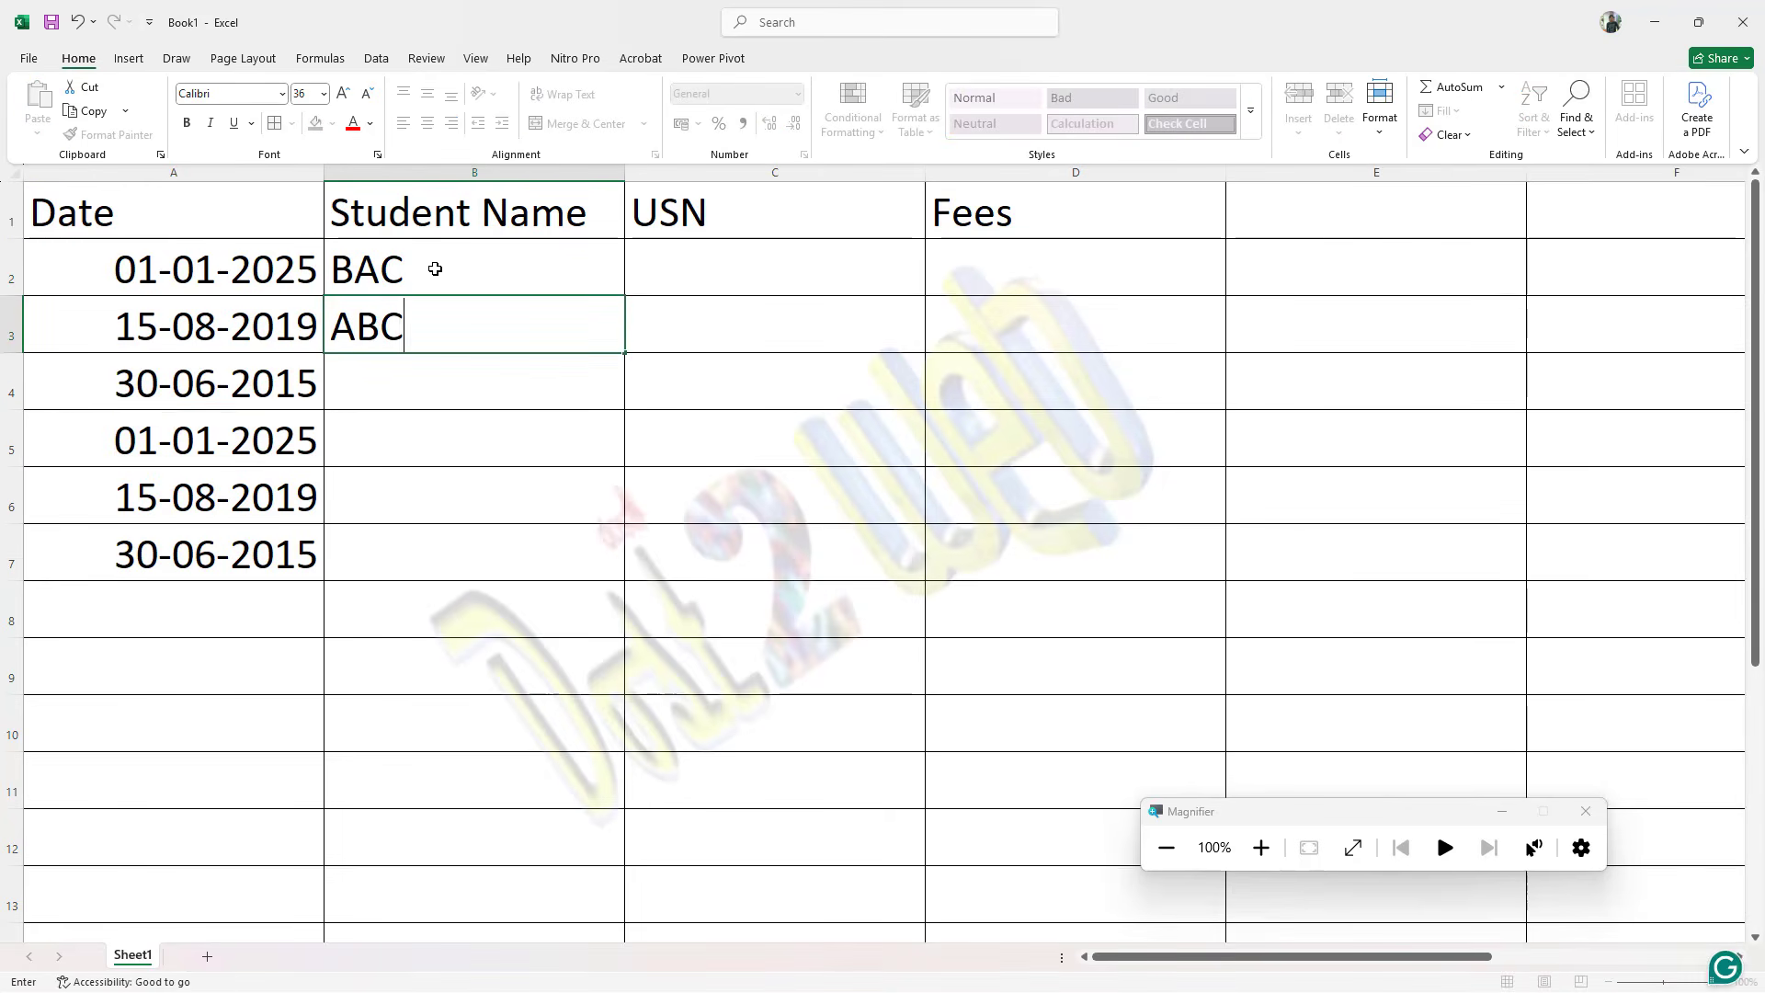
pyautogui.press('Return')
pyautogui.write('XYZ')
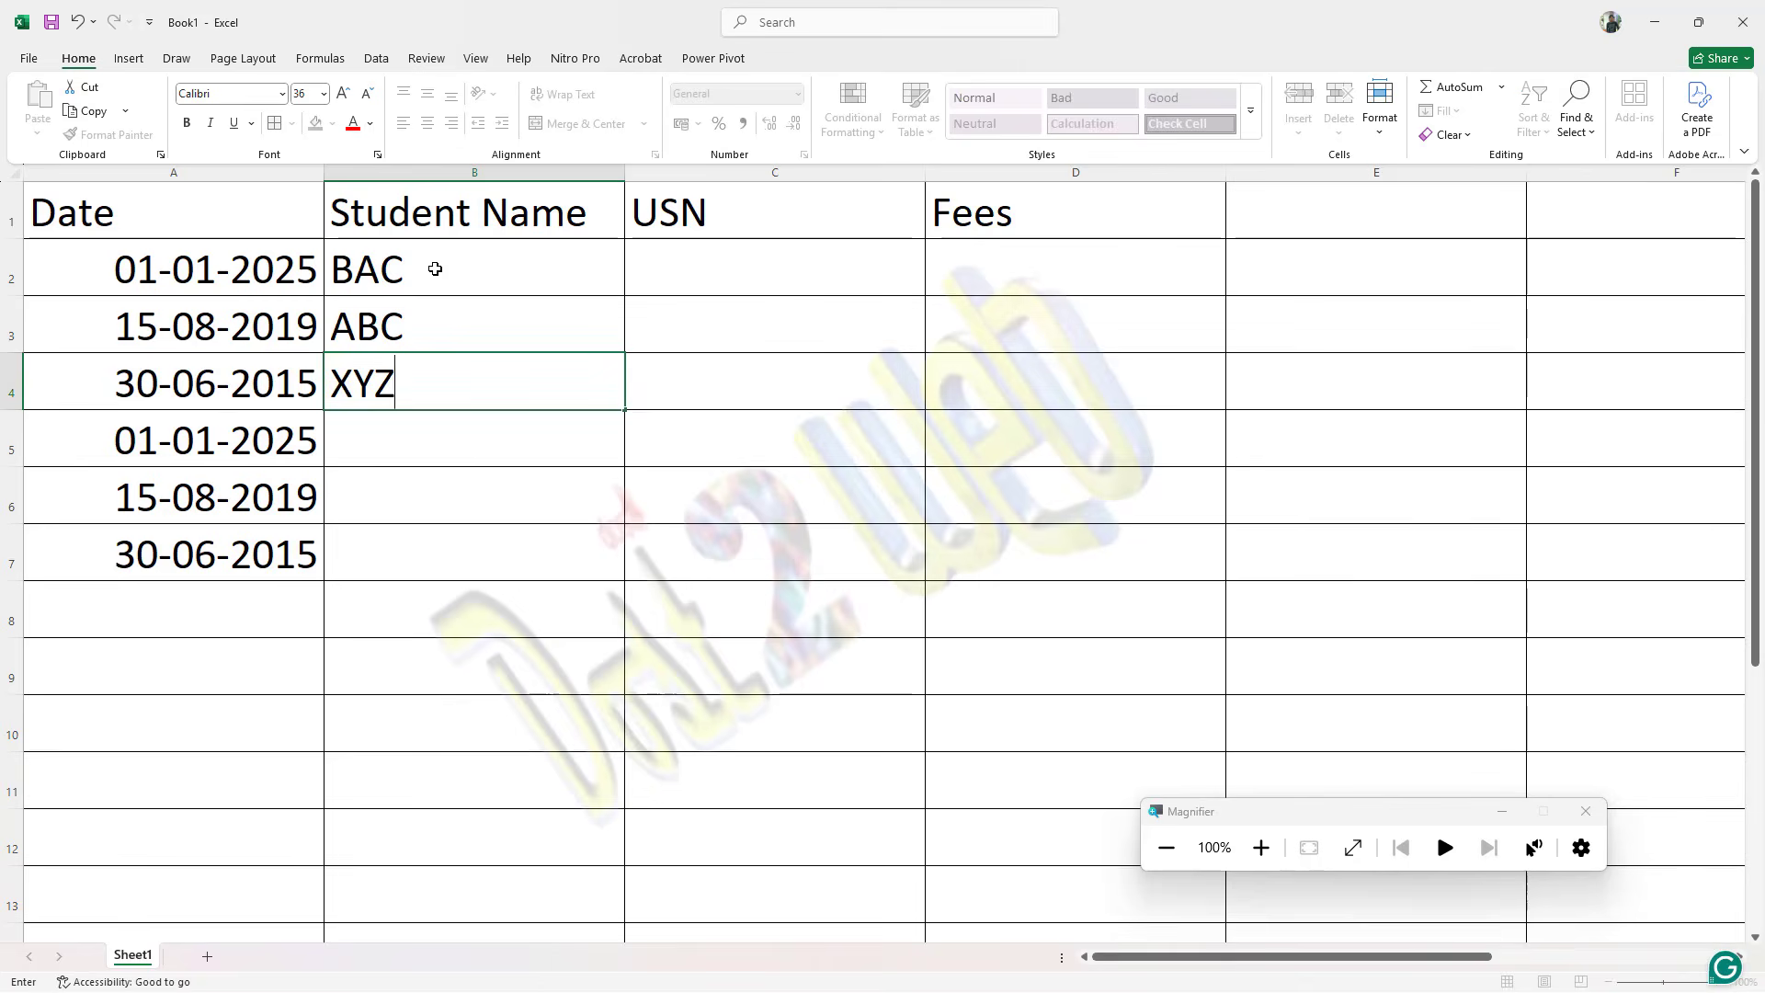
pyautogui.press('Return')
# Step: Enter three more student names in cells B5 to B7 of the Student Name column
pyautogui.write('PANKj')
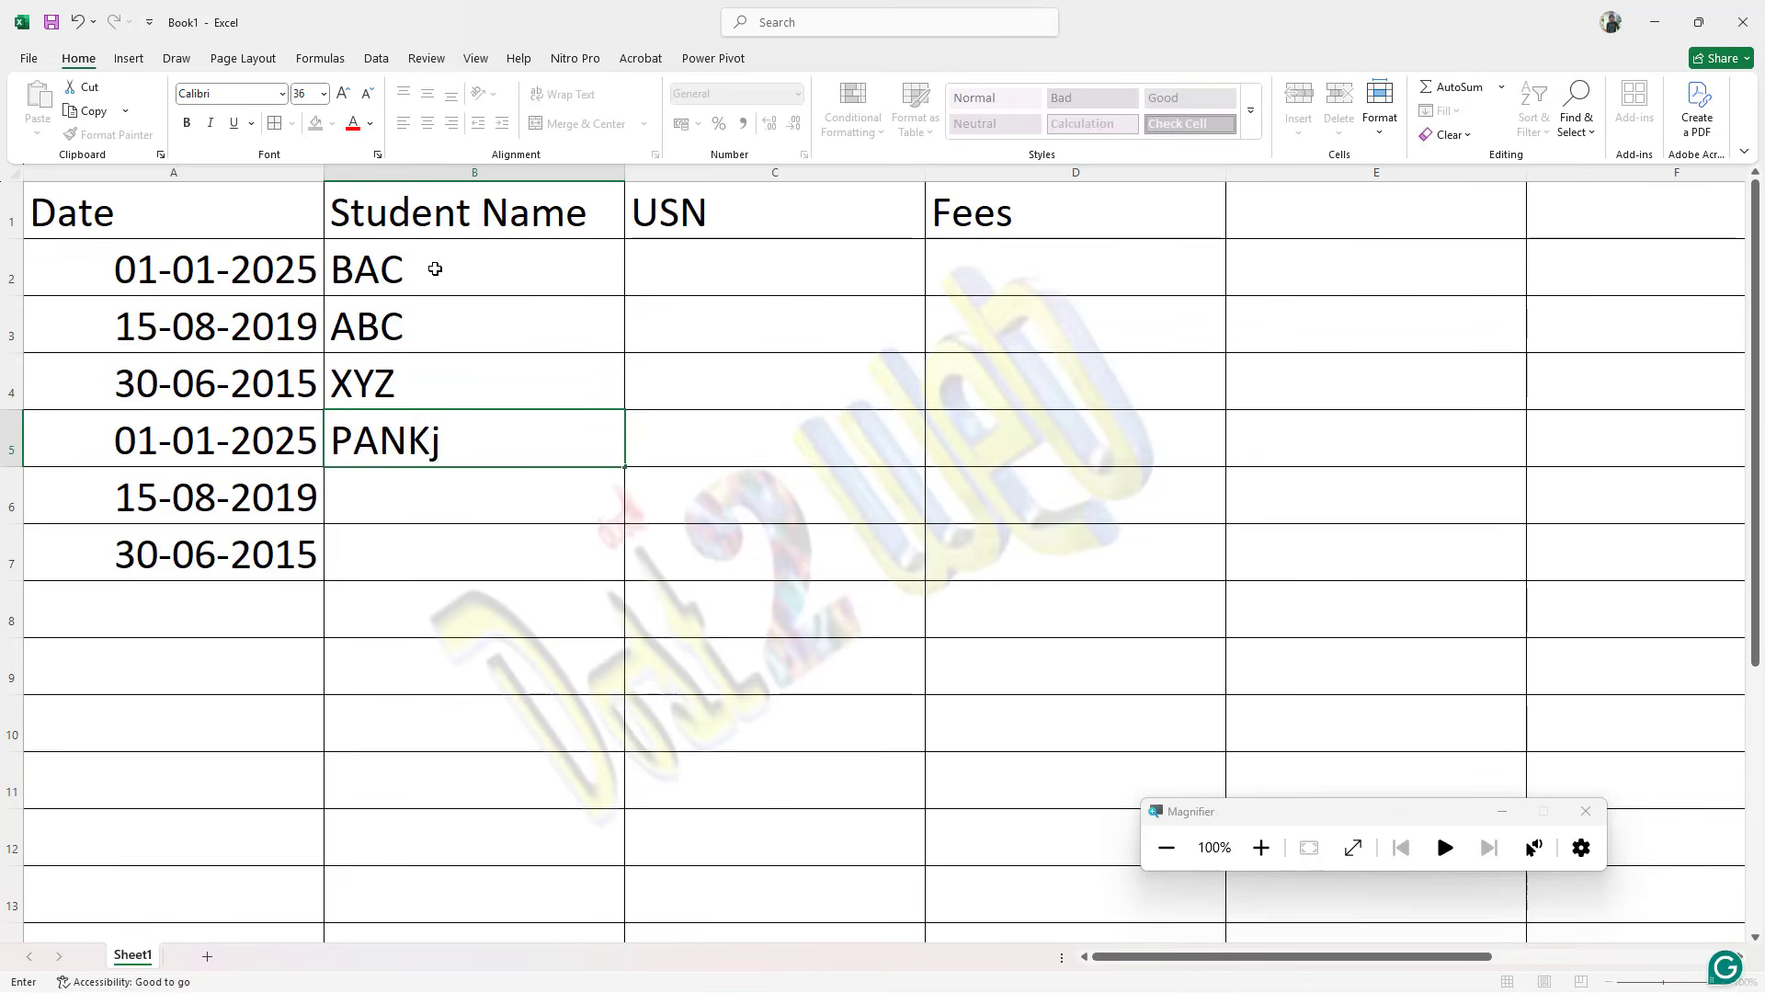
pyautogui.press('BackSpace')
pyautogui.press('BackSpace')
pyautogui.write('KAJ')
pyautogui.press('Return')
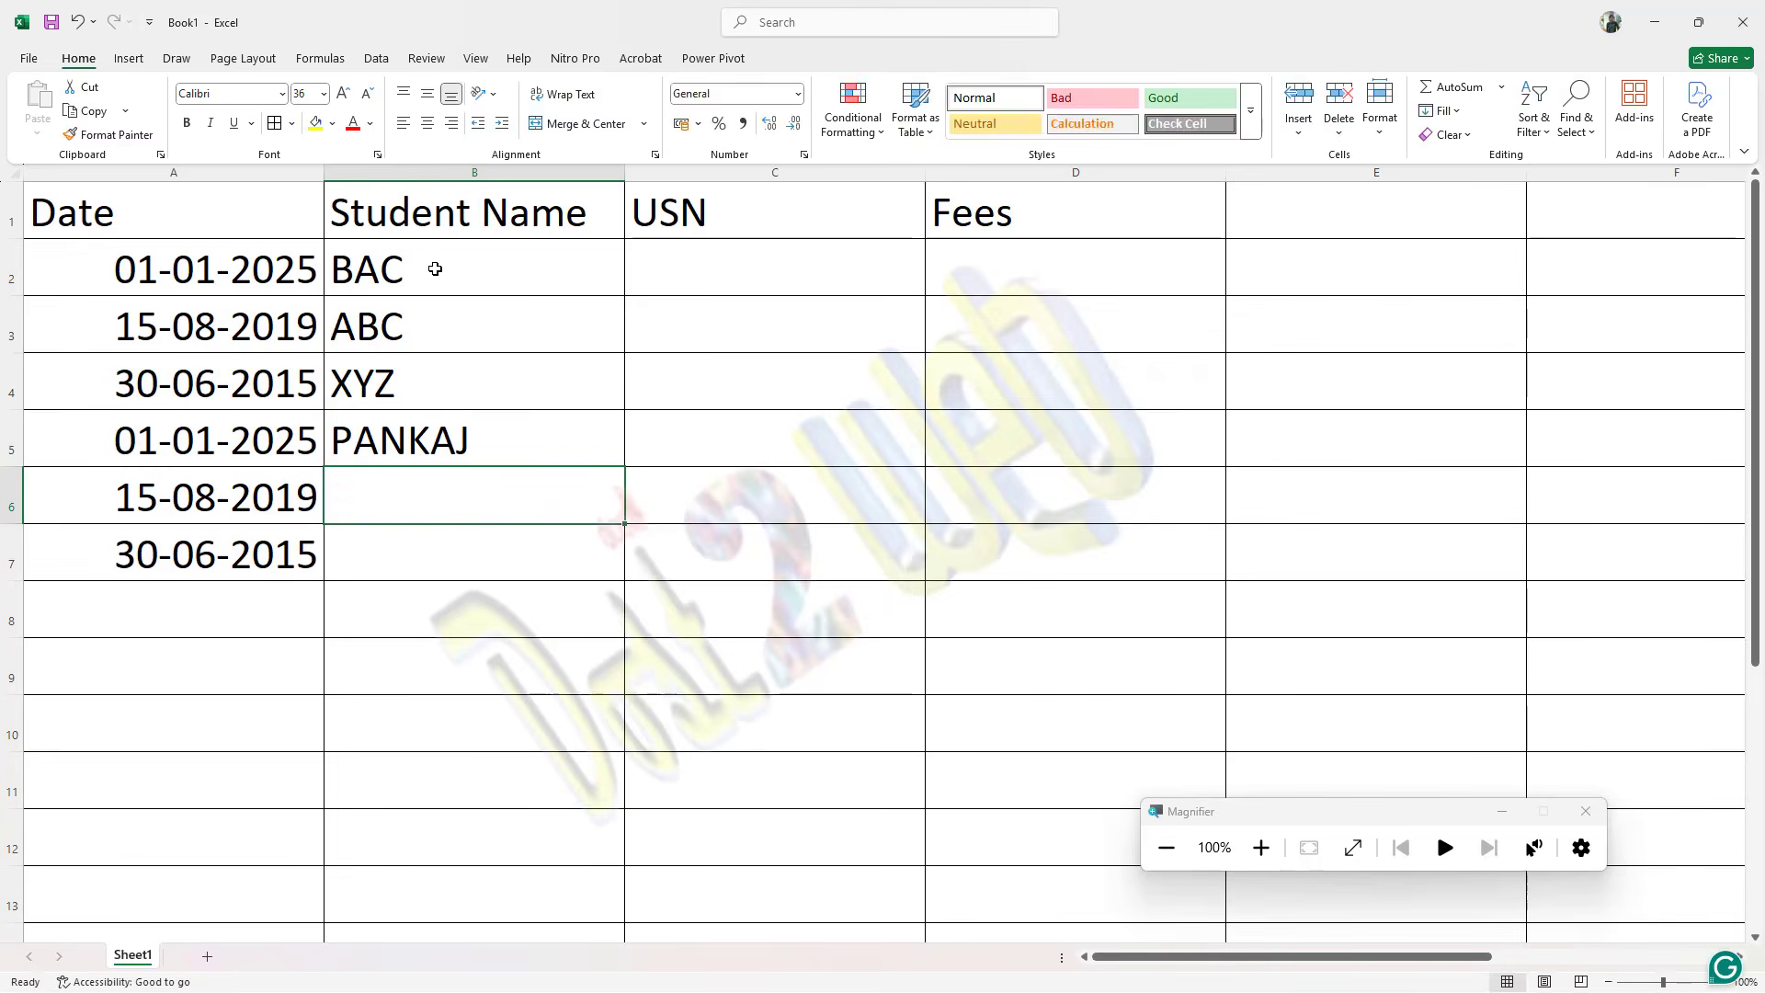
pyautogui.write('KUMAR')
pyautogui.press('Return')
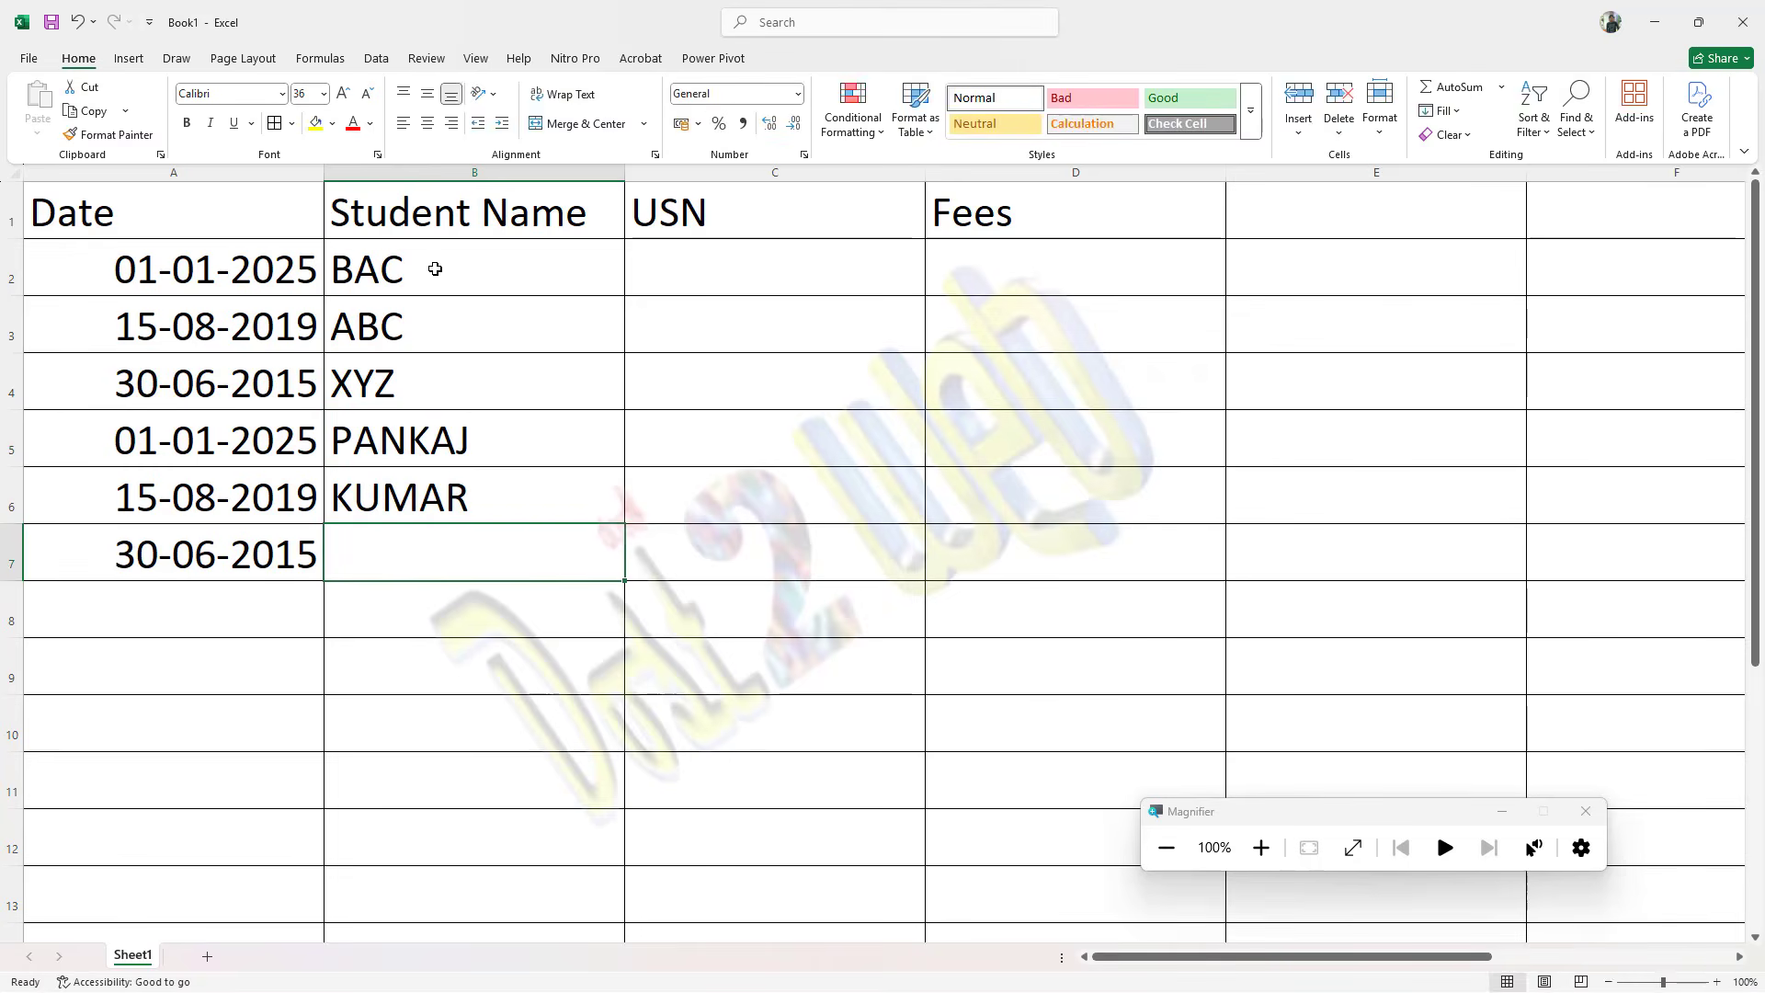
pyautogui.write('PK')
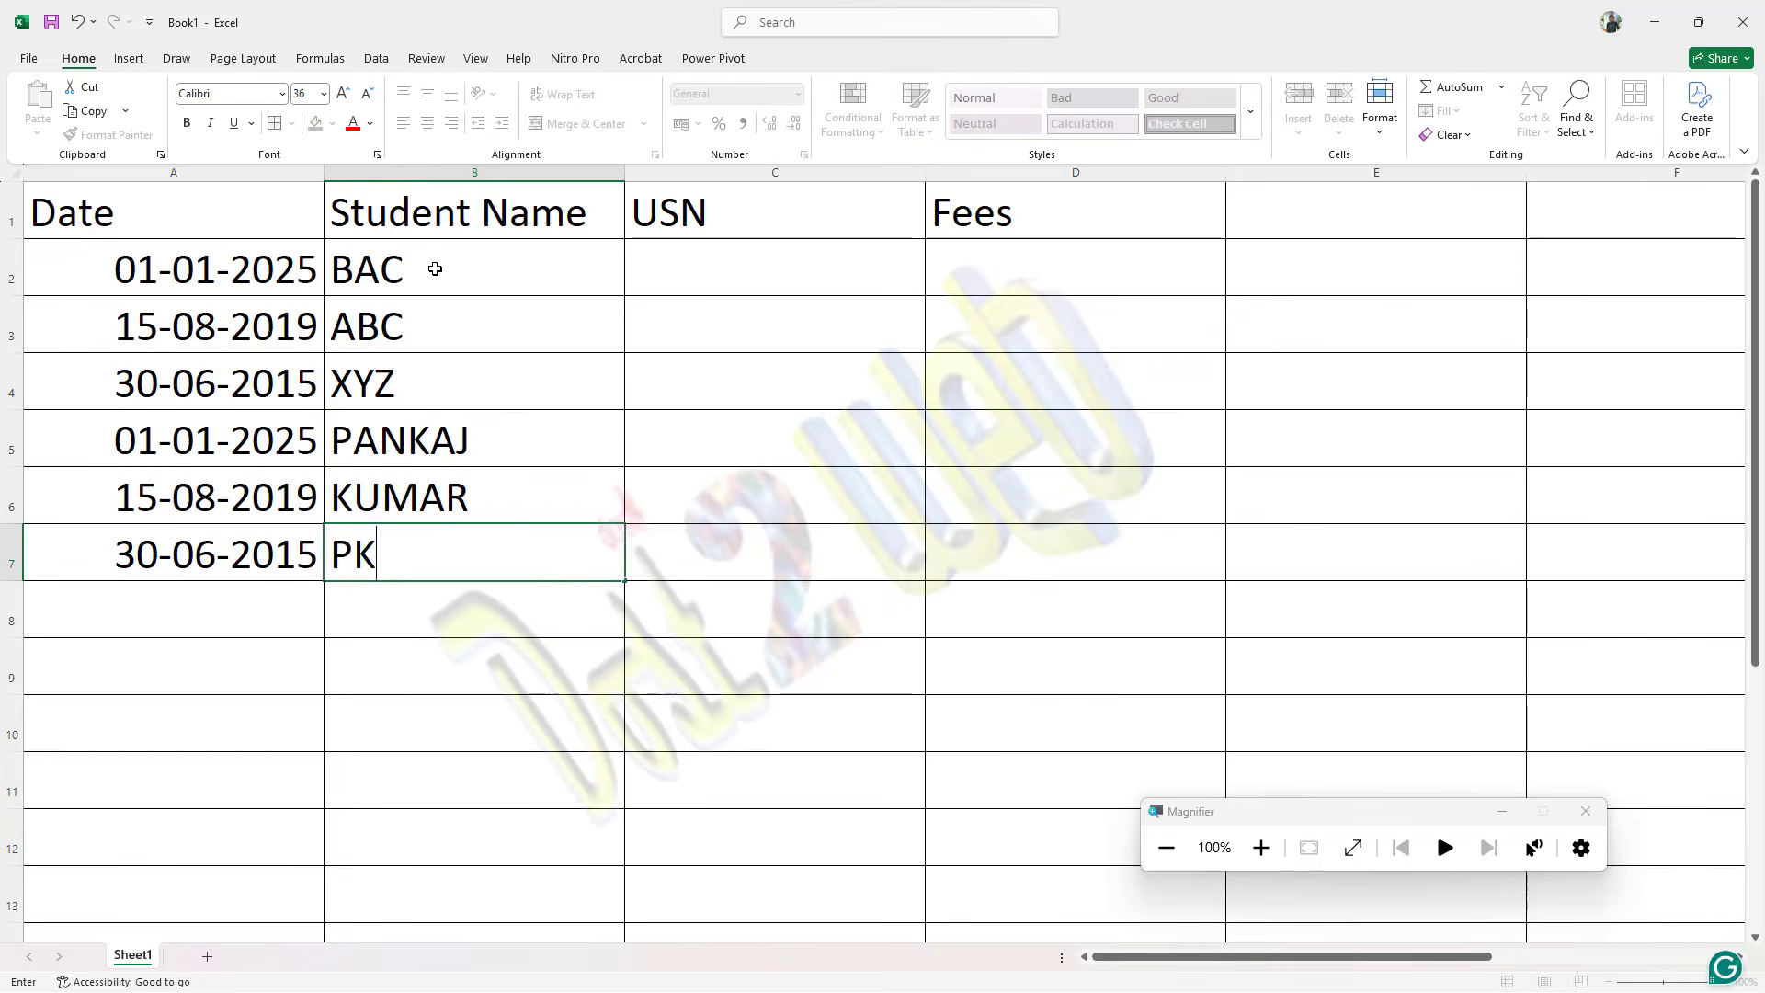
# Step: Enter a sample USN ending in 10 in cell C2 and fill it down as a series to C7
pyautogui.click(690, 276)
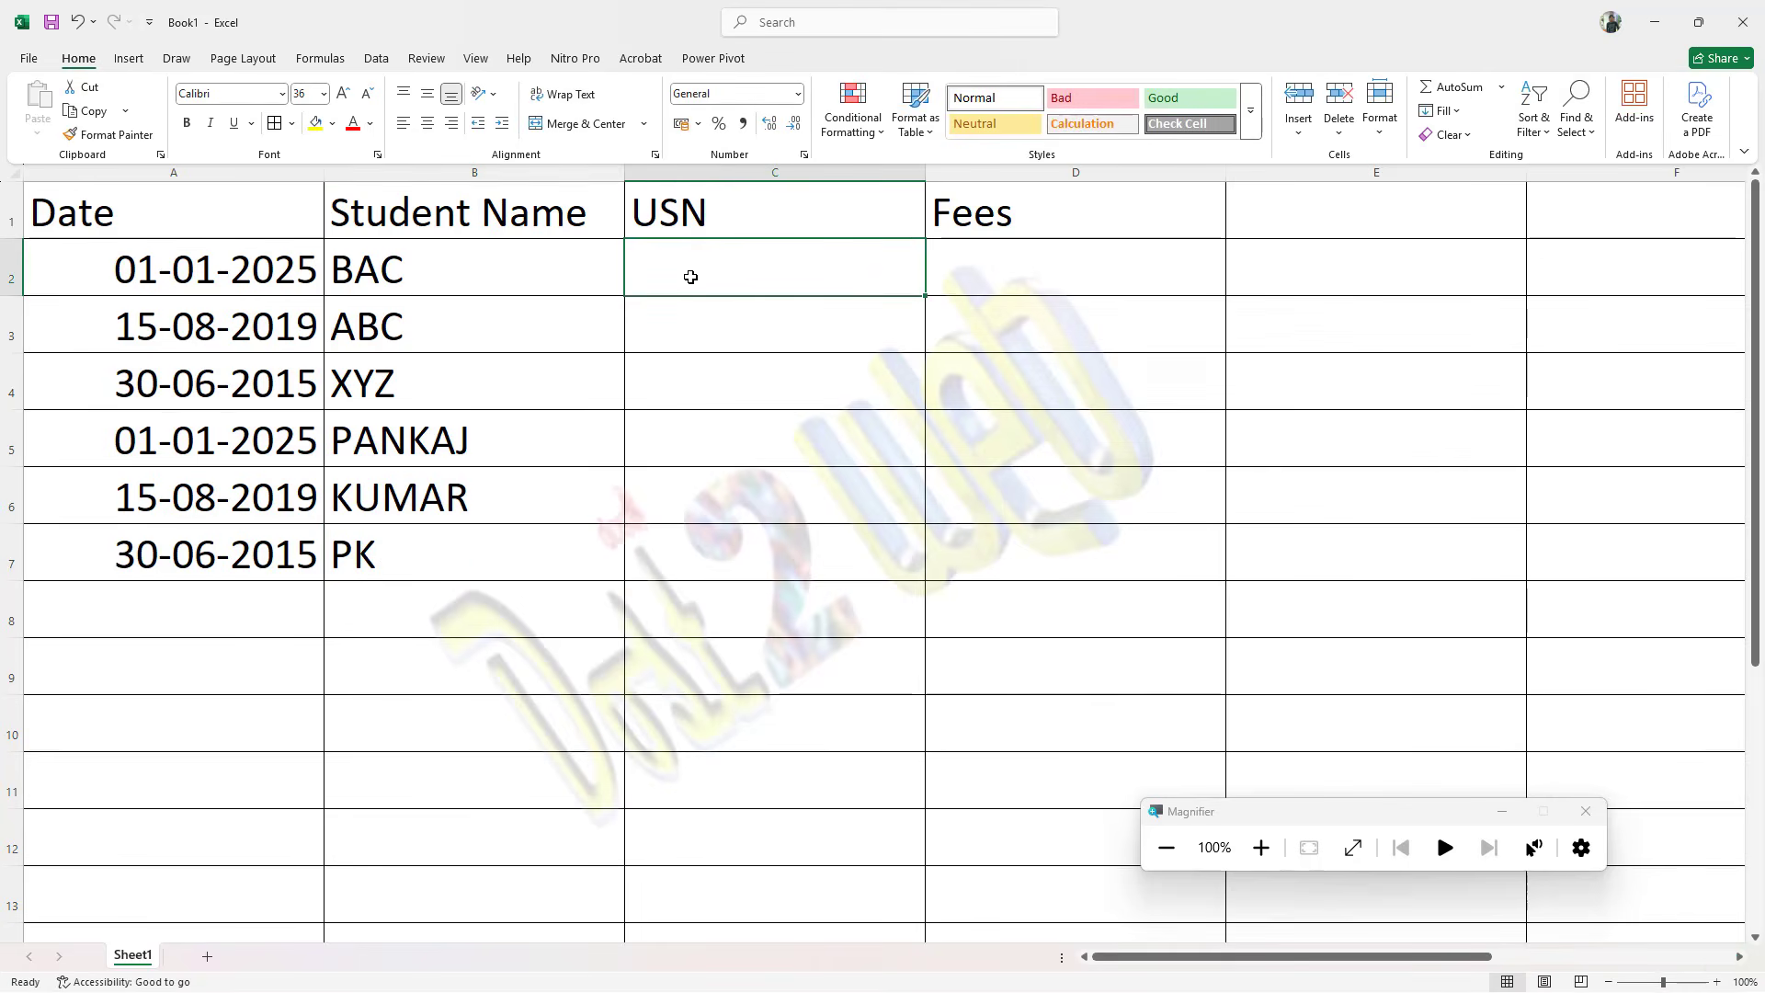
pyautogui.write('1')
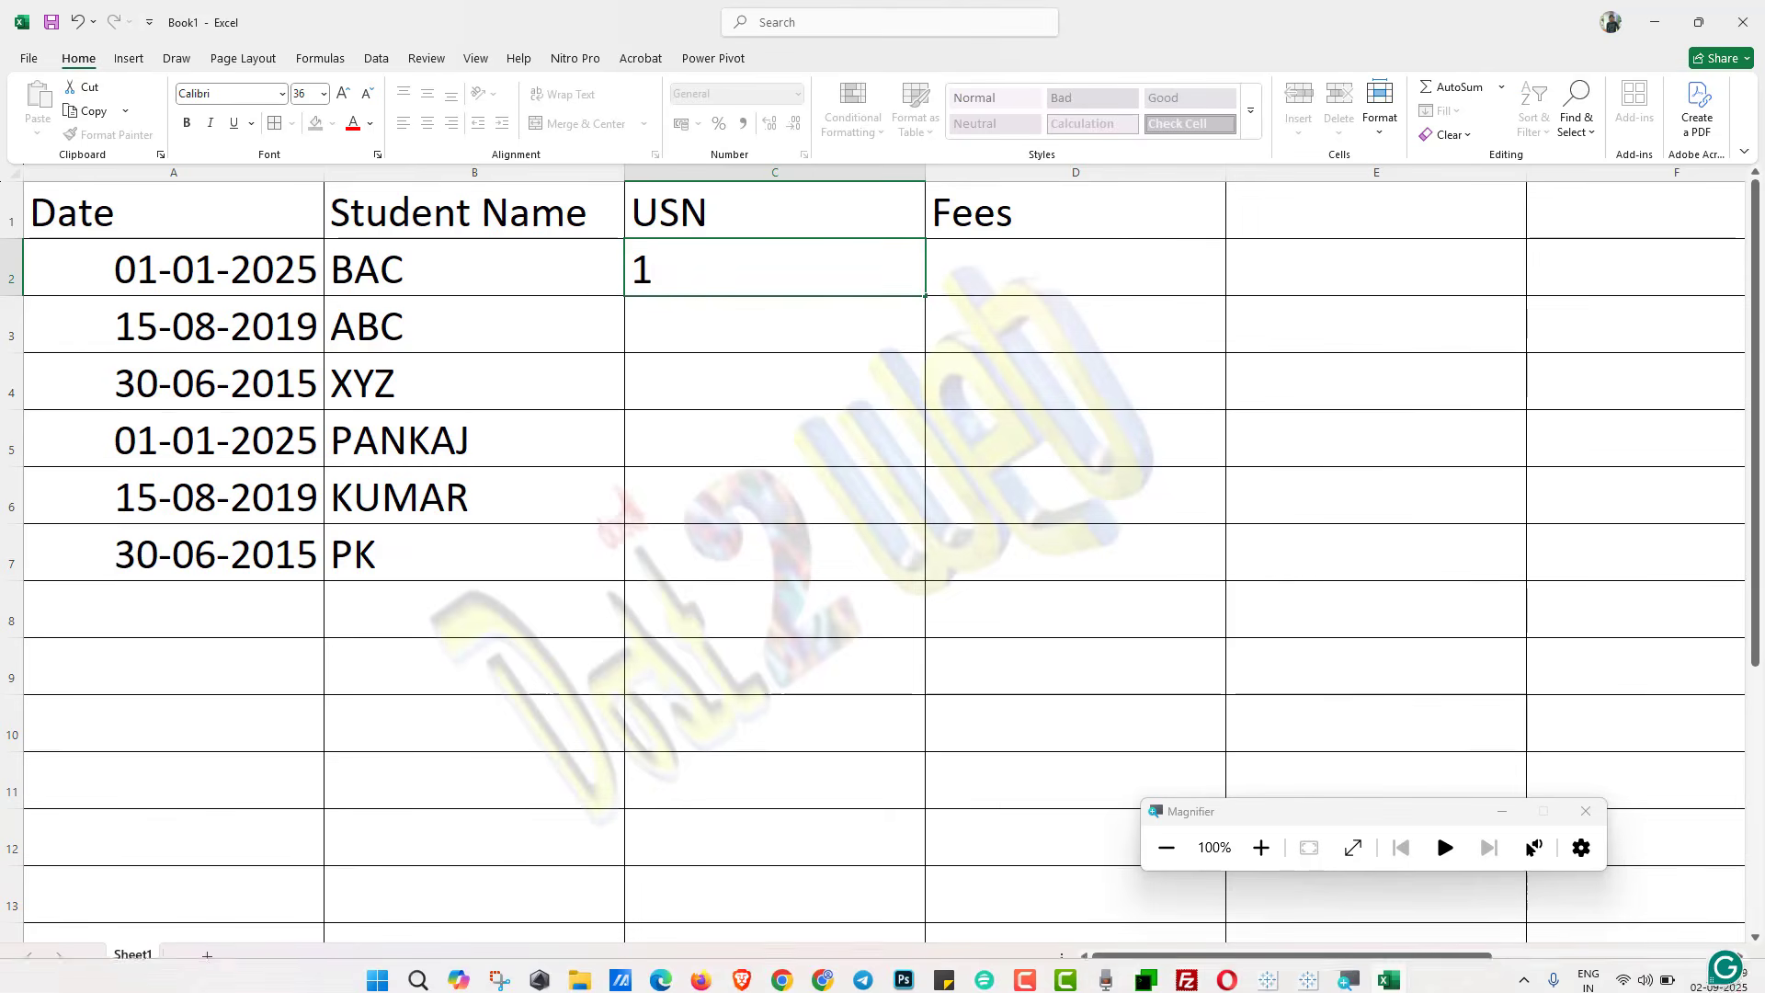
pyautogui.click(1036, 976)
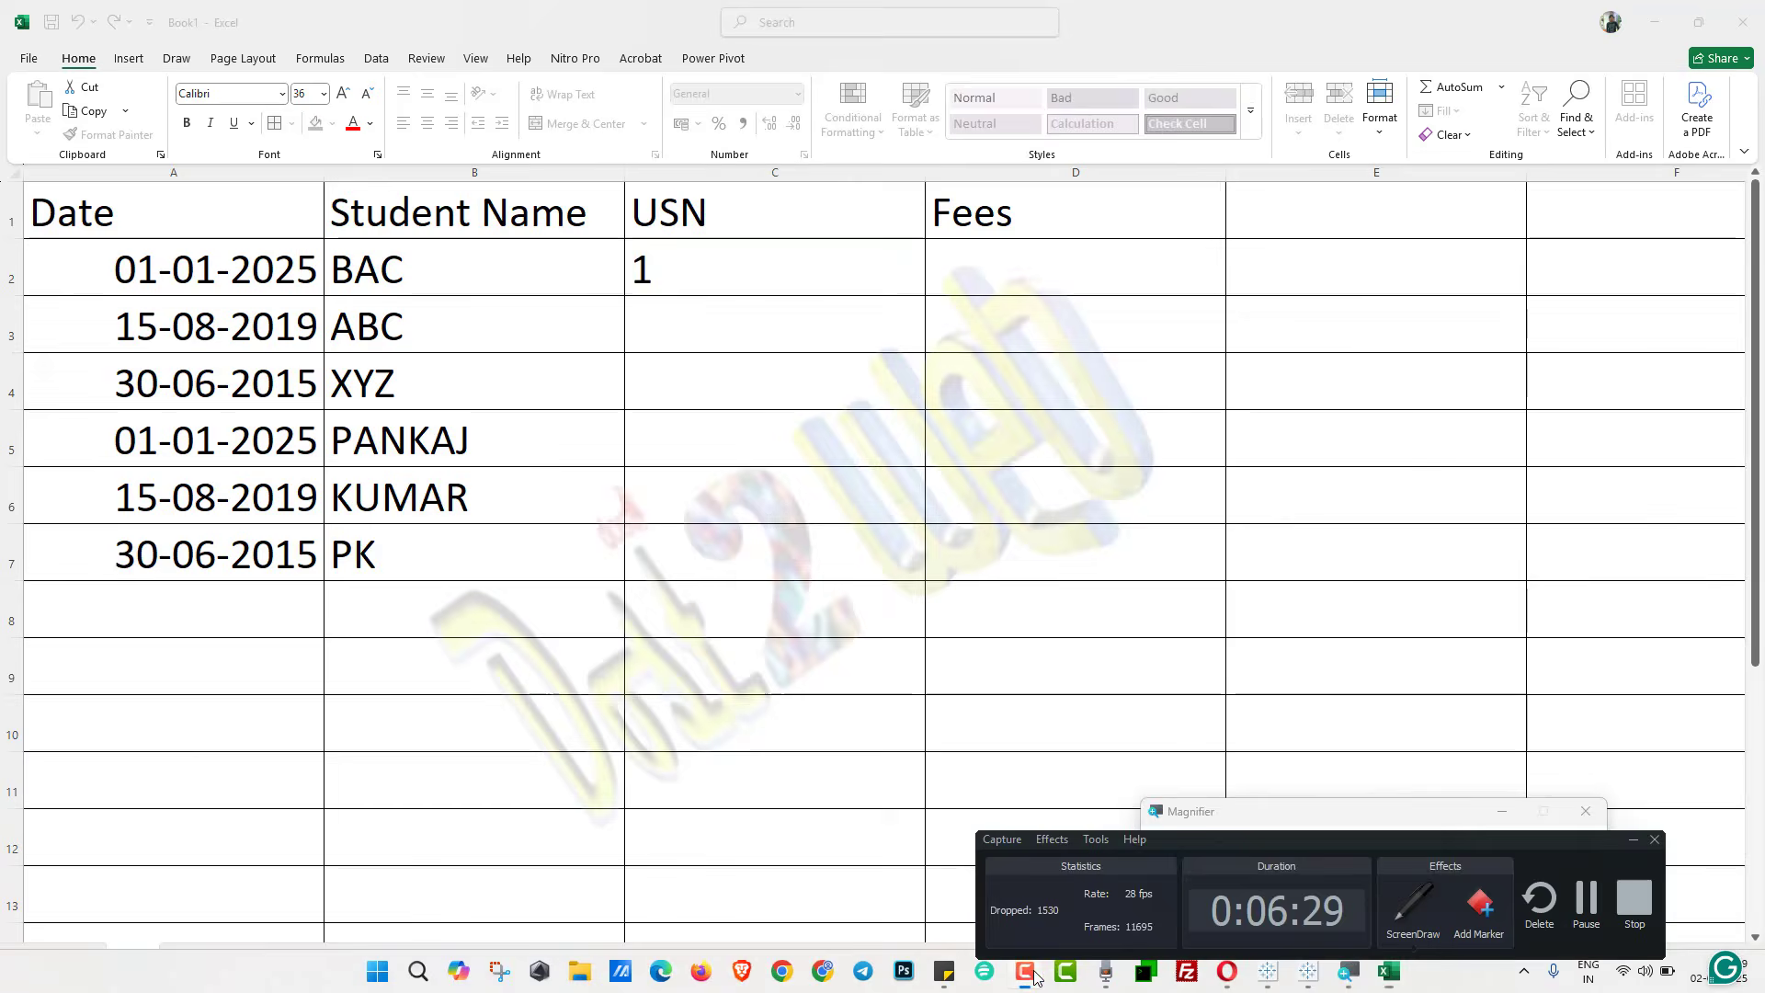
pyautogui.click(1036, 976)
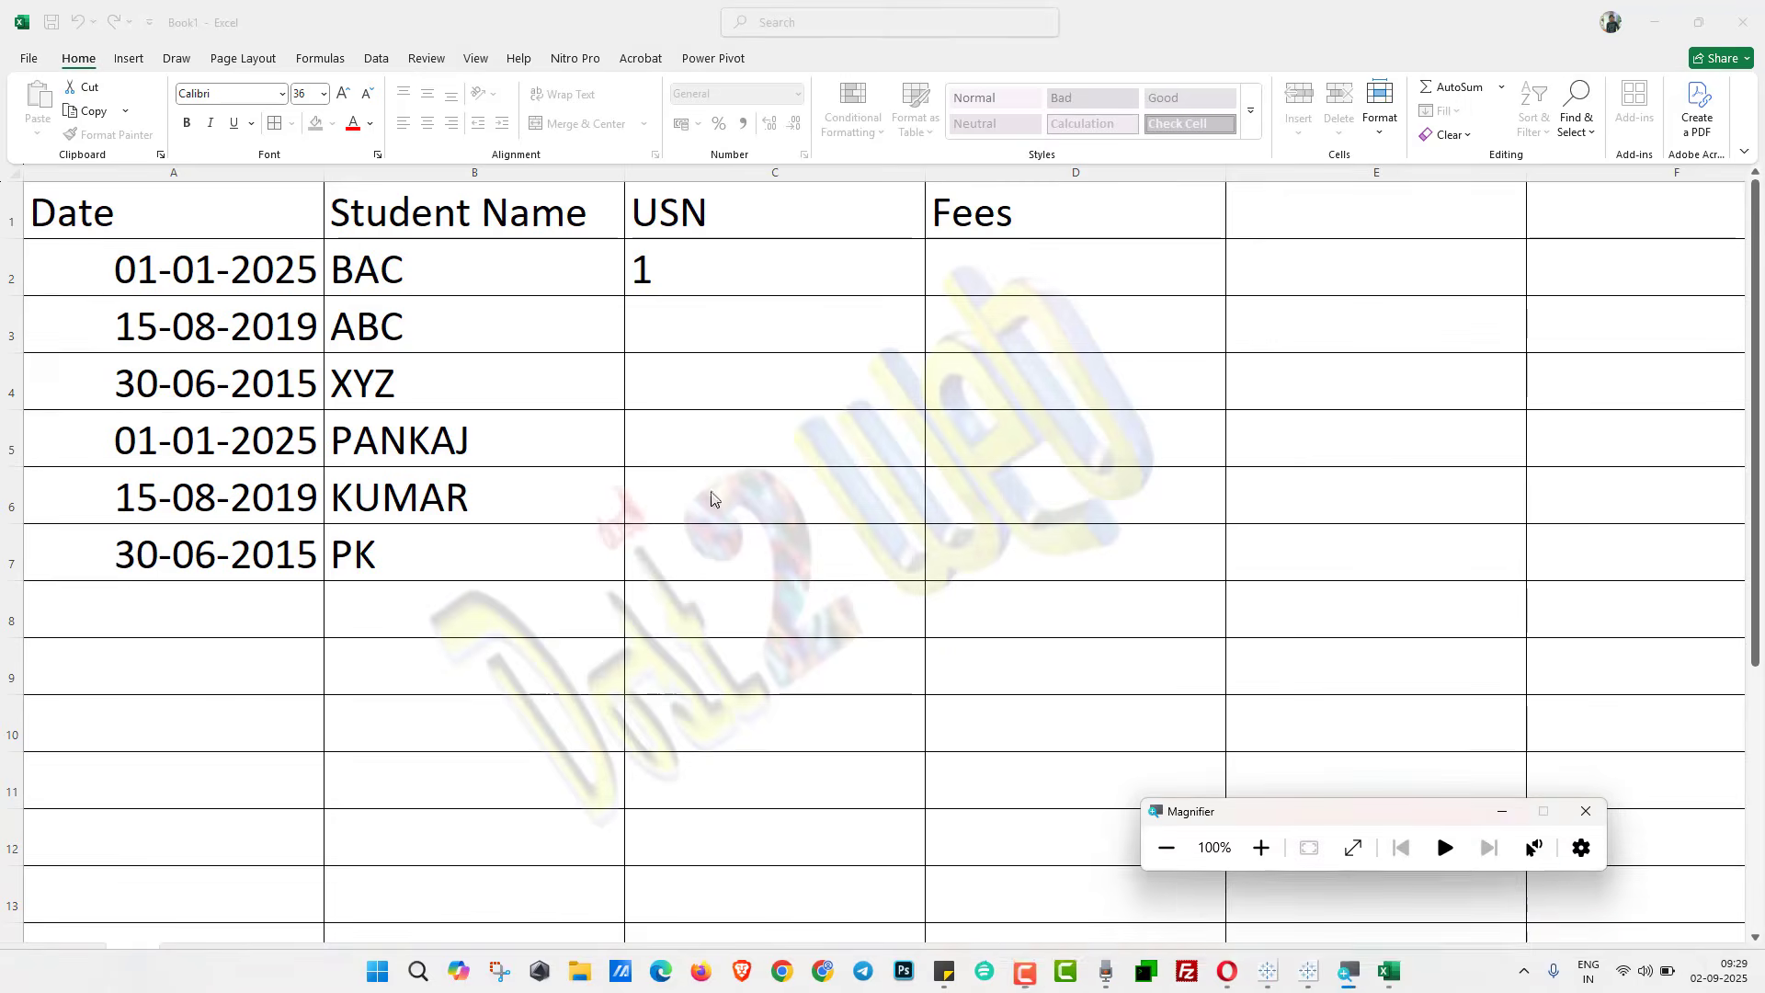
pyautogui.doubleClick(693, 284)
pyautogui.click(718, 276)
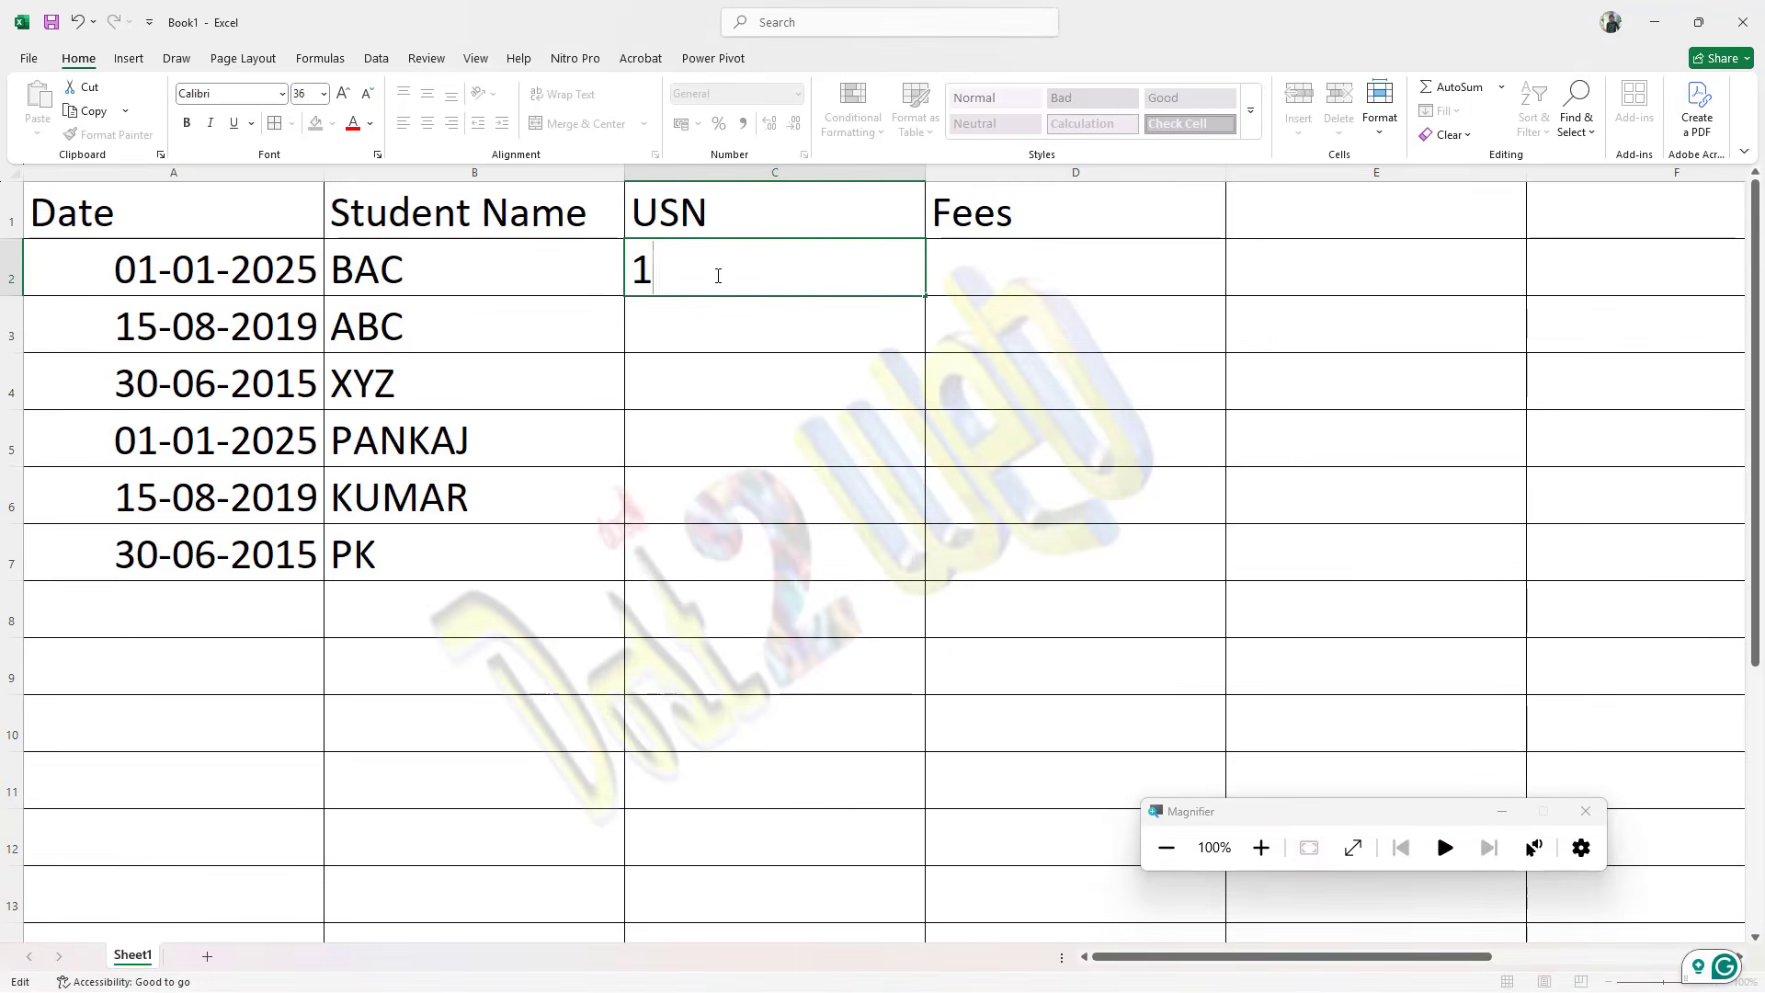
pyautogui.write('sdfds10')
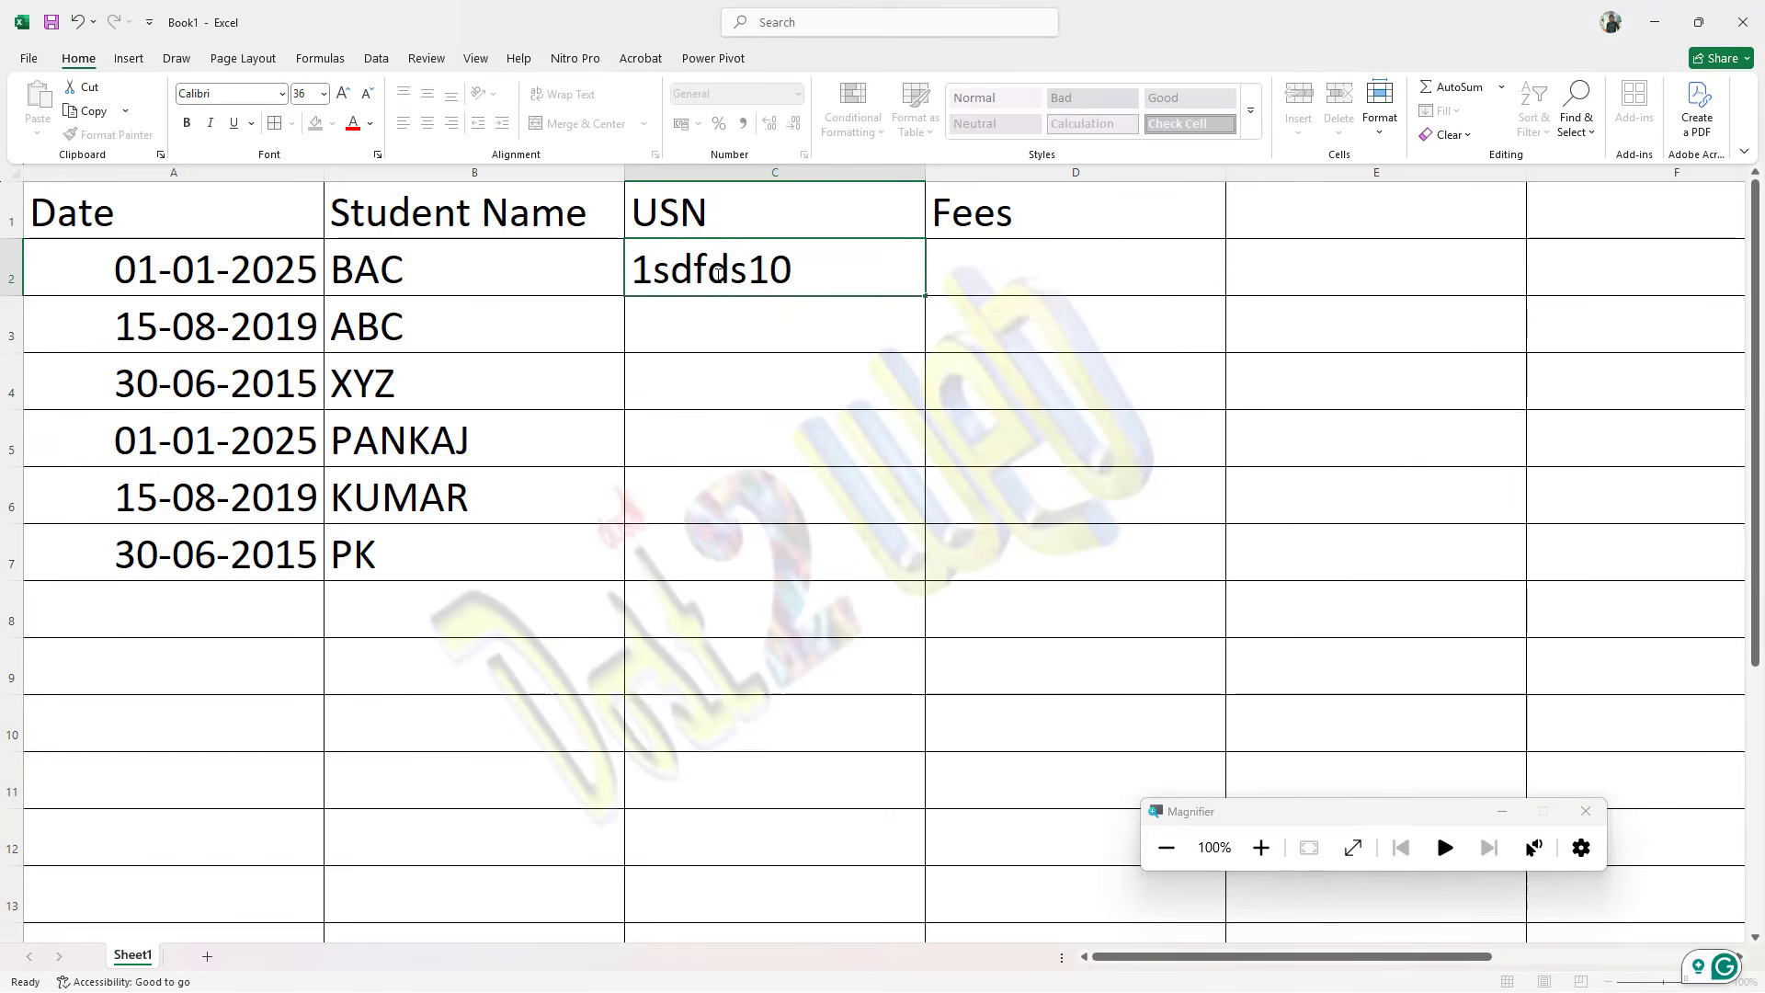
pyautogui.press('Return')
pyautogui.click(717, 275)
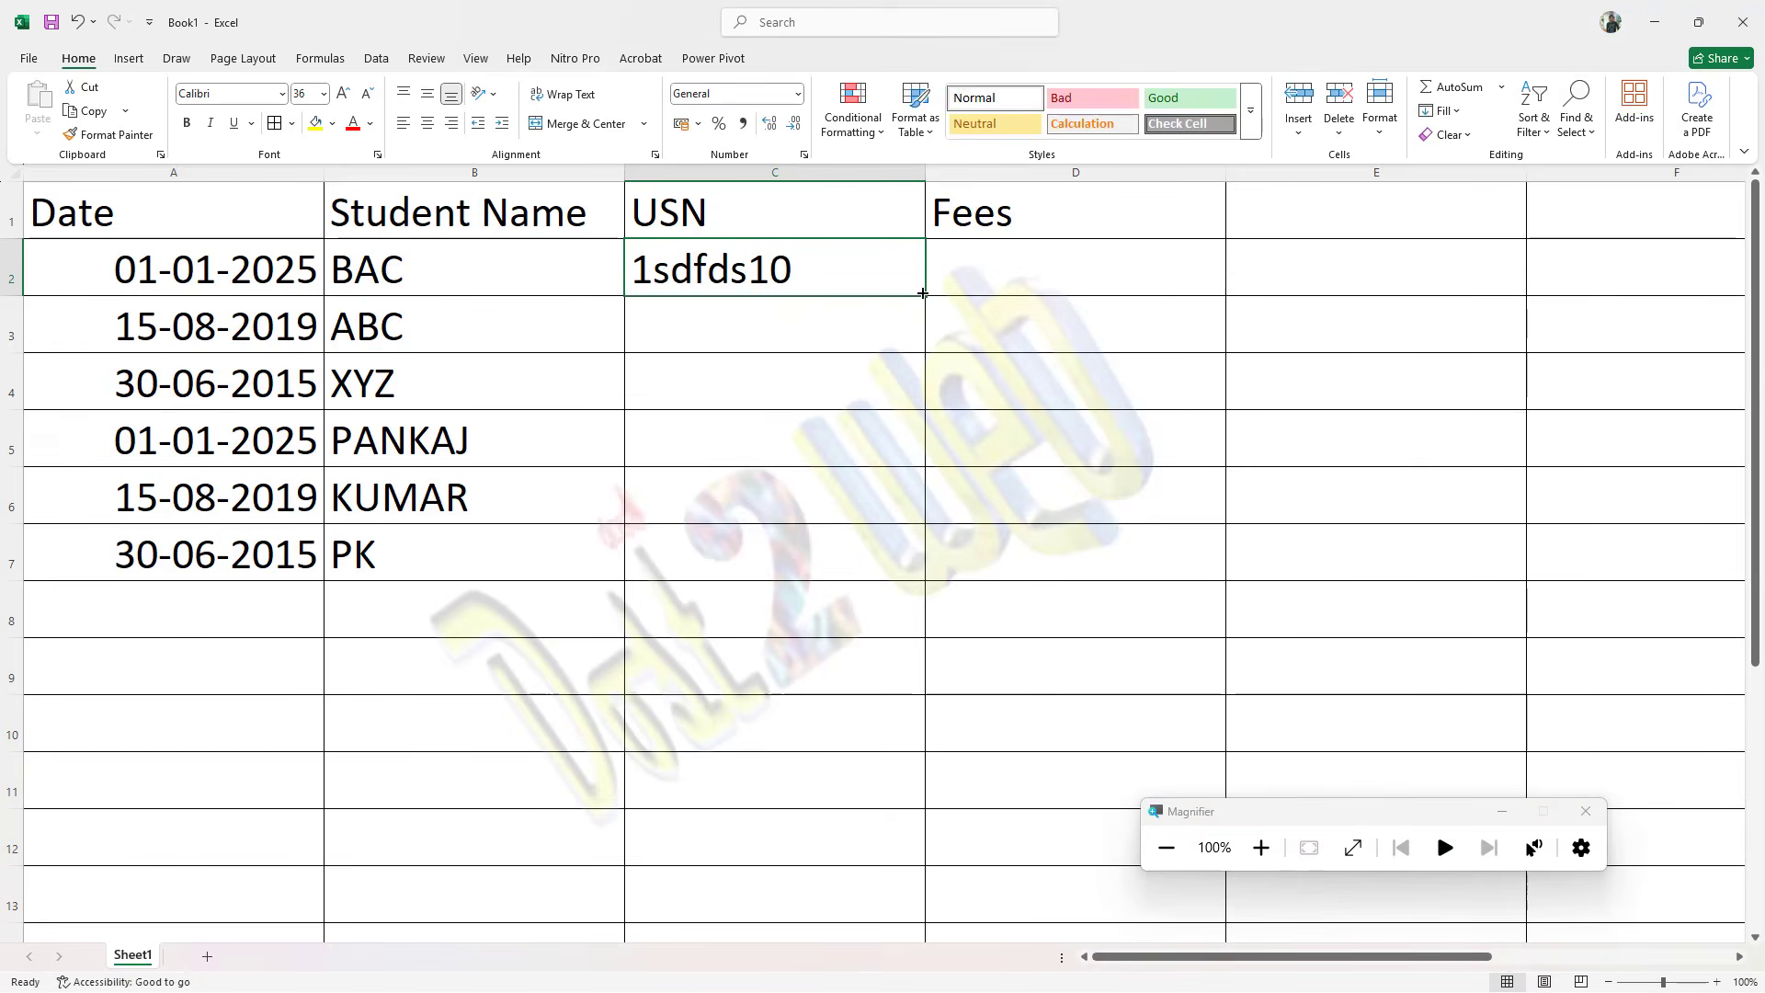
pyautogui.moveTo(920, 294); pyautogui.dragTo(903, 564)
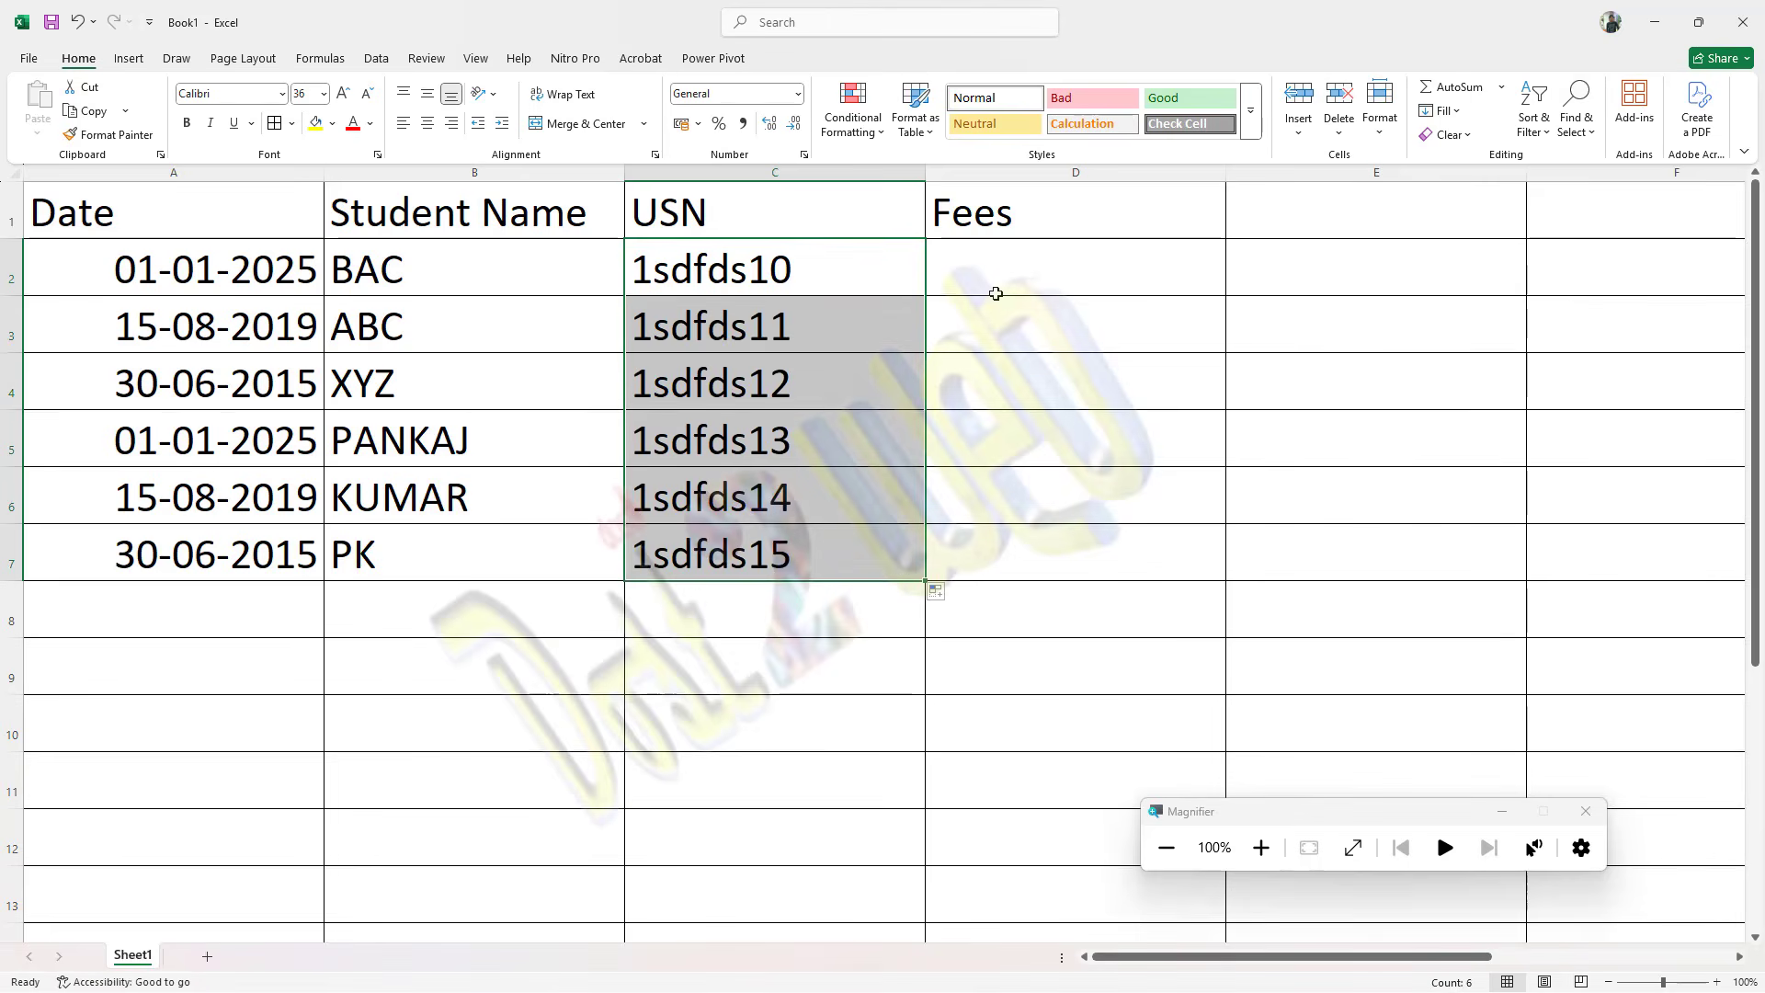
# Step: Enter the fees 50000, 10000 and 500000 in cells D2 to D4 of the Fees column
pyautogui.click(996, 294)
pyautogui.write('50000')
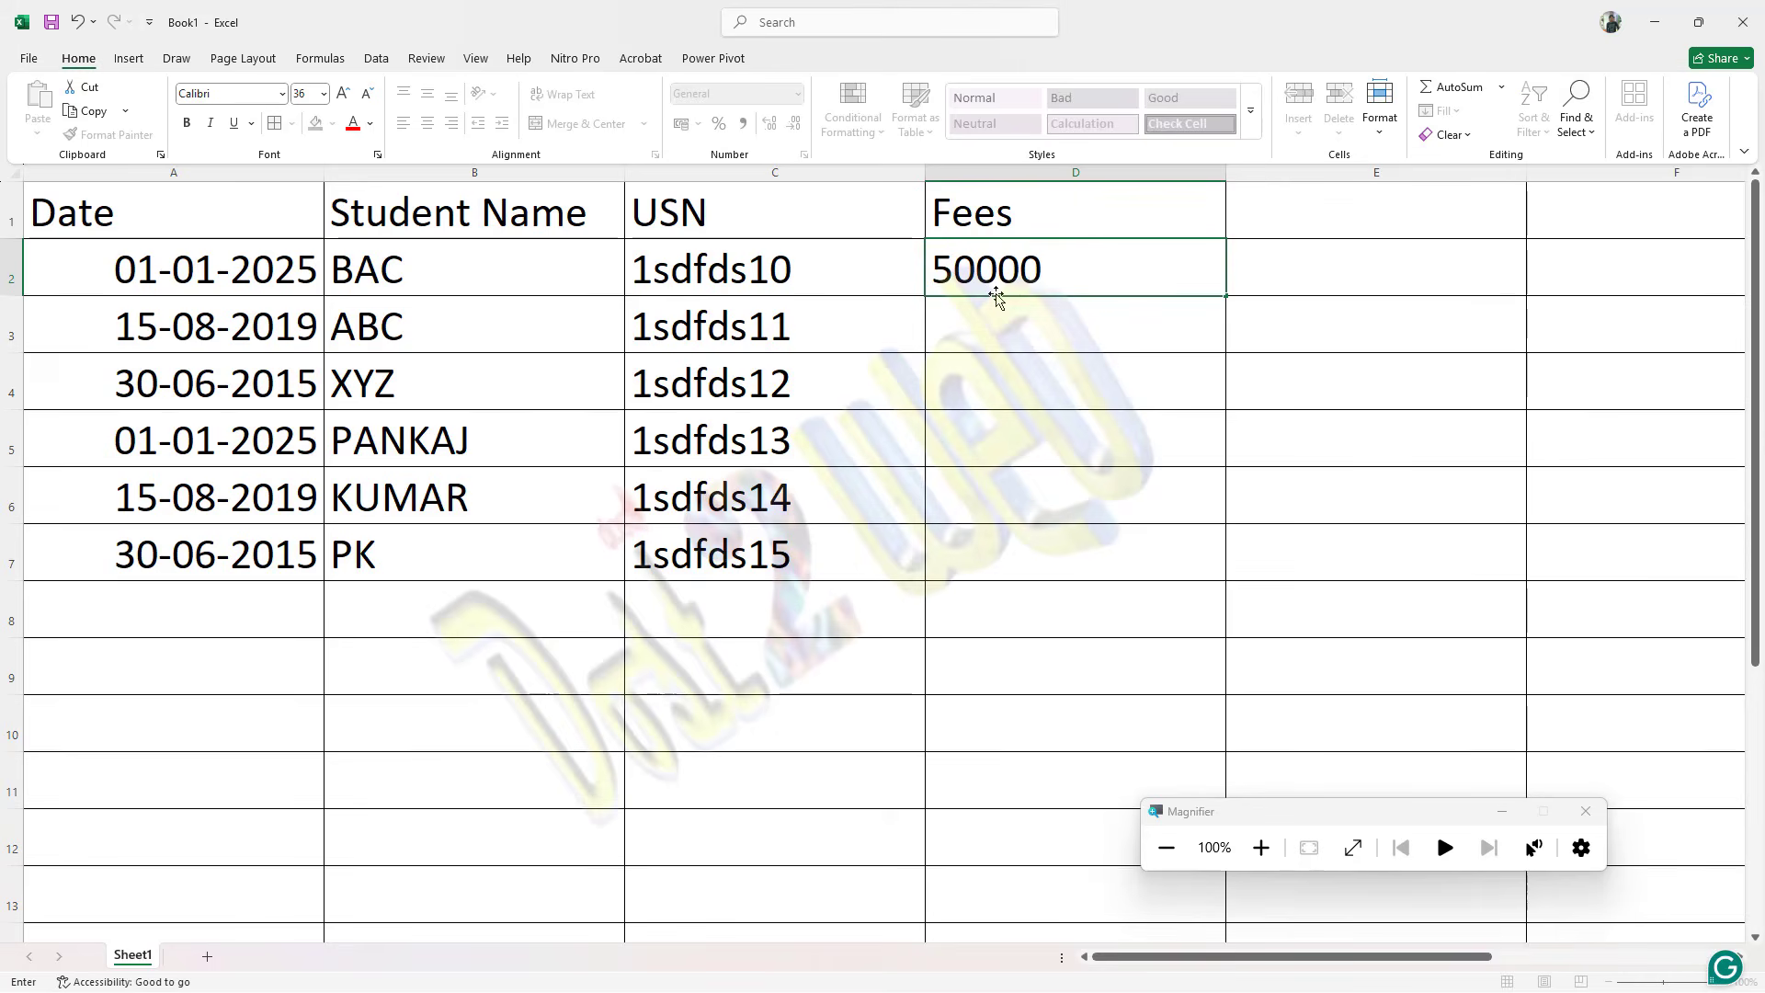
pyautogui.press('Return')
pyautogui.write('10000')
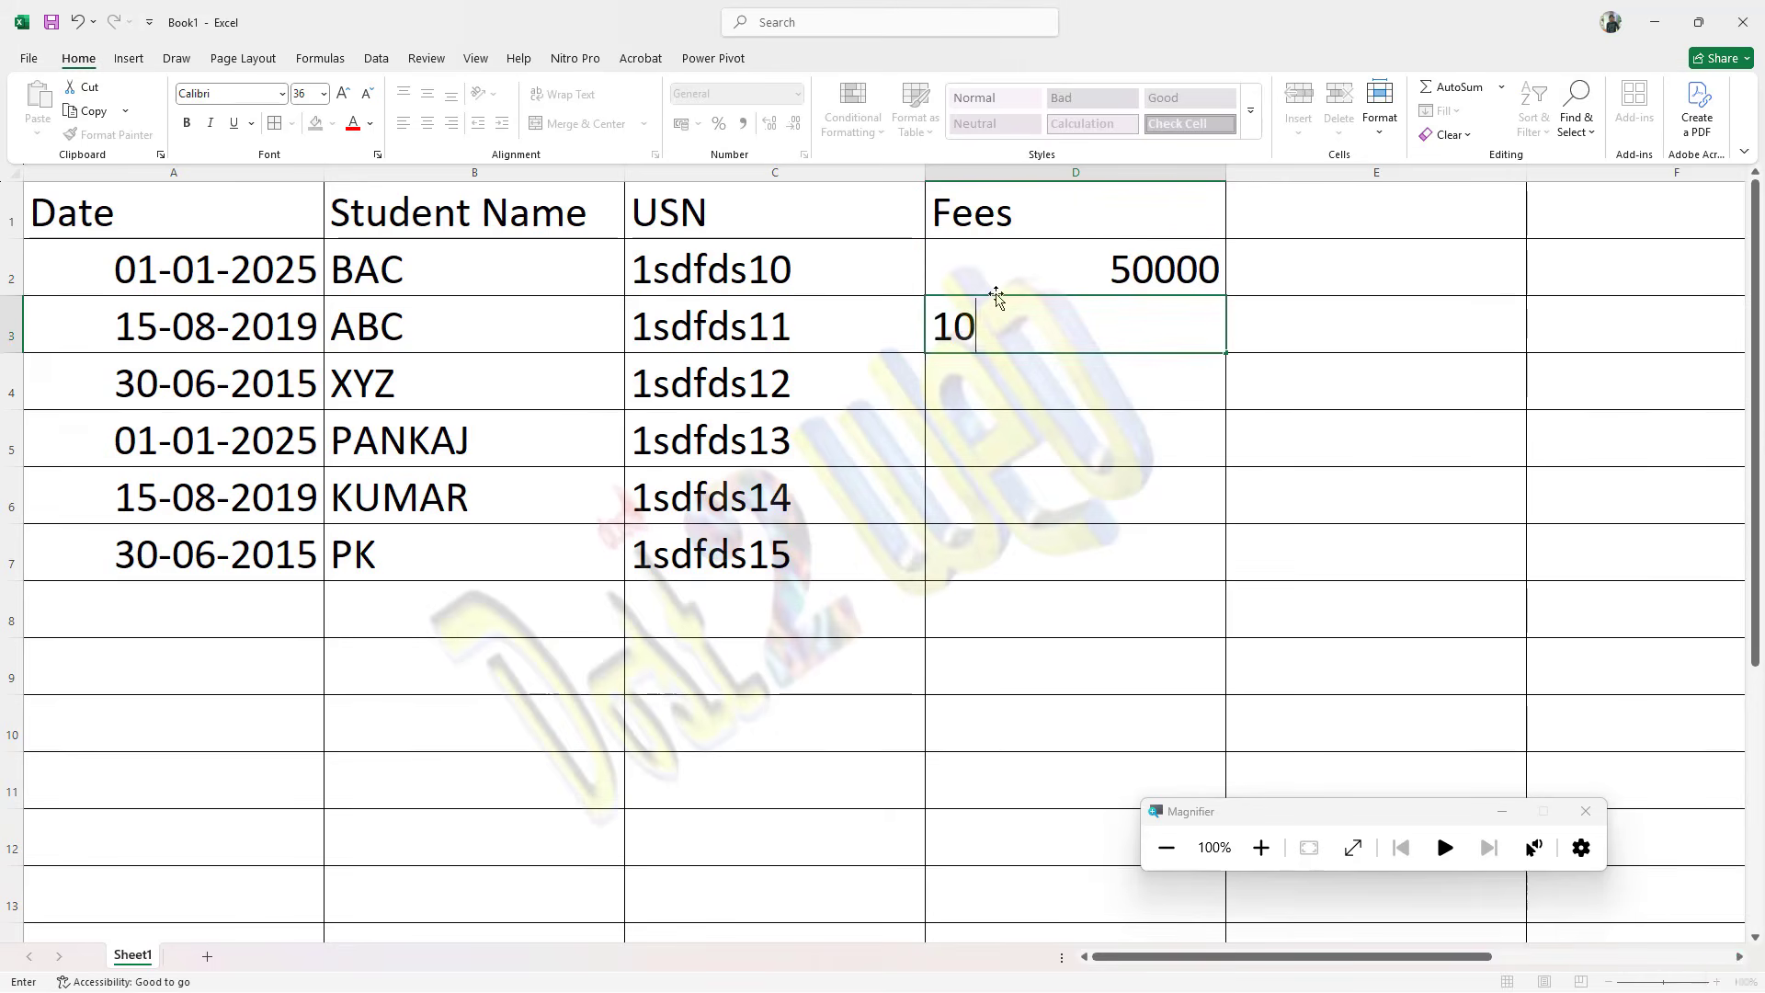
pyautogui.press('Return')
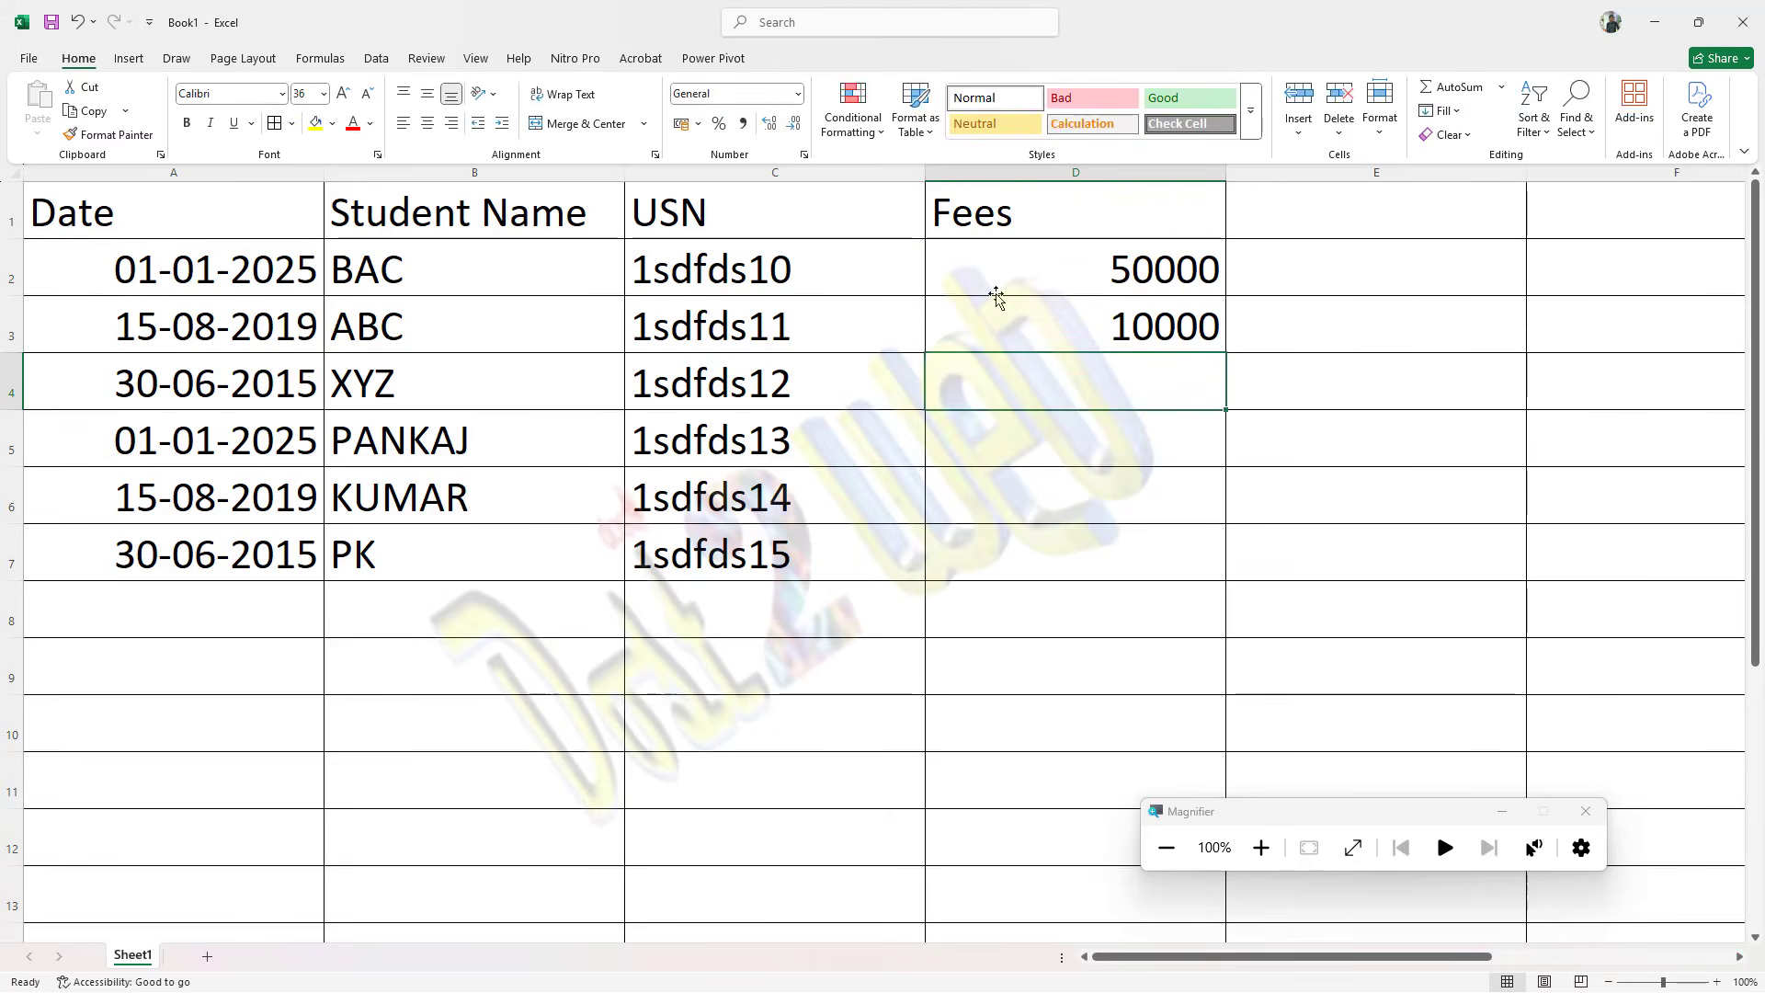
pyautogui.write('500')
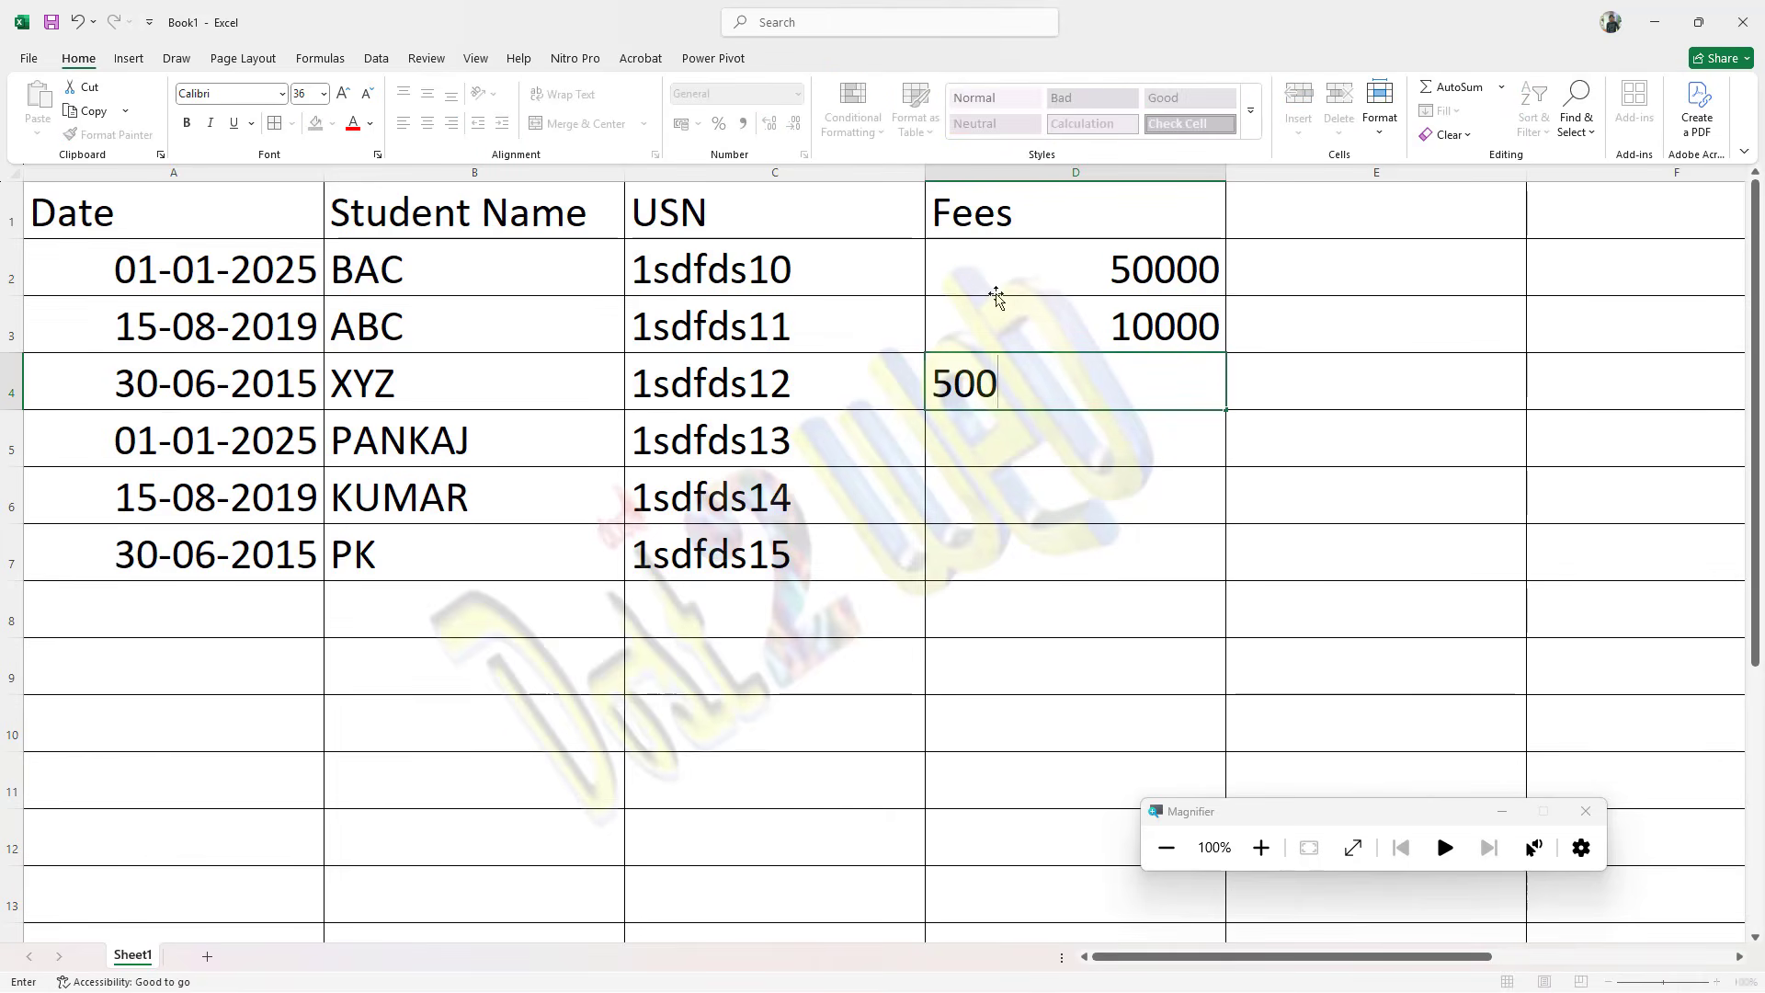
pyautogui.write('000')
pyautogui.press('Return')
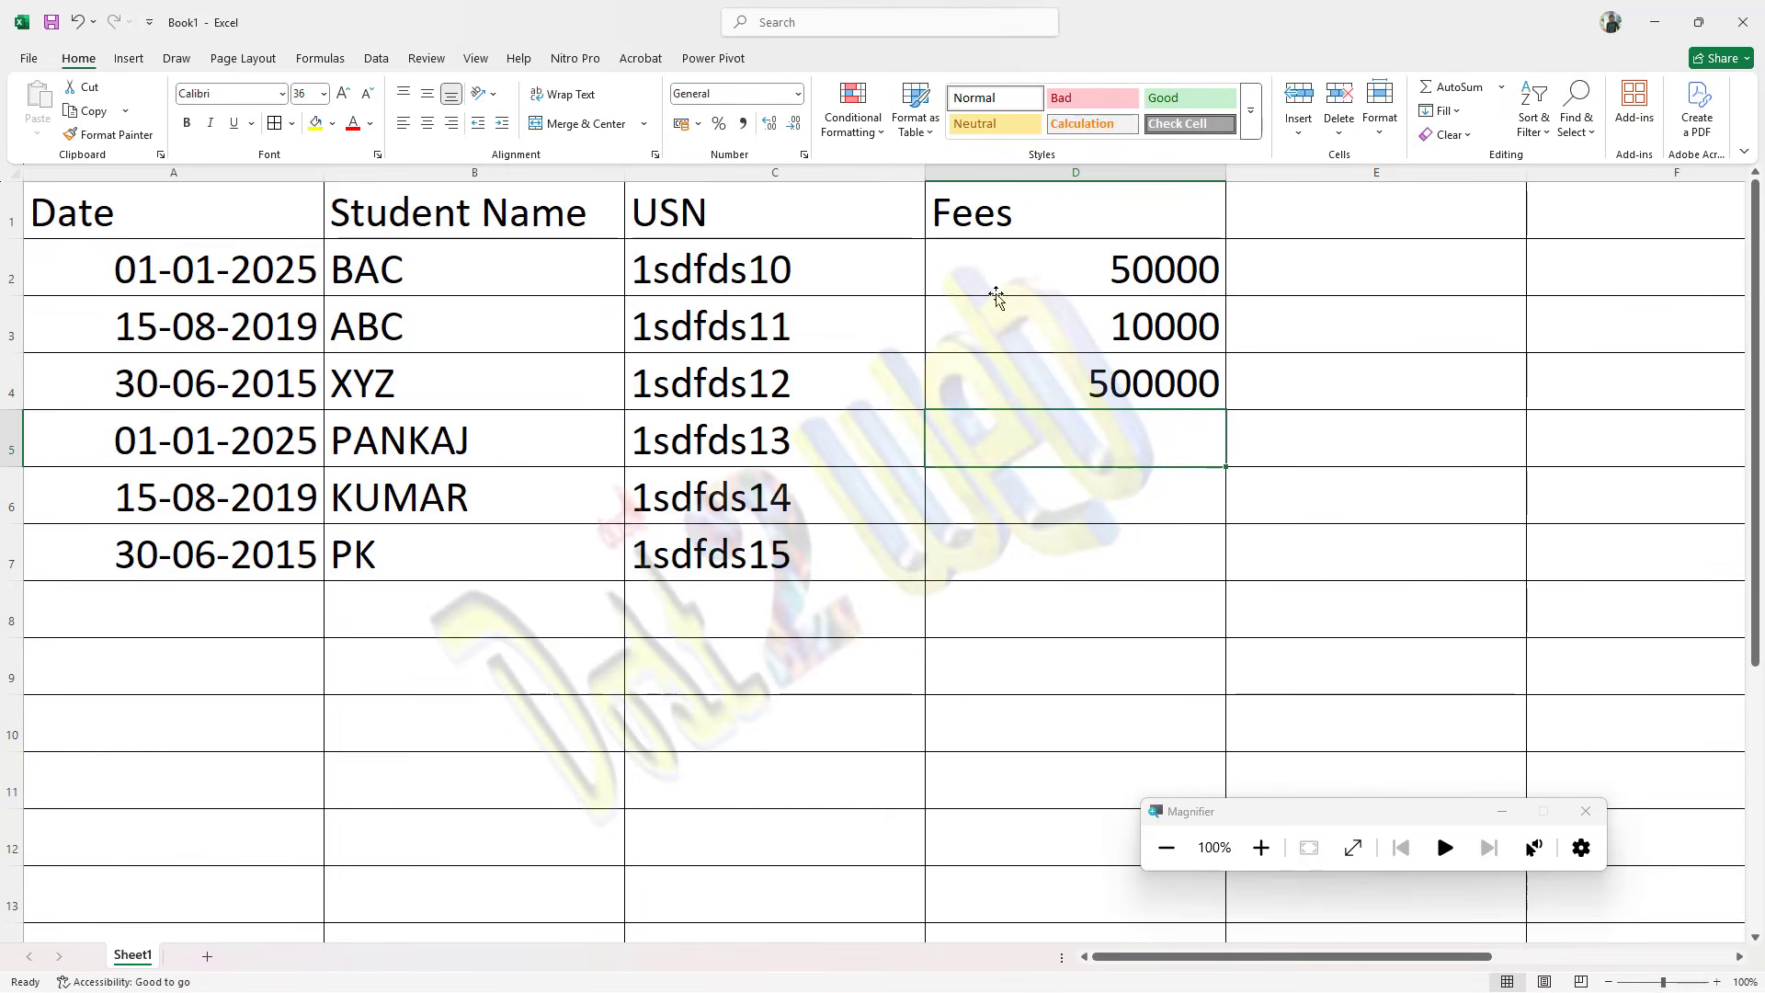
# Step: Enter the fees 70000, 80000 and 10000 in cells D5 to D7 of the Fees column
pyautogui.write('70000')
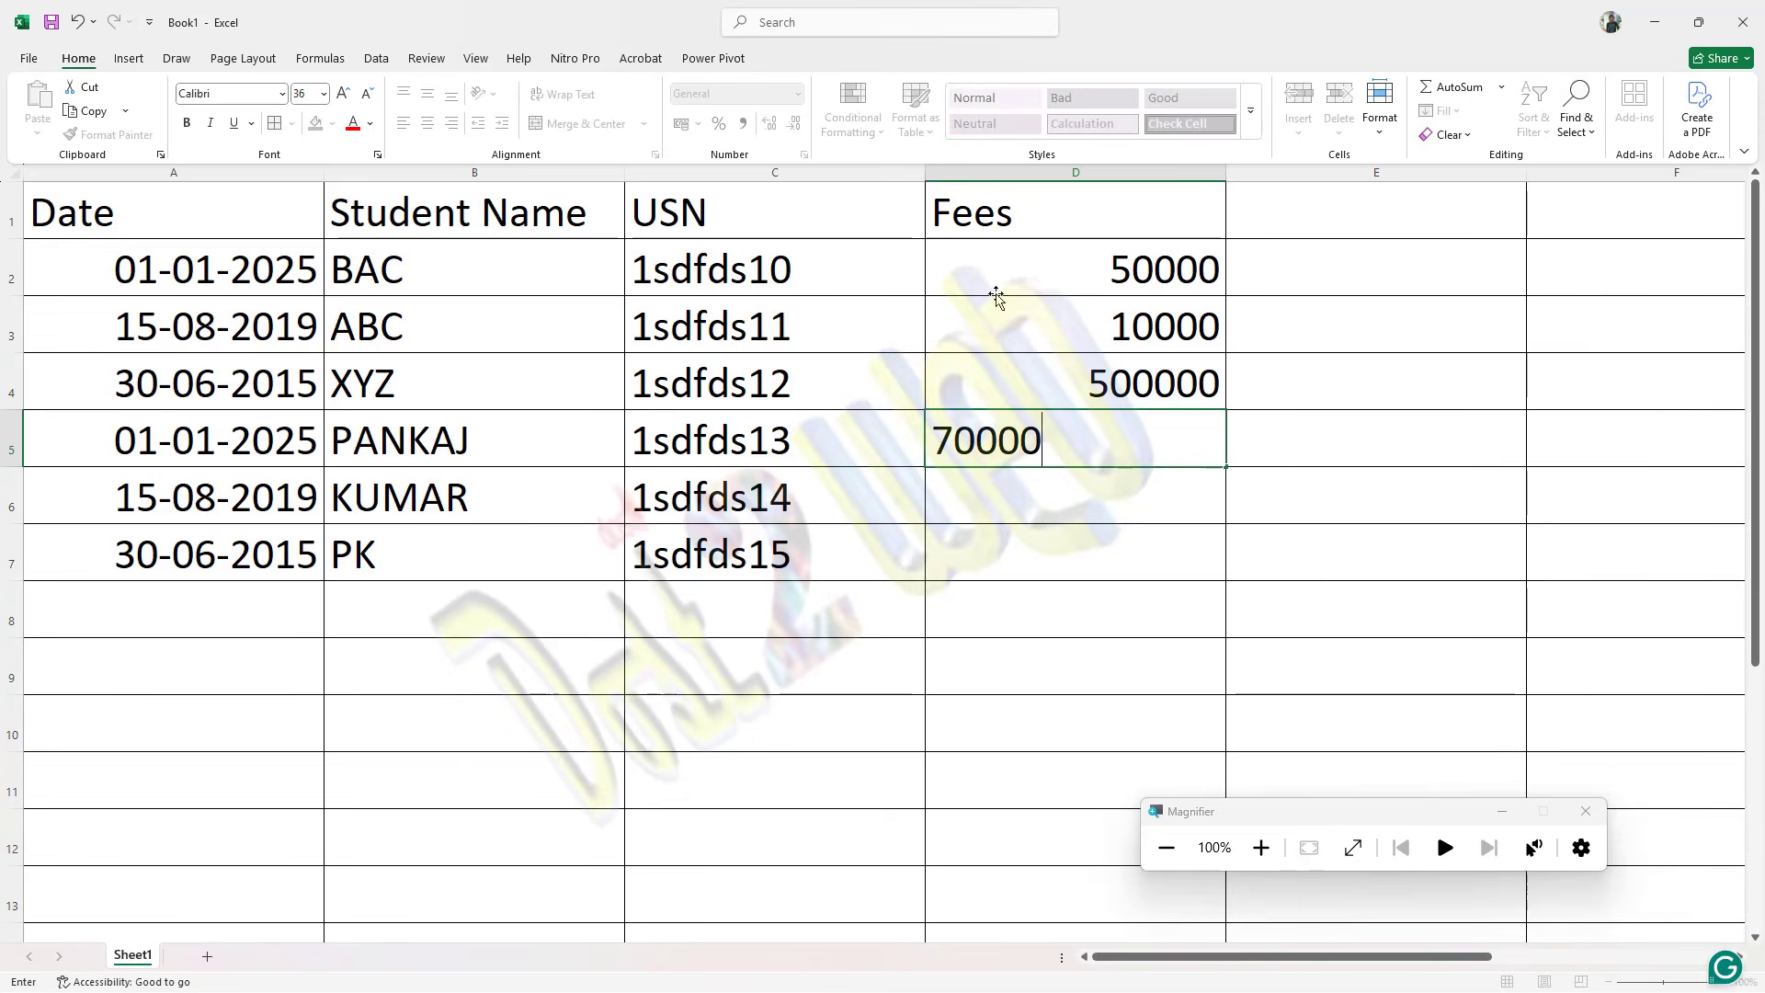
pyautogui.press('Return')
pyautogui.write('80000')
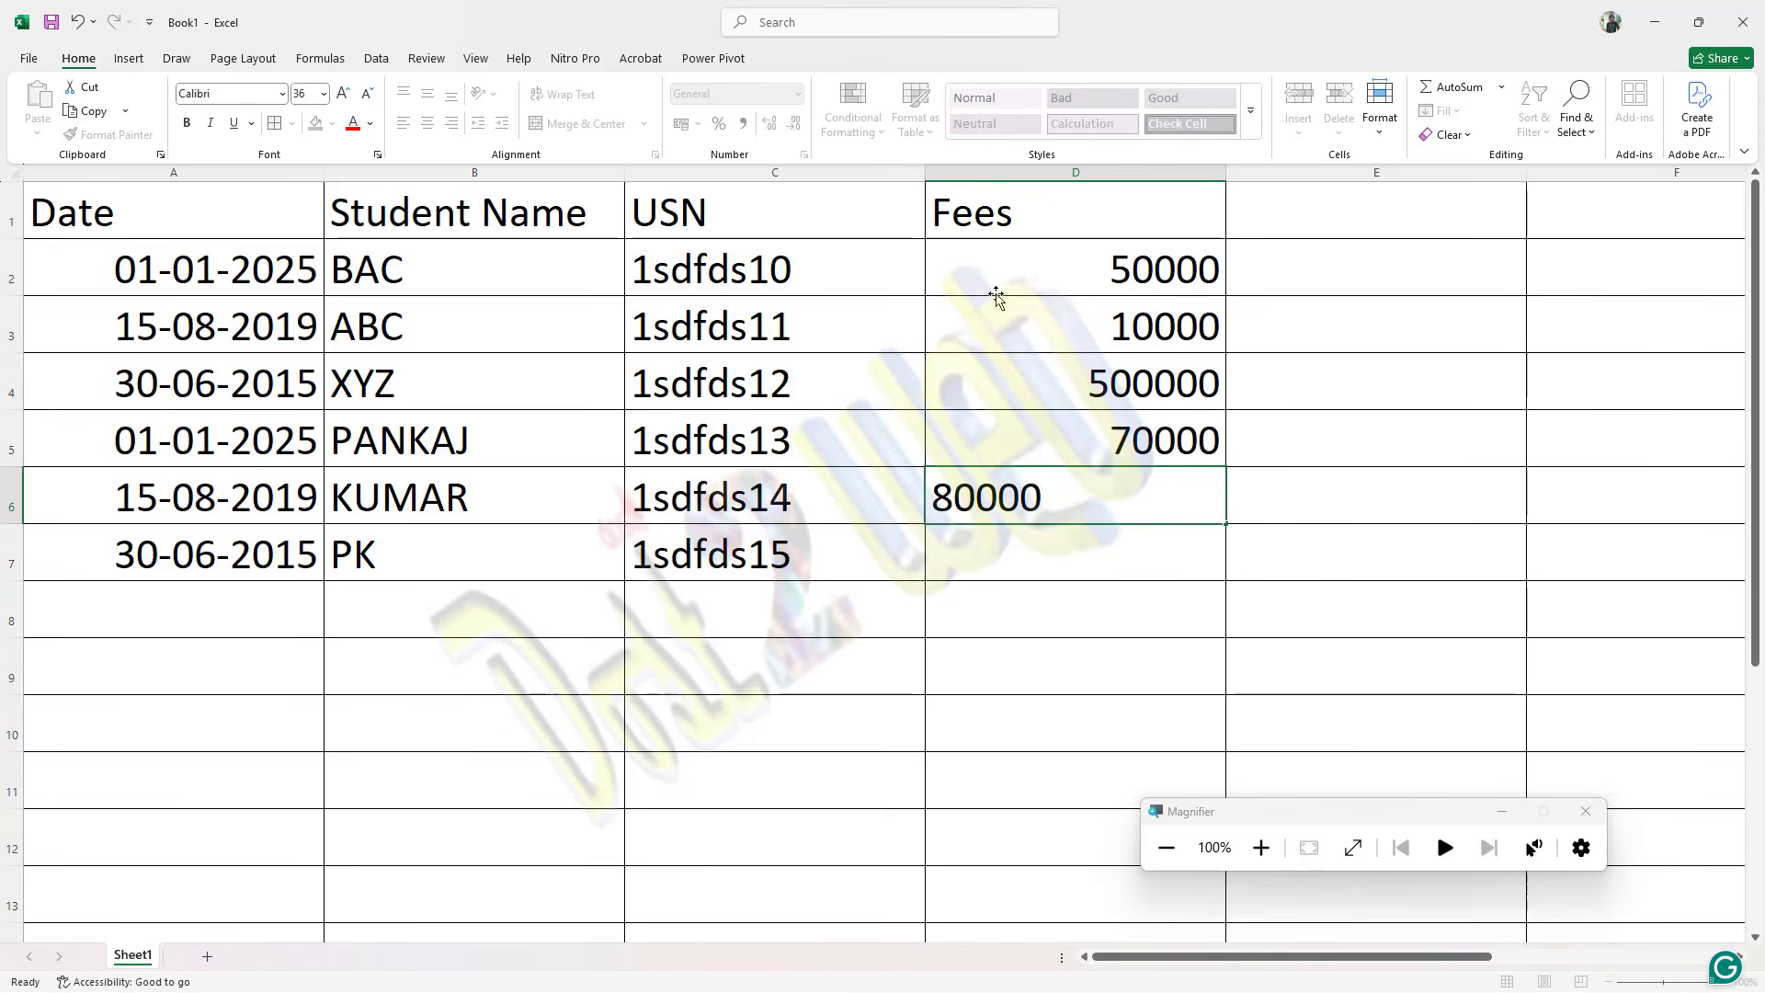
pyautogui.press('Return')
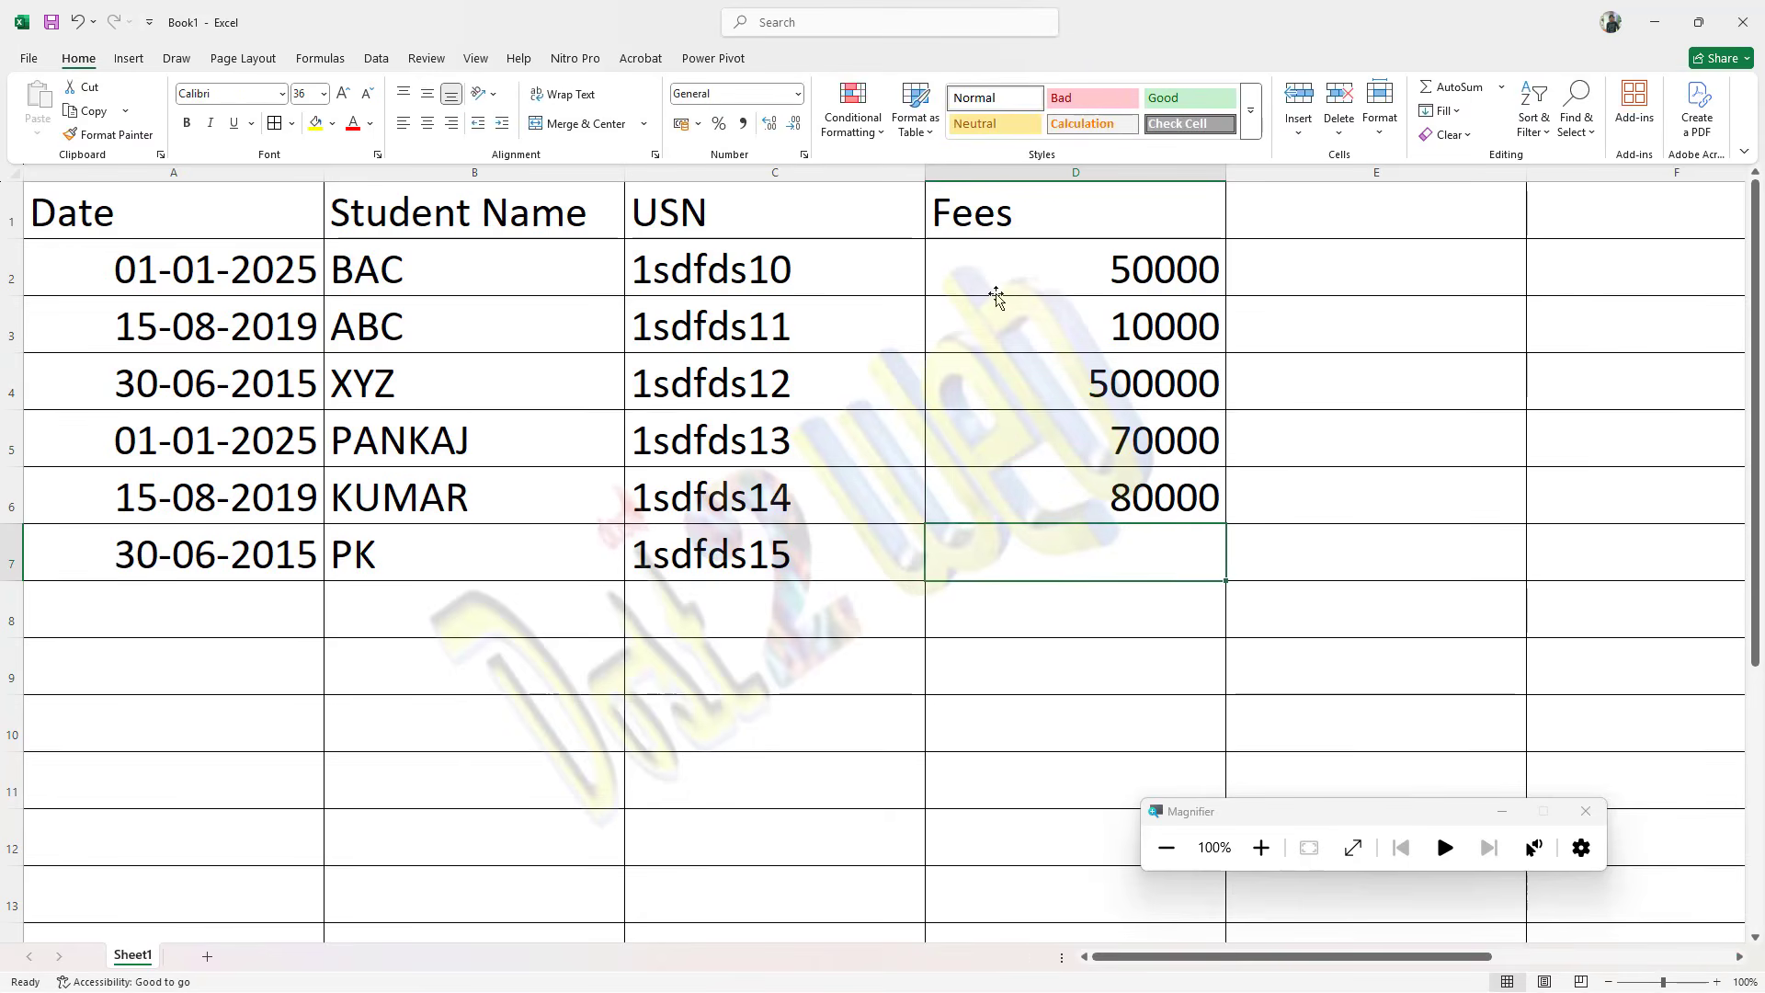
pyautogui.write('10000')
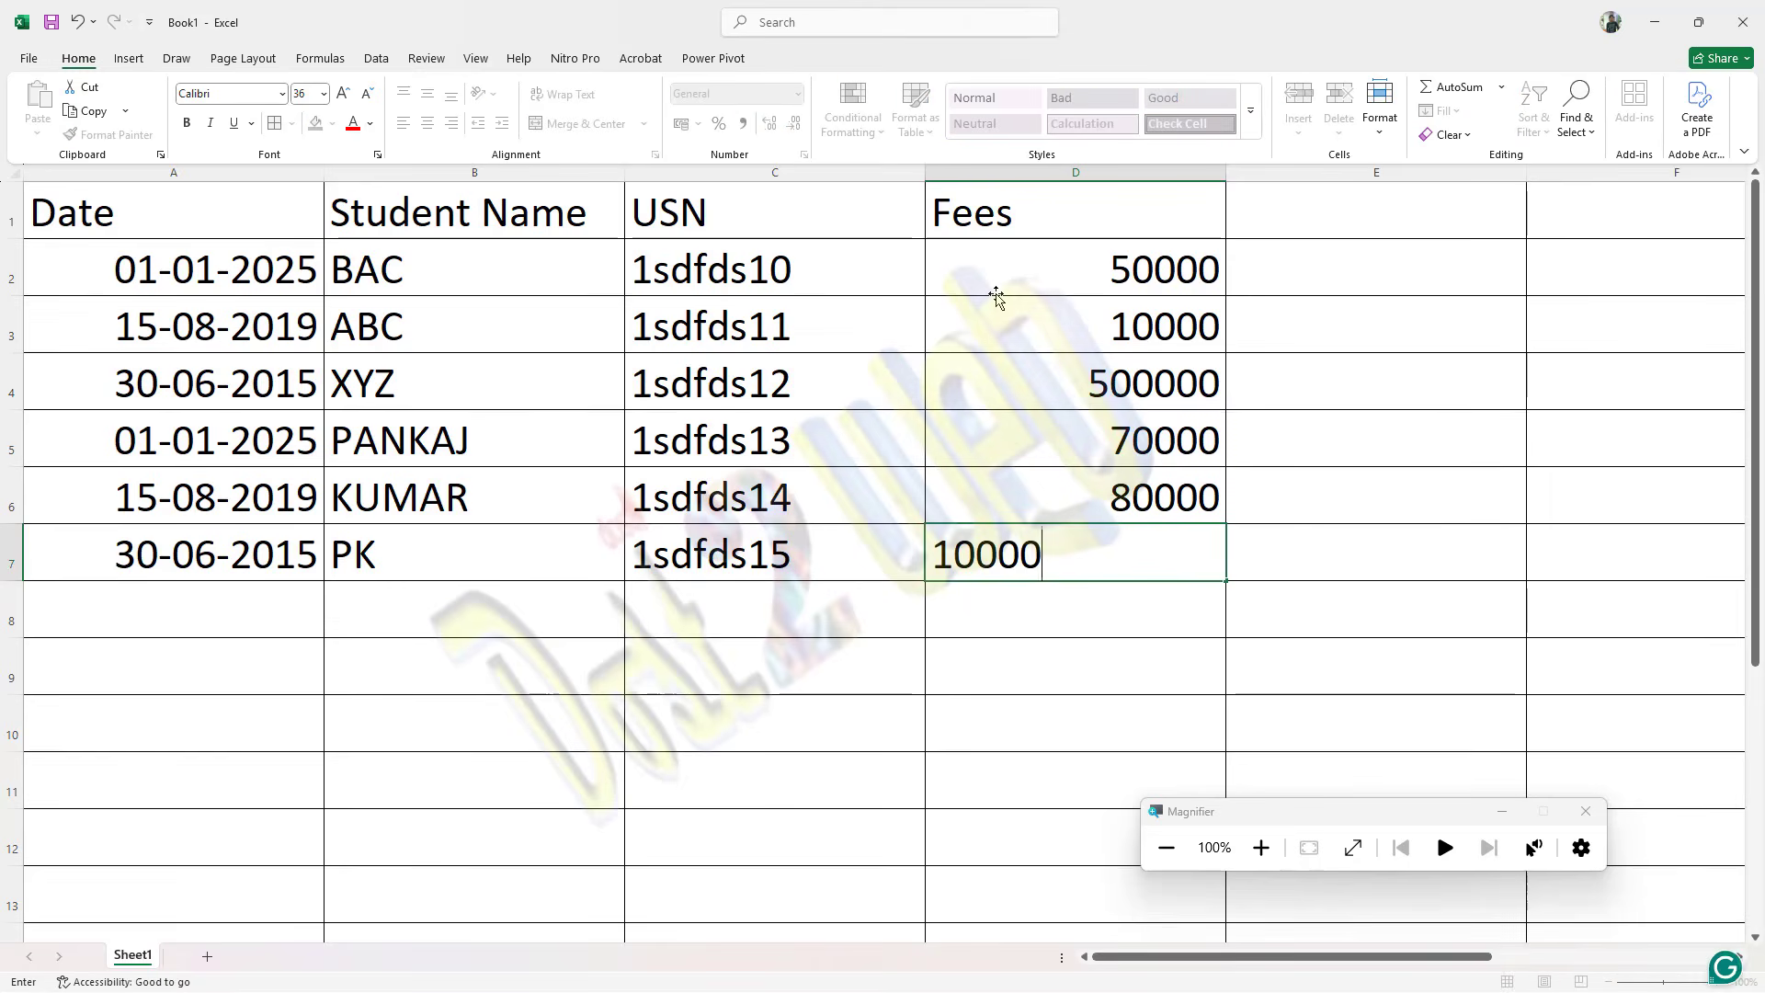
pyautogui.press('Return')
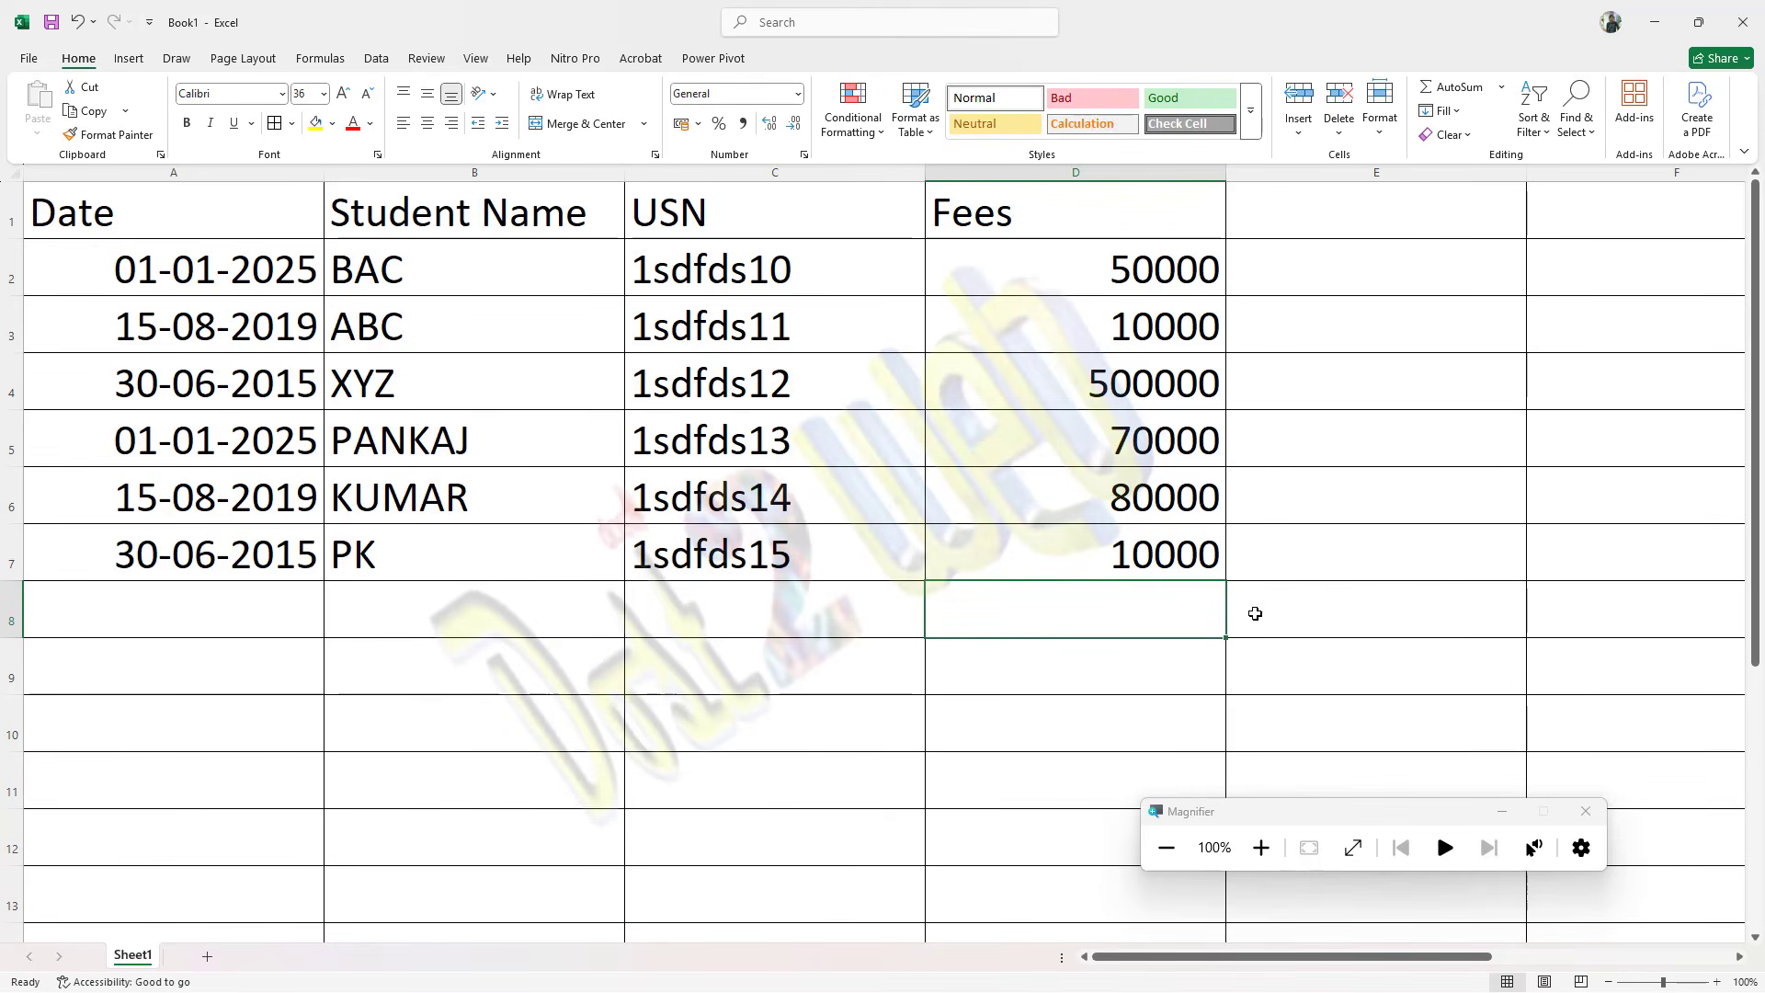
# Step: Save the workbook as mydata.xlsx
pyautogui.click(1503, 813)
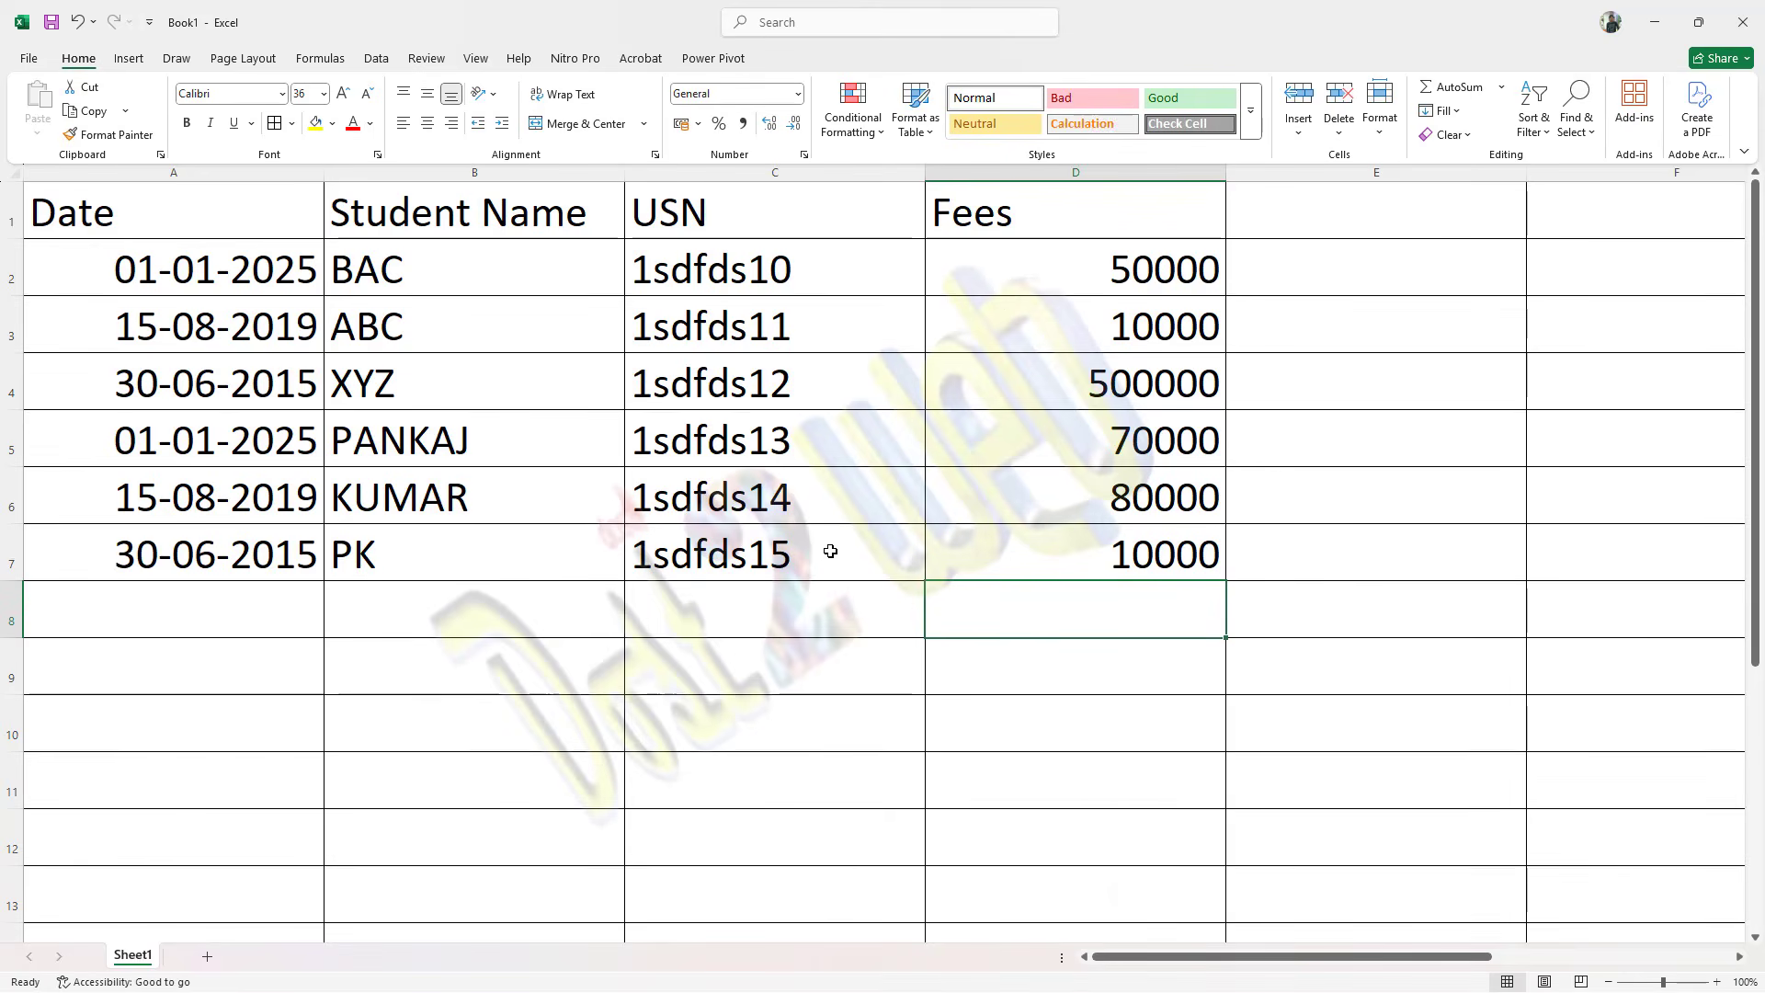
pyautogui.hotkey('ctrl', 's')
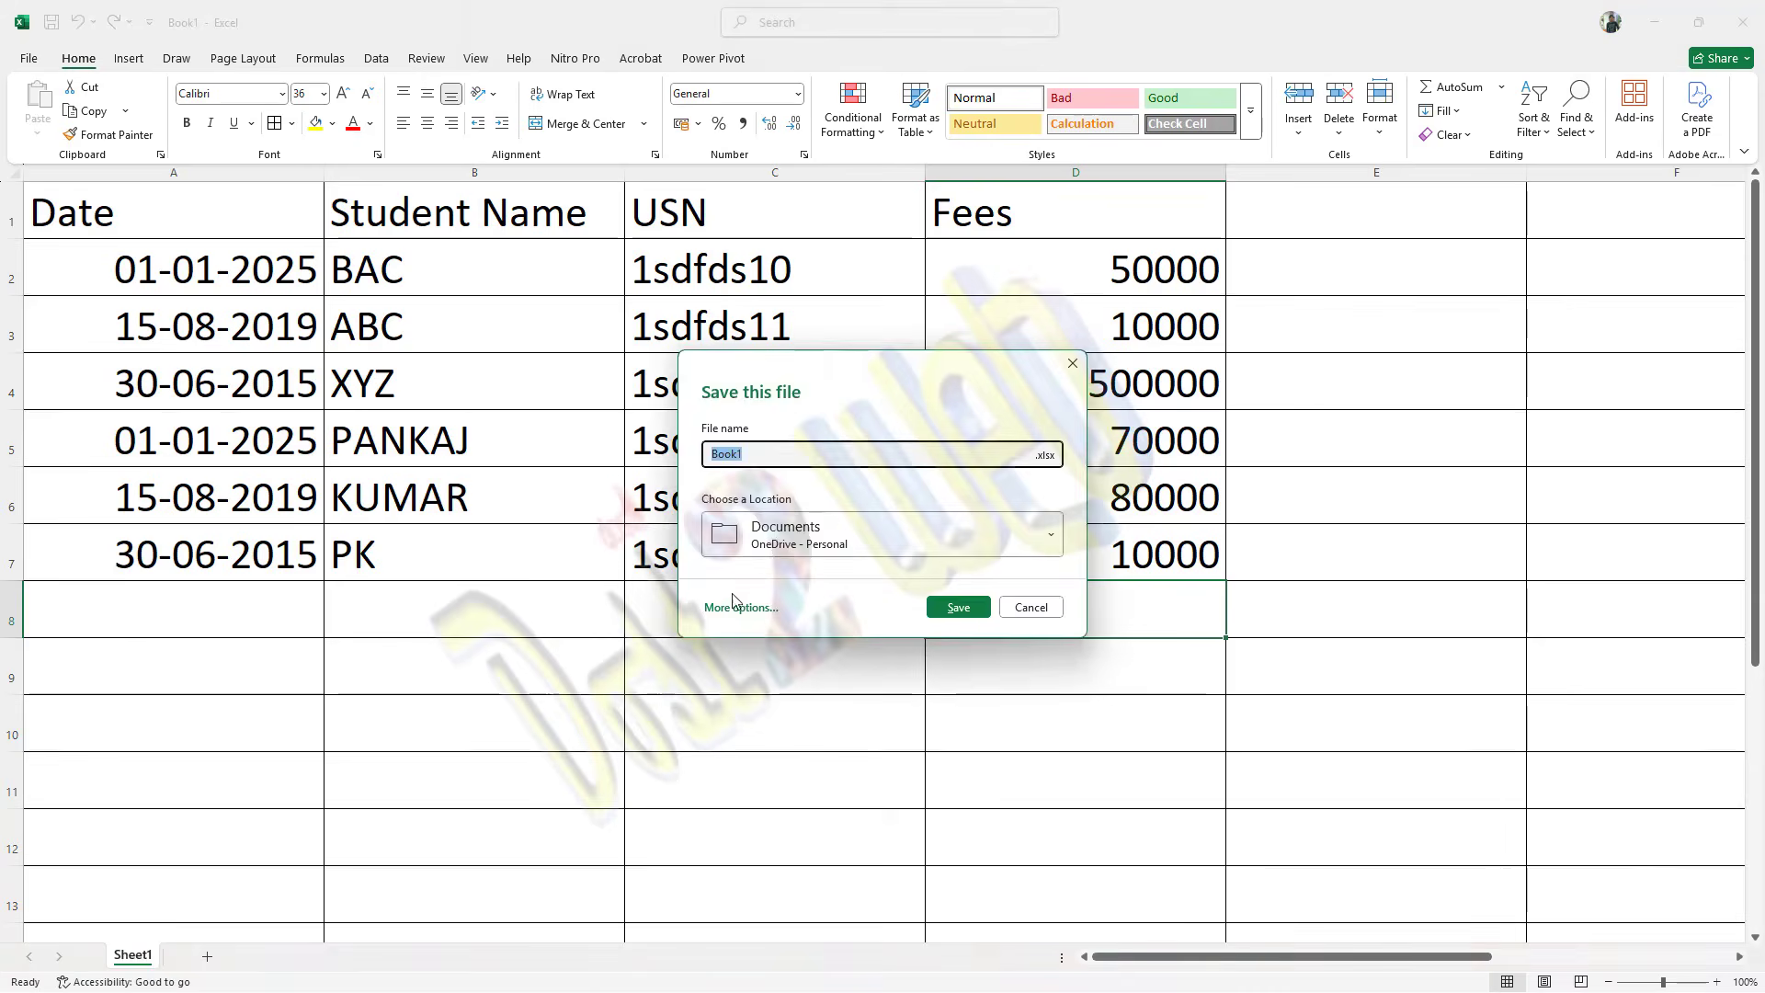
pyautogui.click(729, 608)
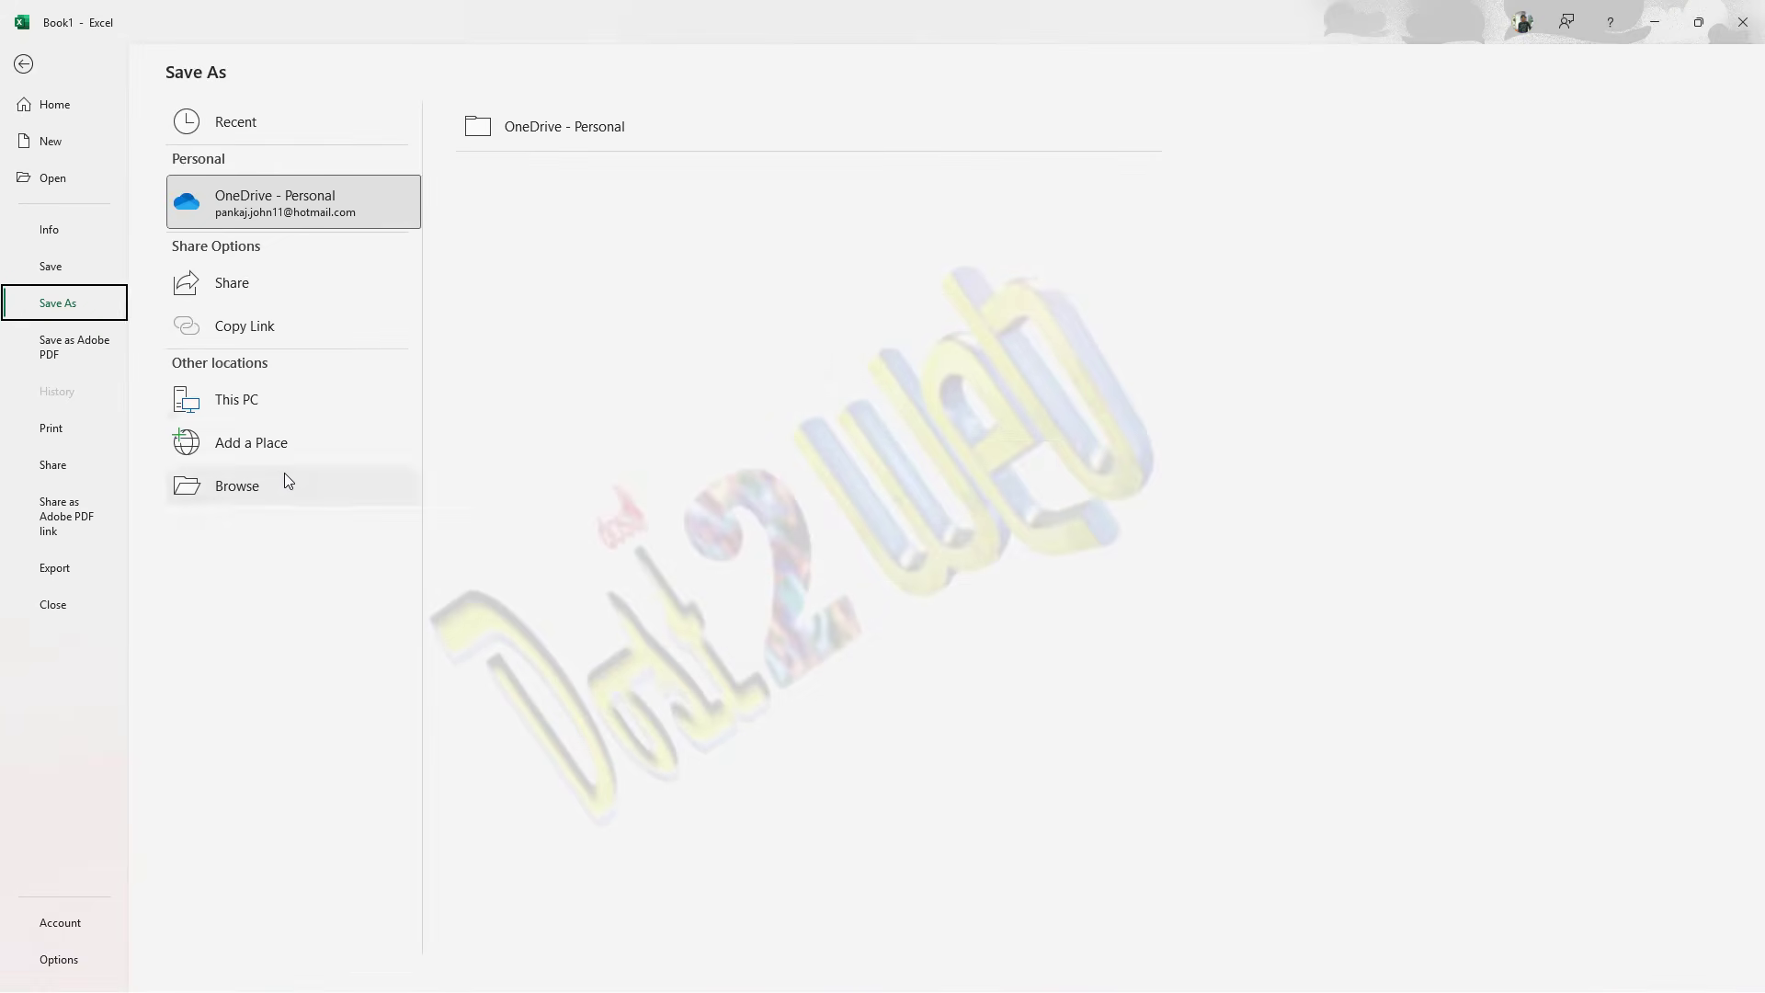
pyautogui.click(271, 483)
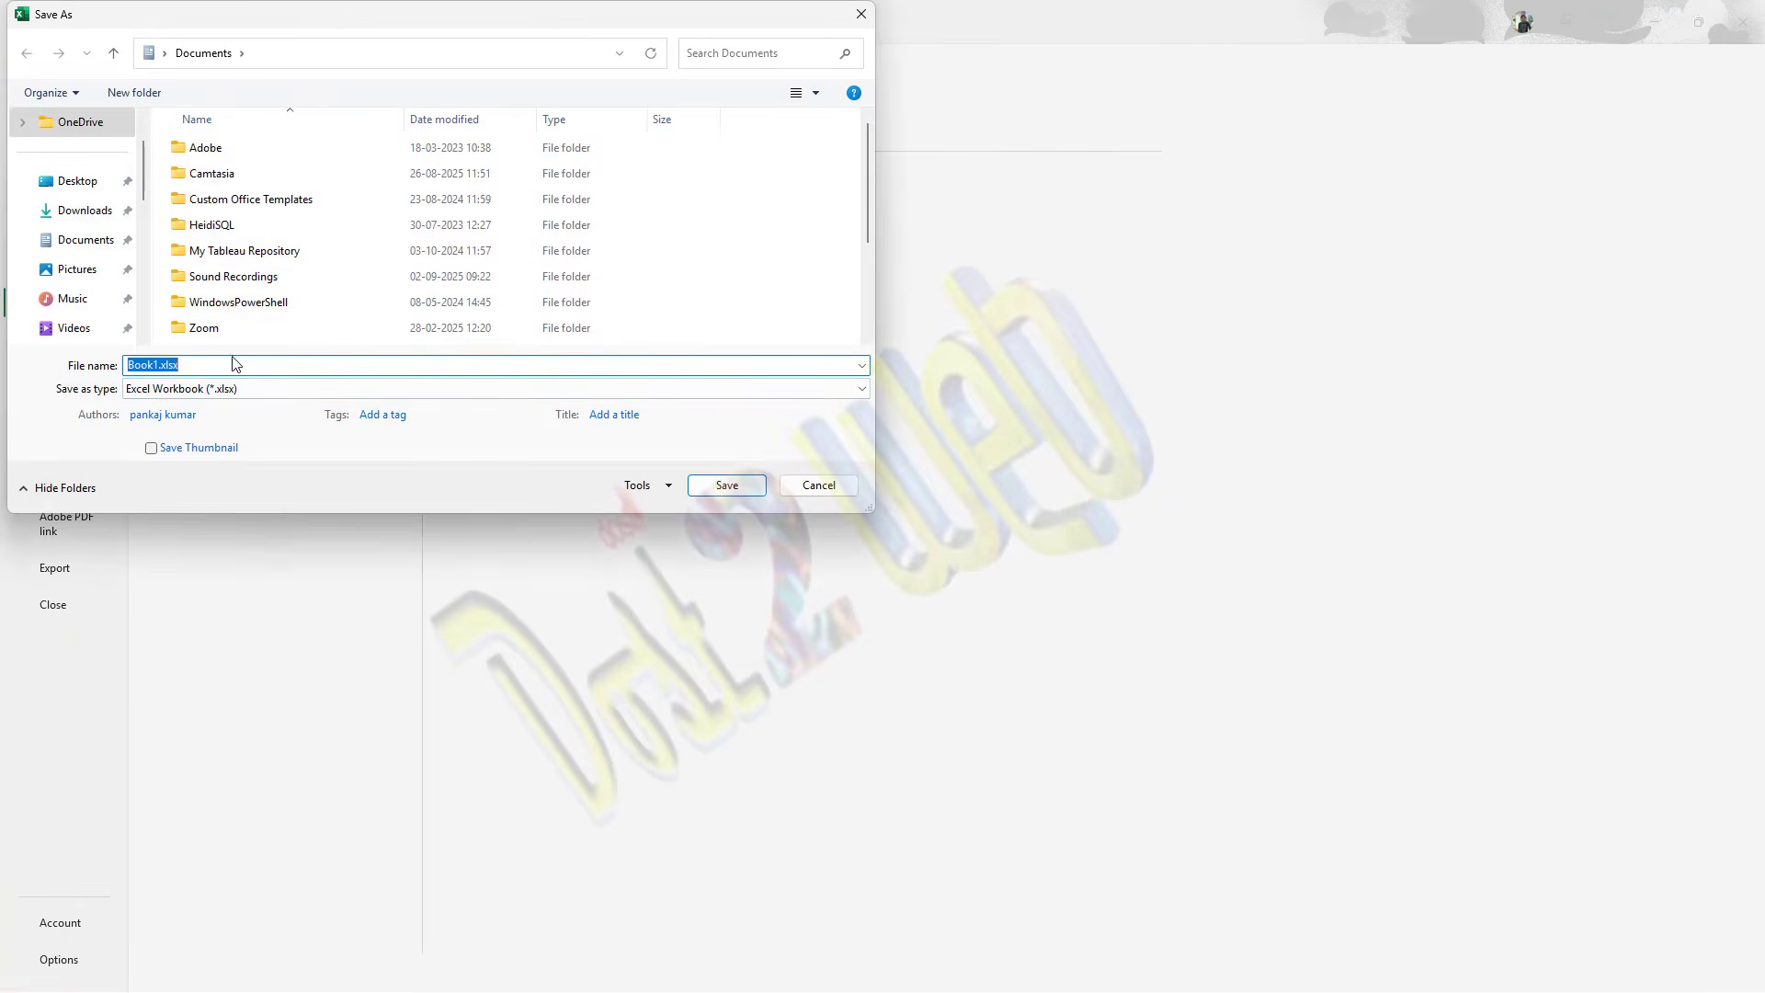
pyautogui.write('mysata')
pyautogui.press('Return')
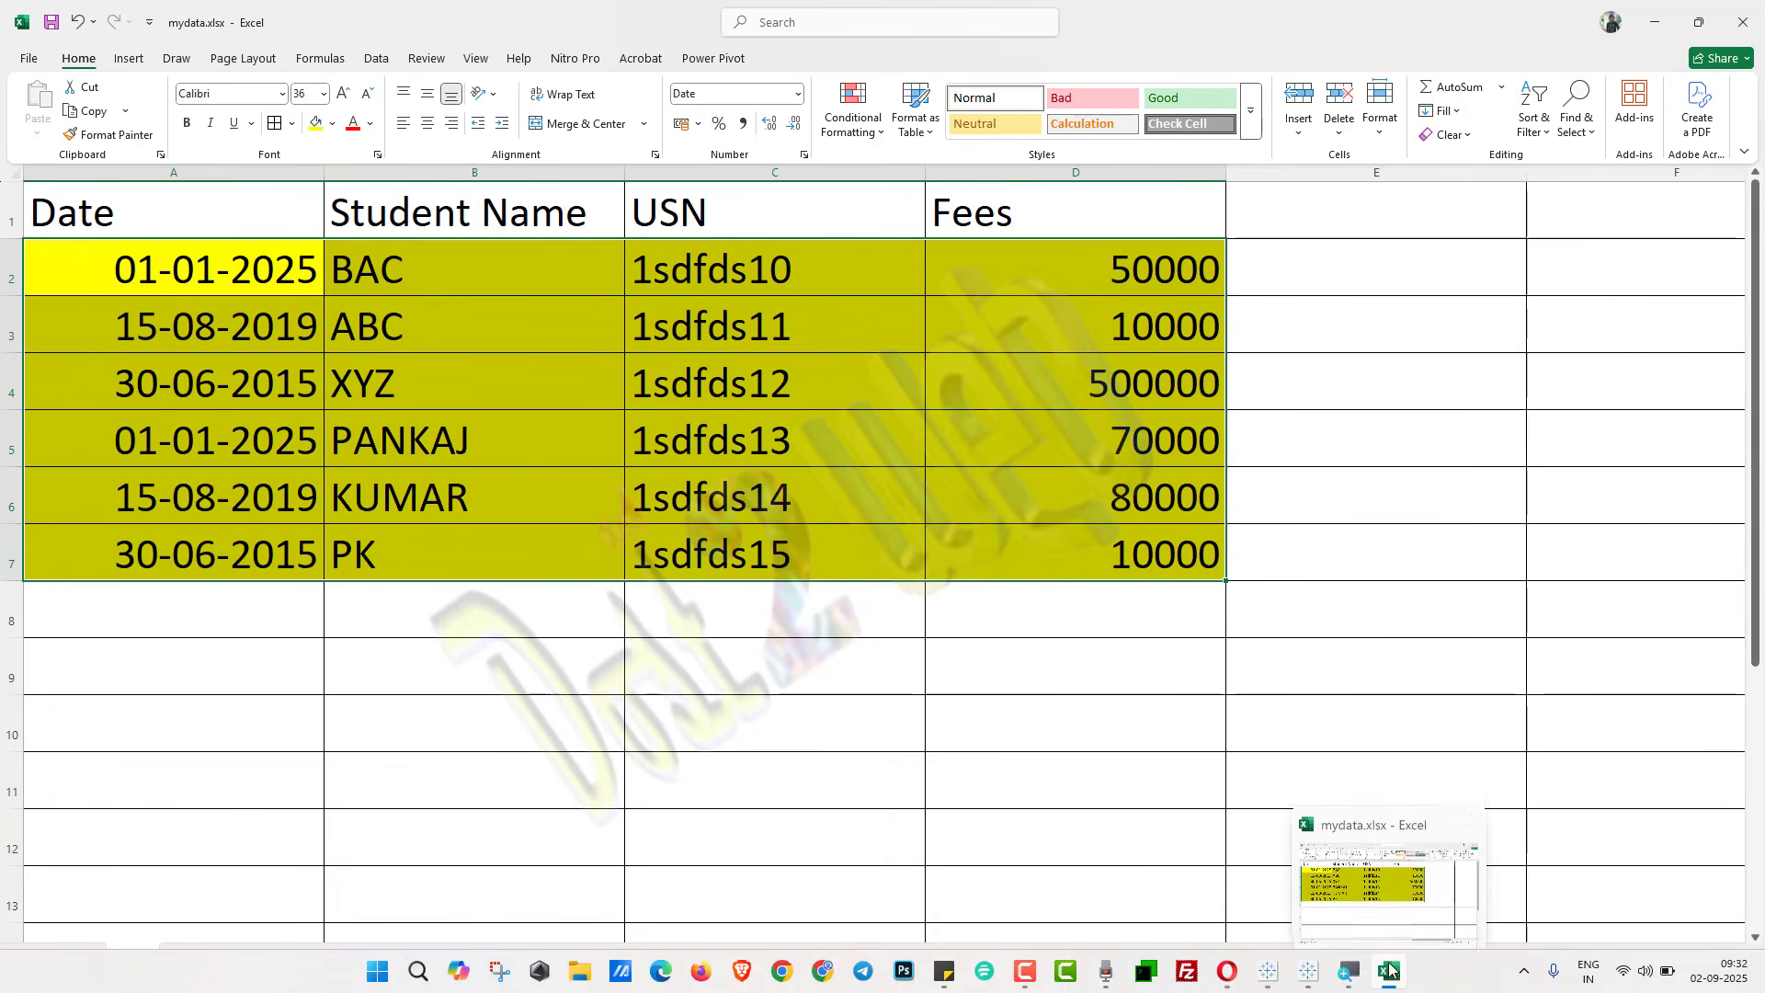
# Step: Switch to Tableau, connect to the Microsoft Excel file mydata and open the Sheet 1 worksheet
pyautogui.click(1264, 905)
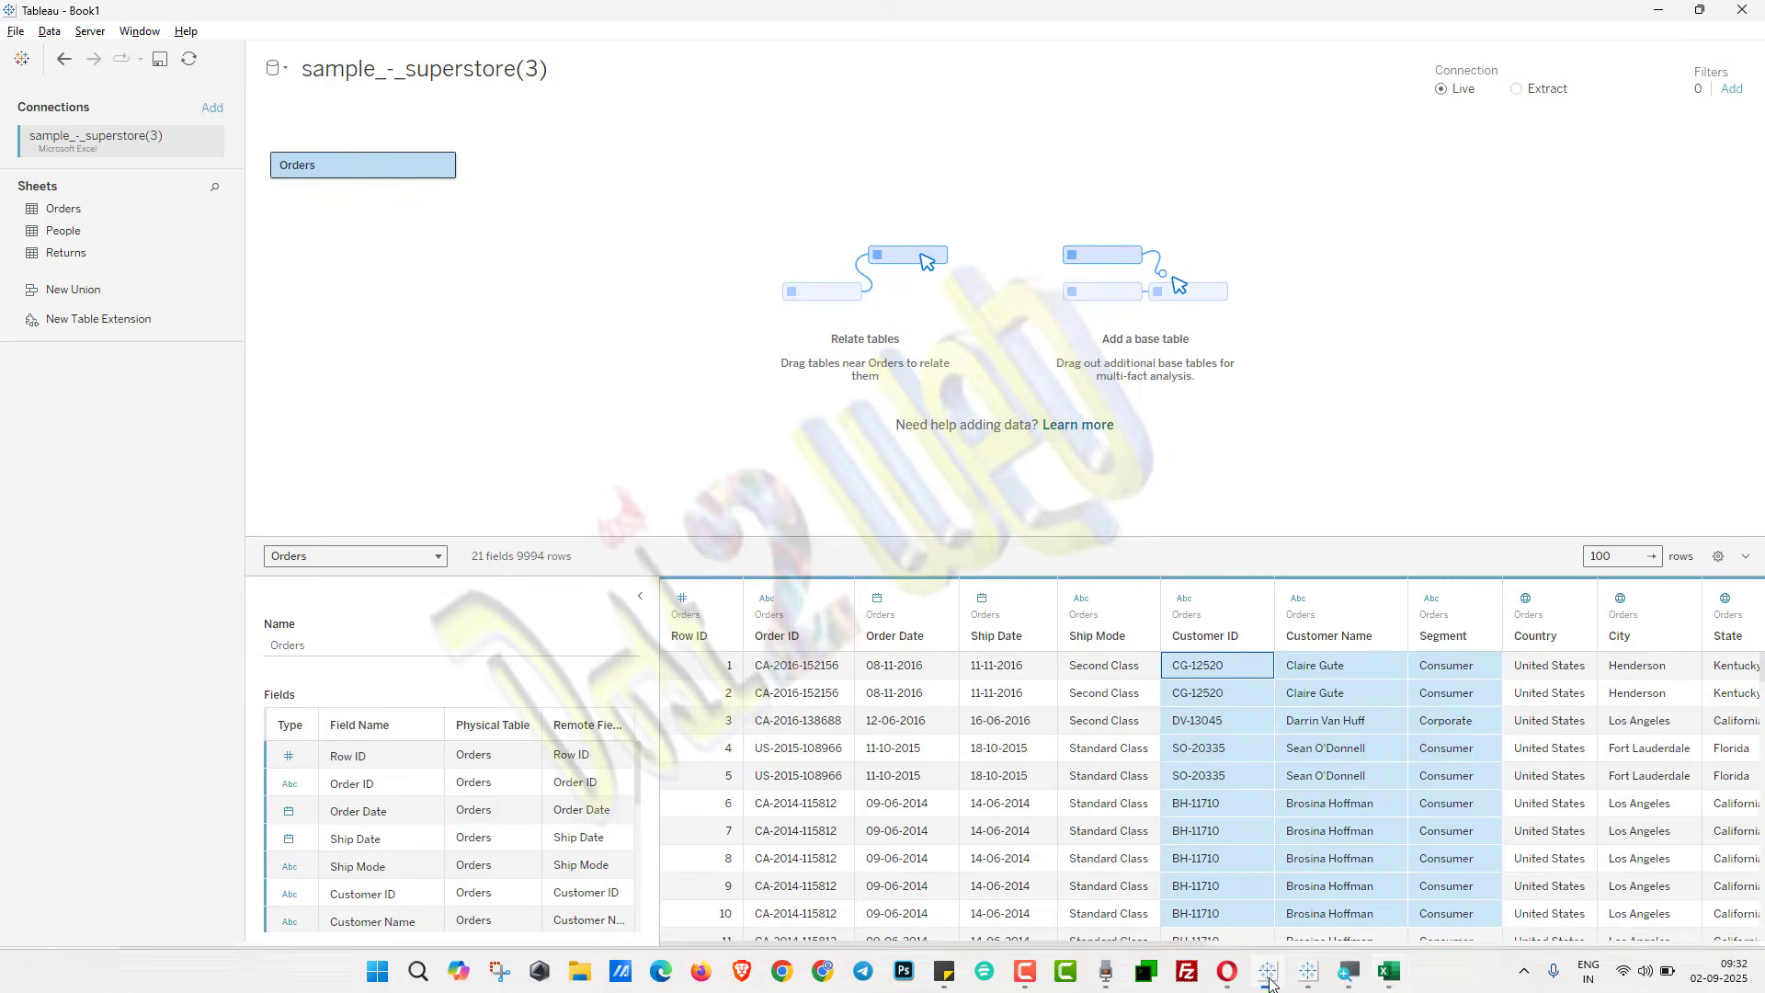
pyautogui.click(22, 59)
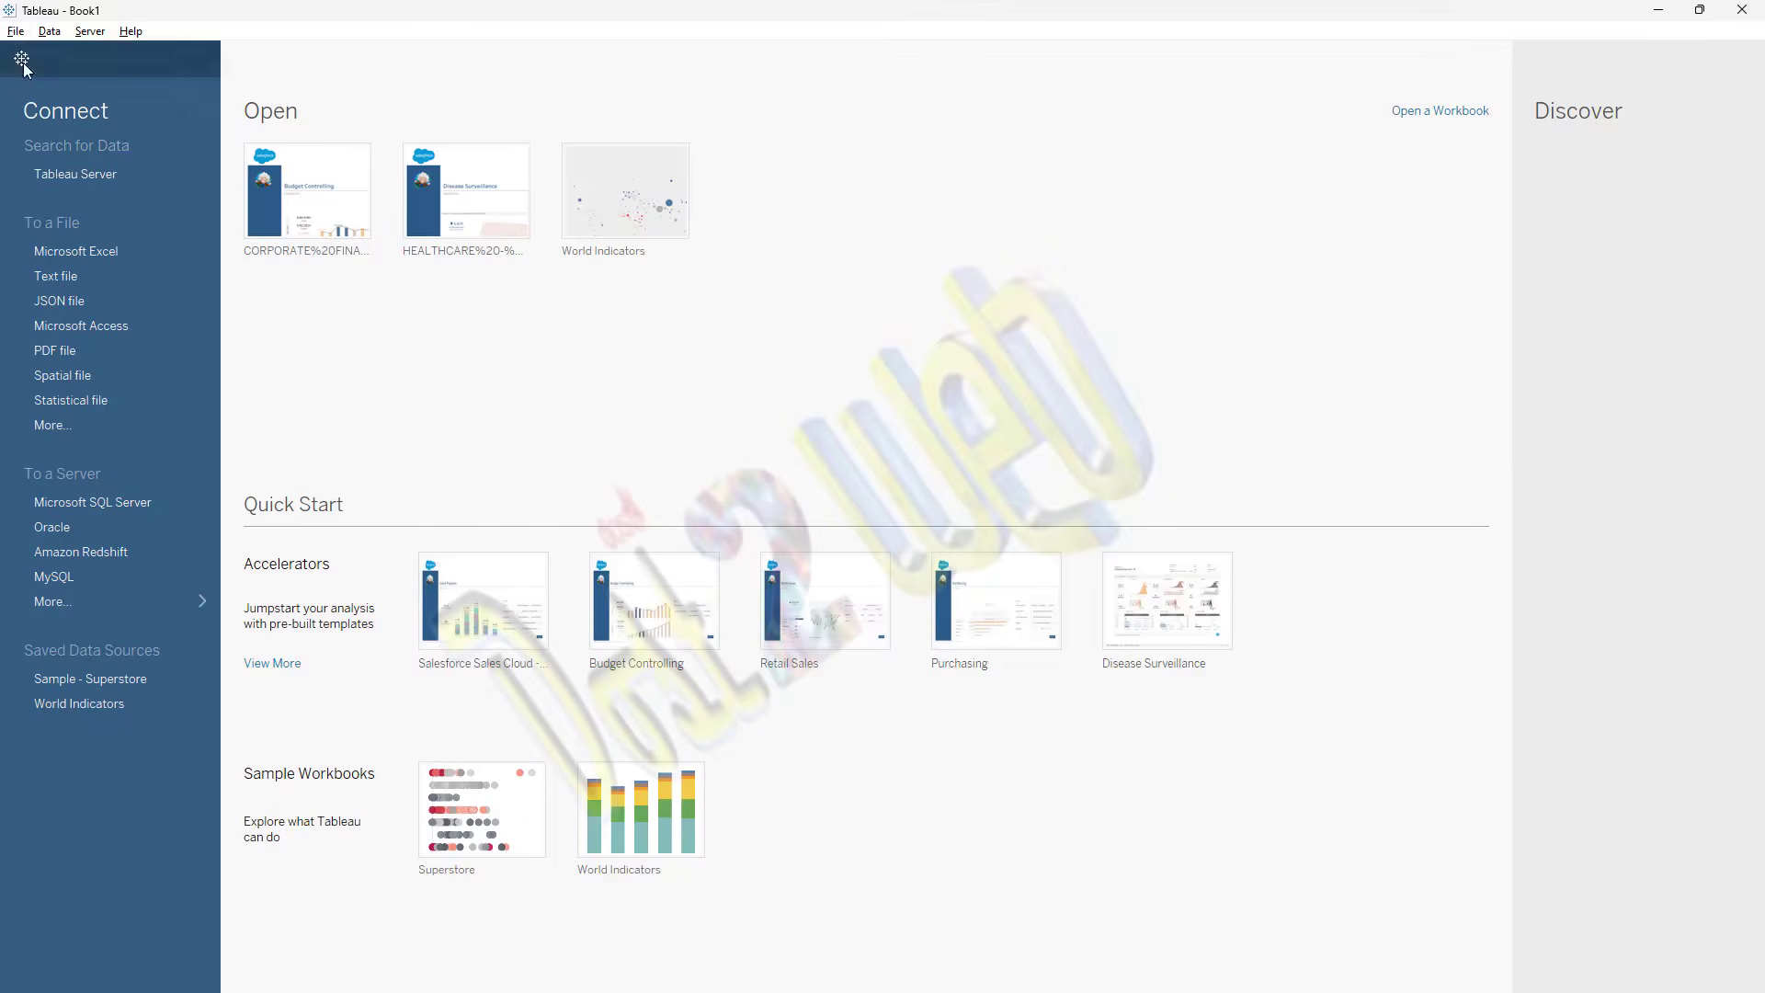
pyautogui.click(72, 262)
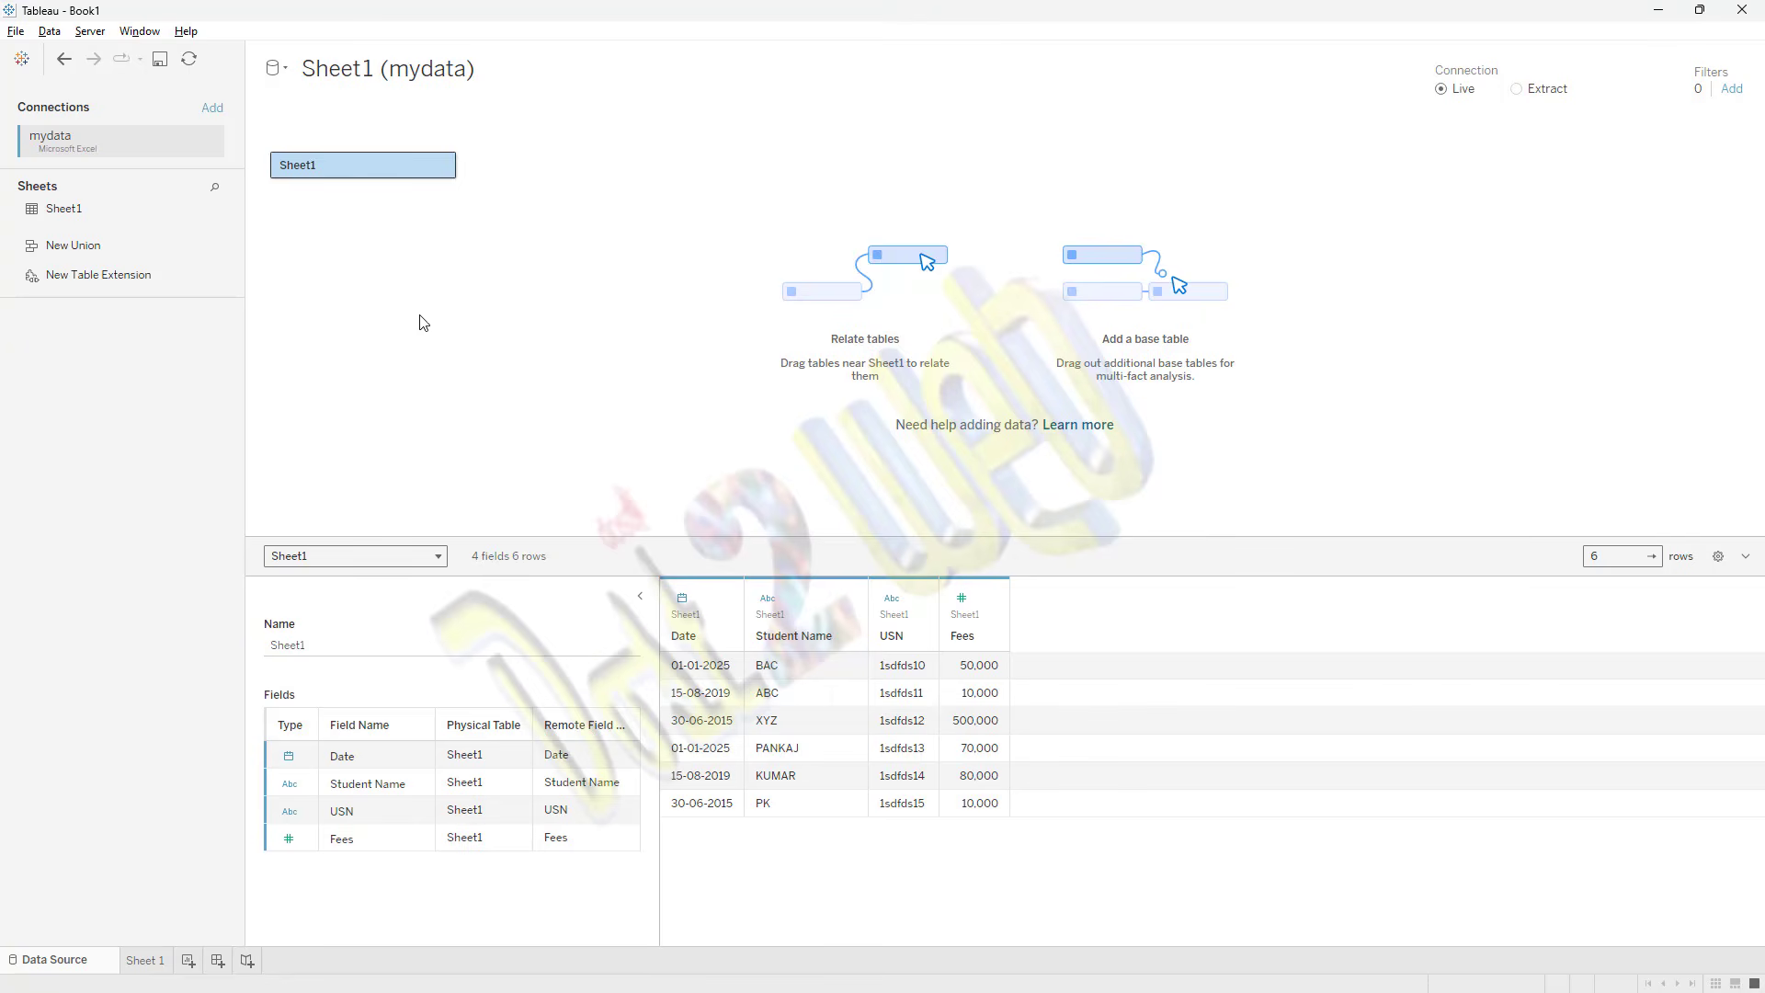
pyautogui.click(146, 961)
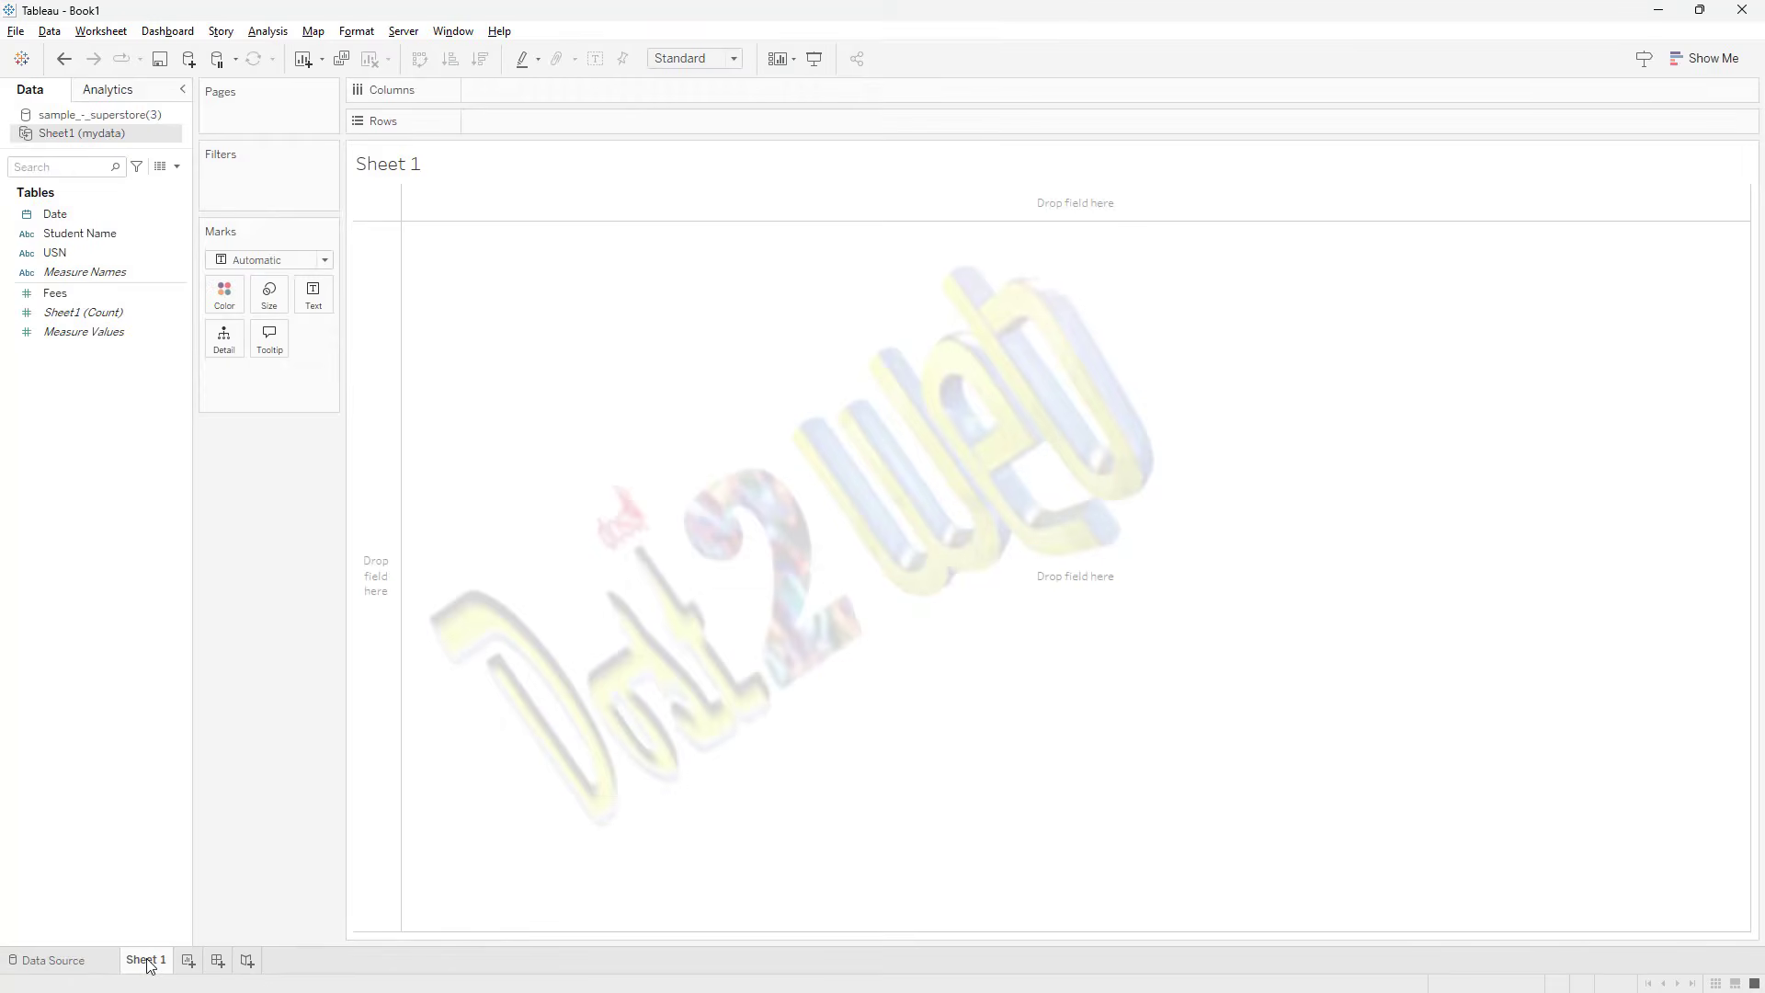
# Step: Open the mydata data source and switch its connection to Live
pyautogui.click(78, 961)
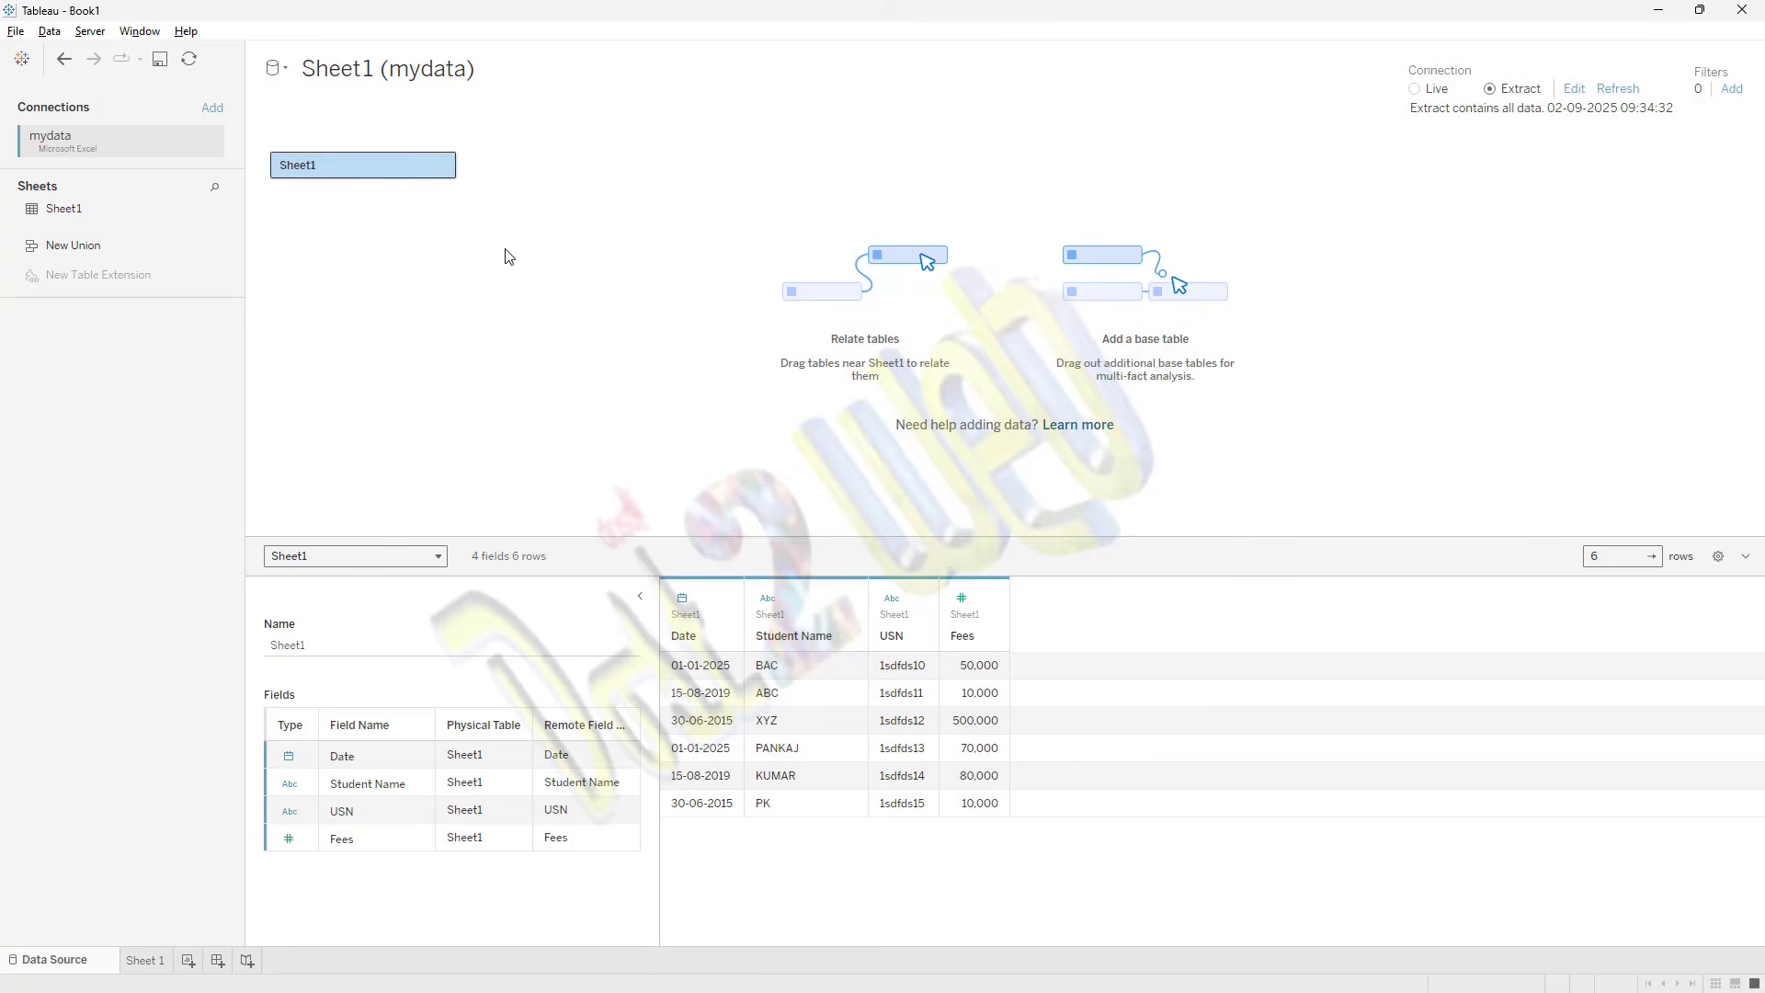
pyautogui.click(1416, 92)
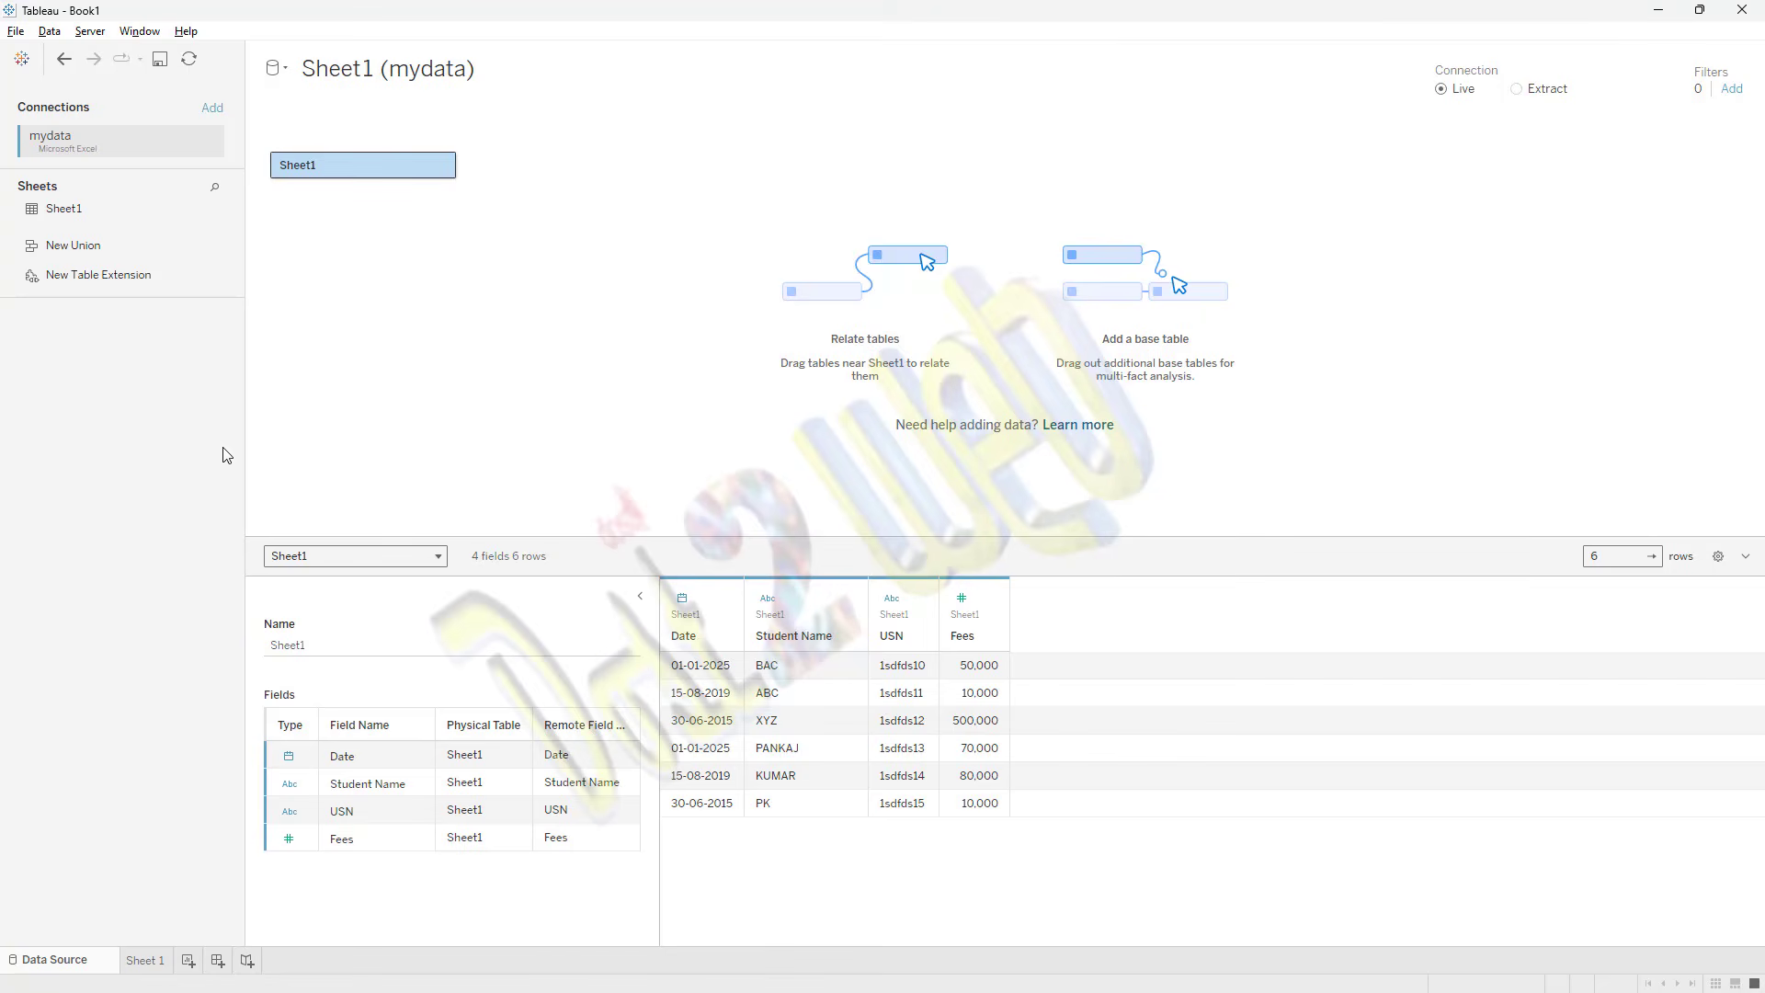
# Step: Open the blank Sheet 2 worksheet and place the Date field on Rows
pyautogui.click(142, 965)
pyautogui.click(153, 956)
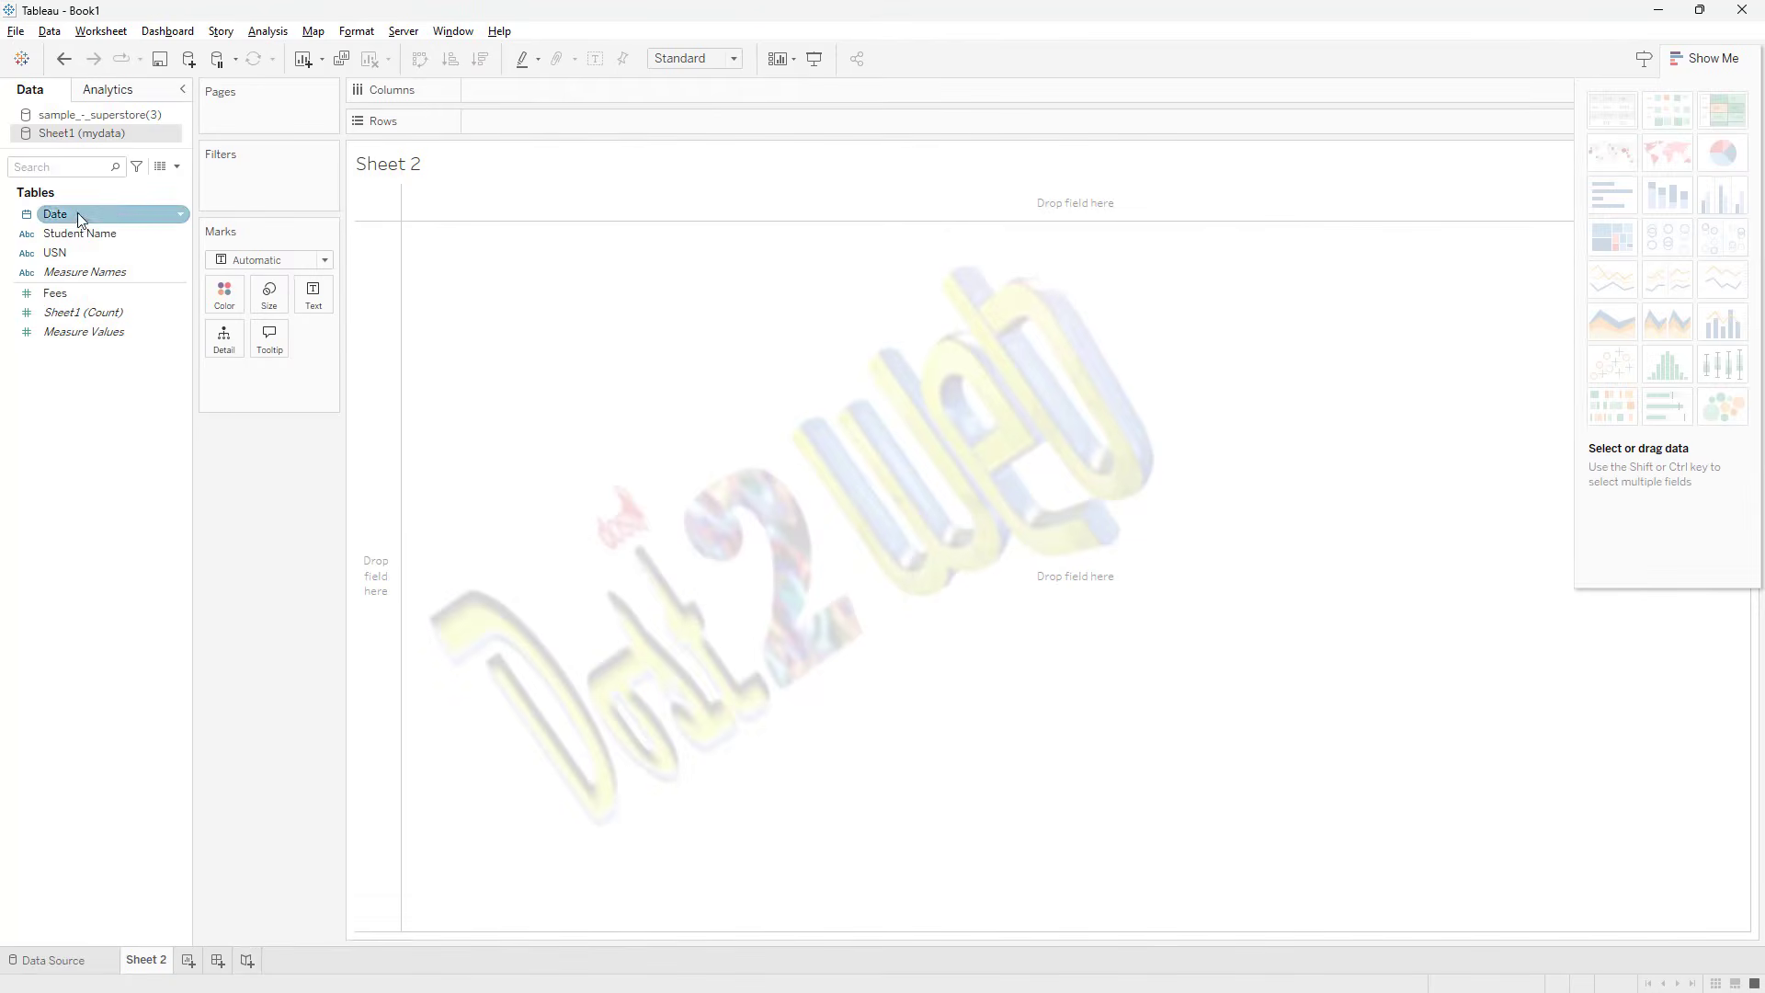
pyautogui.moveTo(77, 213); pyautogui.dragTo(500, 124)
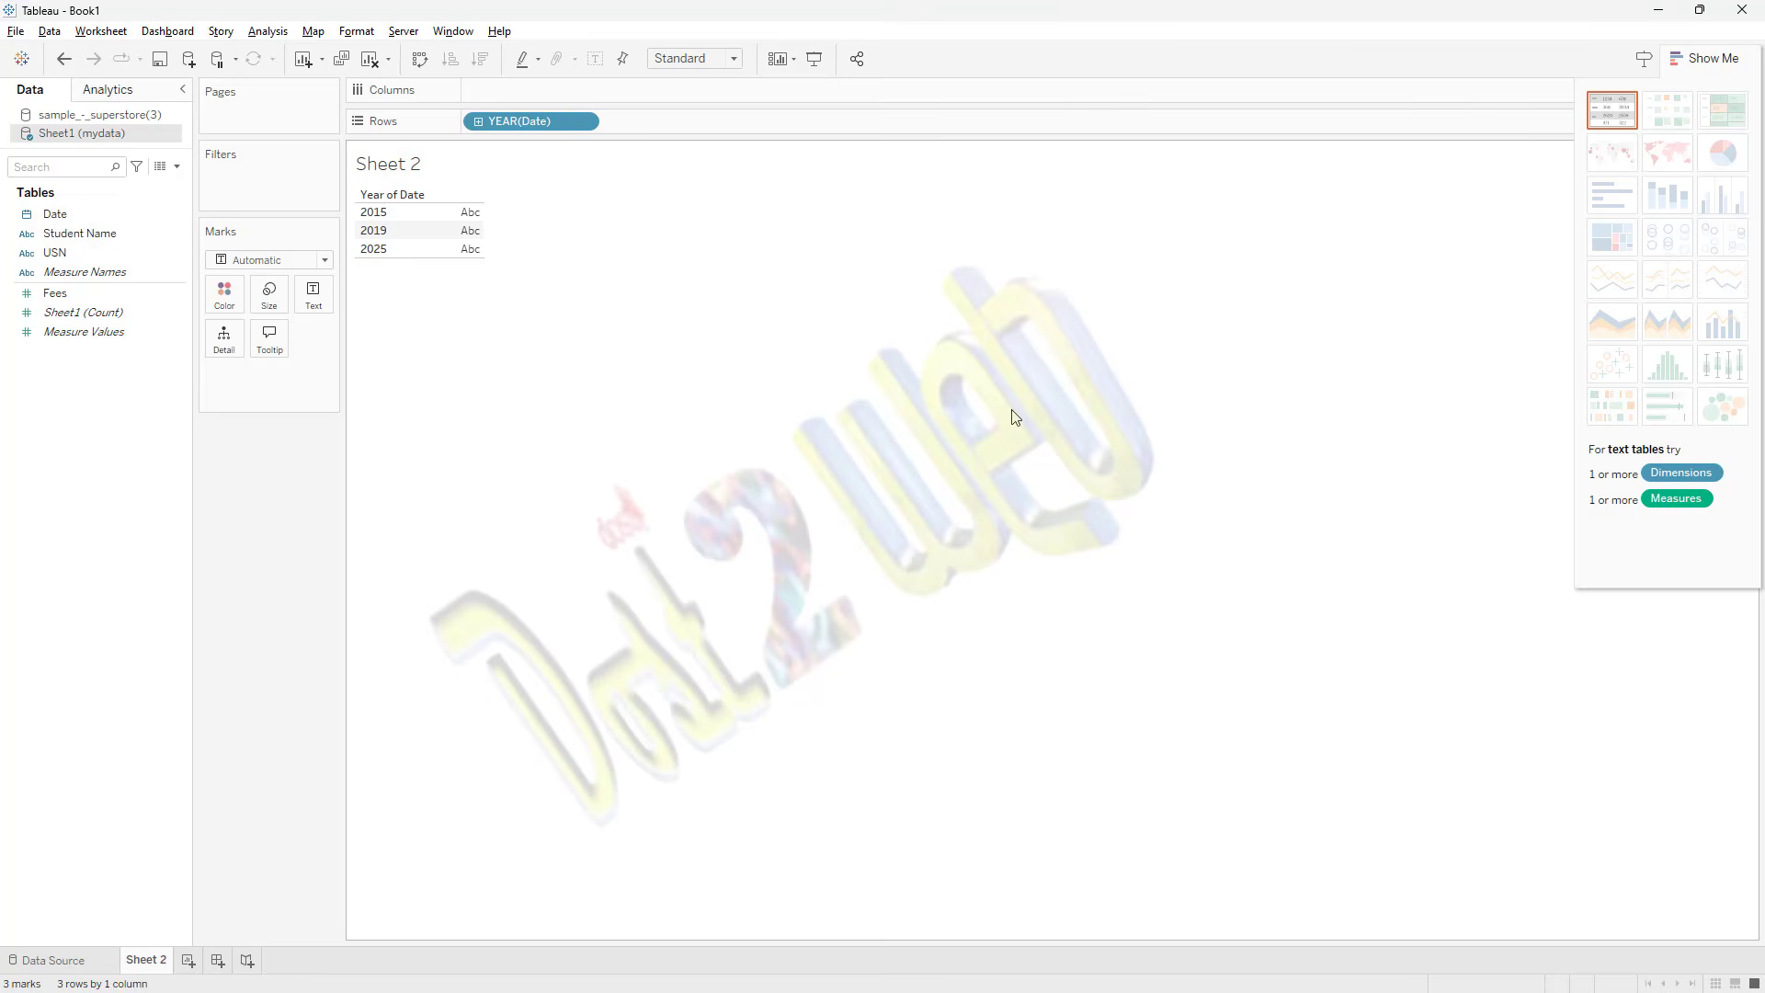
# Step: Add the Fees field to the Text mark so the table shows summed fees per year
pyautogui.press('super+plus')
pyautogui.click(1257, 856)
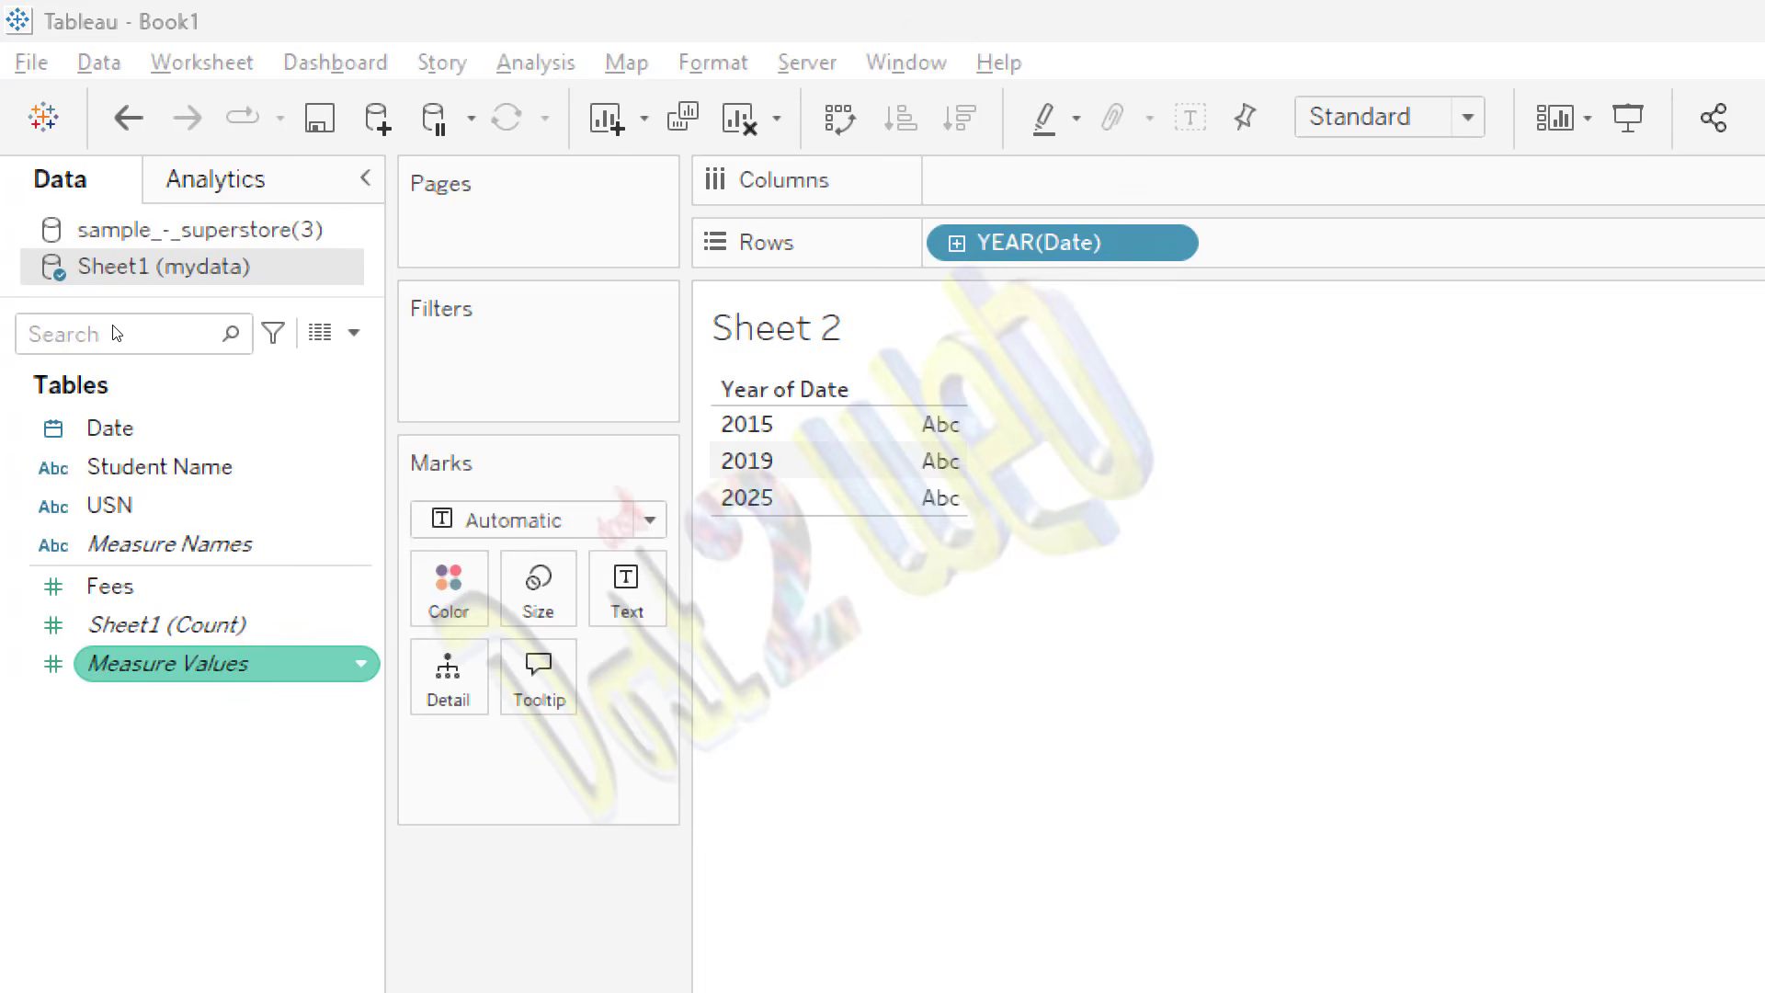
pyautogui.press('Up')
pyautogui.press('Up')
pyautogui.press('Up')
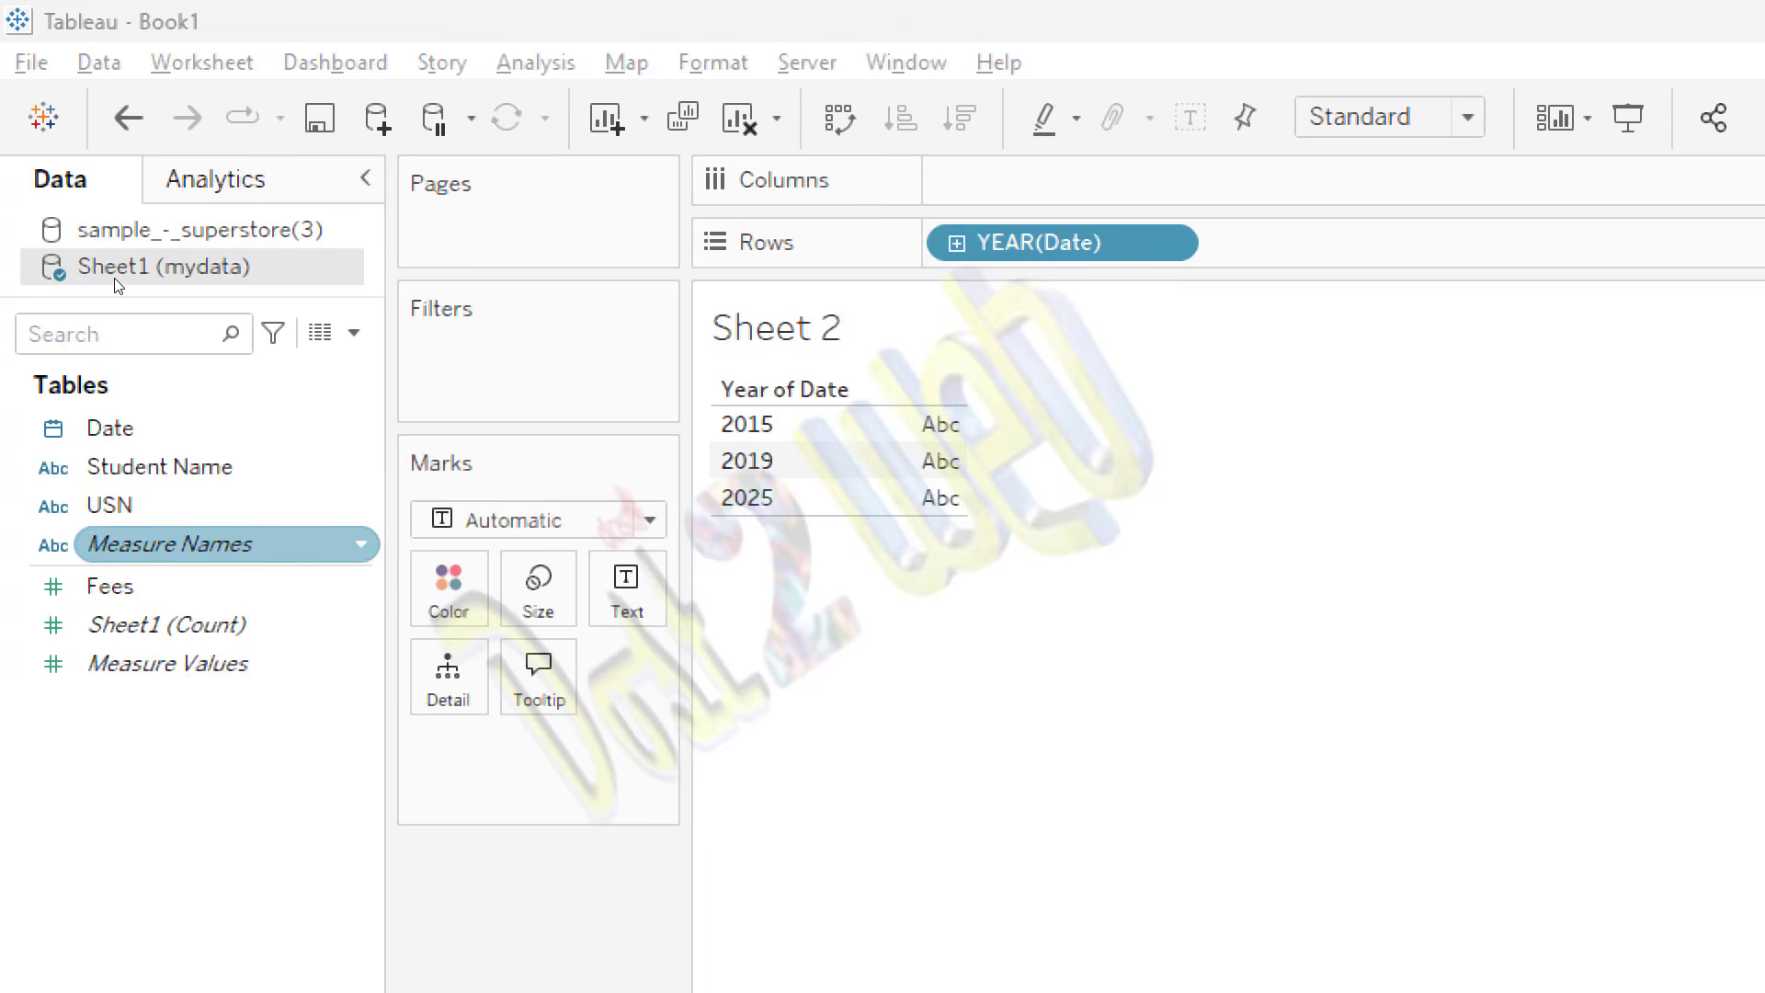
pyautogui.press('Down')
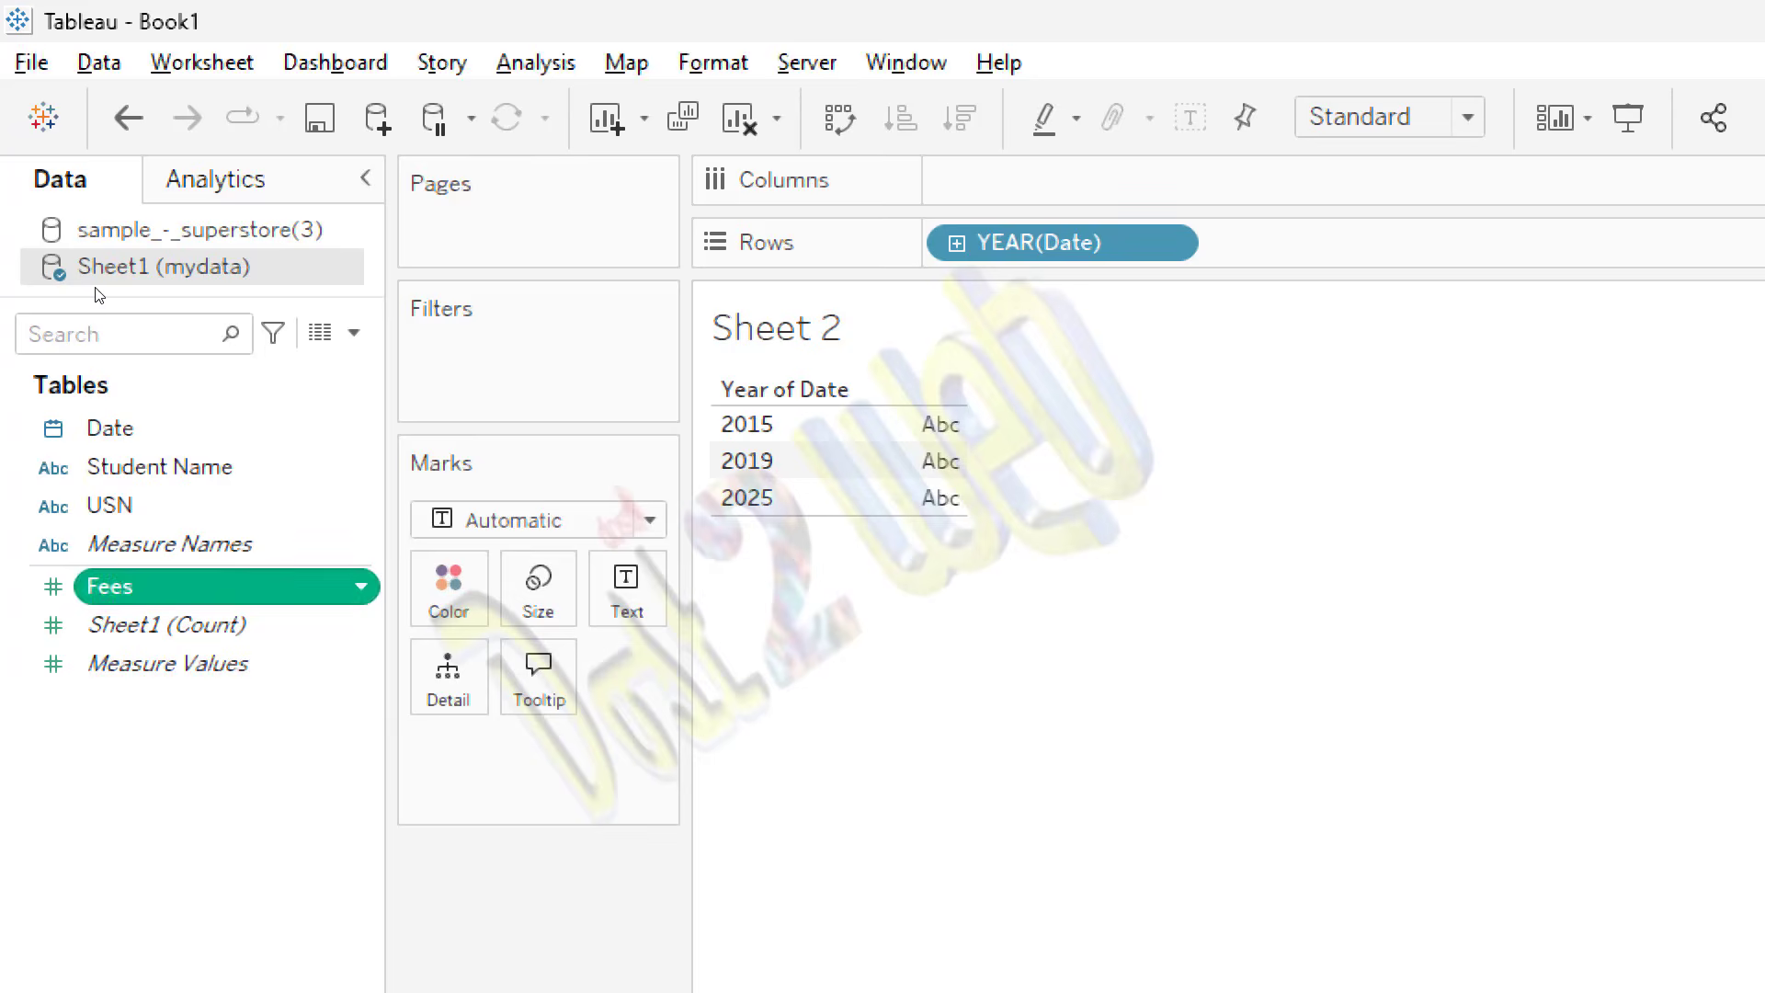
pyautogui.moveTo(184, 586); pyautogui.dragTo(625, 590)
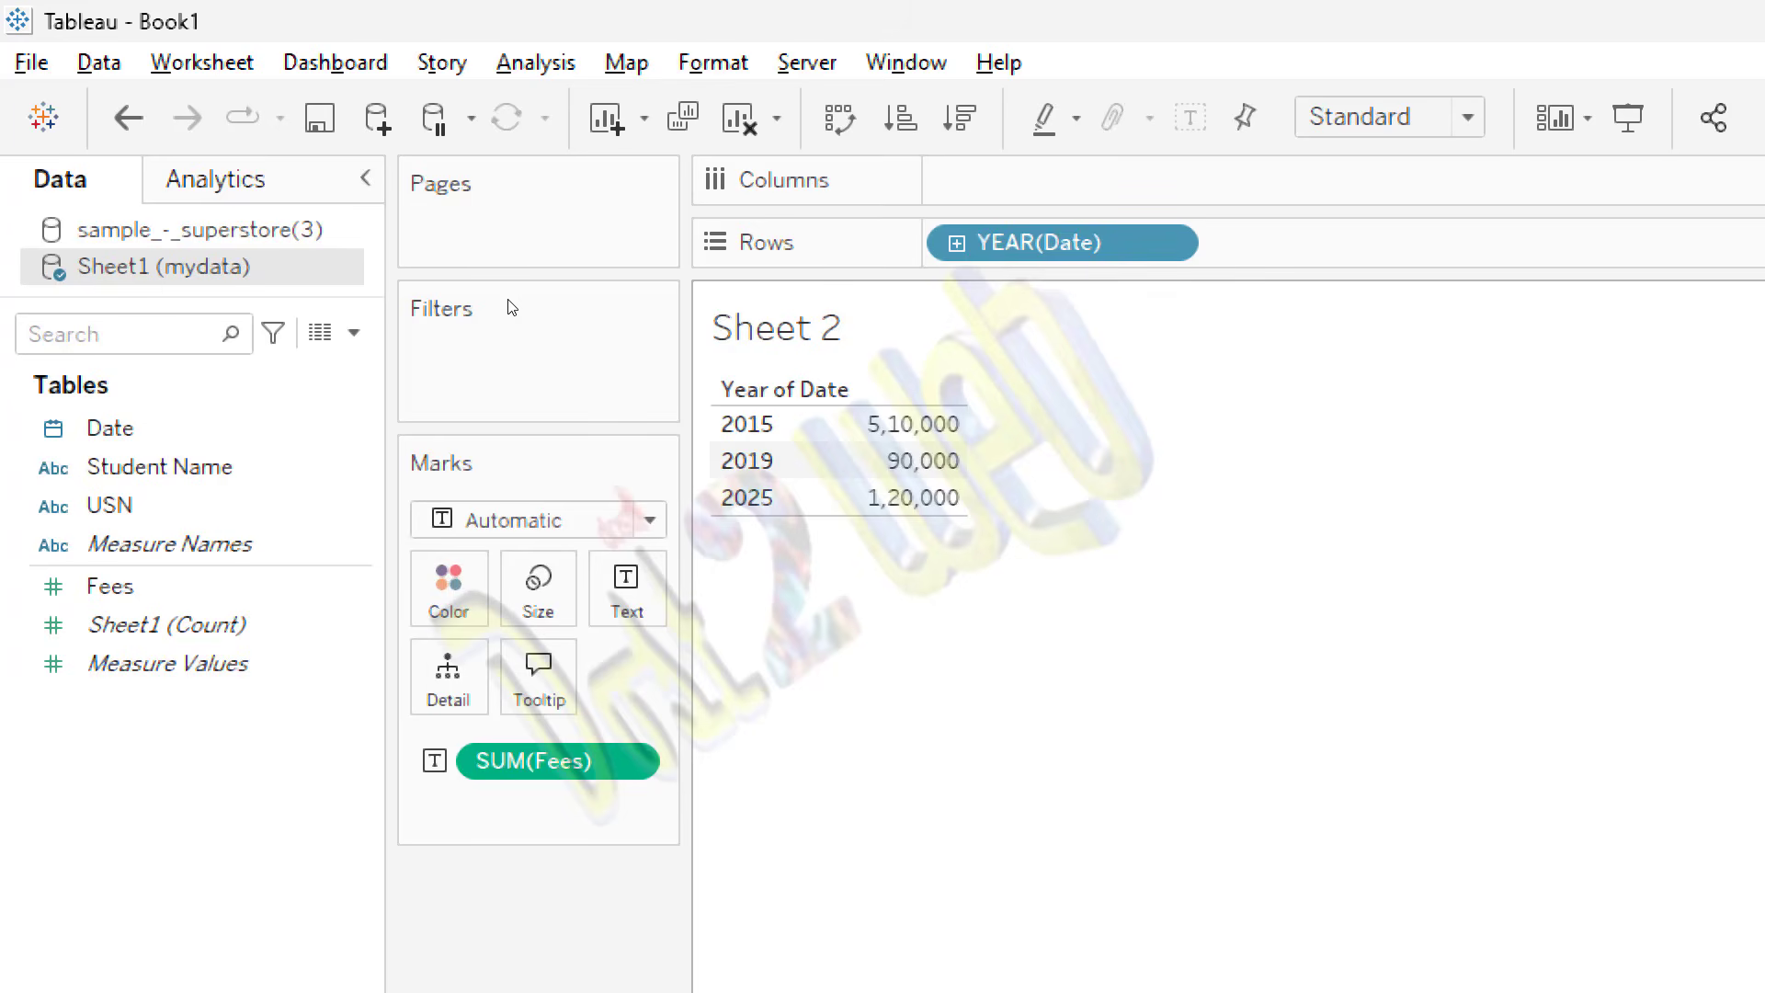
# Step: Try grouping the Date field on Rows by Month and by Day
pyautogui.click(786, 389)
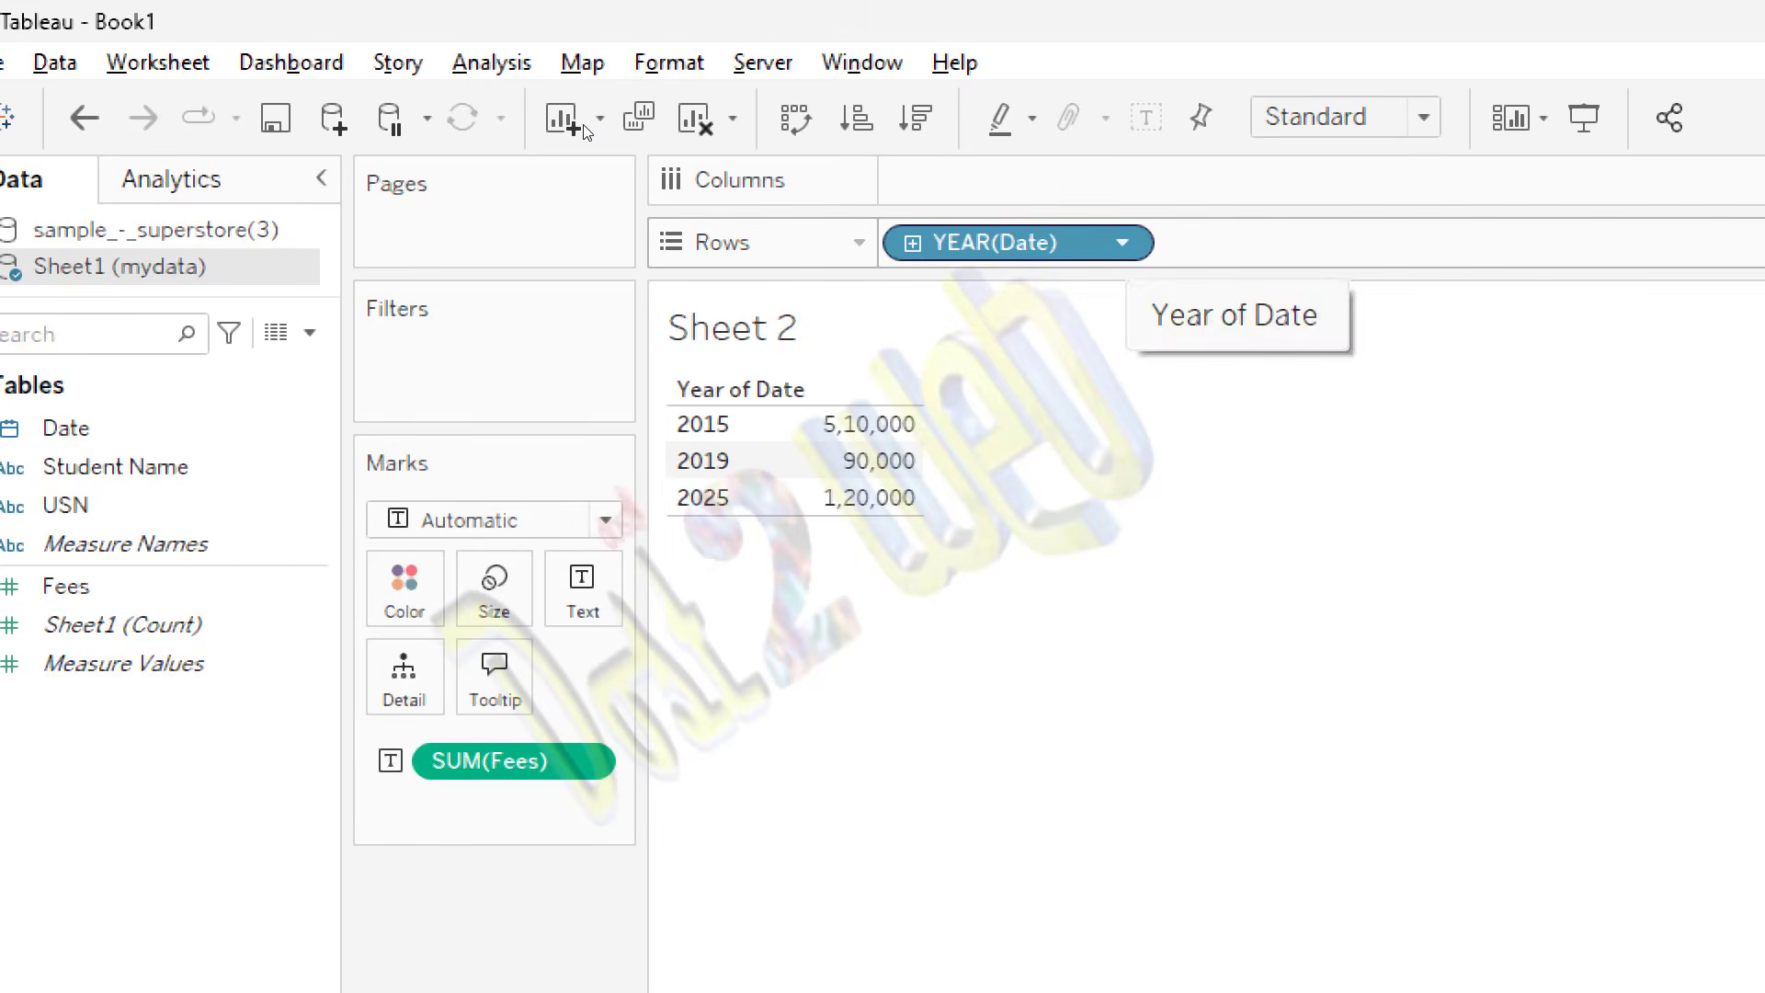
pyautogui.click(1122, 243)
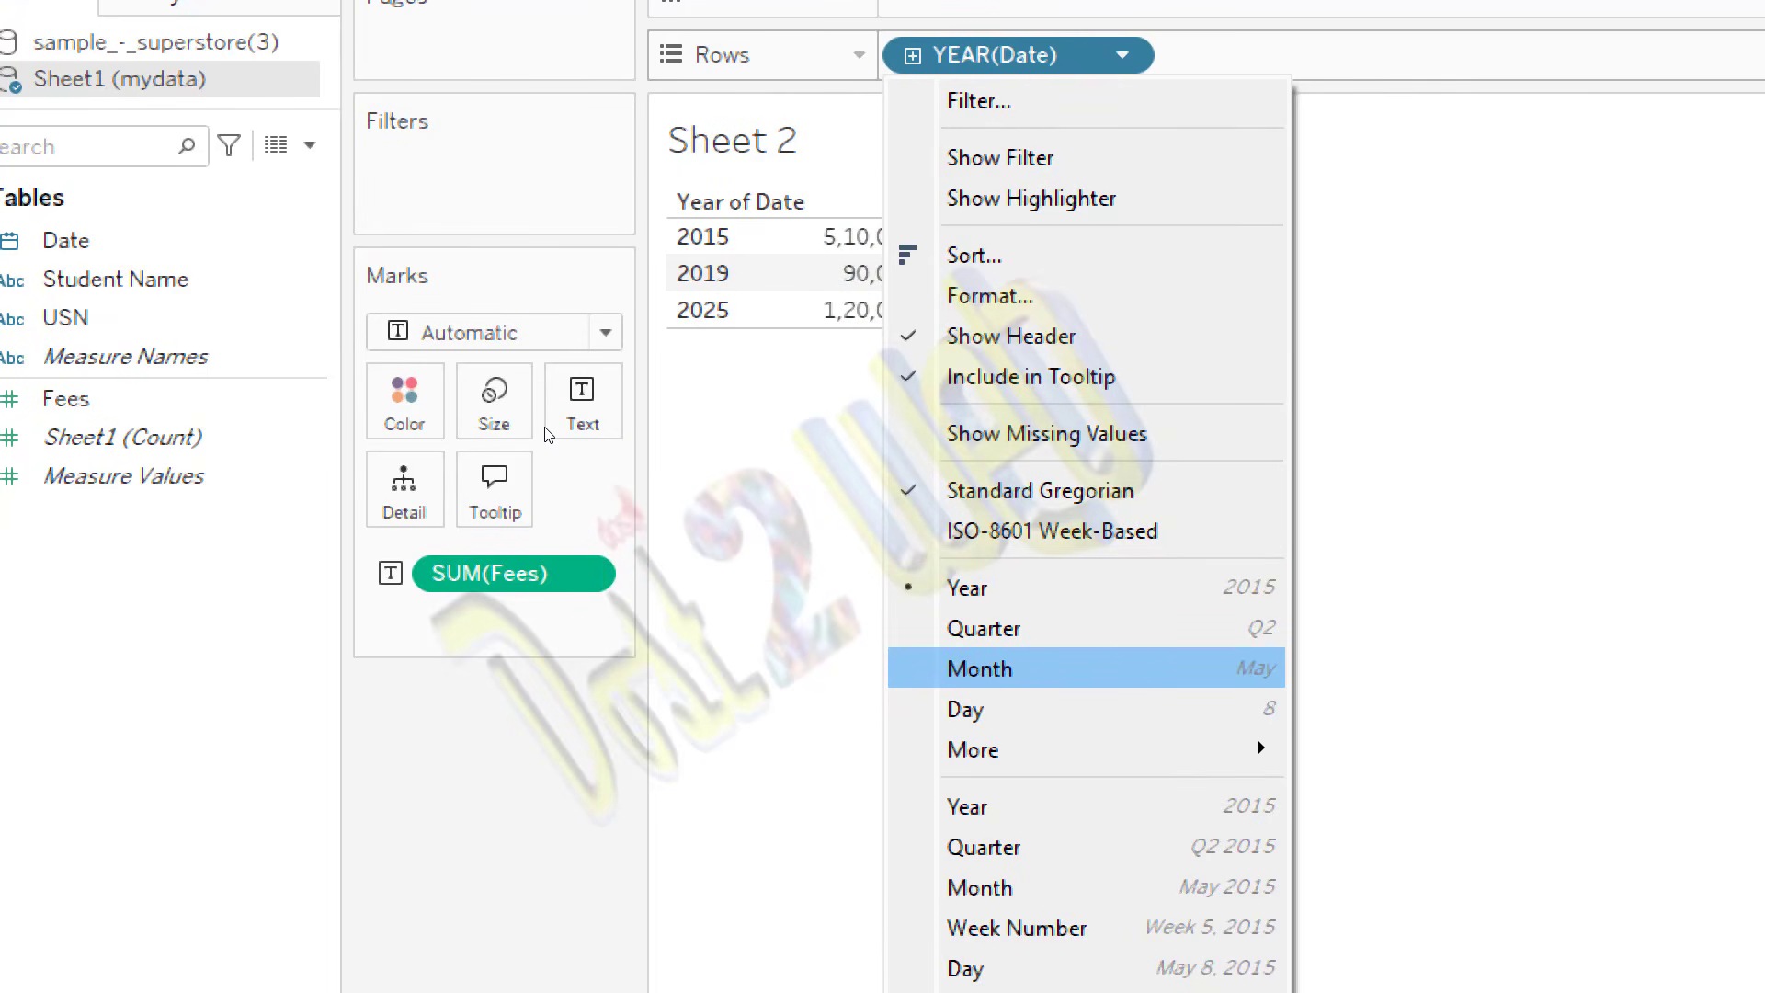
pyautogui.press('Return')
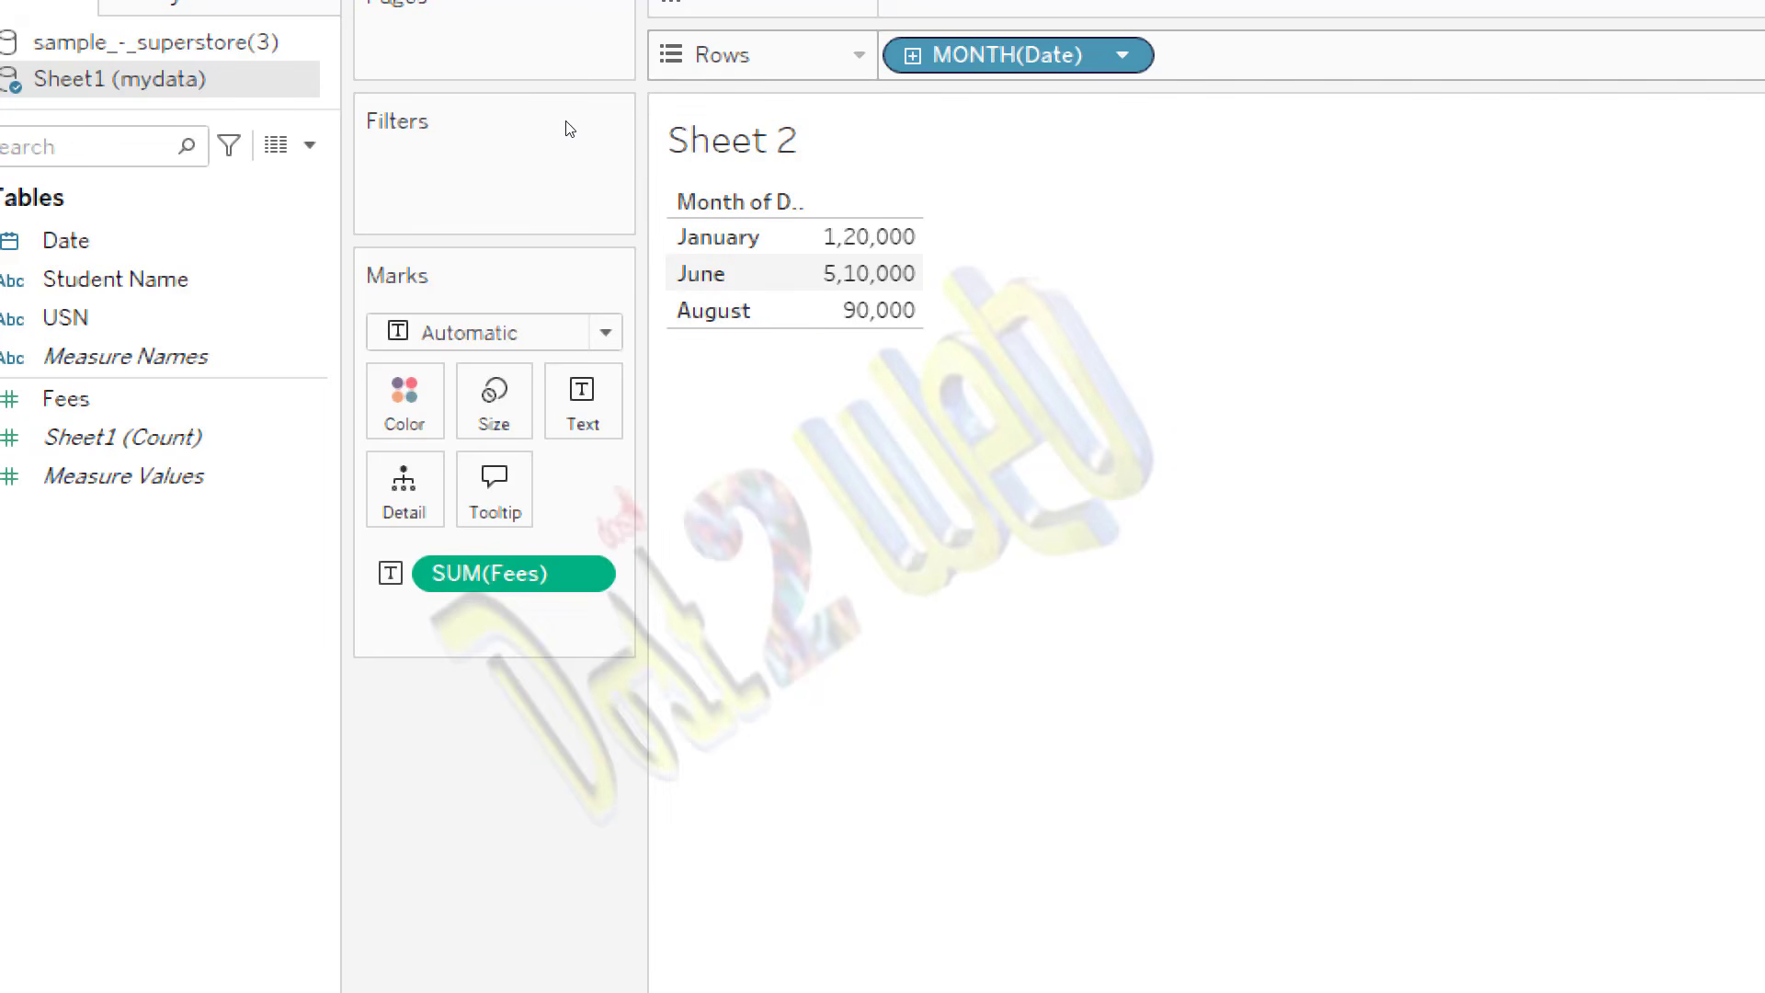
pyautogui.click(1121, 55)
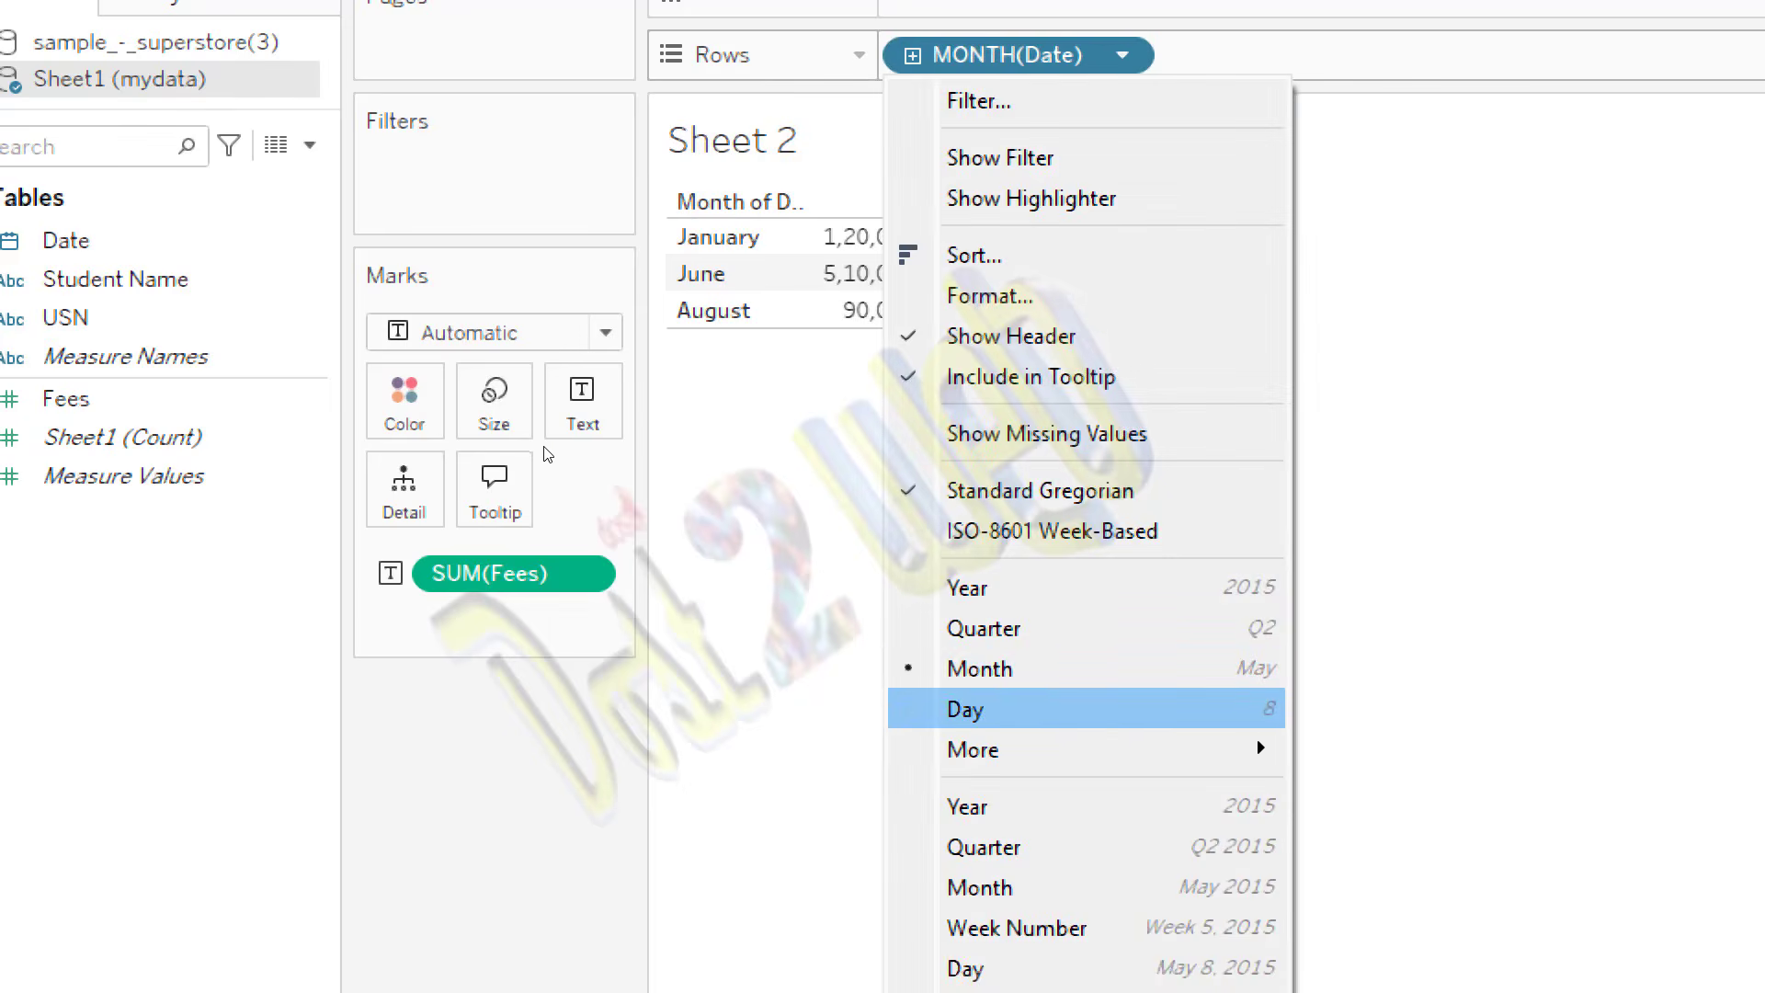
pyautogui.click(1048, 709)
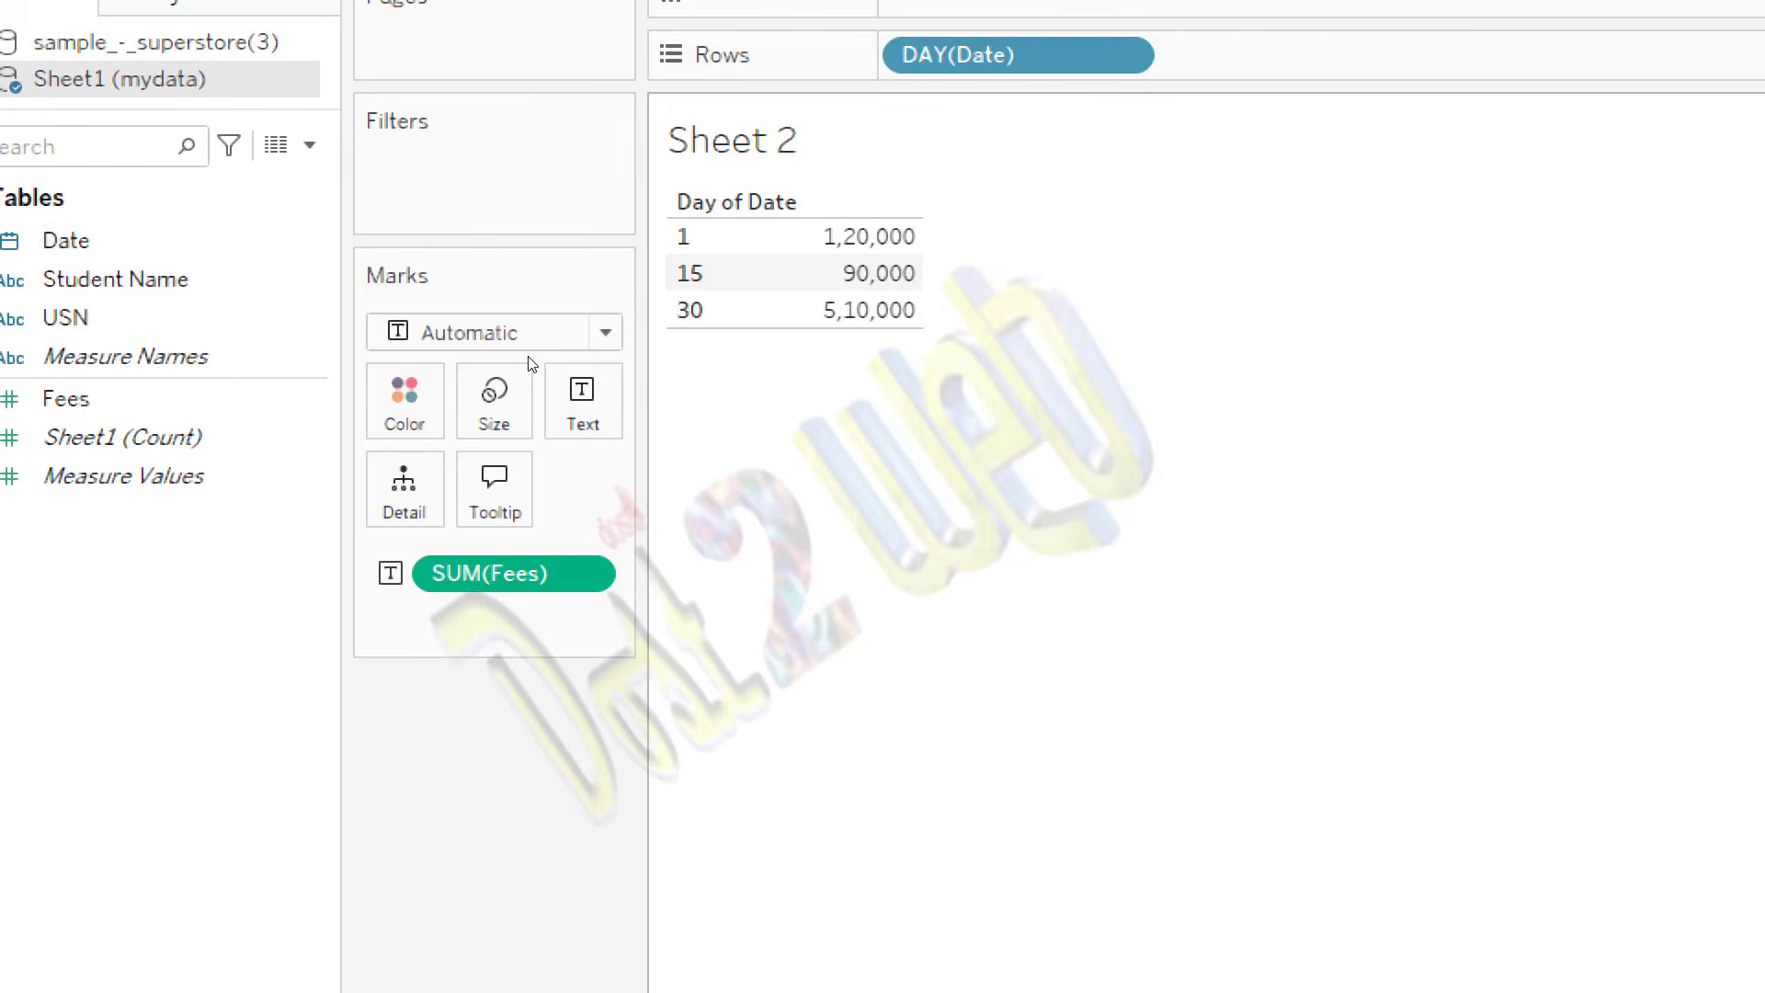
# Step: Examine the additional date levels offered for the Date field on Rows, such as Week Number and Weekday
pyautogui.click(1122, 55)
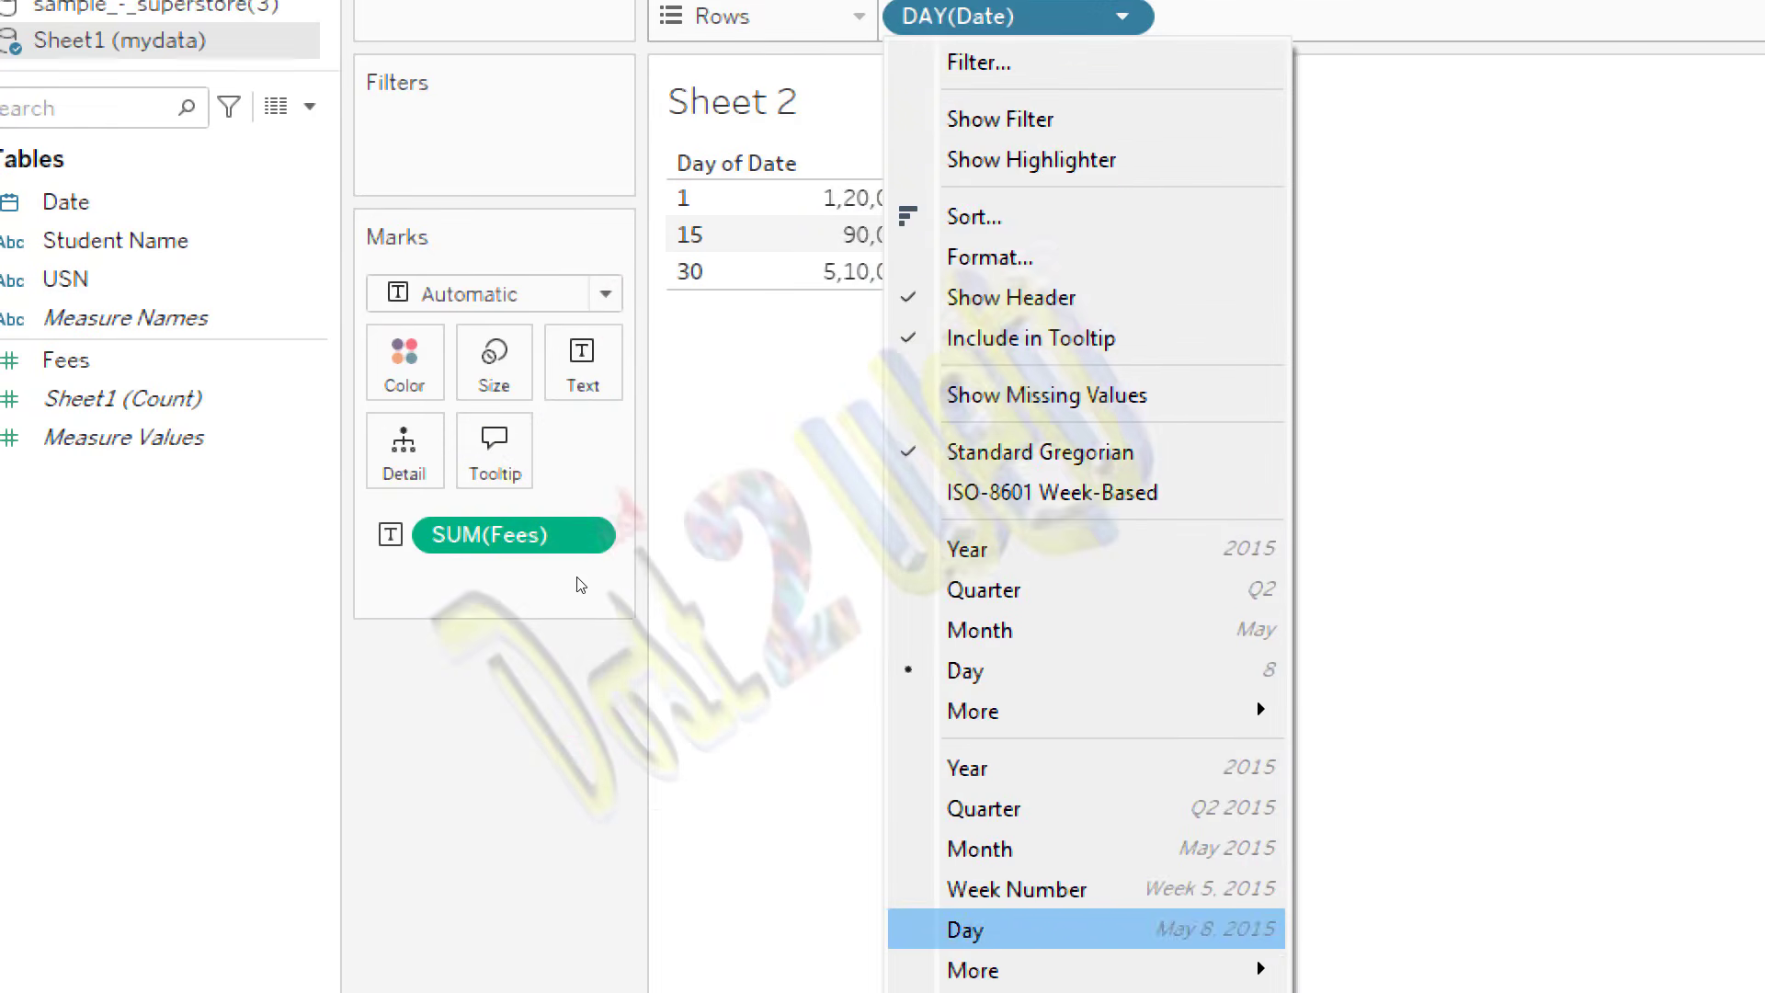
pyautogui.moveTo(1085, 710)
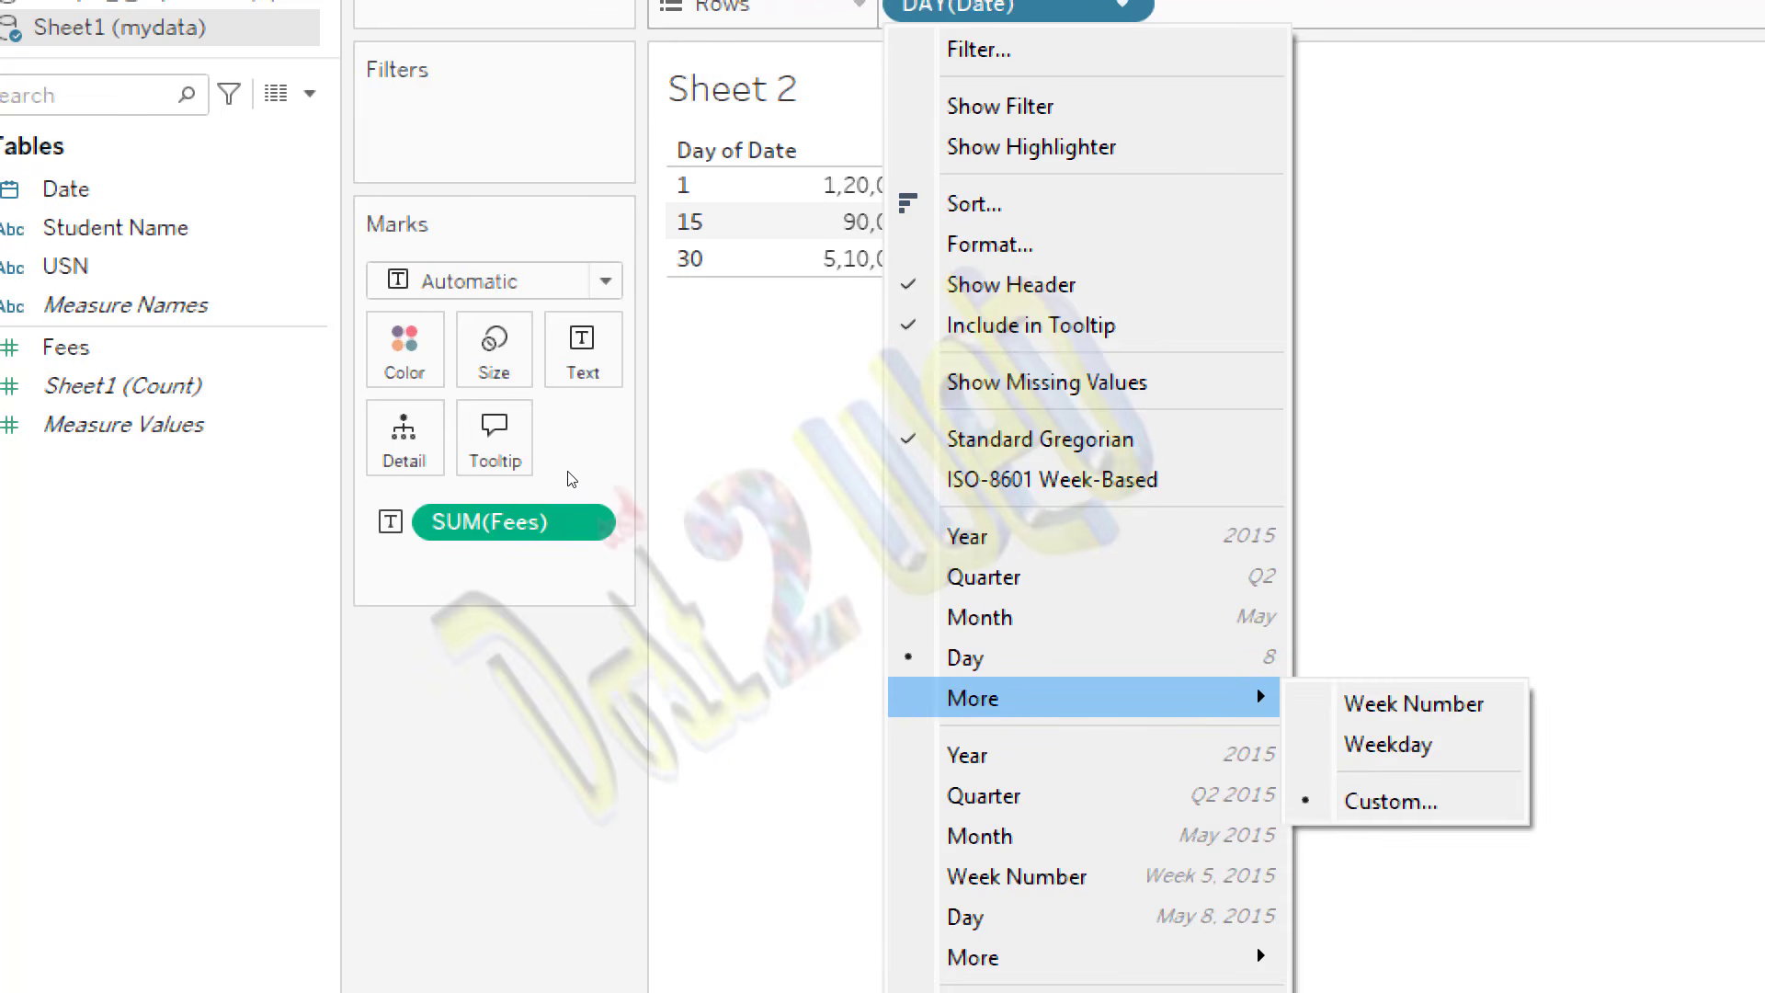
pyautogui.press('Right')
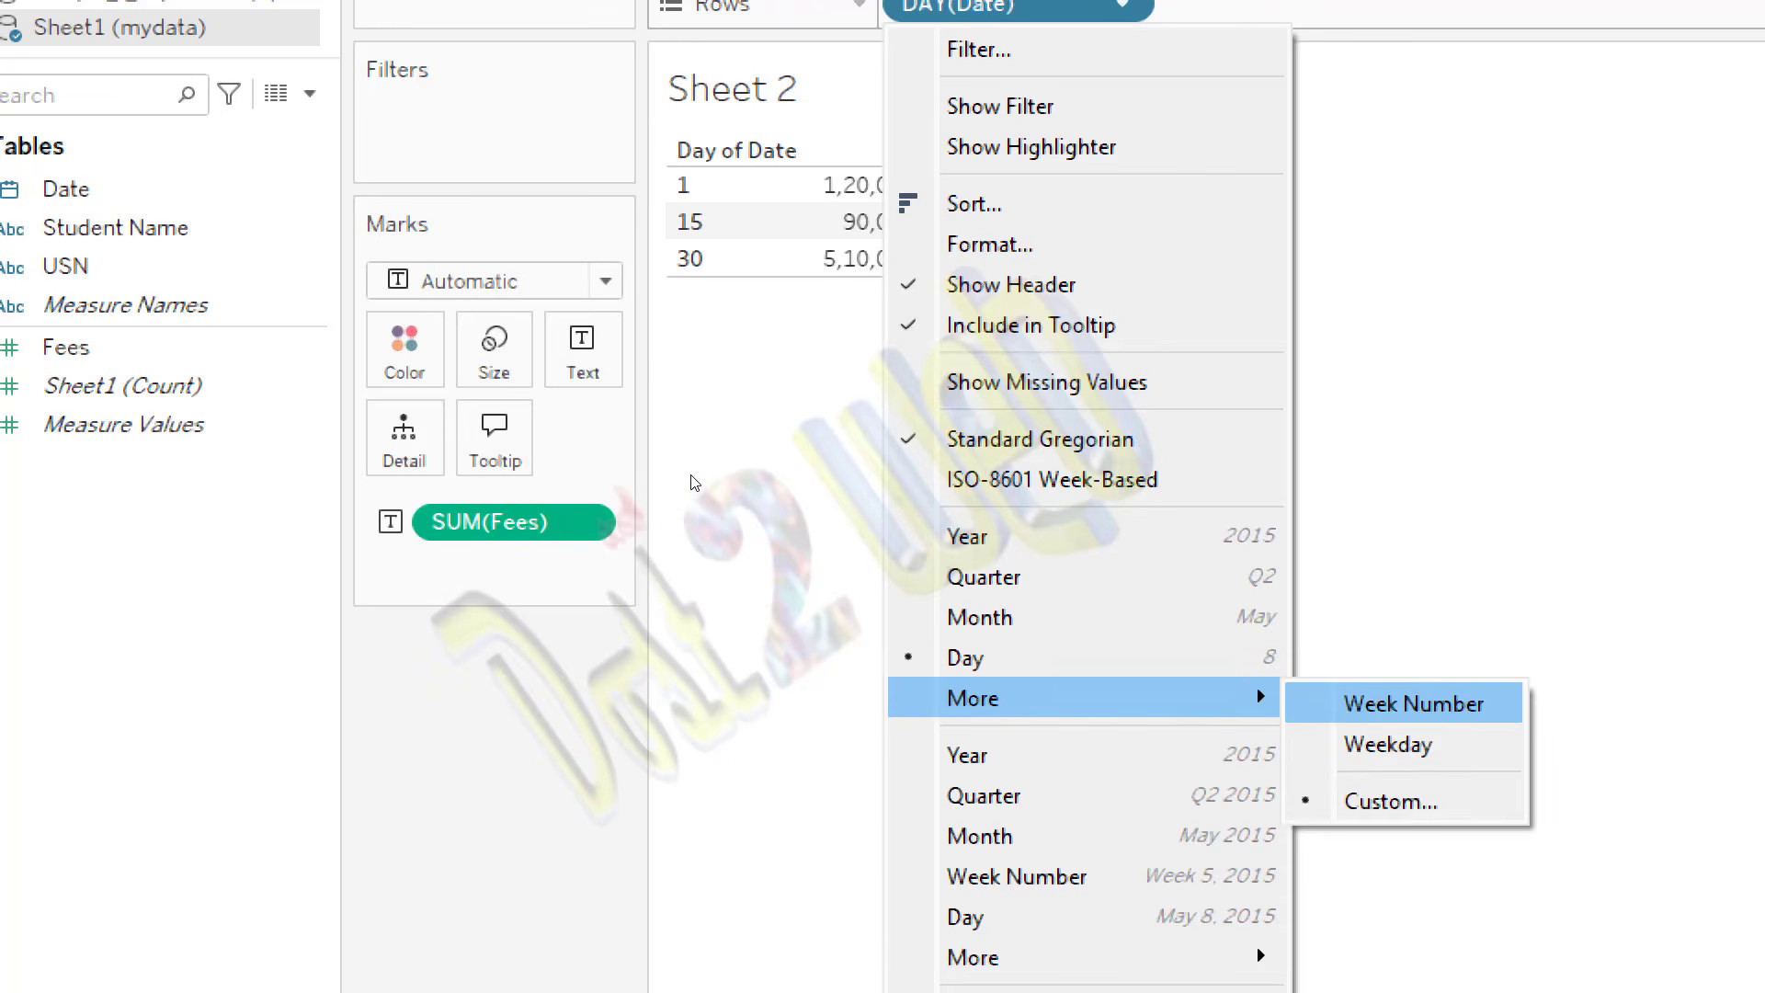
pyautogui.press('Down')
pyautogui.press('Down')
pyautogui.press('Down')
pyautogui.press('Down')
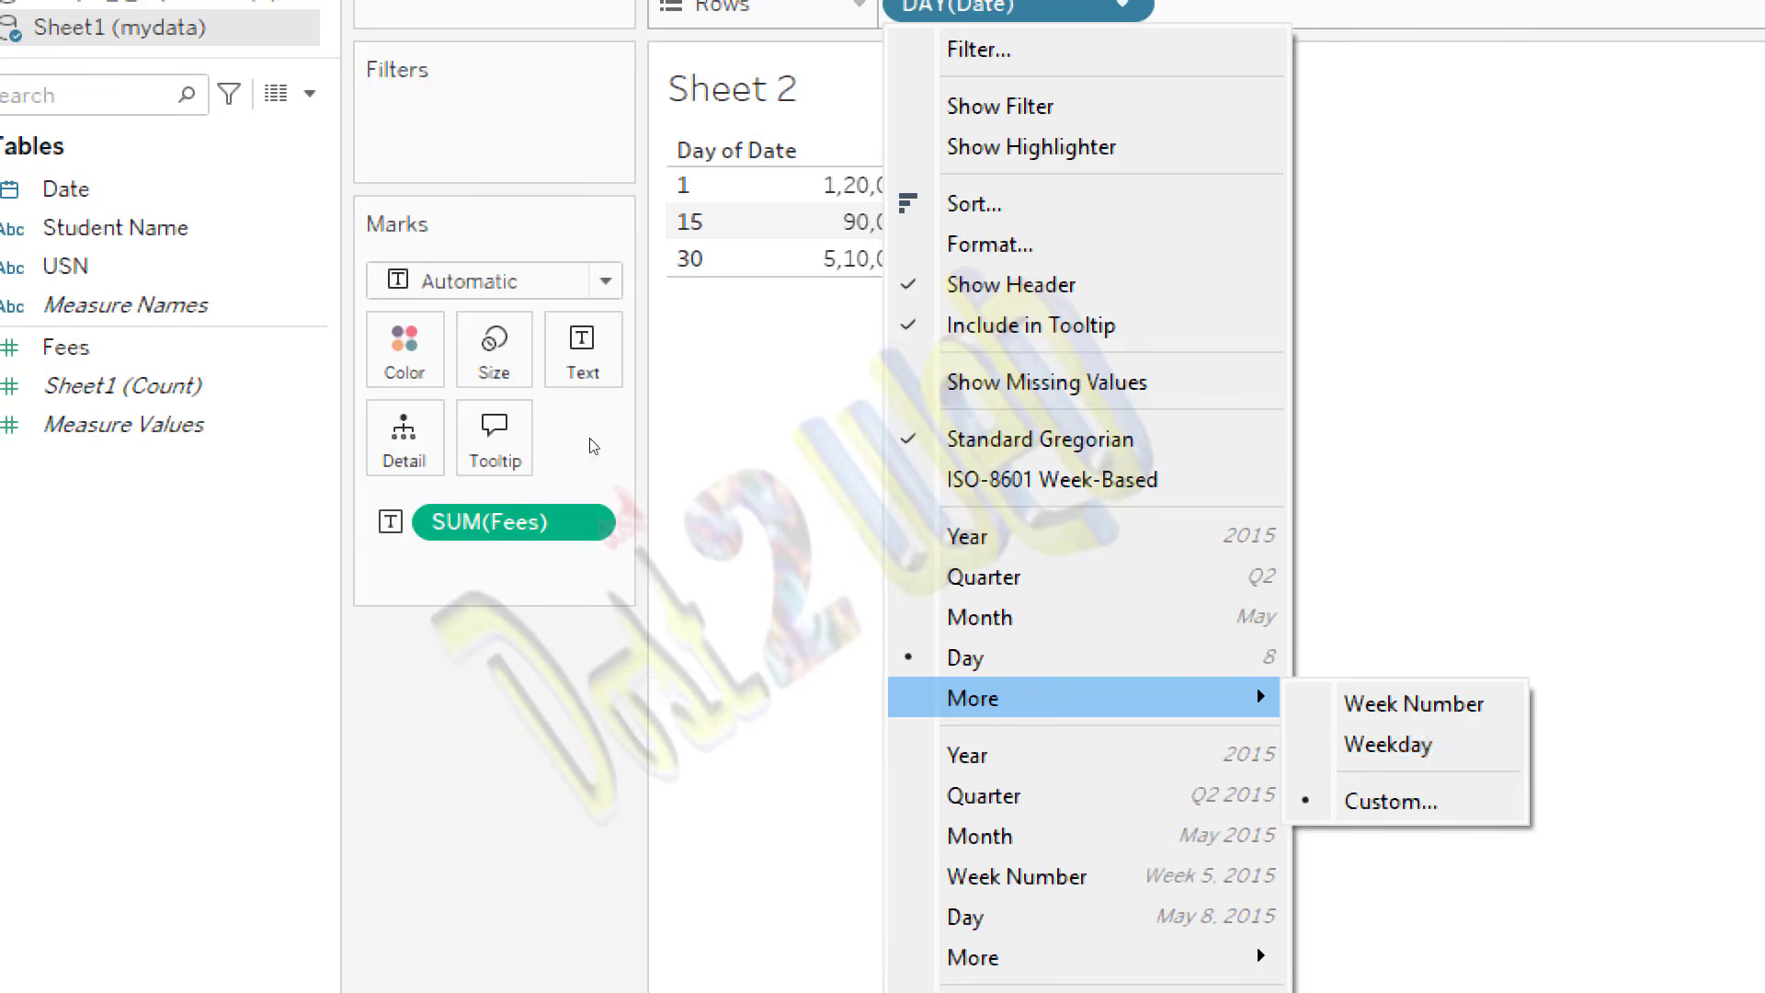
pyautogui.click(418, 365)
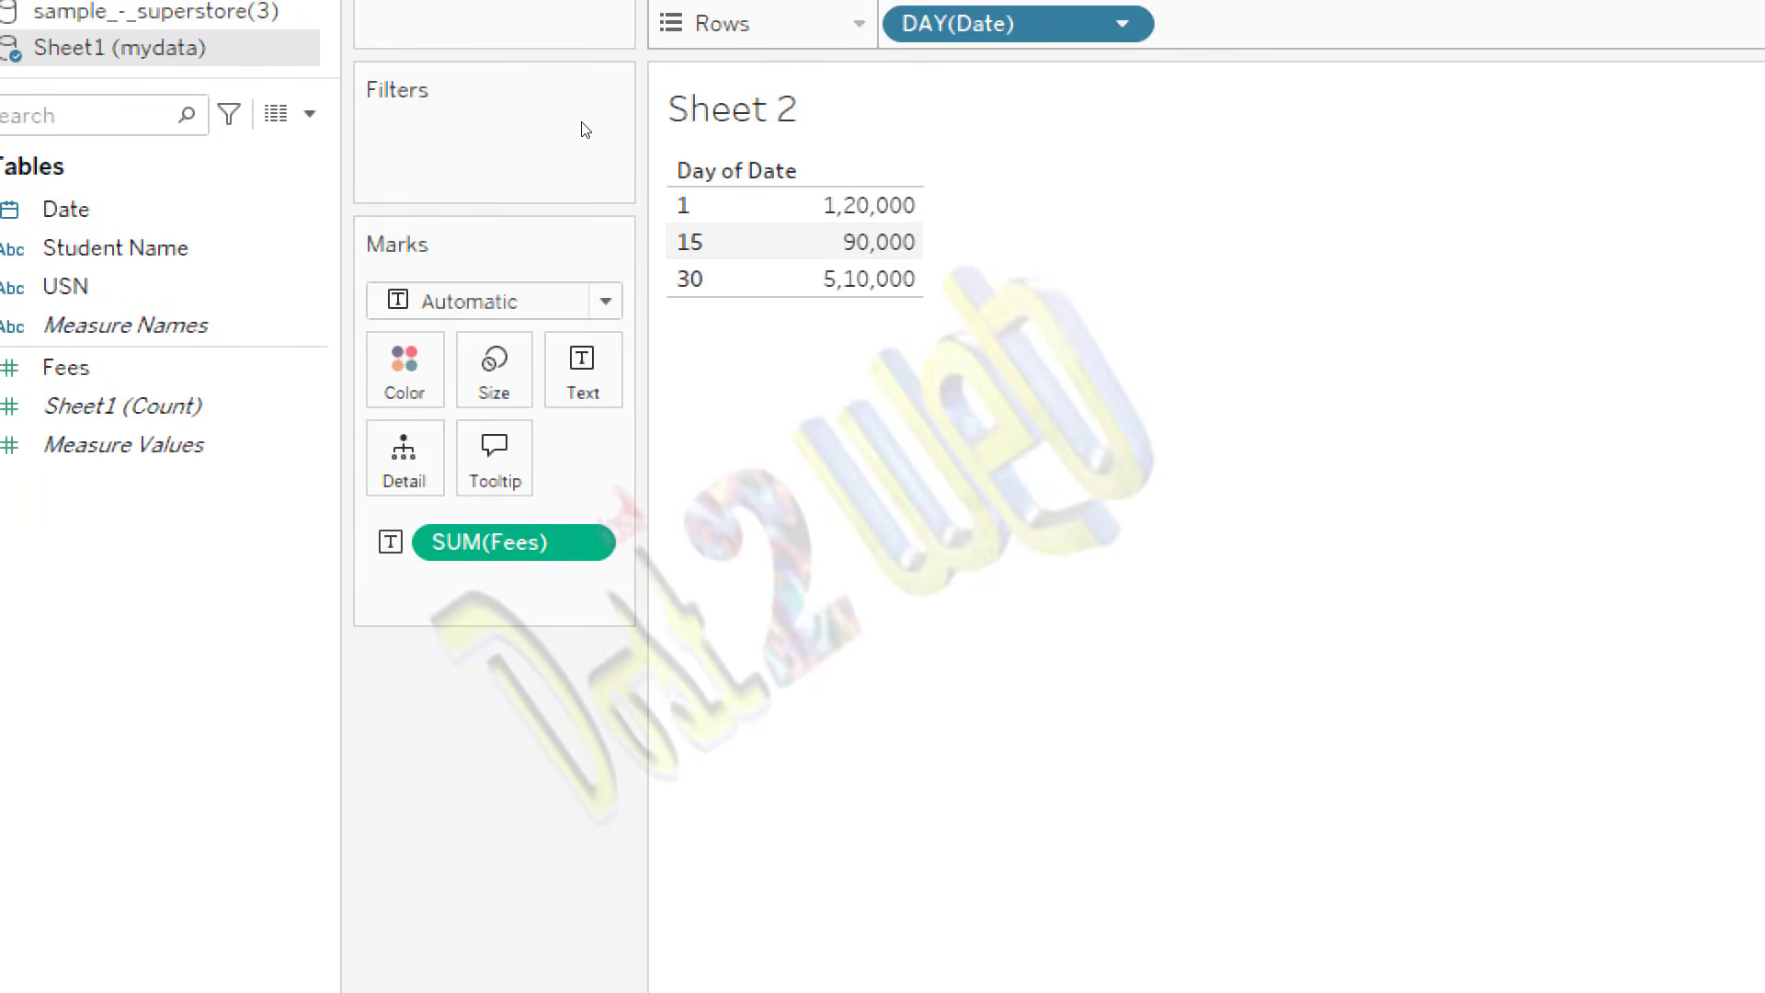
# Step: Set the Date field on Rows back to the Year level
pyautogui.click(1122, 24)
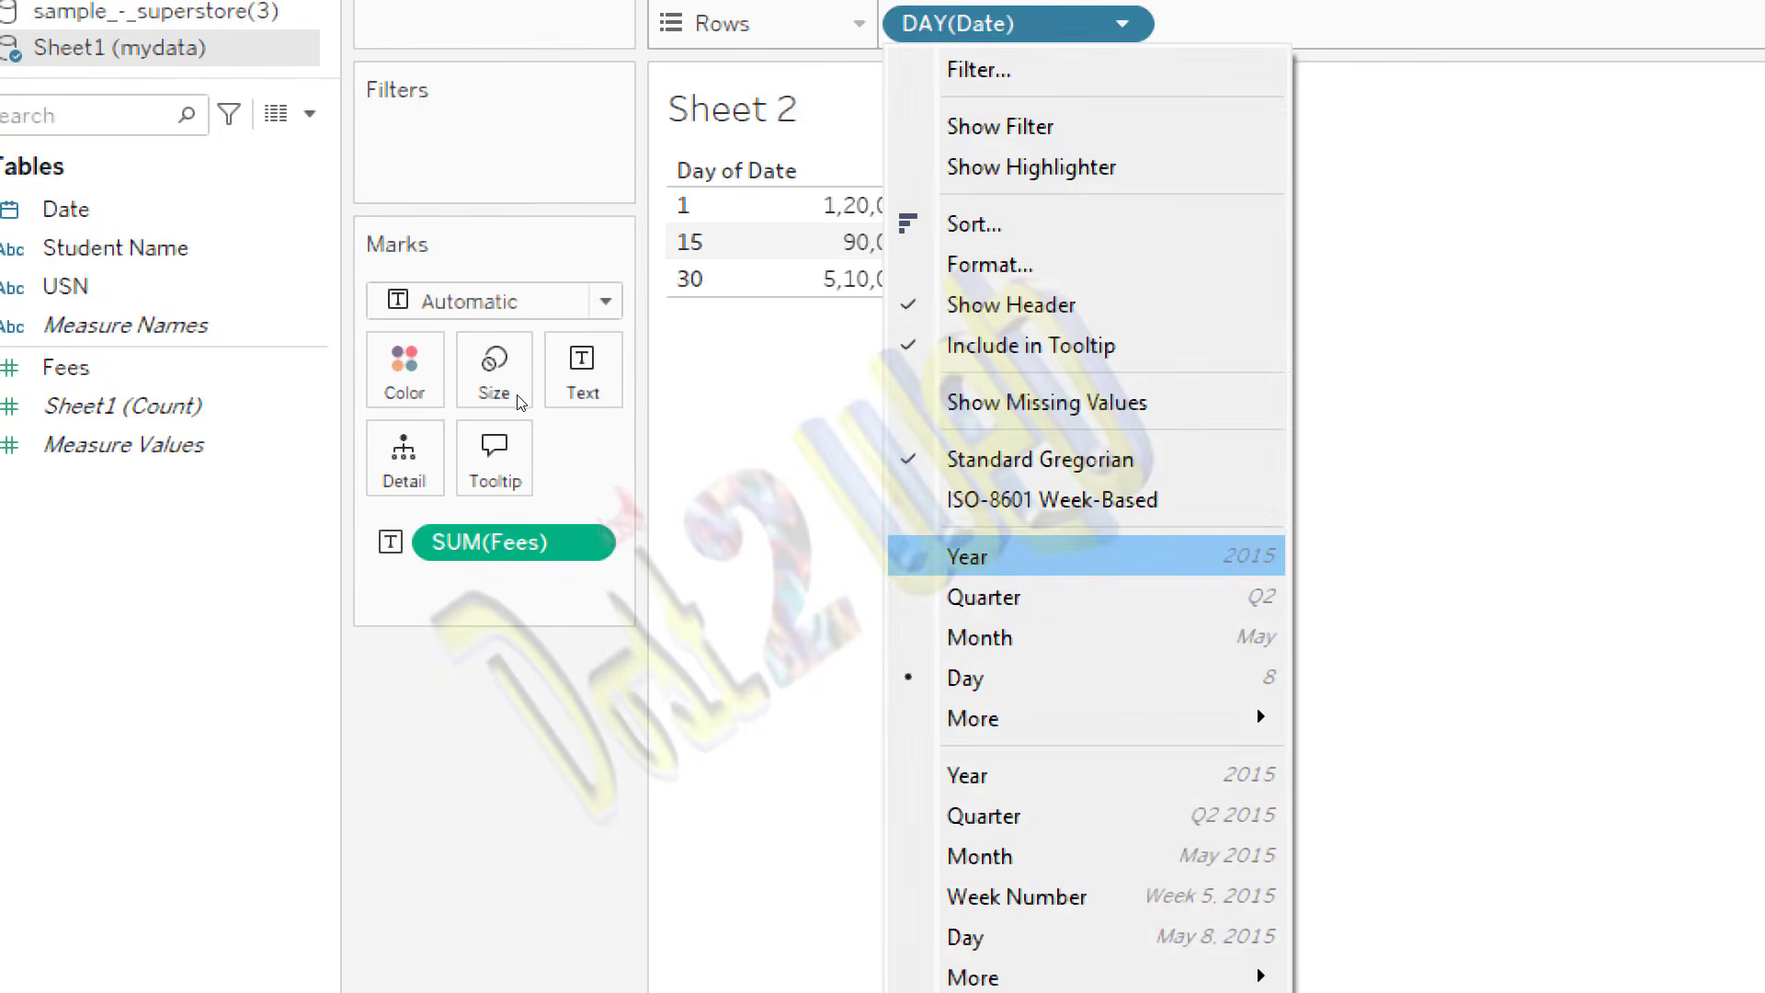
pyautogui.click(967, 556)
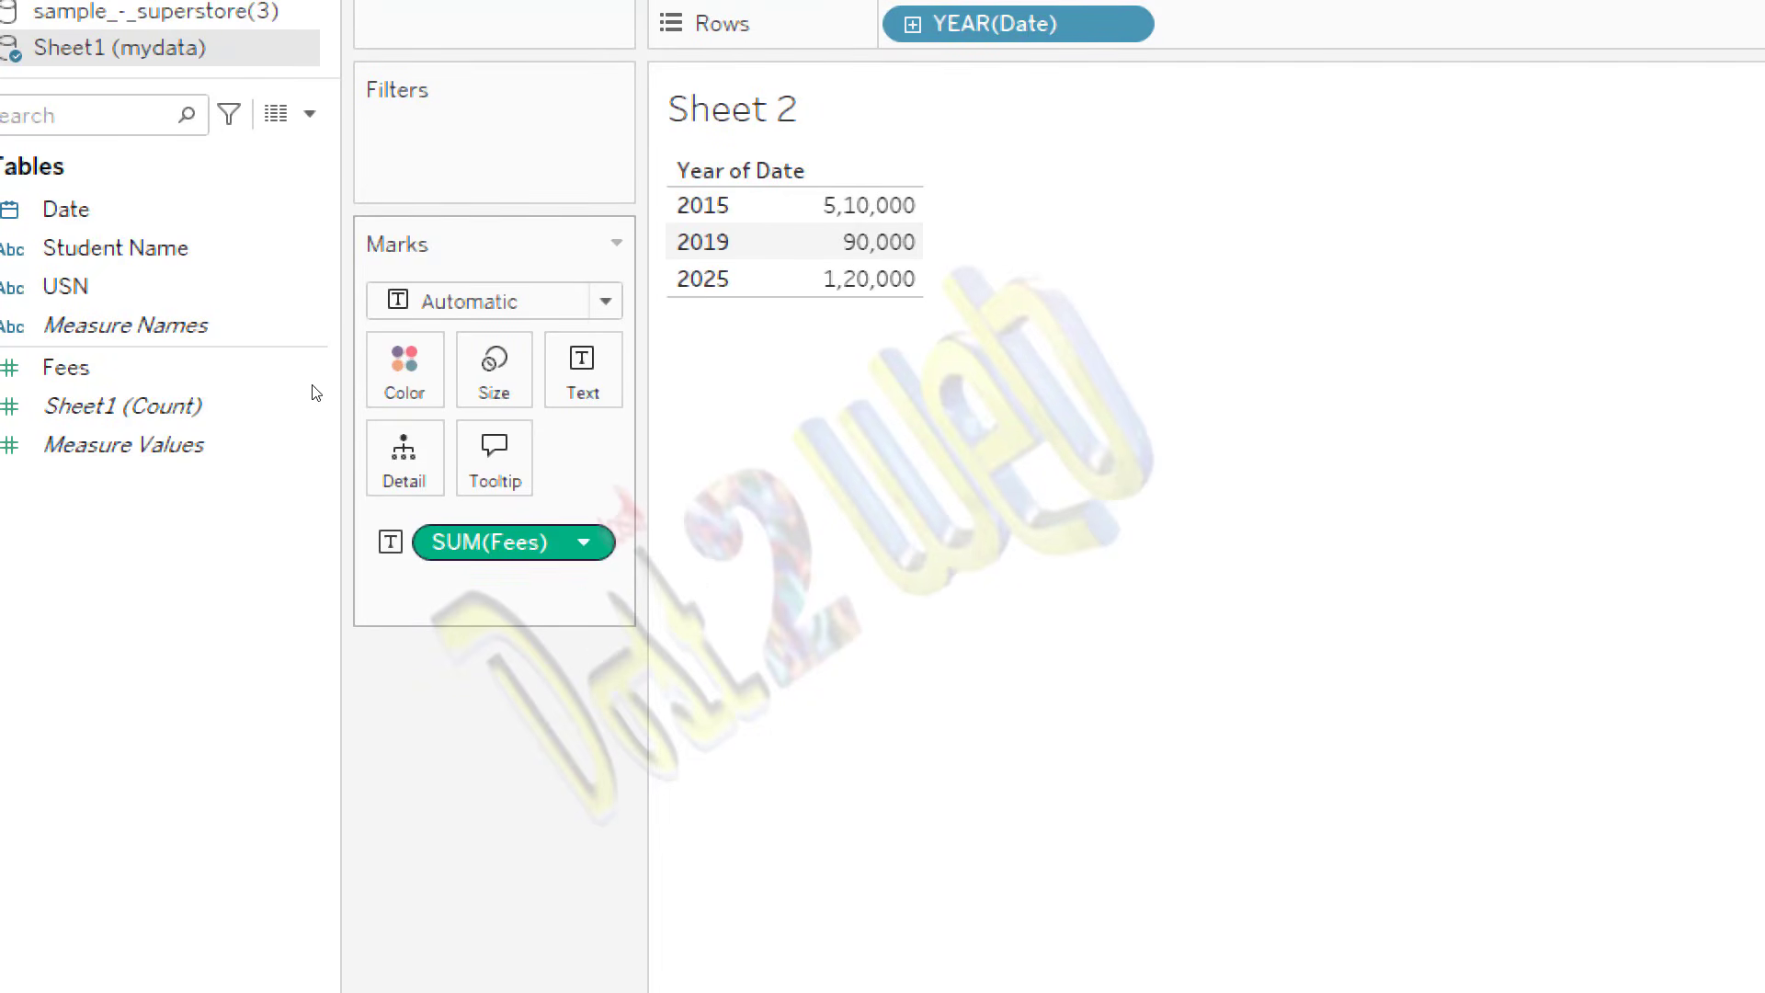
pyautogui.click(583, 542)
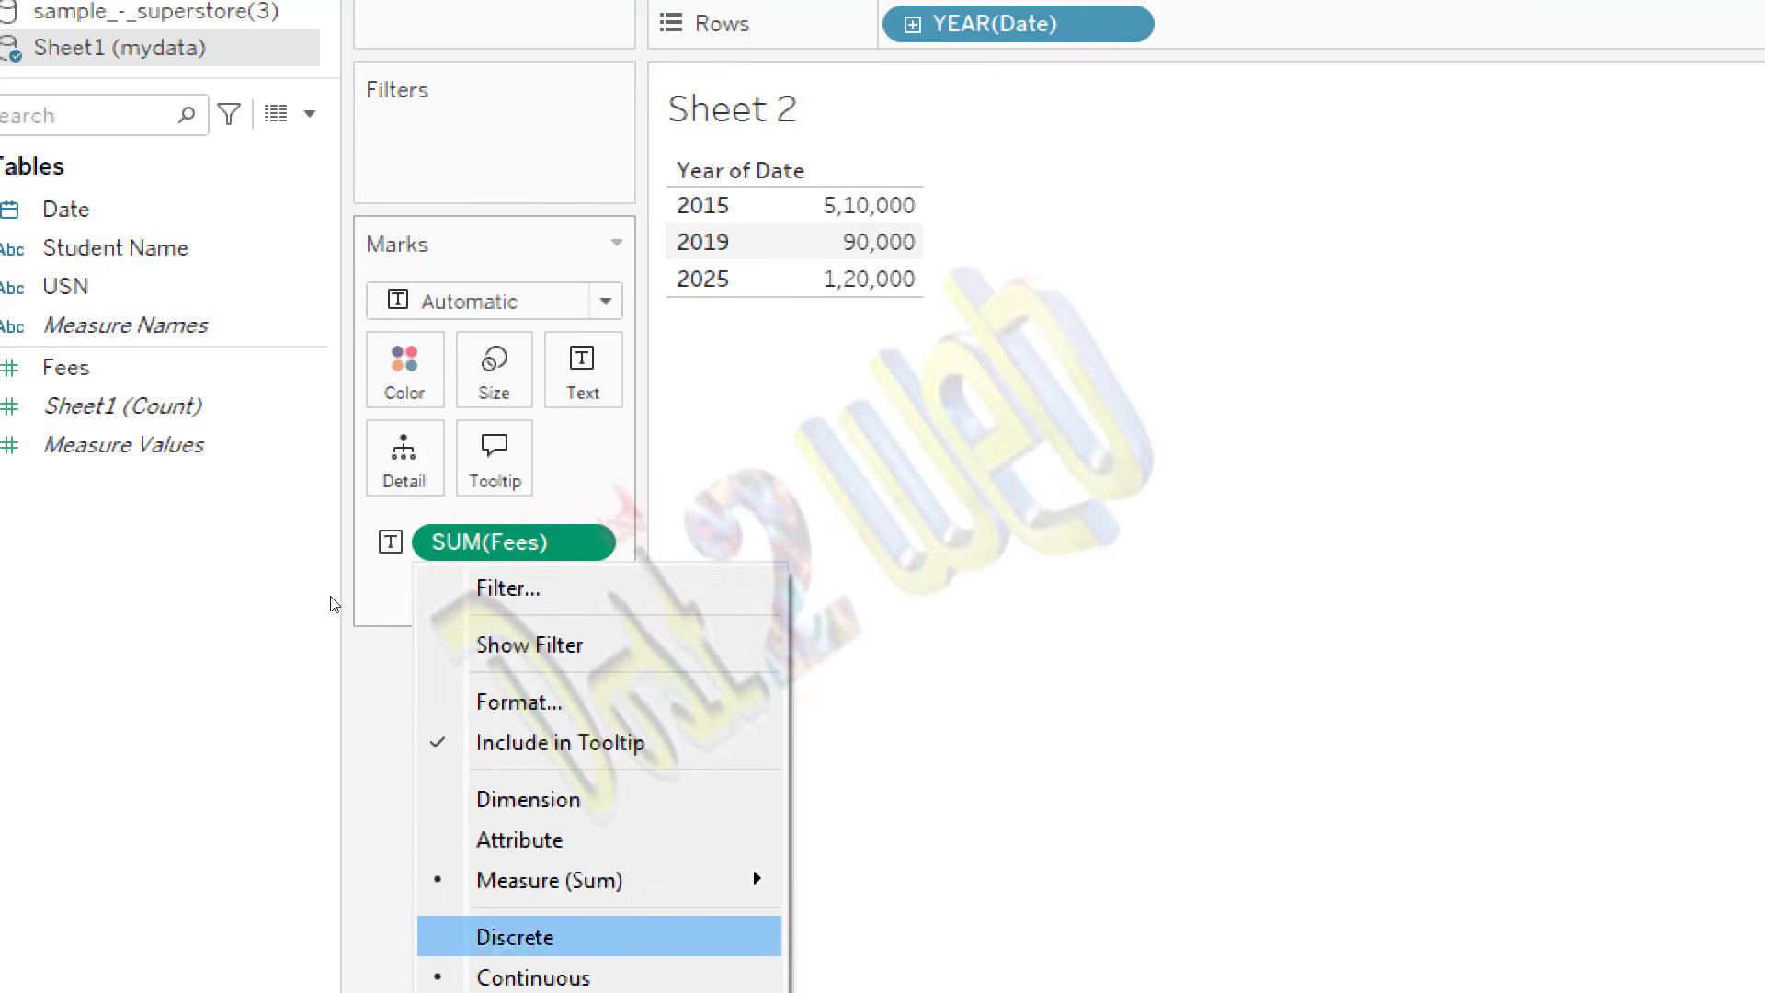
pyautogui.moveTo(550, 880)
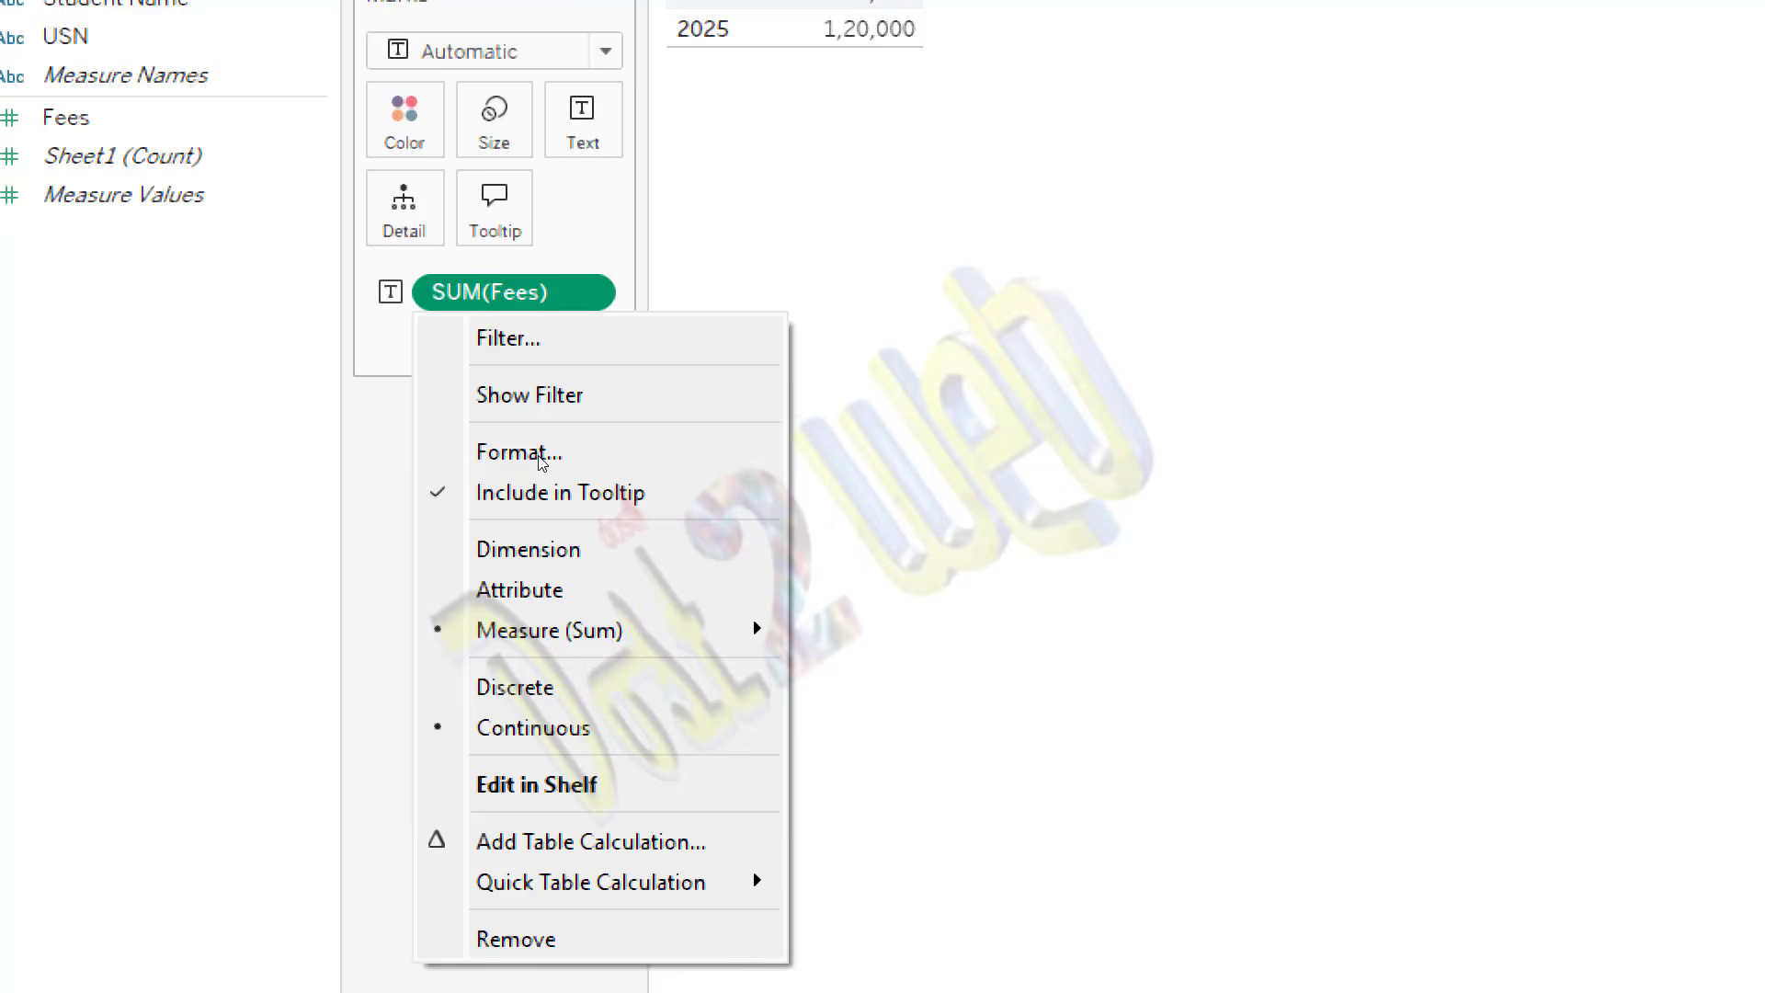
pyautogui.press('Escape')
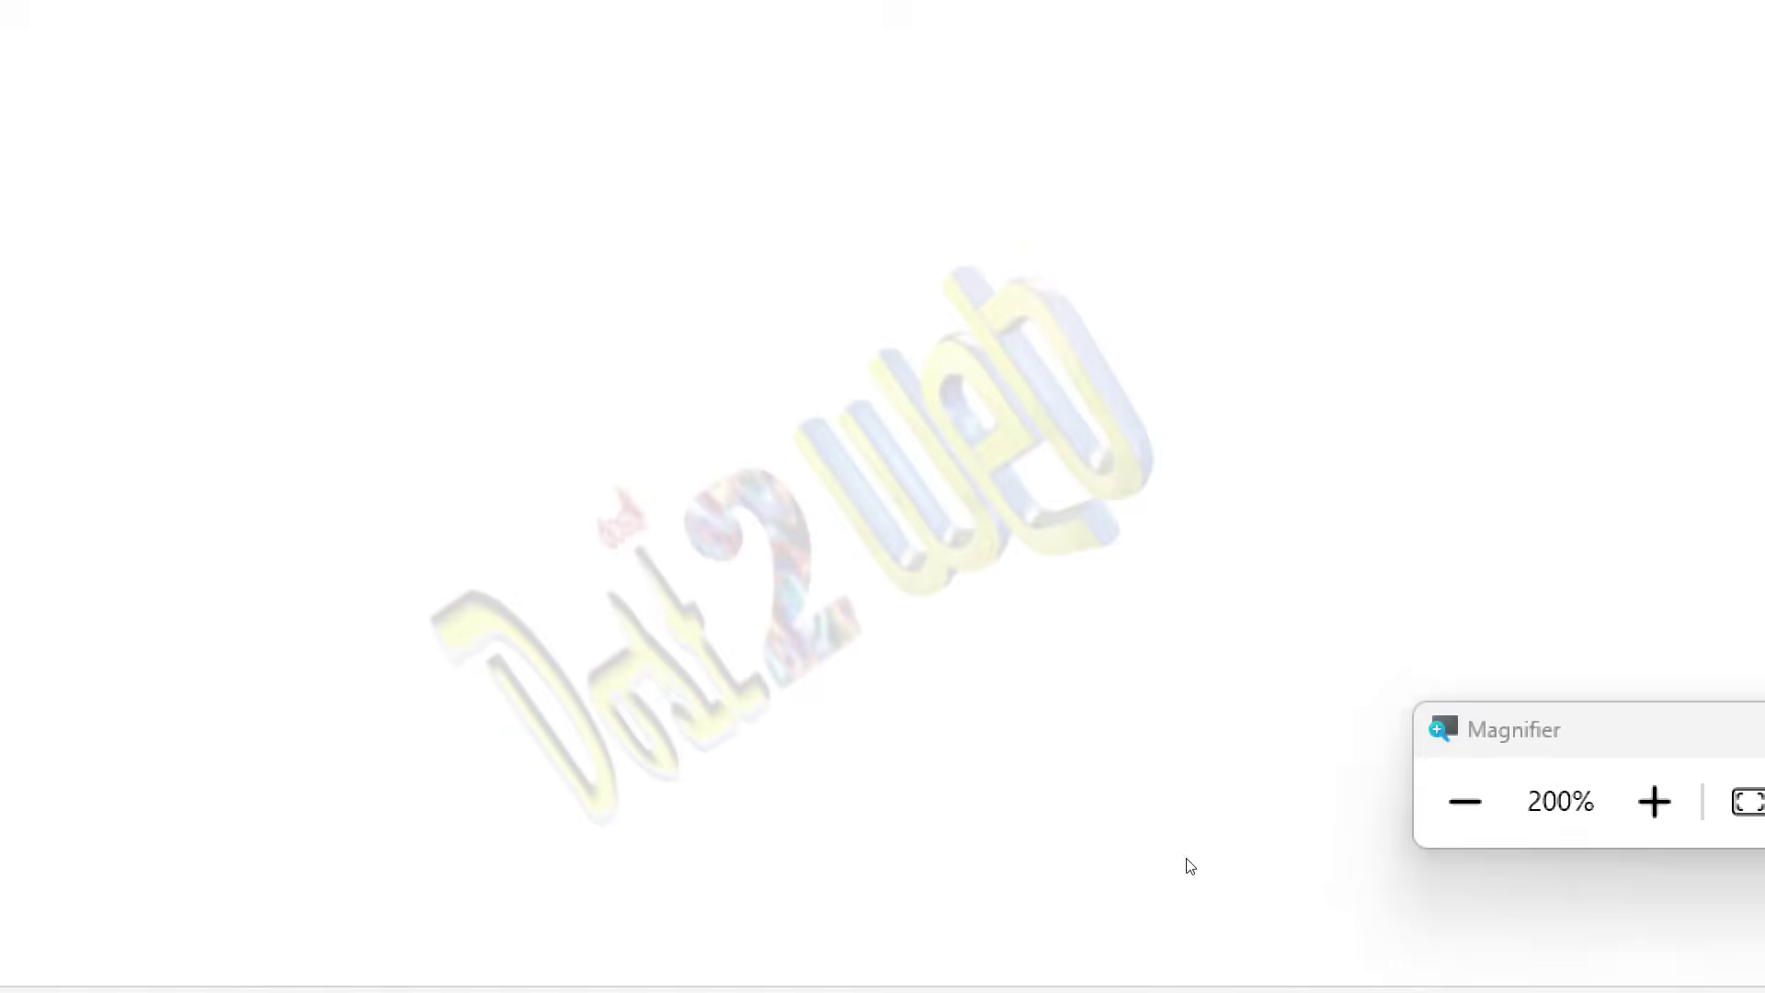
pyautogui.press('super+minus')
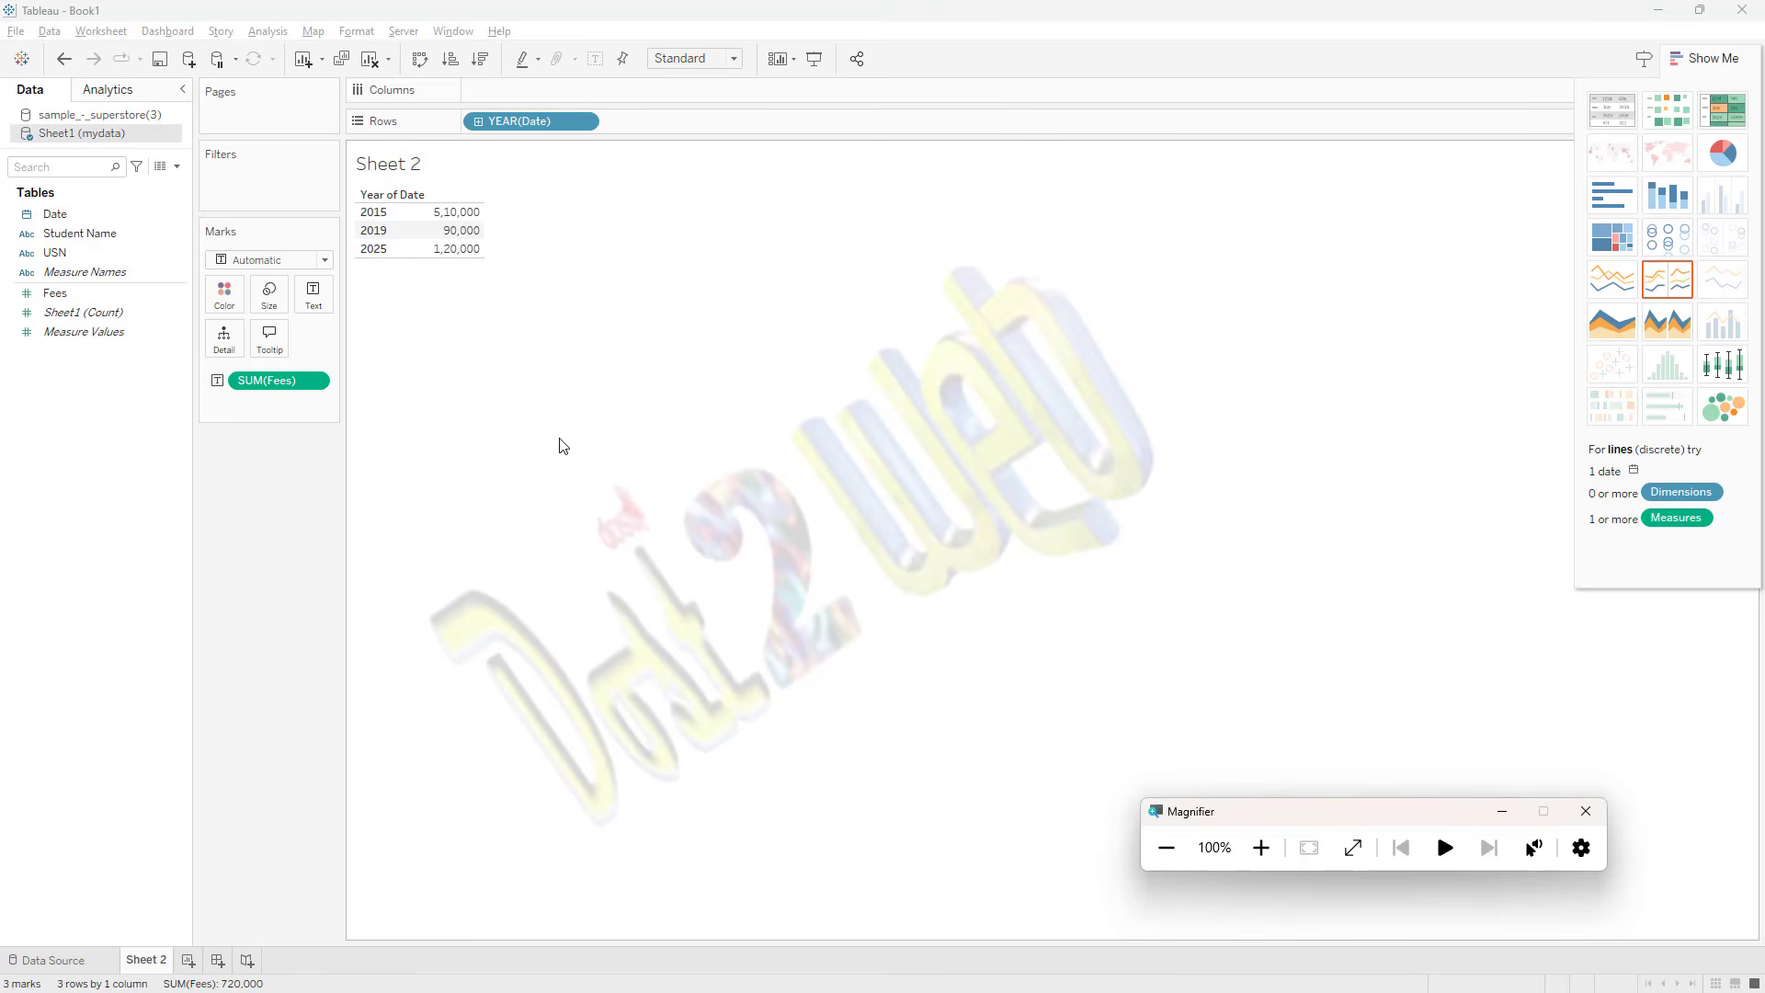
pyautogui.click(316, 381)
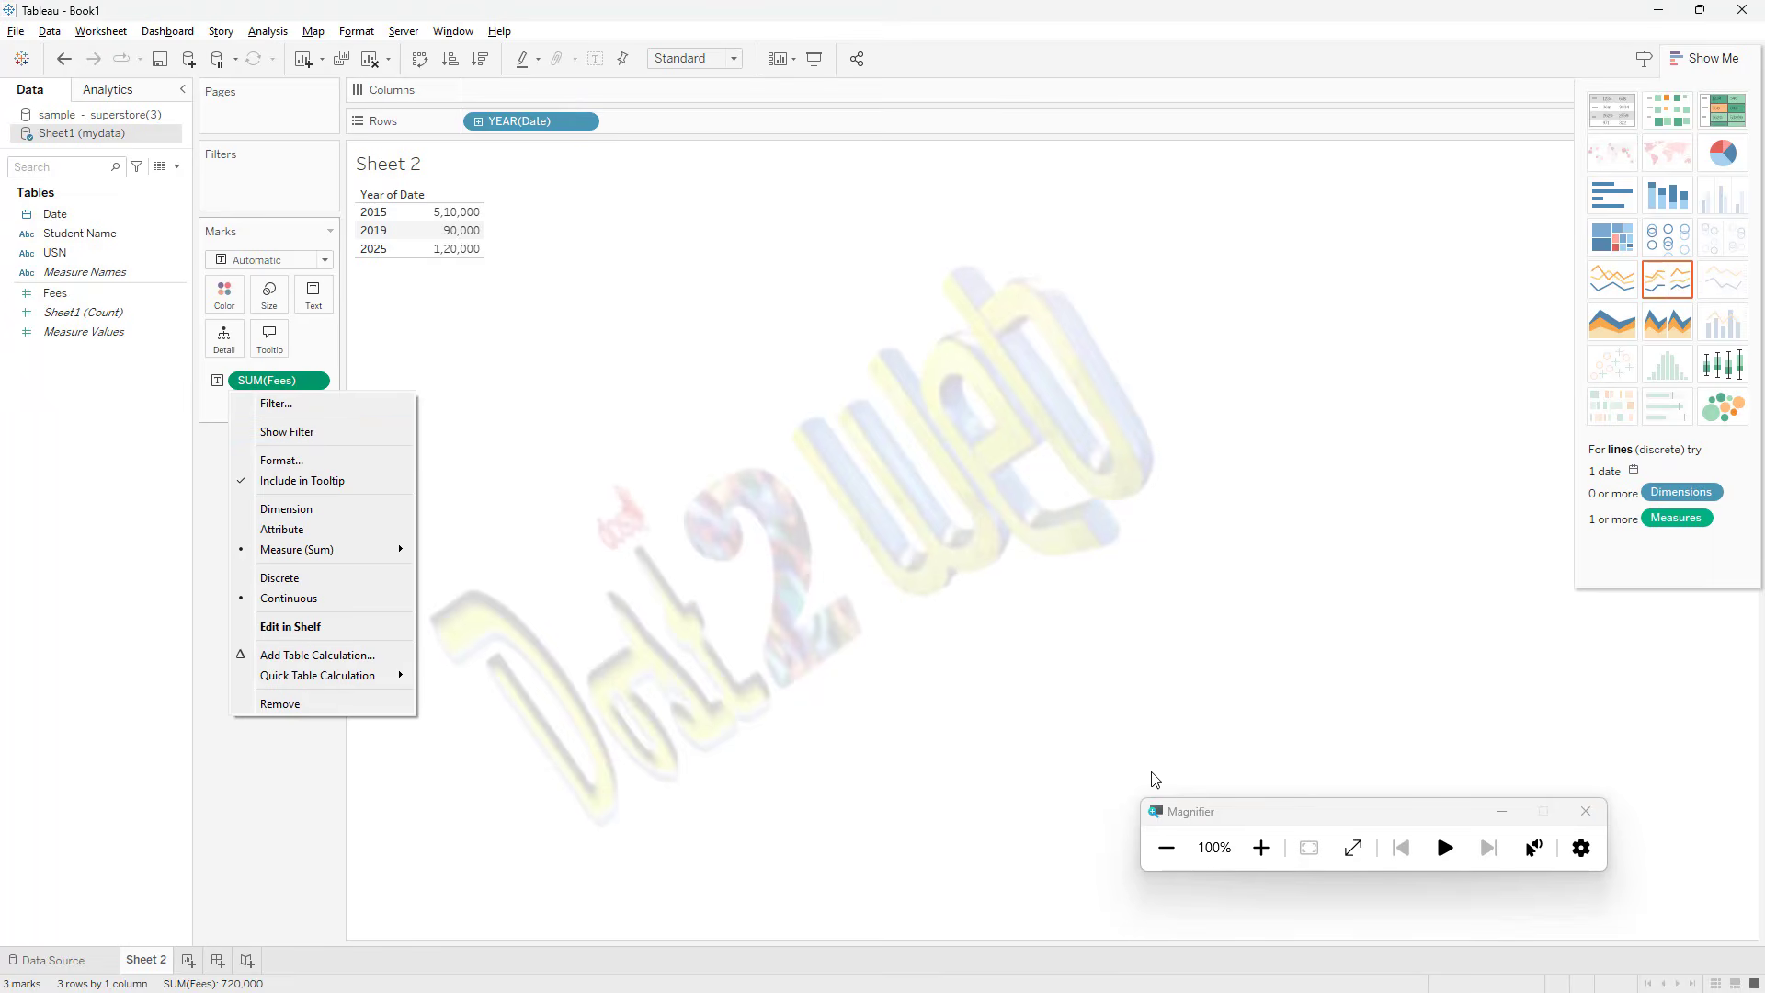
pyautogui.click(1258, 850)
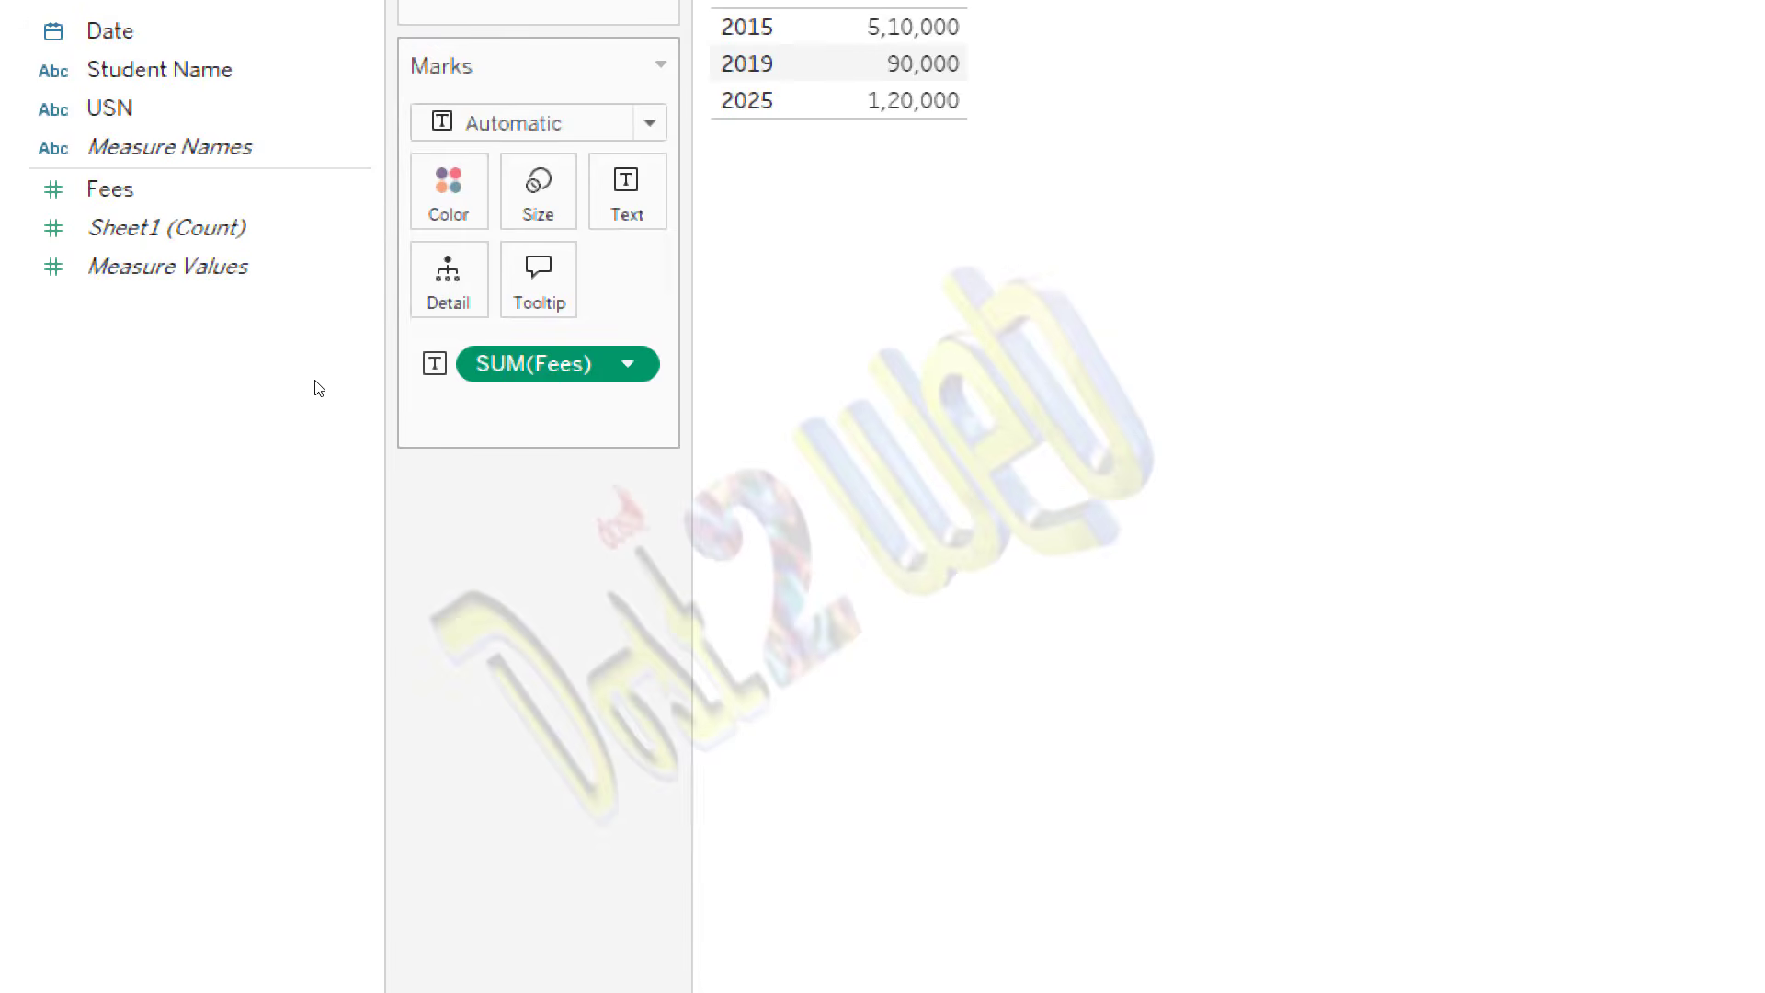
# Step: Open the format settings of the SUM(Fees) mark and show the sheet's font options
pyautogui.click(627, 364)
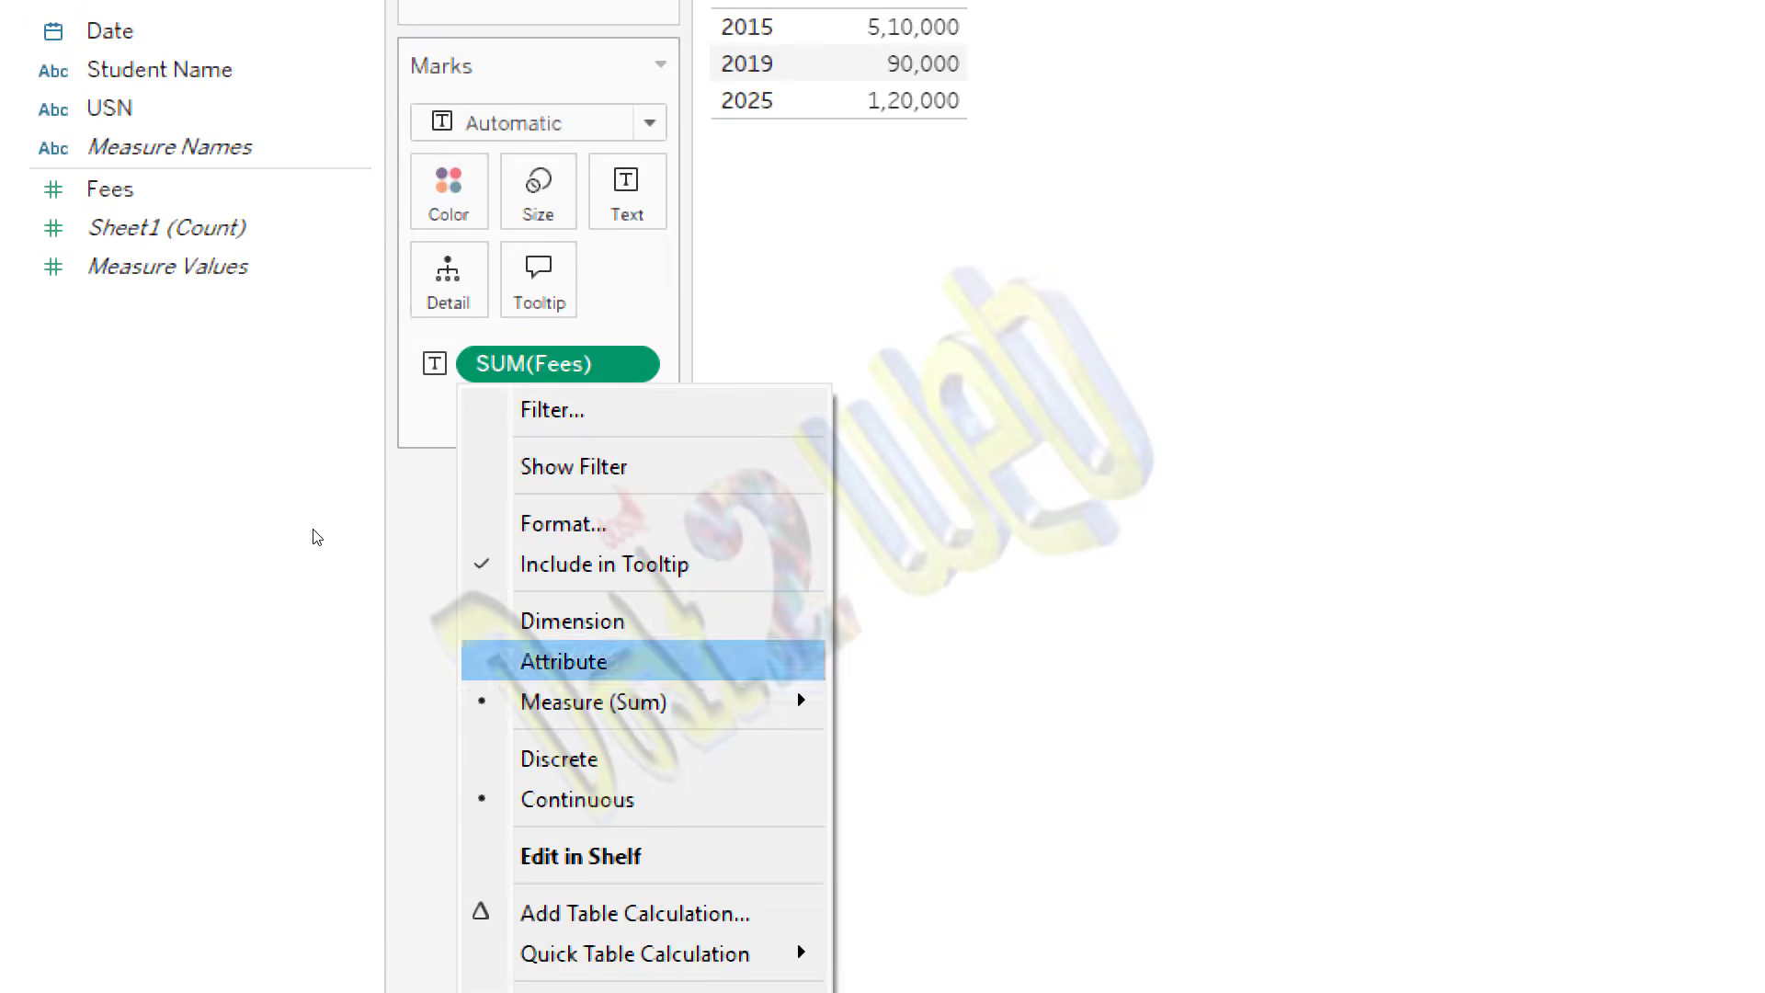
pyautogui.press('Up')
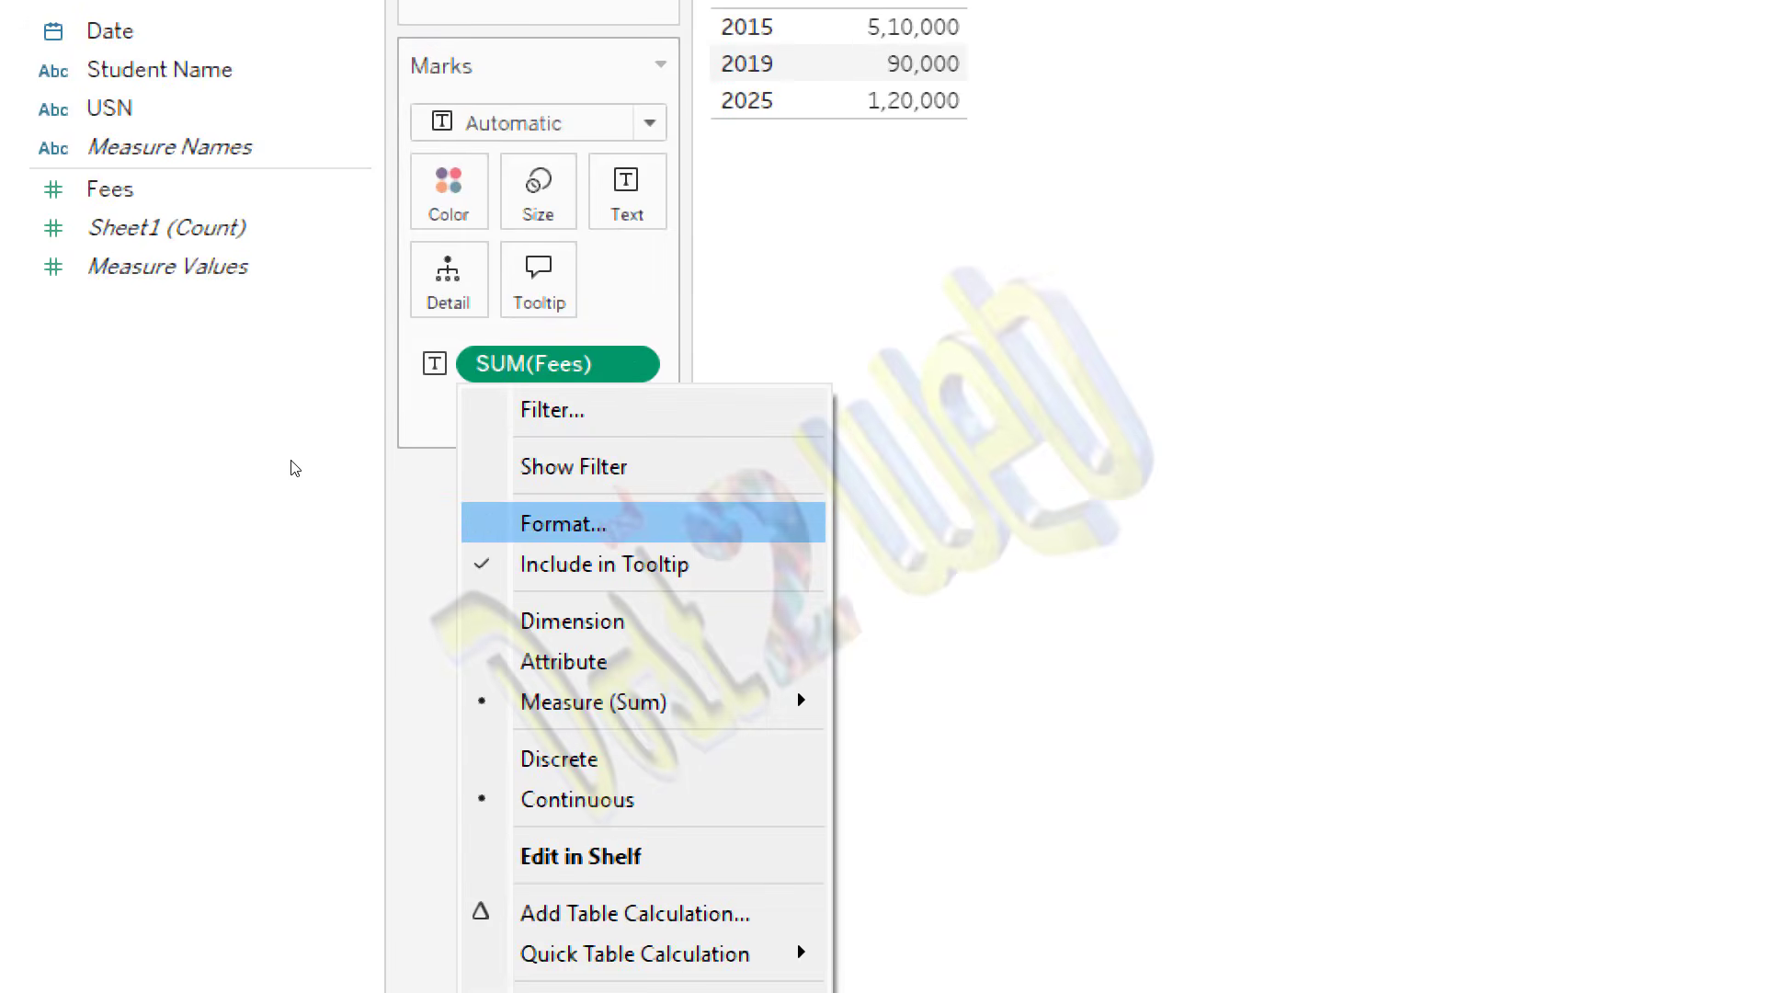
pyautogui.press('Return')
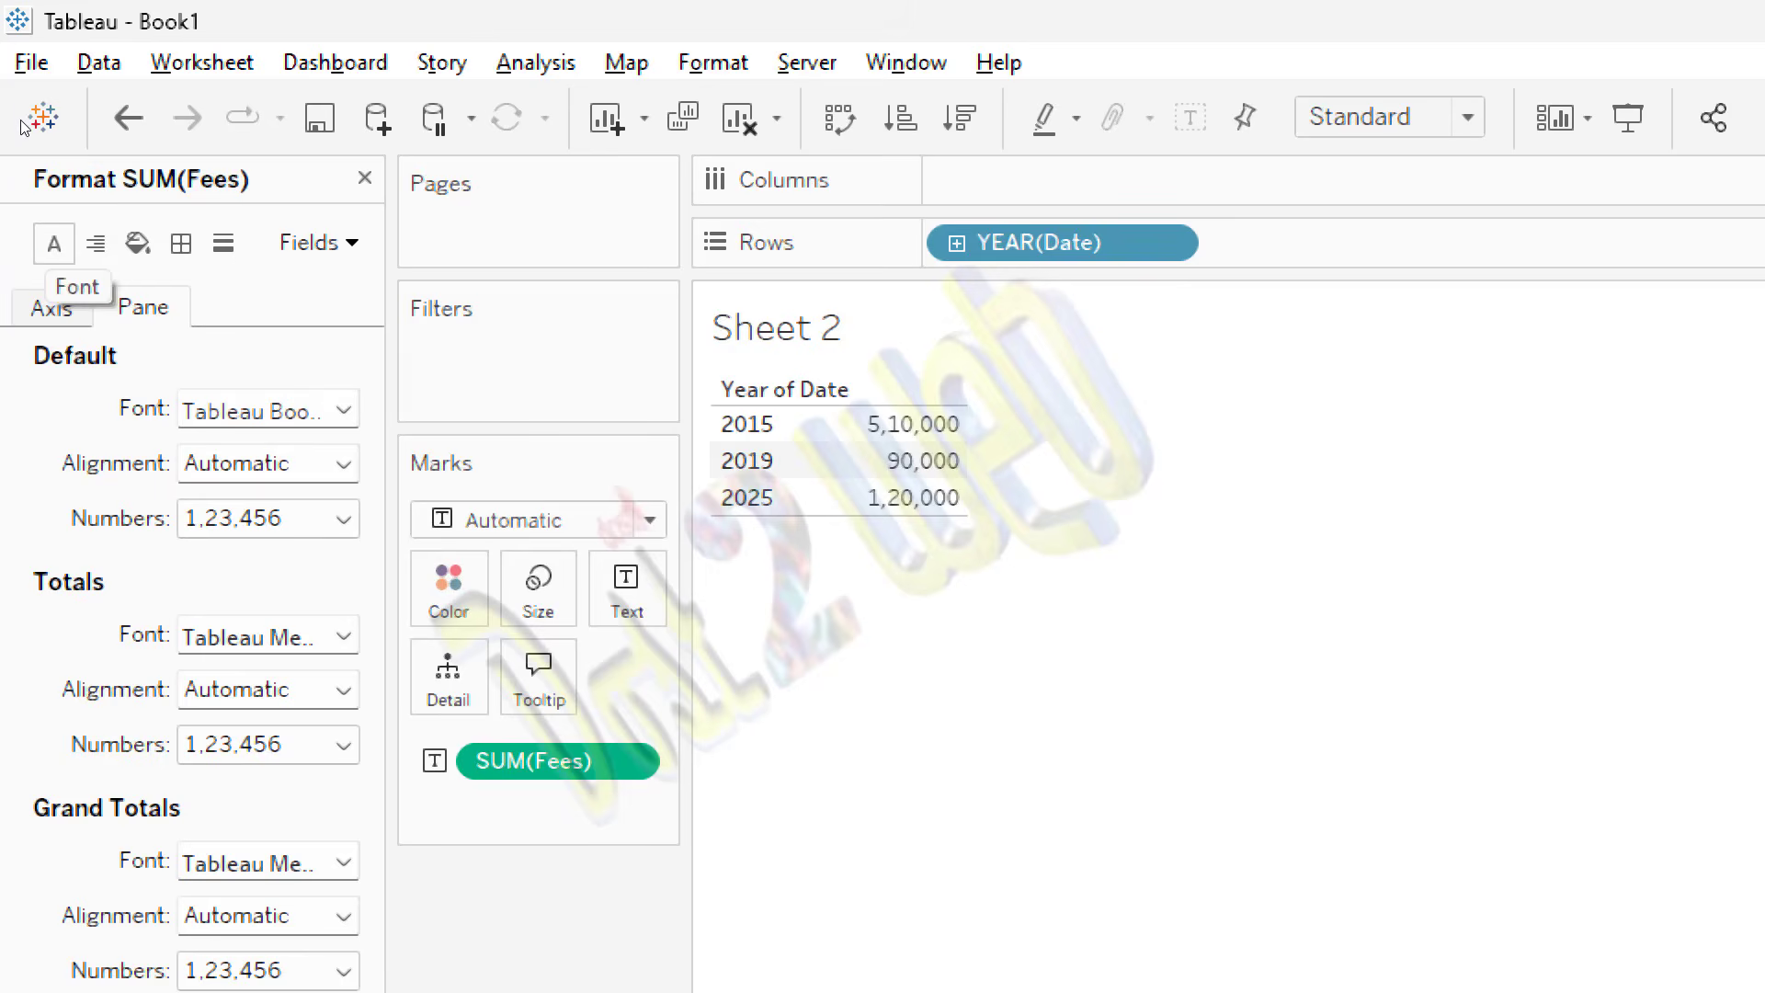
pyautogui.click(53, 243)
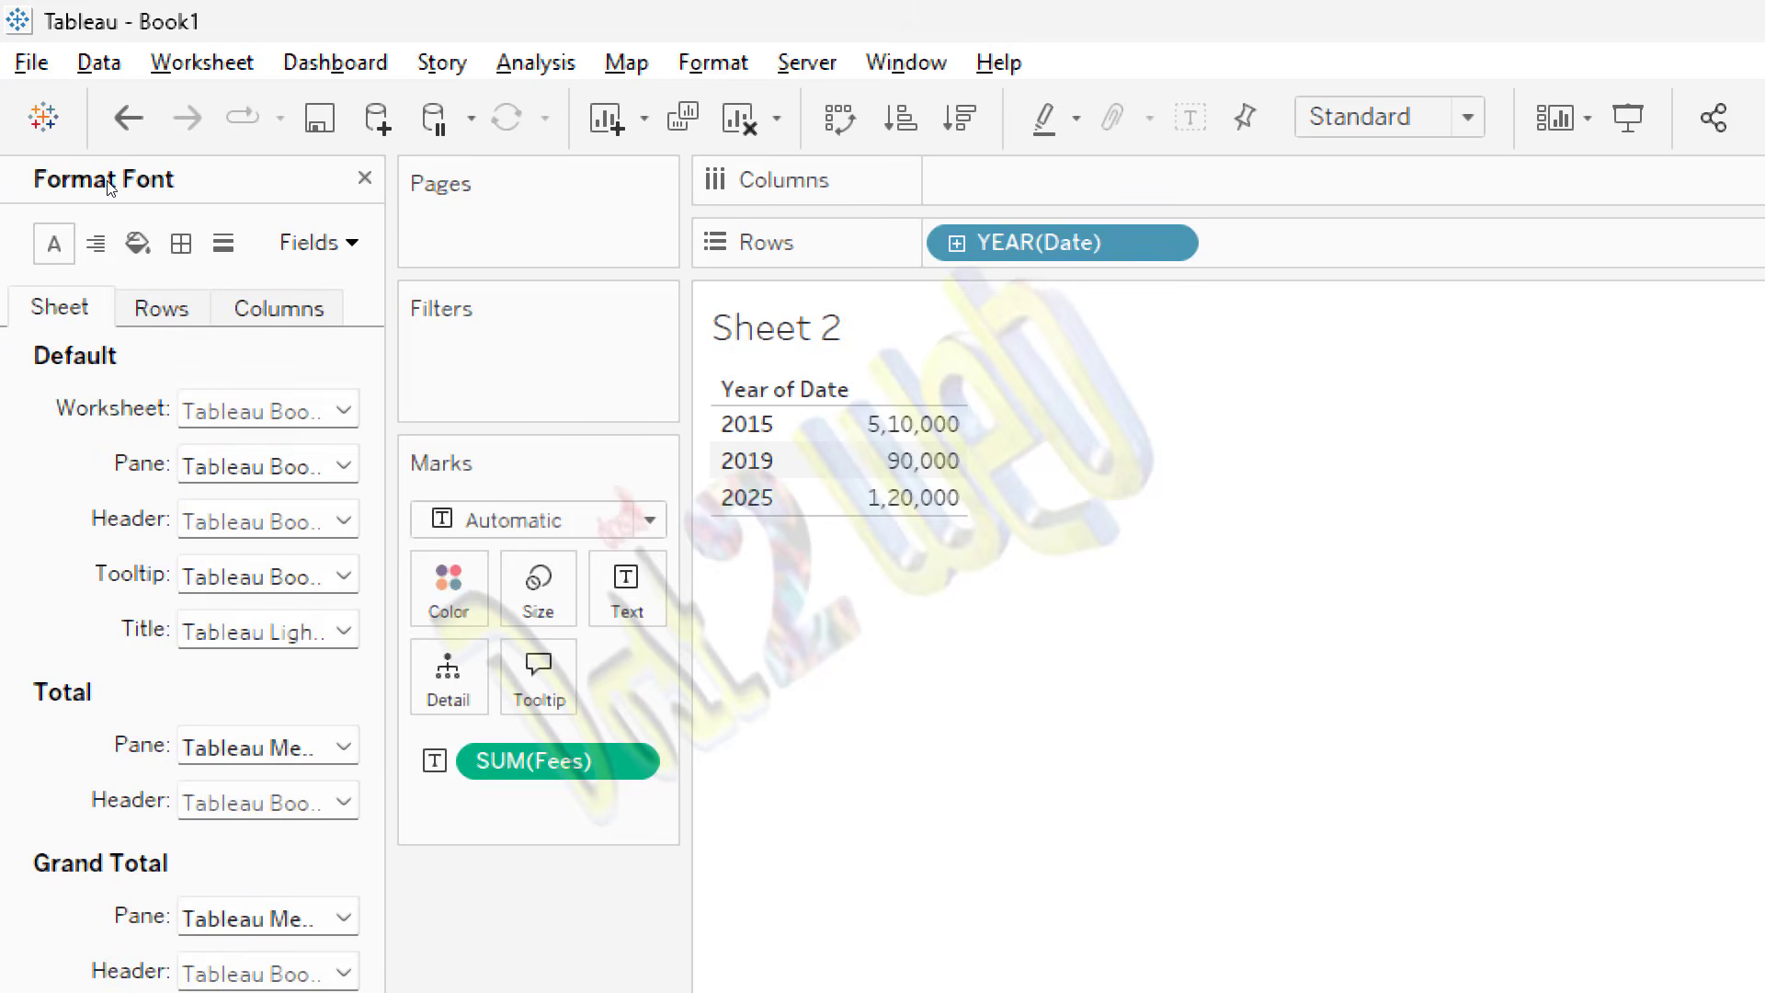
# Step: Set the worksheet's default font to bold, size 14 and orange, and close the formatting options
pyautogui.press('space')
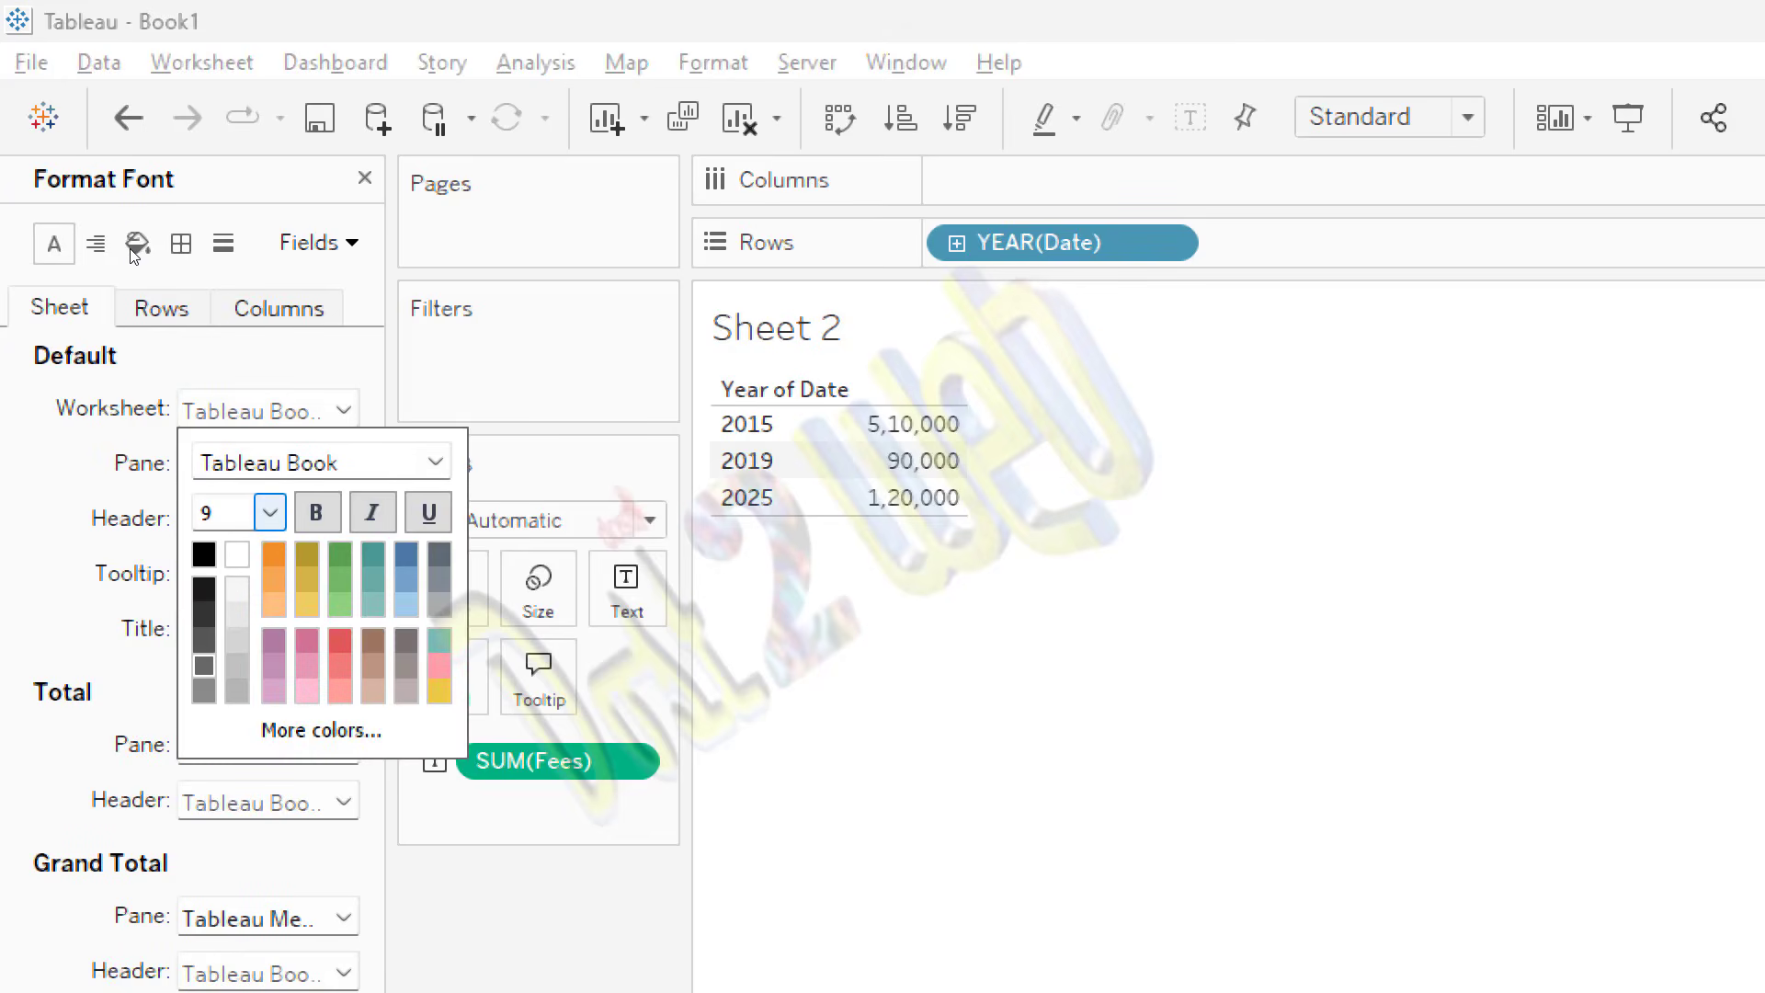
pyautogui.click(269, 512)
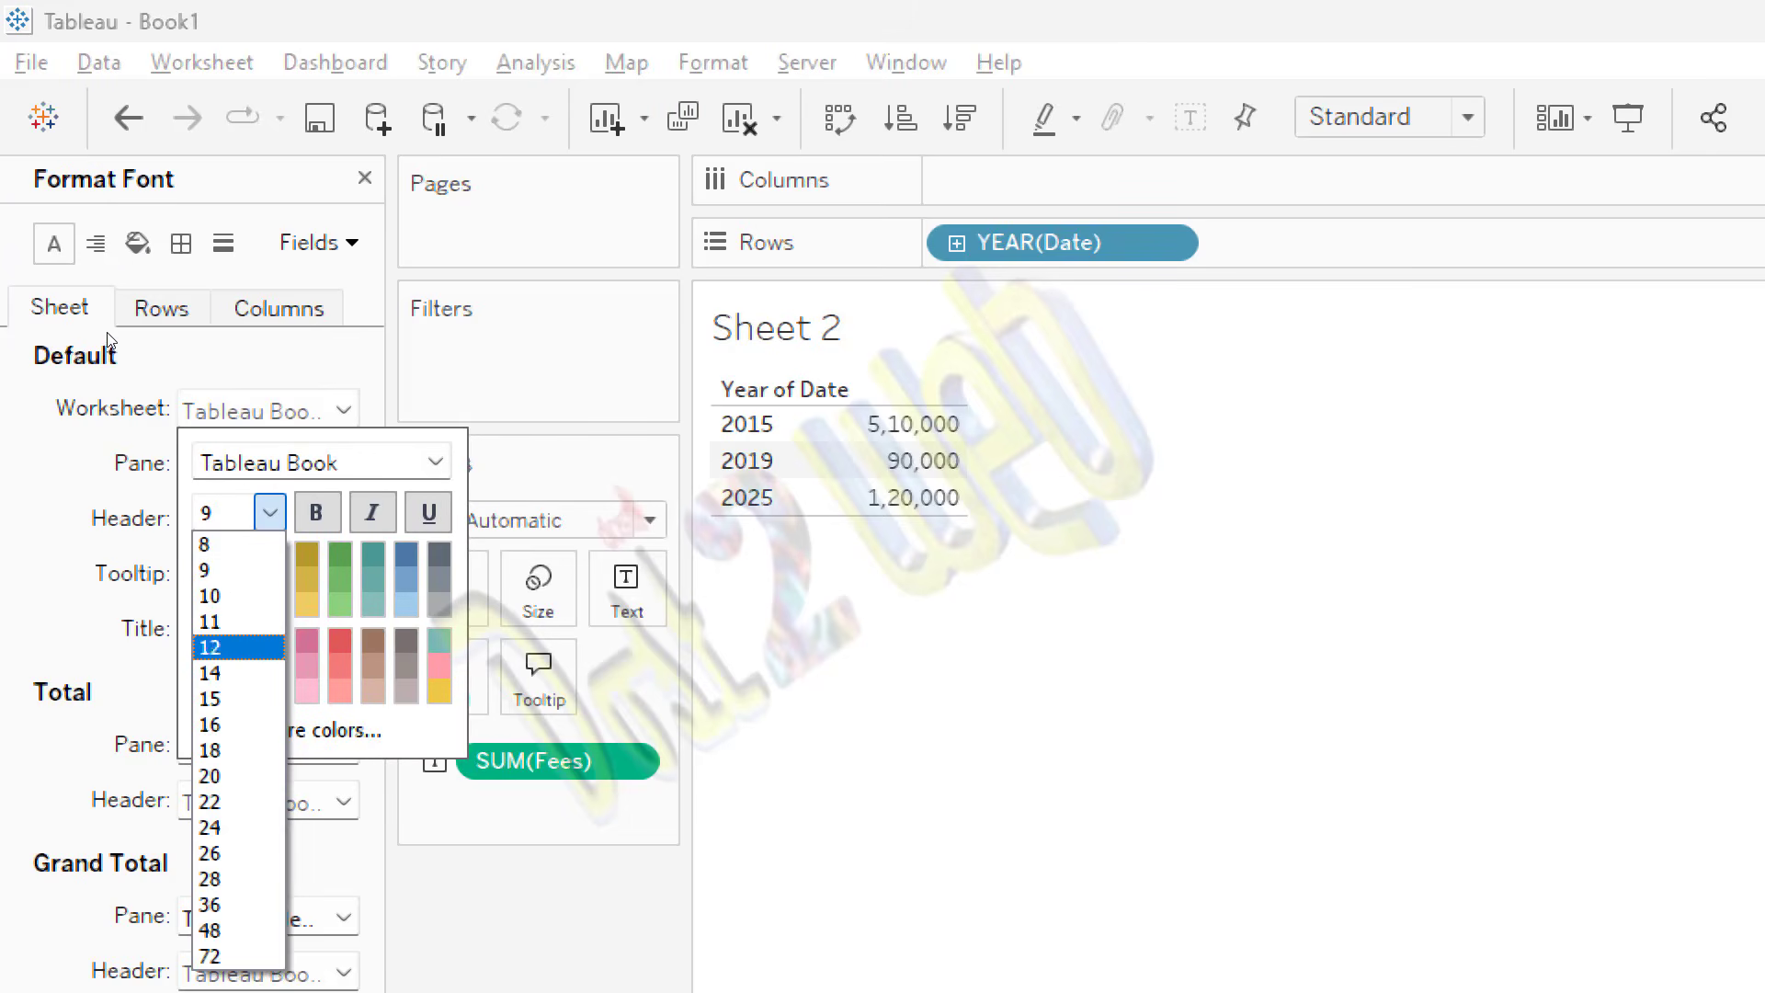
pyautogui.press('Return')
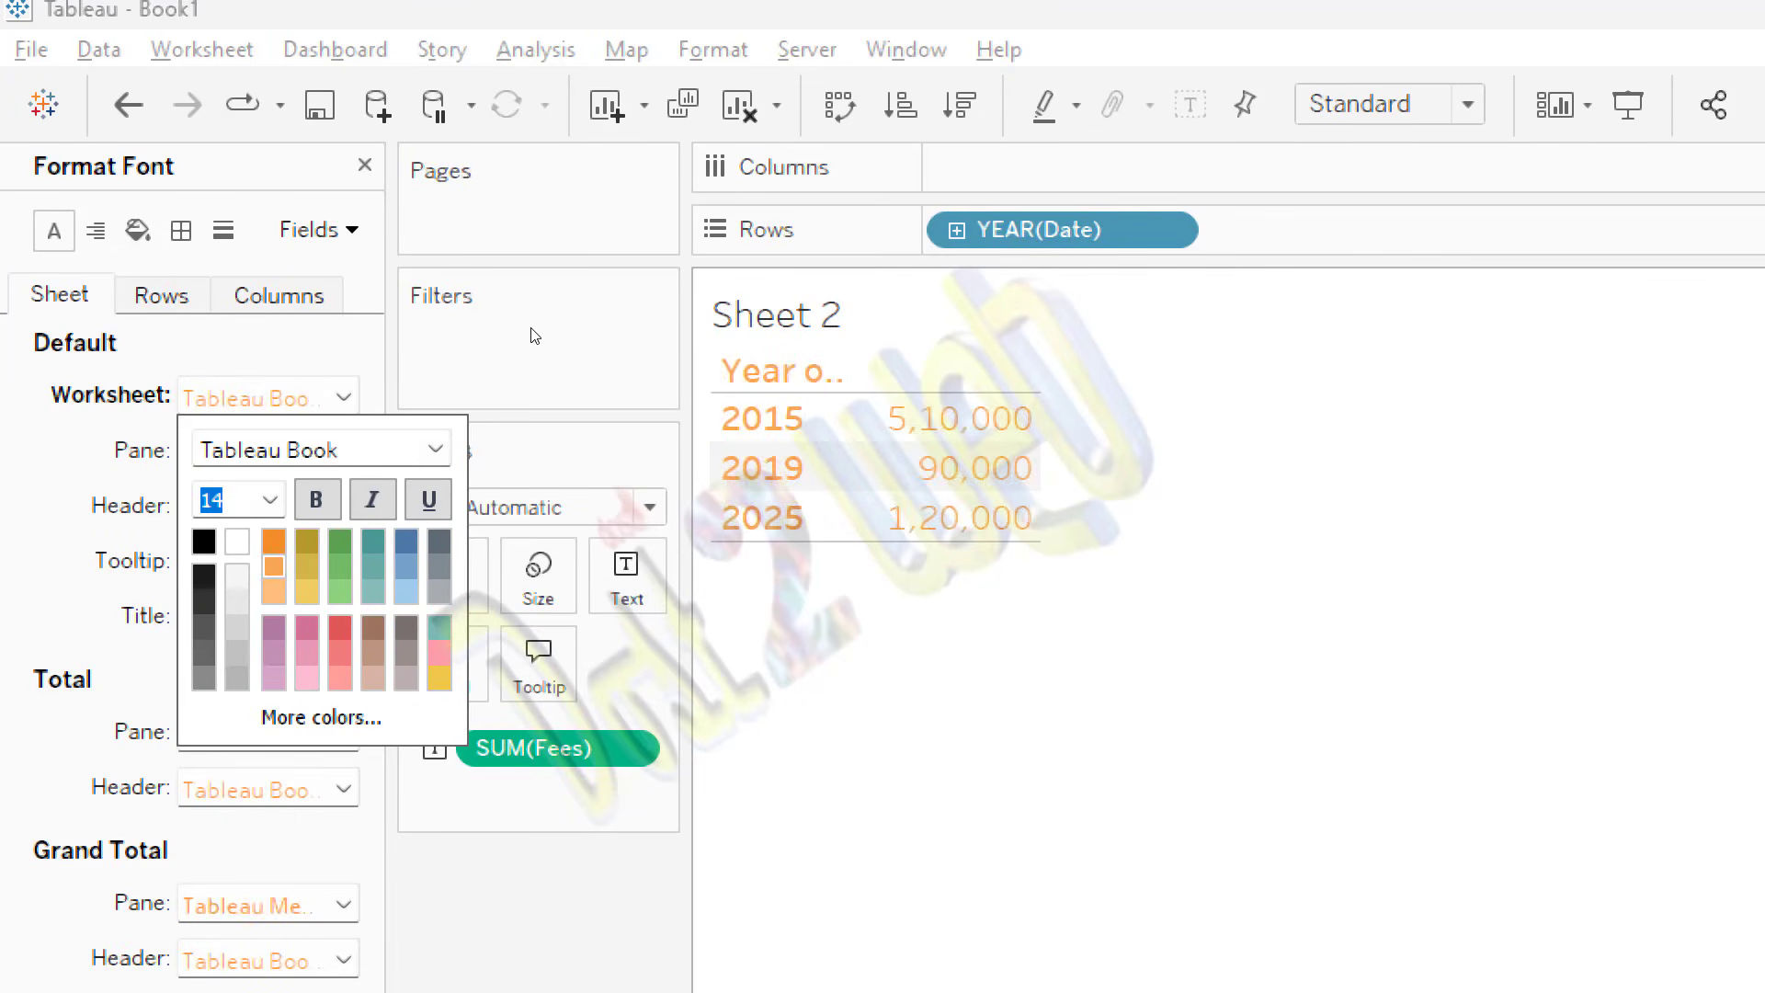
pyautogui.click(90, 187)
pyautogui.click(365, 165)
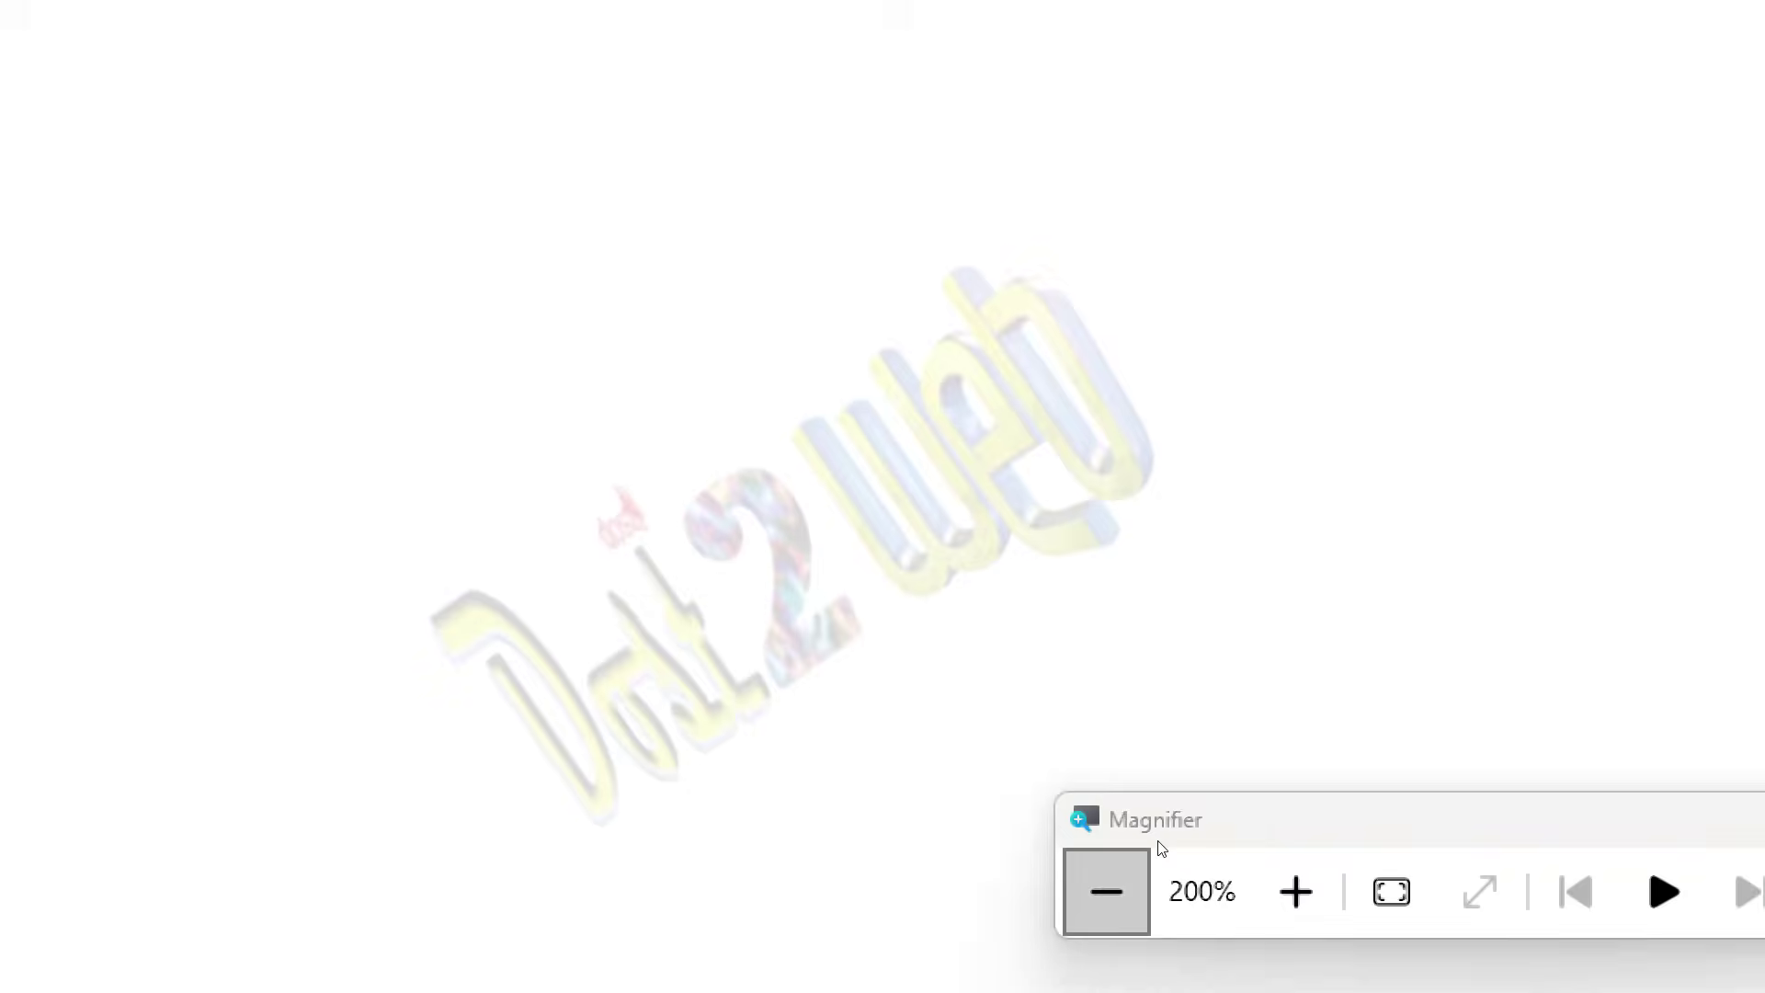
pyautogui.click(1126, 888)
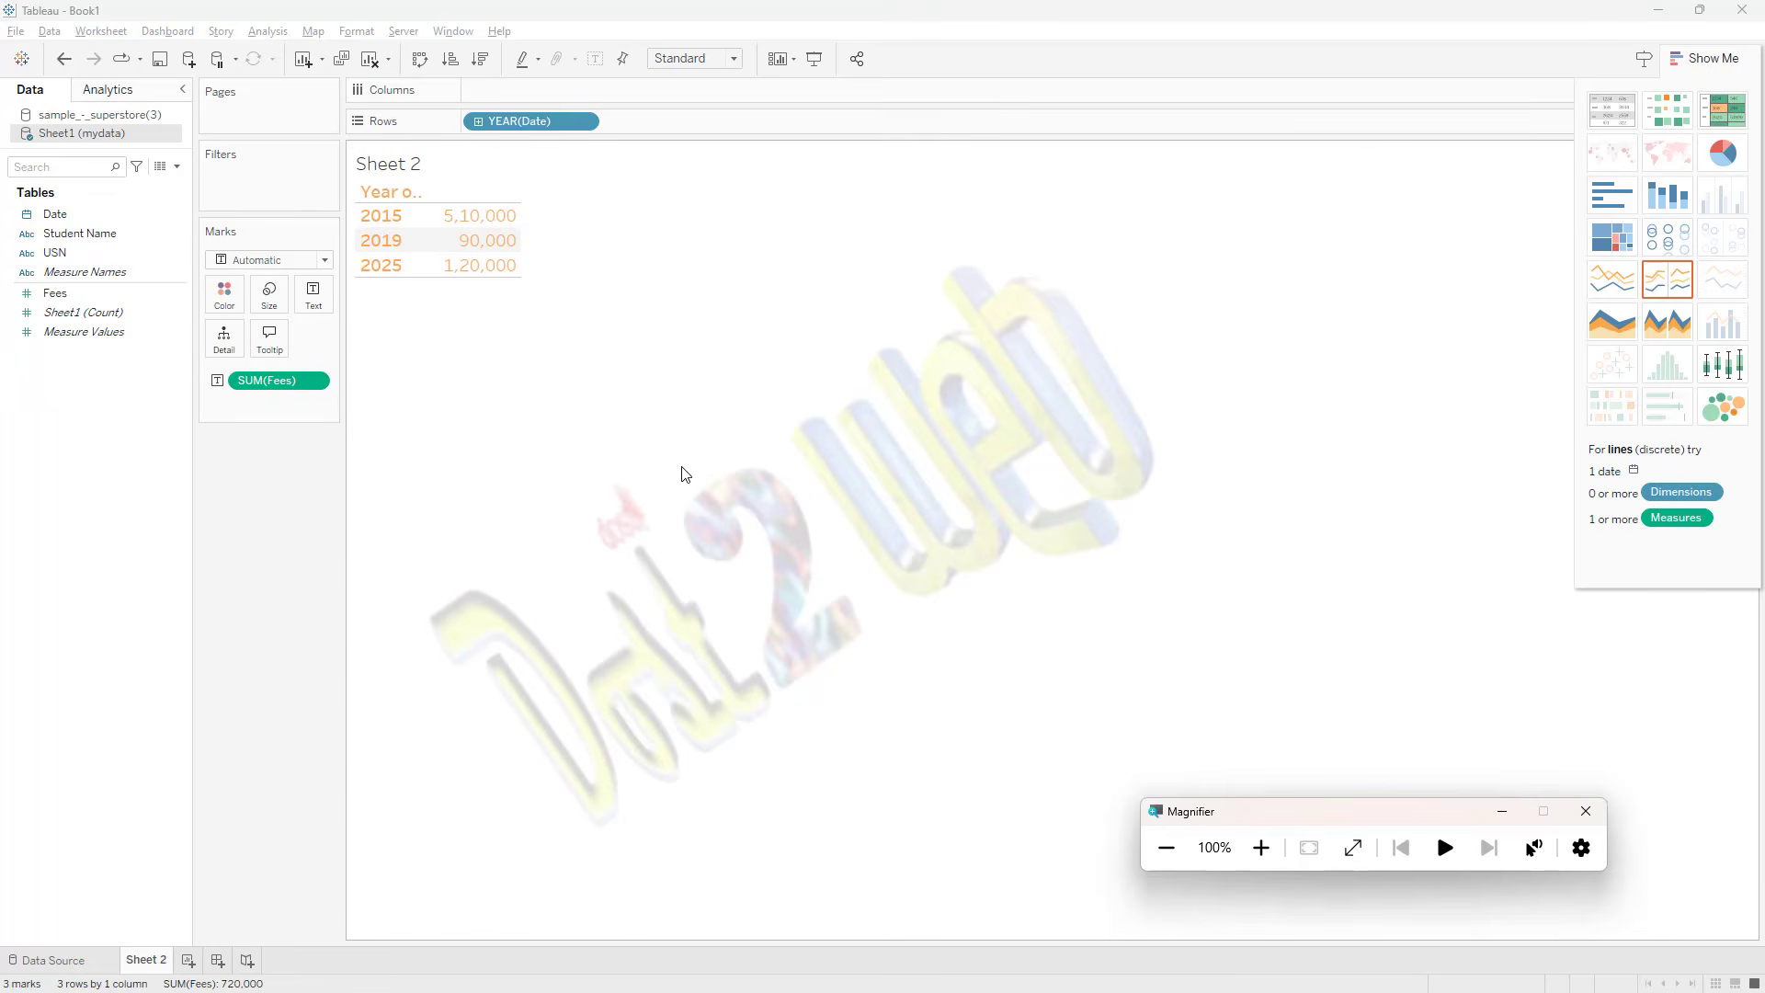
# Step: Try the fees by year view as stacked bars and as horizontal bars, and undo back to the text table
pyautogui.click(1663, 208)
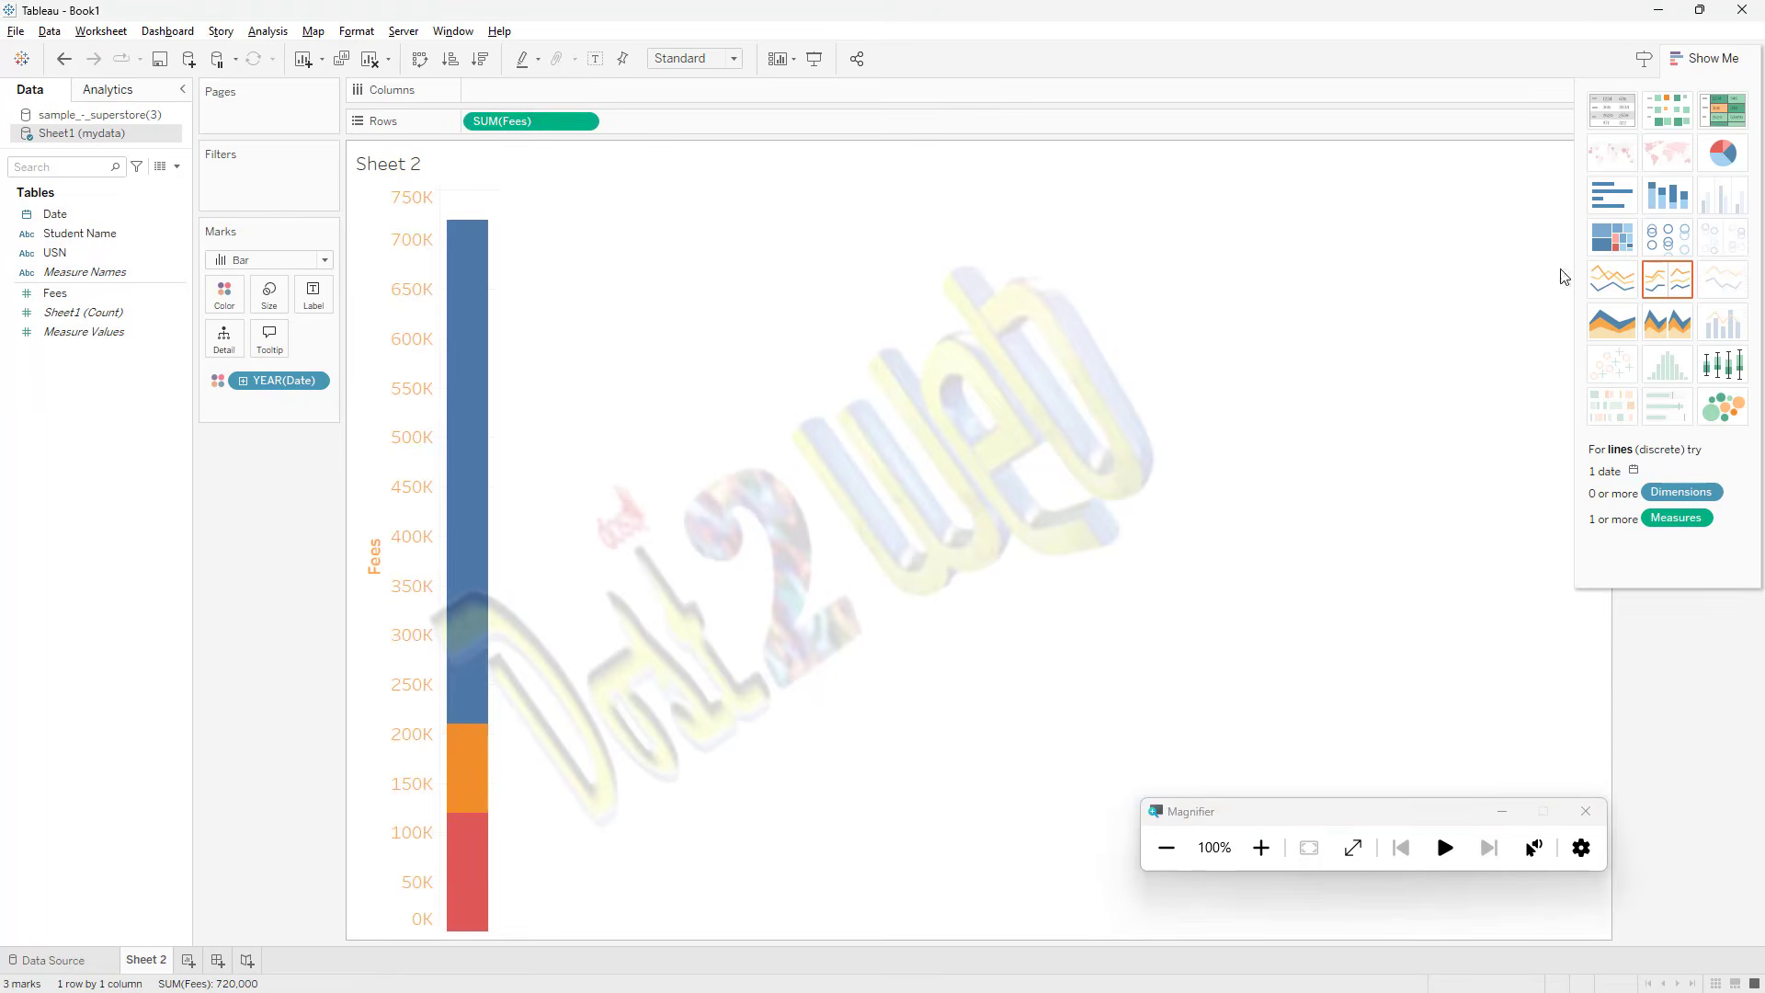
pyautogui.click(1619, 216)
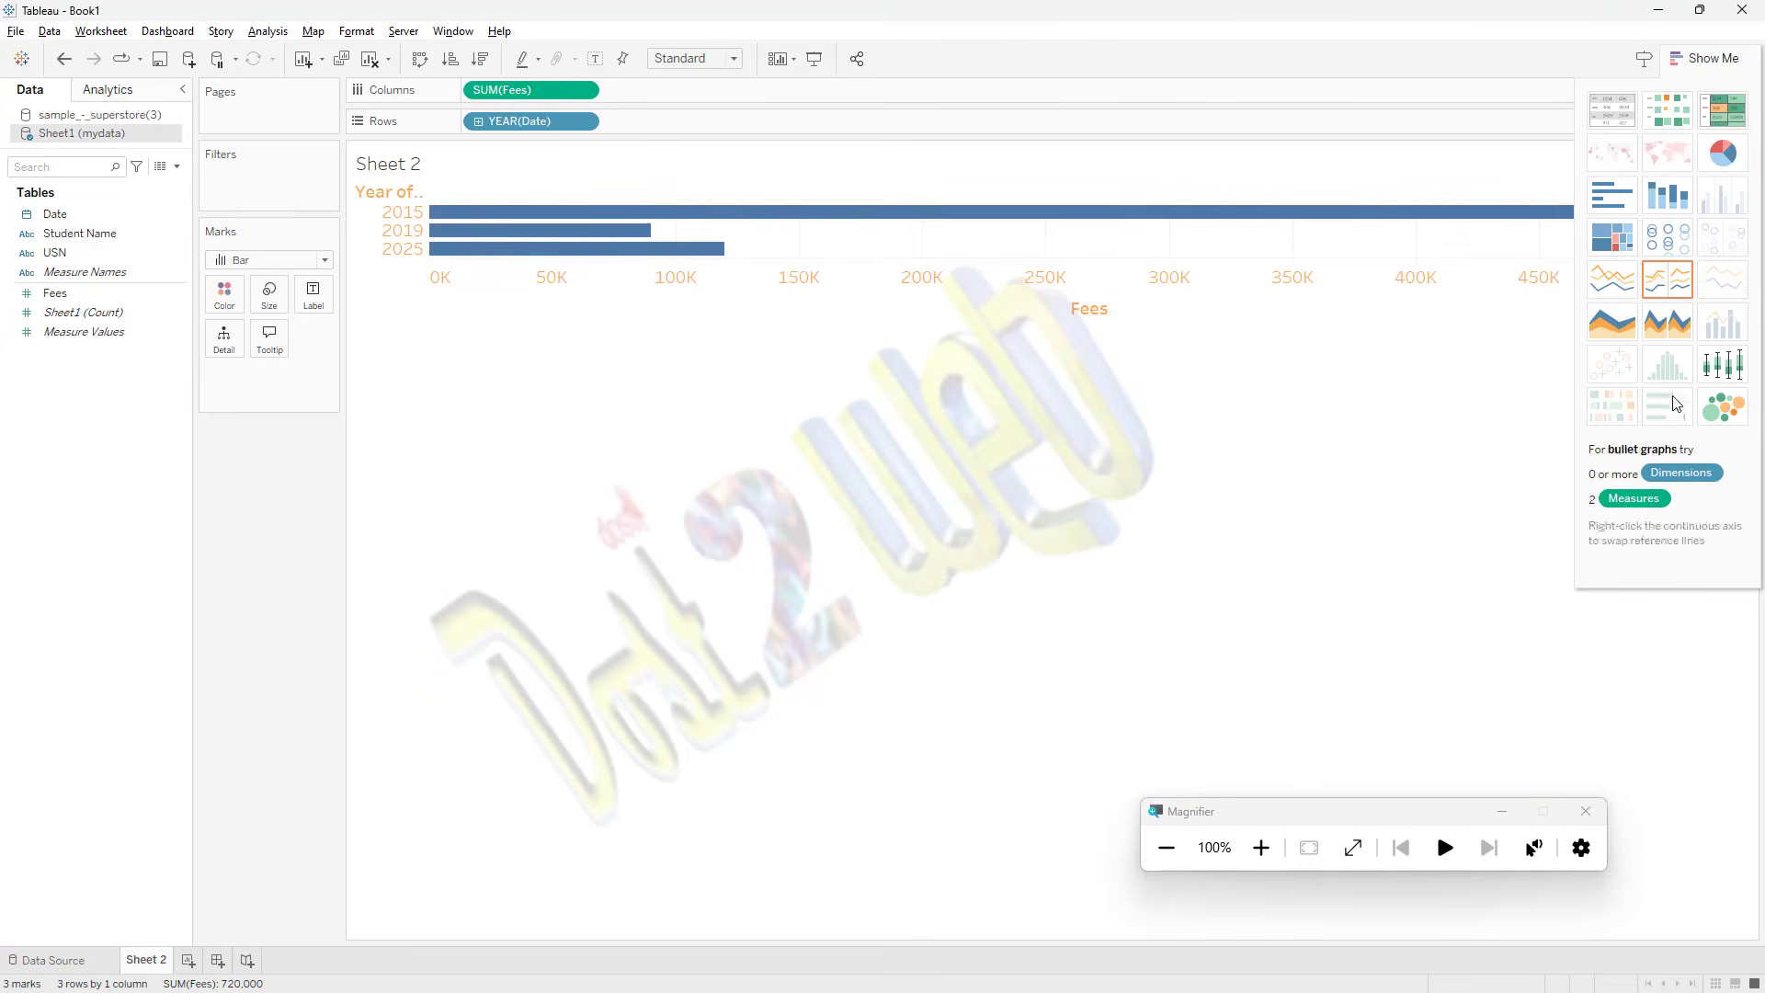
pyautogui.hotkey('ctrl', 'z')
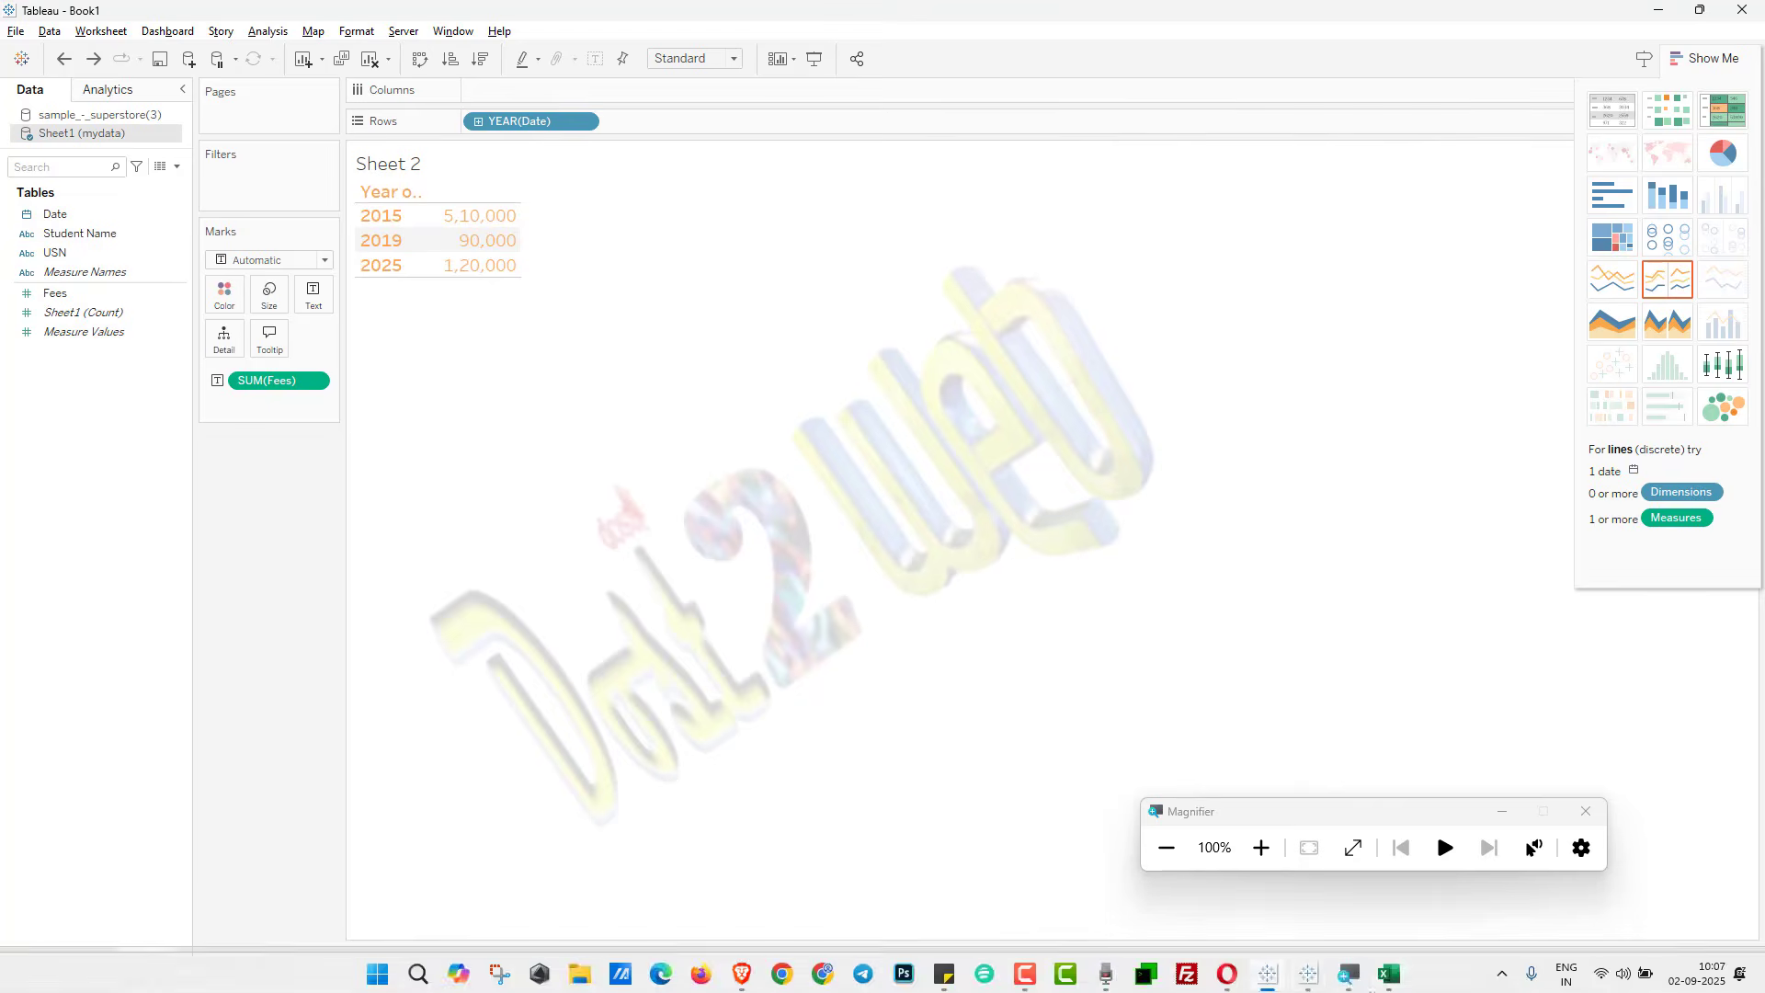
# Step: Switch to mydata.xlsx in Excel and start a new record in row 8 with the date 14-02-2024 and the student's name
pyautogui.click(1386, 977)
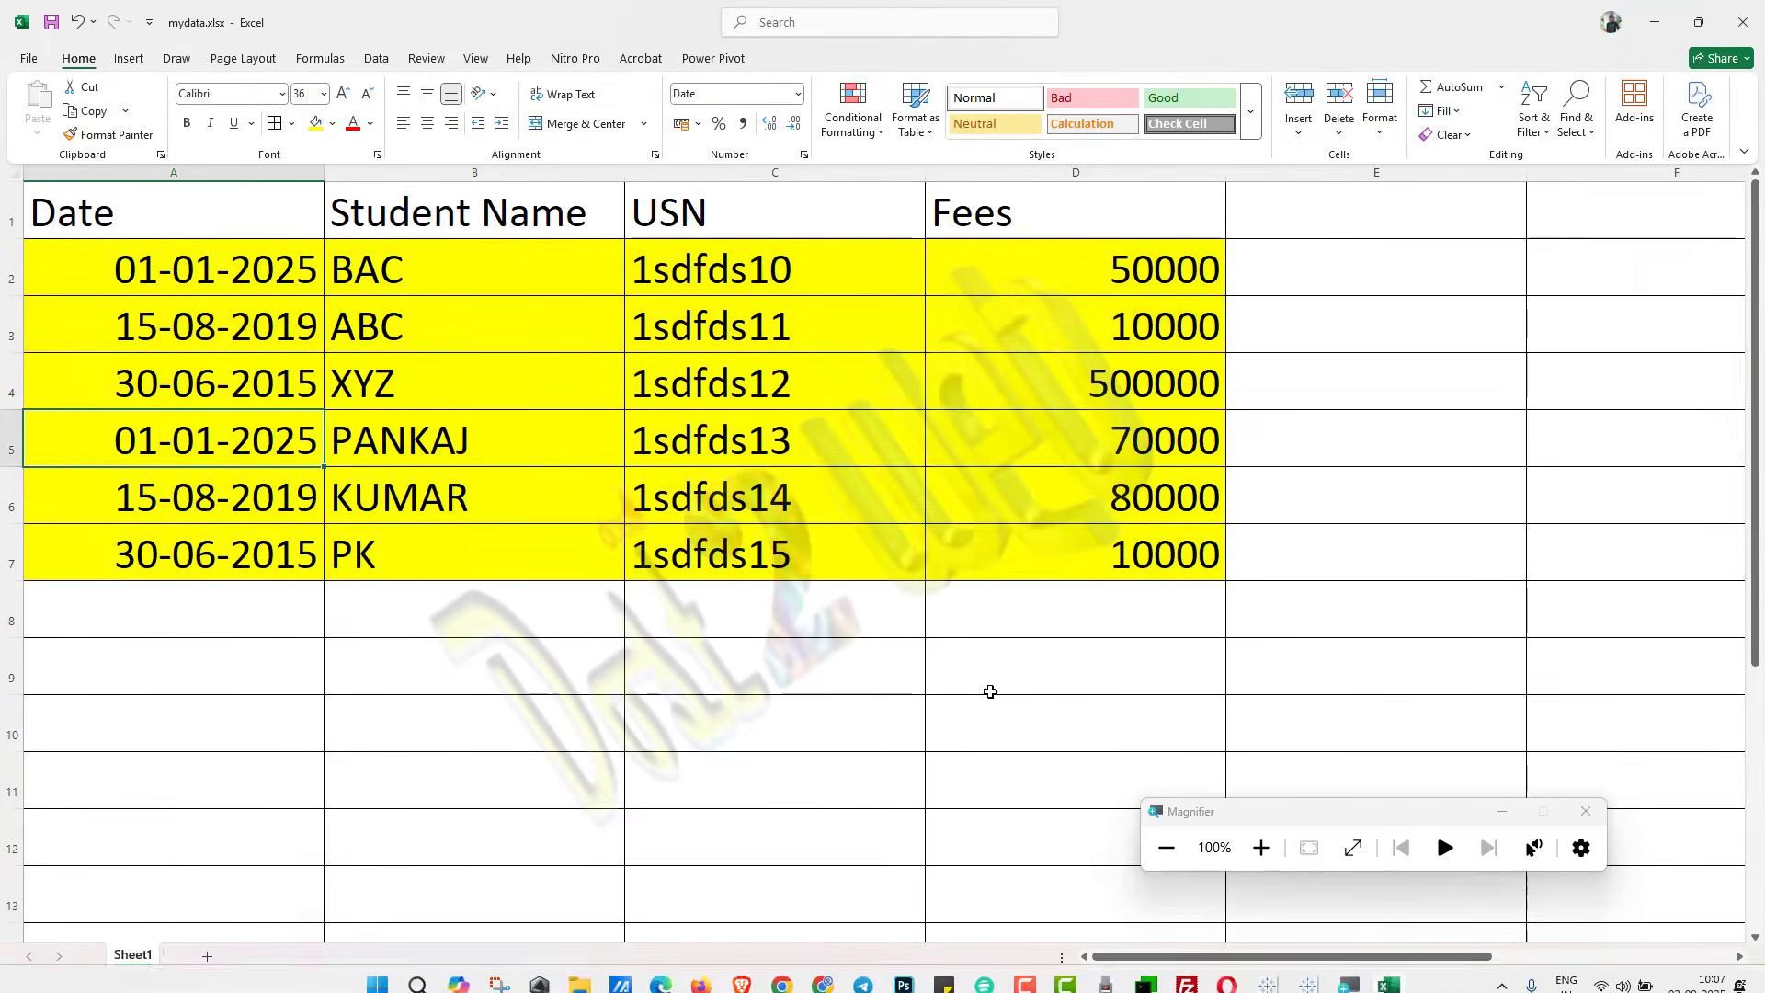
pyautogui.click(292, 593)
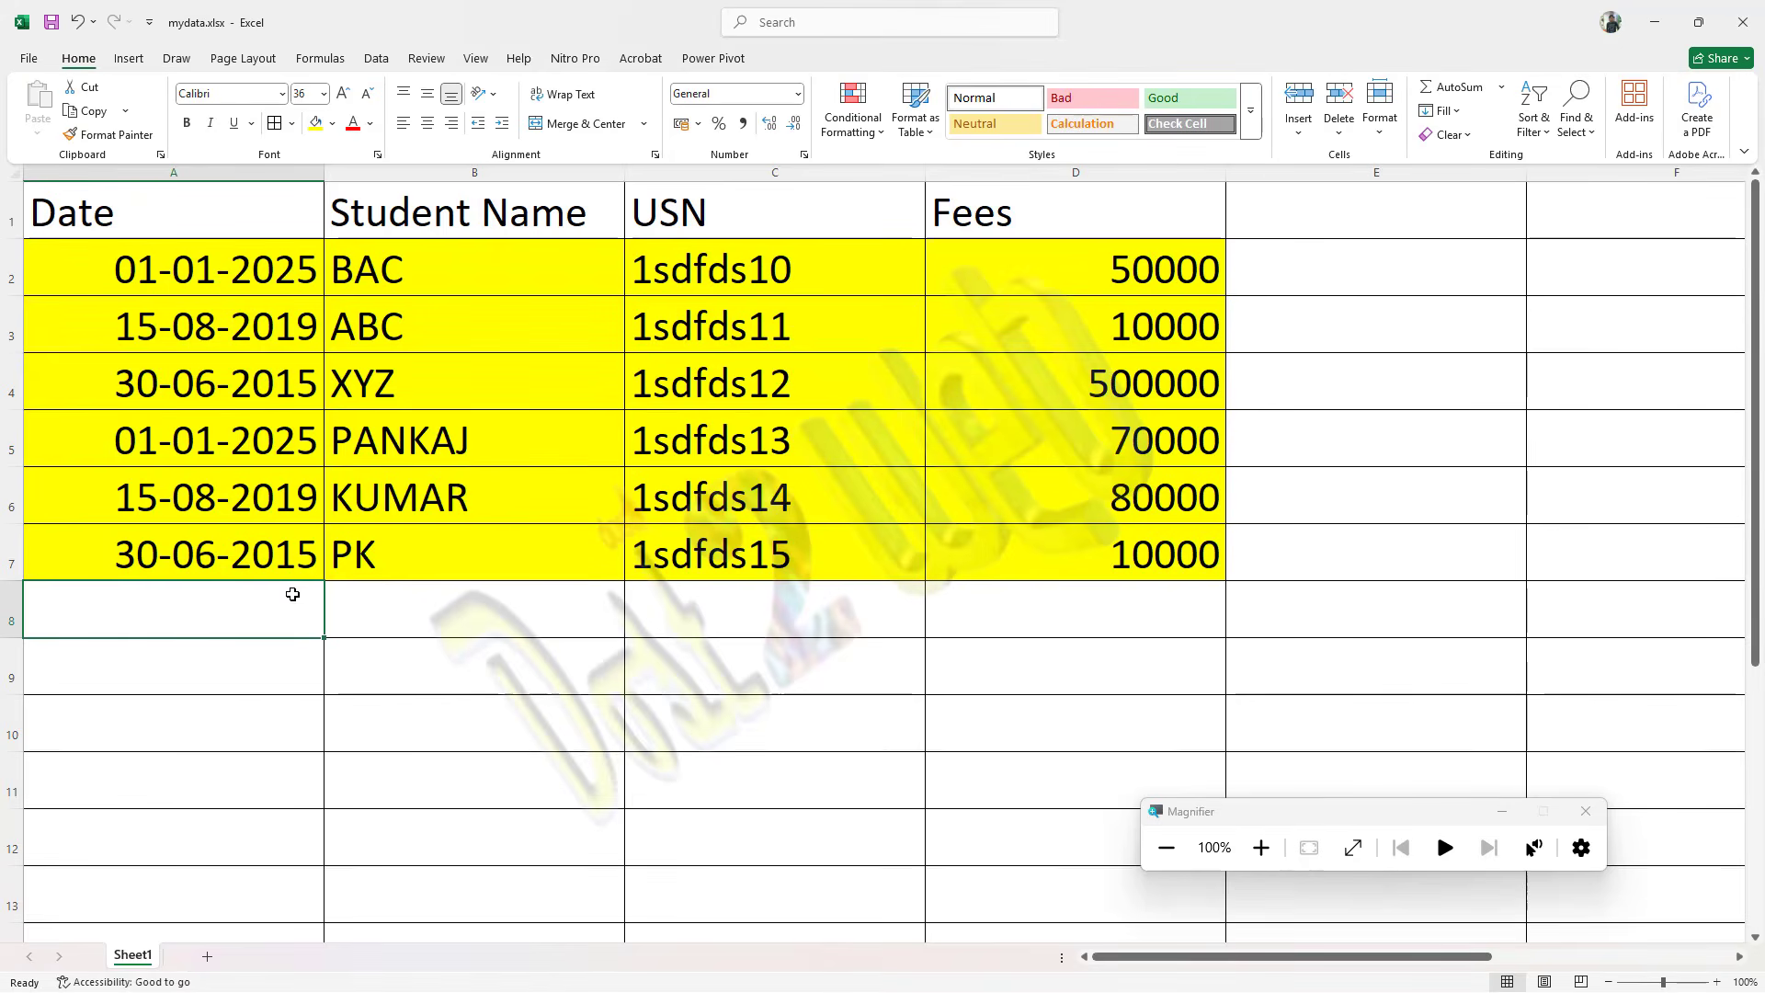
pyautogui.write('14')
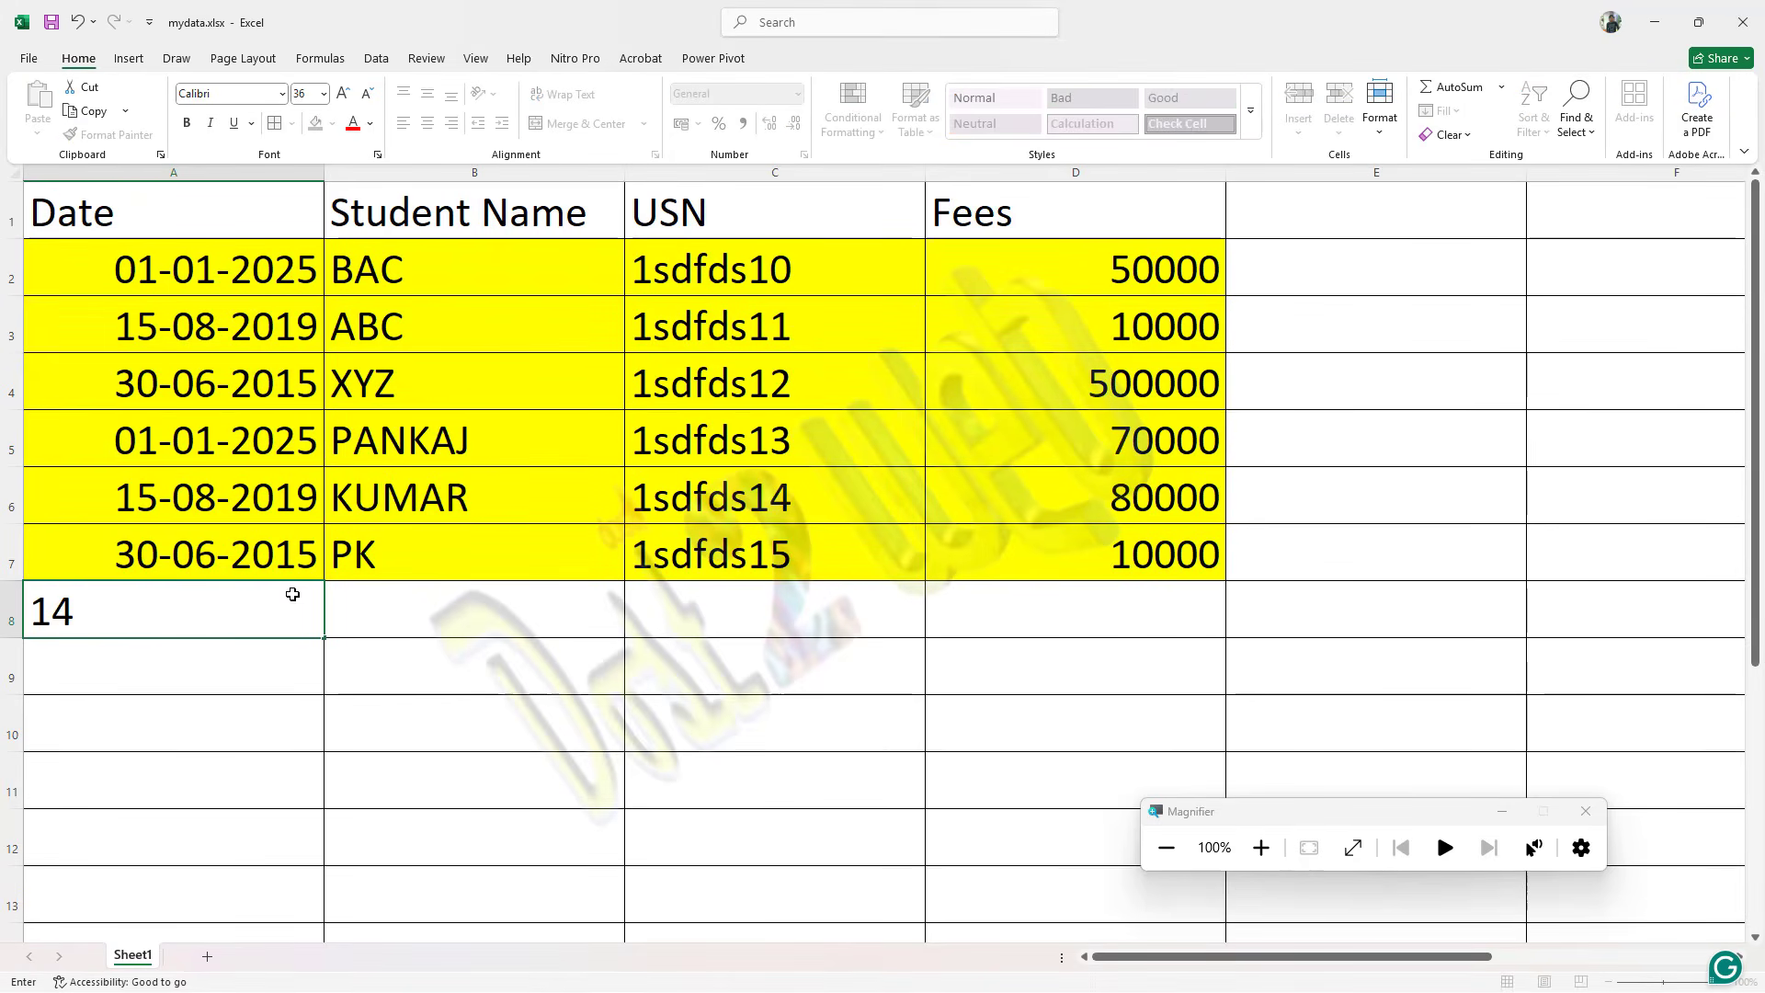
pyautogui.write('-02-2024')
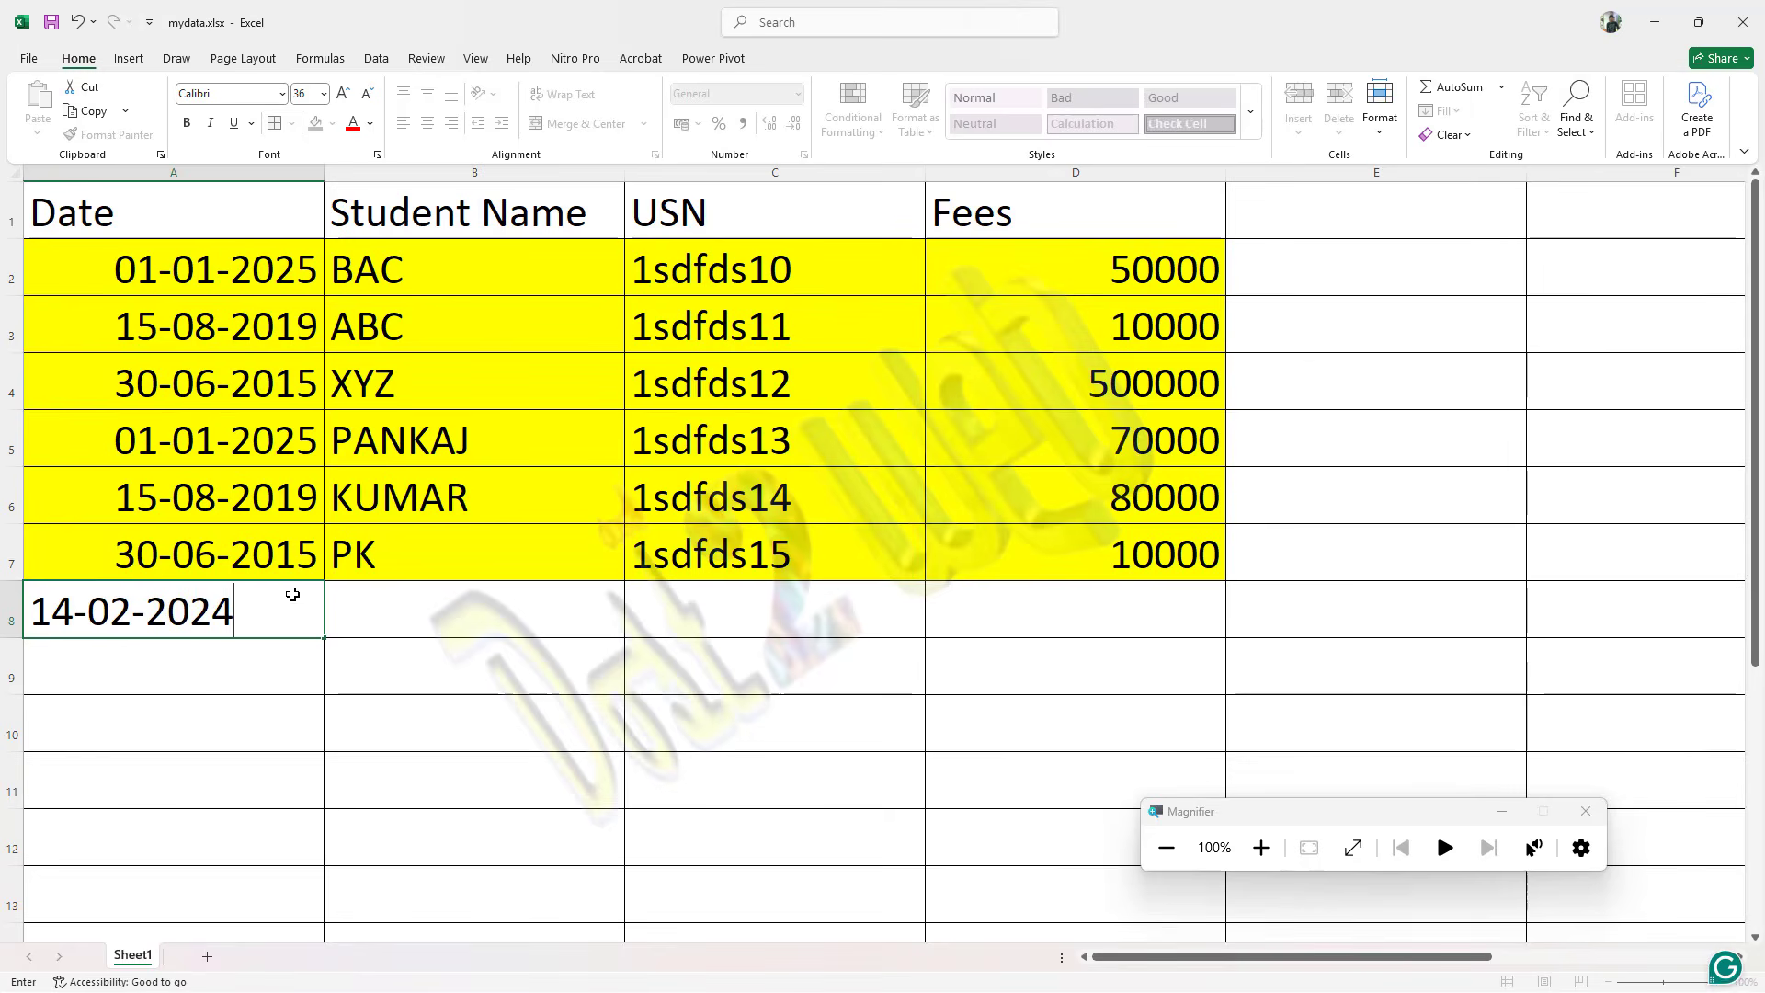
pyautogui.press('Tab')
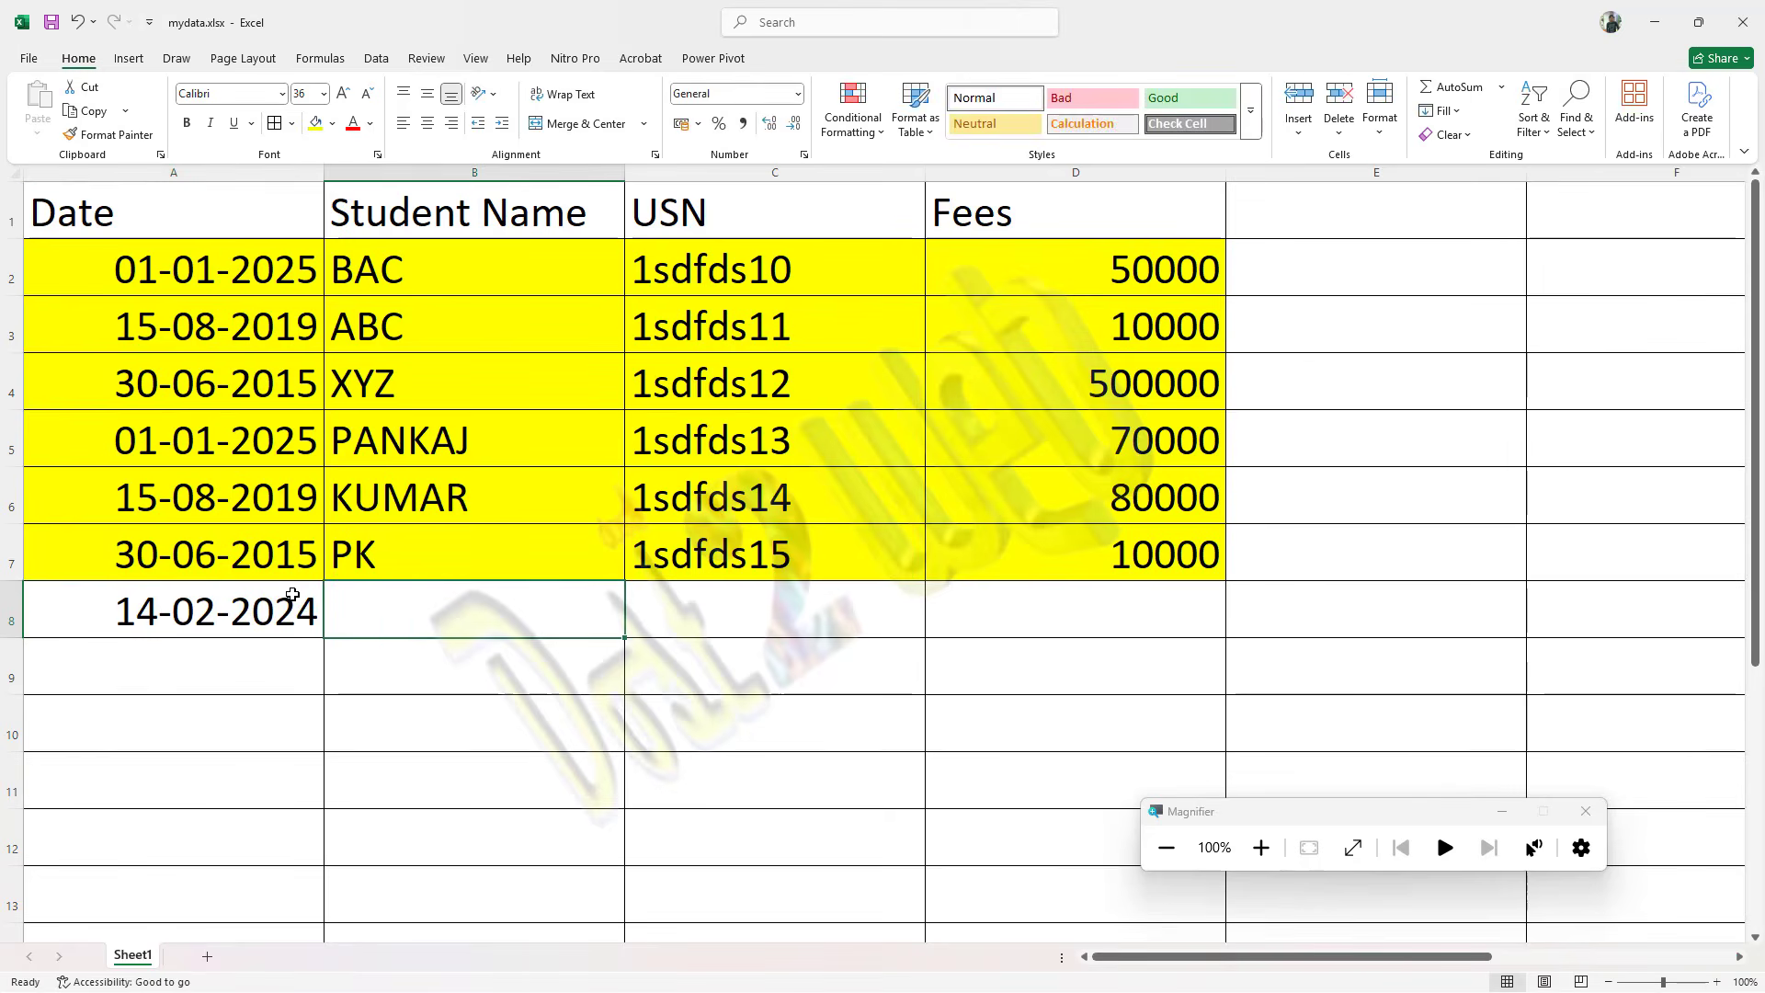
pyautogui.write('Su')
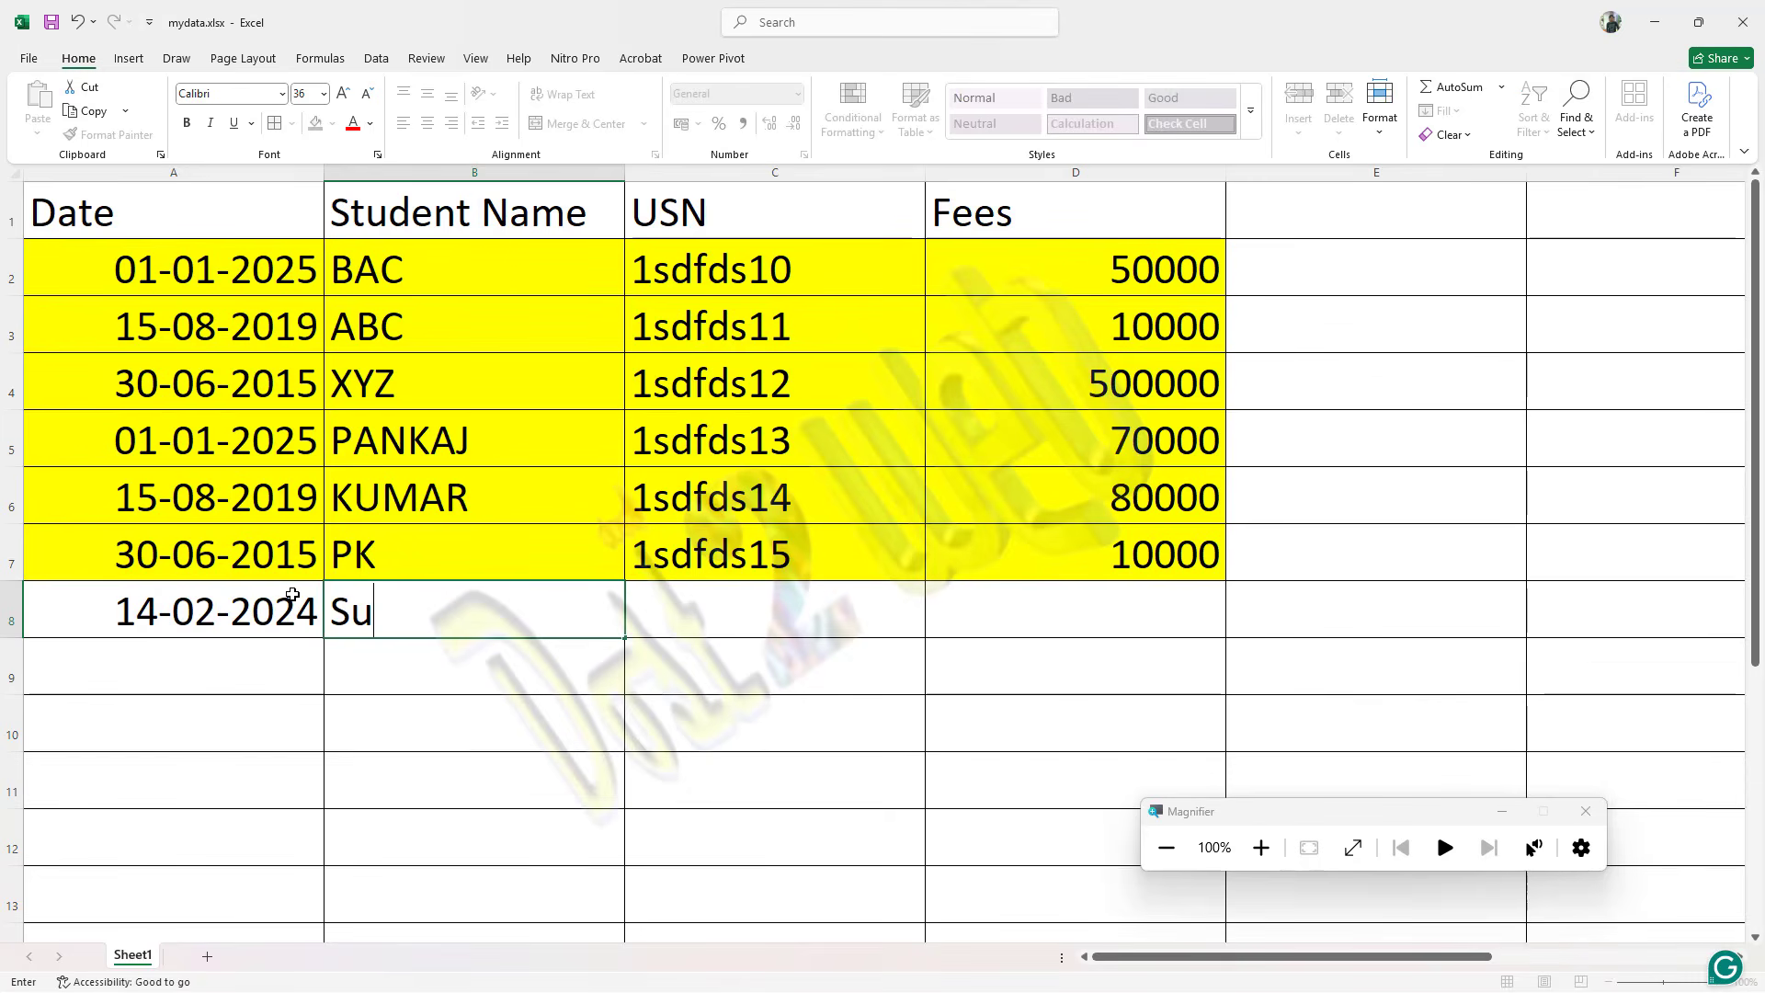
pyautogui.write('rabhi')
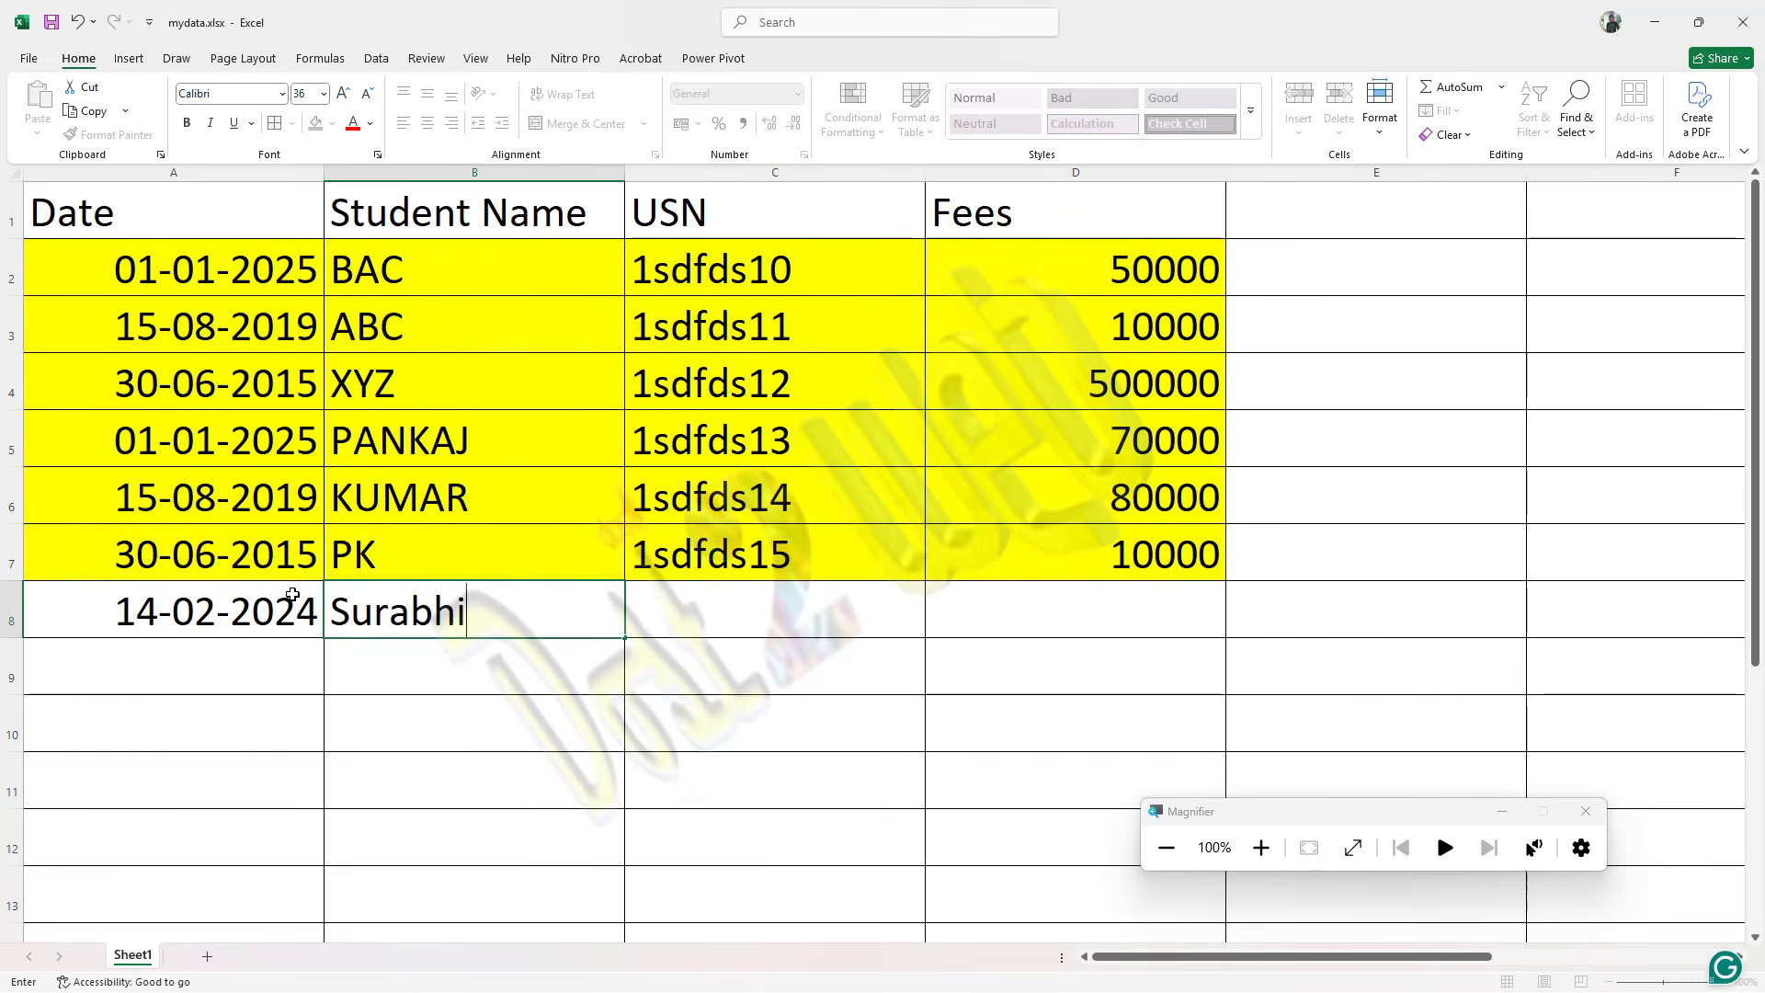
pyautogui.press('Tab')
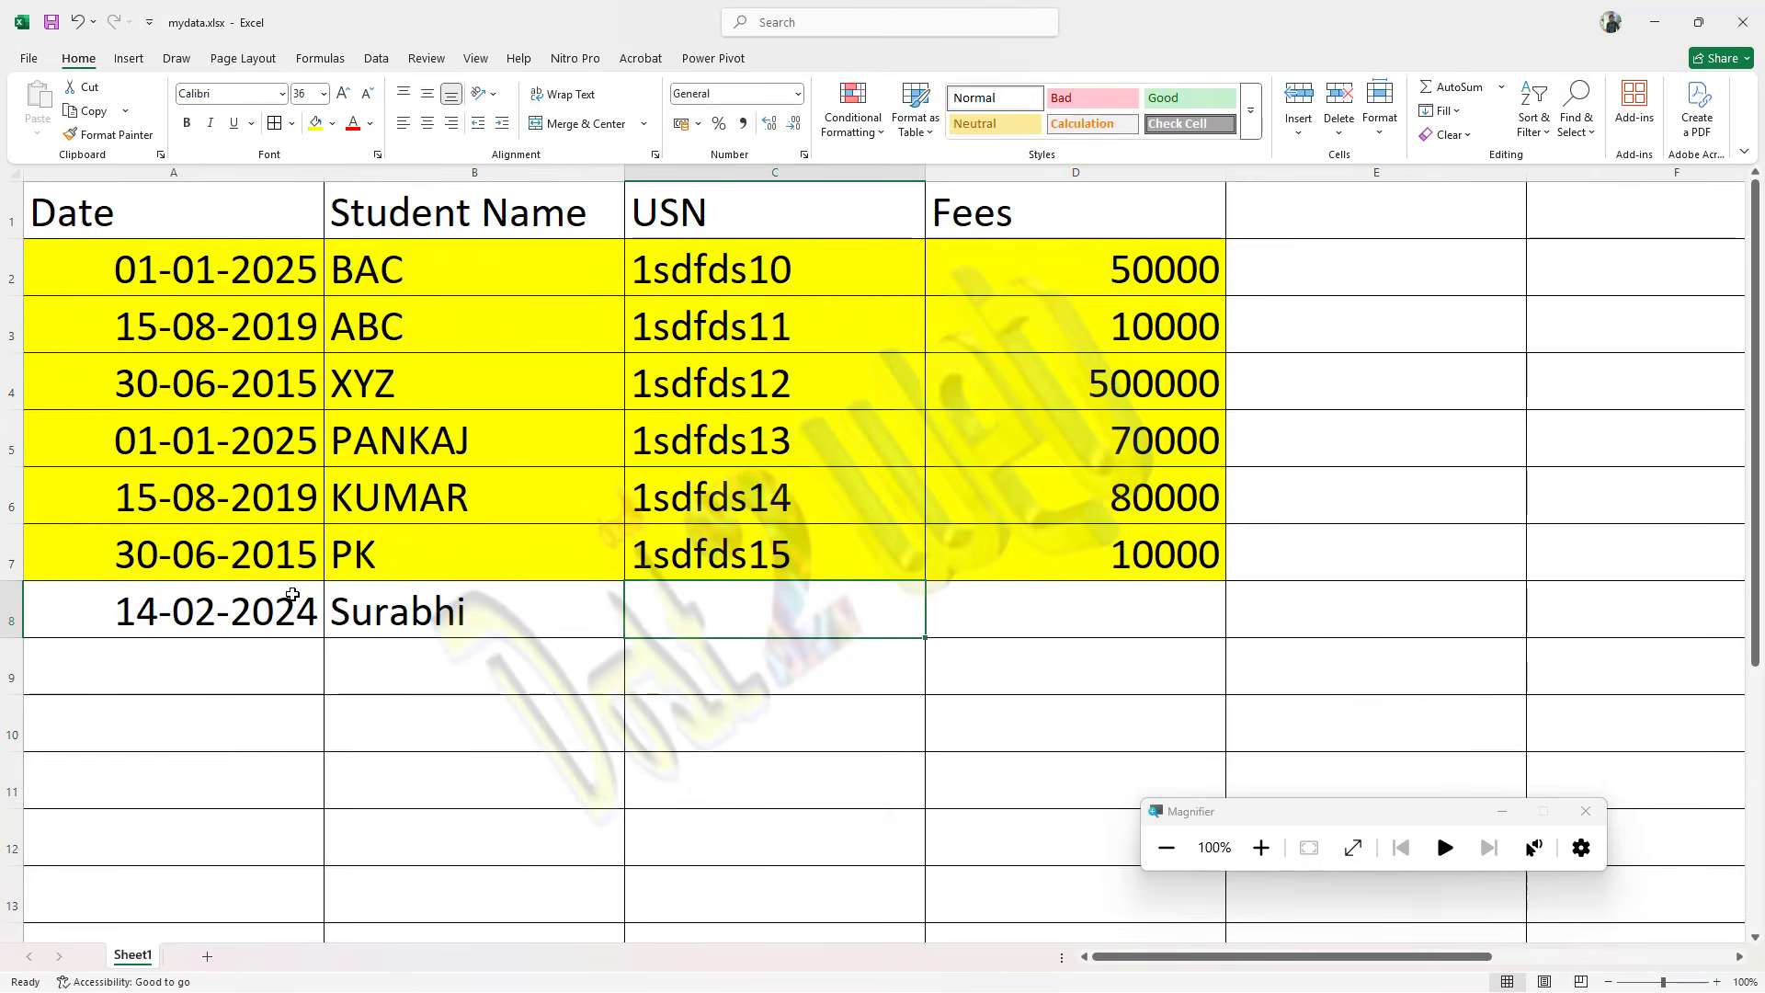
# Step: Complete the row 8 record with the student's USN and fees of 100000
pyautogui.write('1212123')
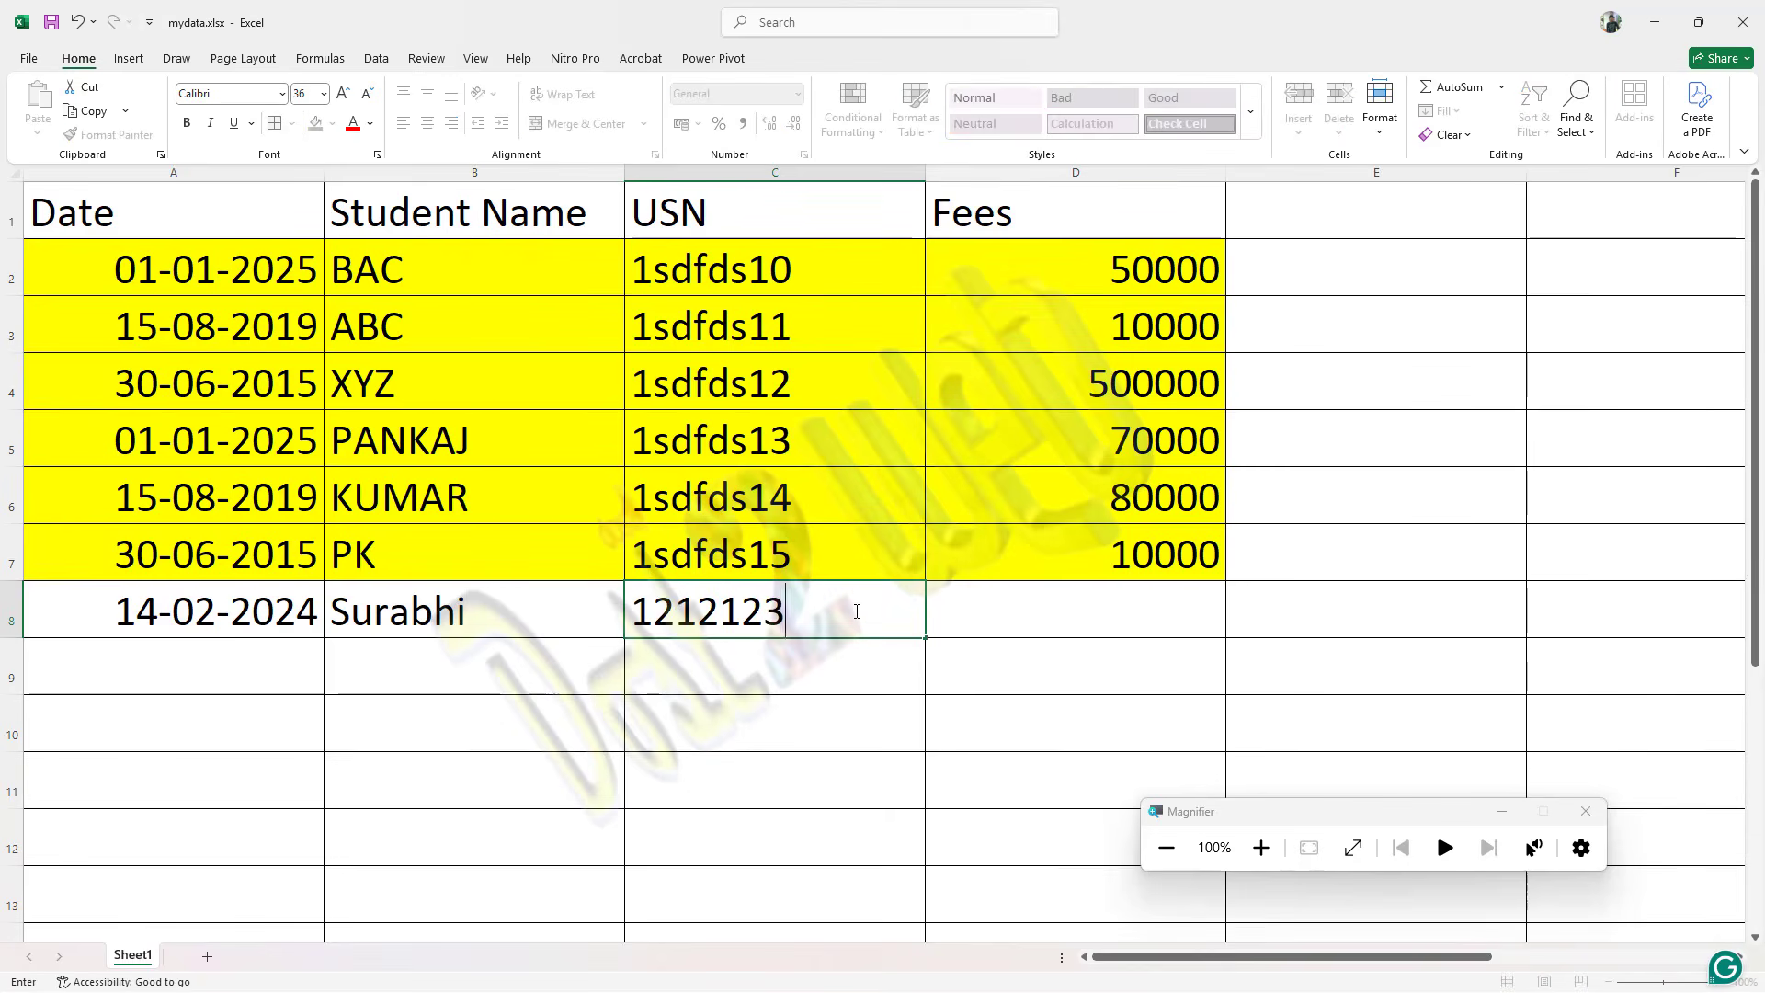
pyautogui.press('BackSpace')
pyautogui.press('BackSpace')
pyautogui.press('BackSpace')
pyautogui.press('BackSpace')
pyautogui.press('BackSpace')
pyautogui.press('BackSpace')
pyautogui.write('fggh')
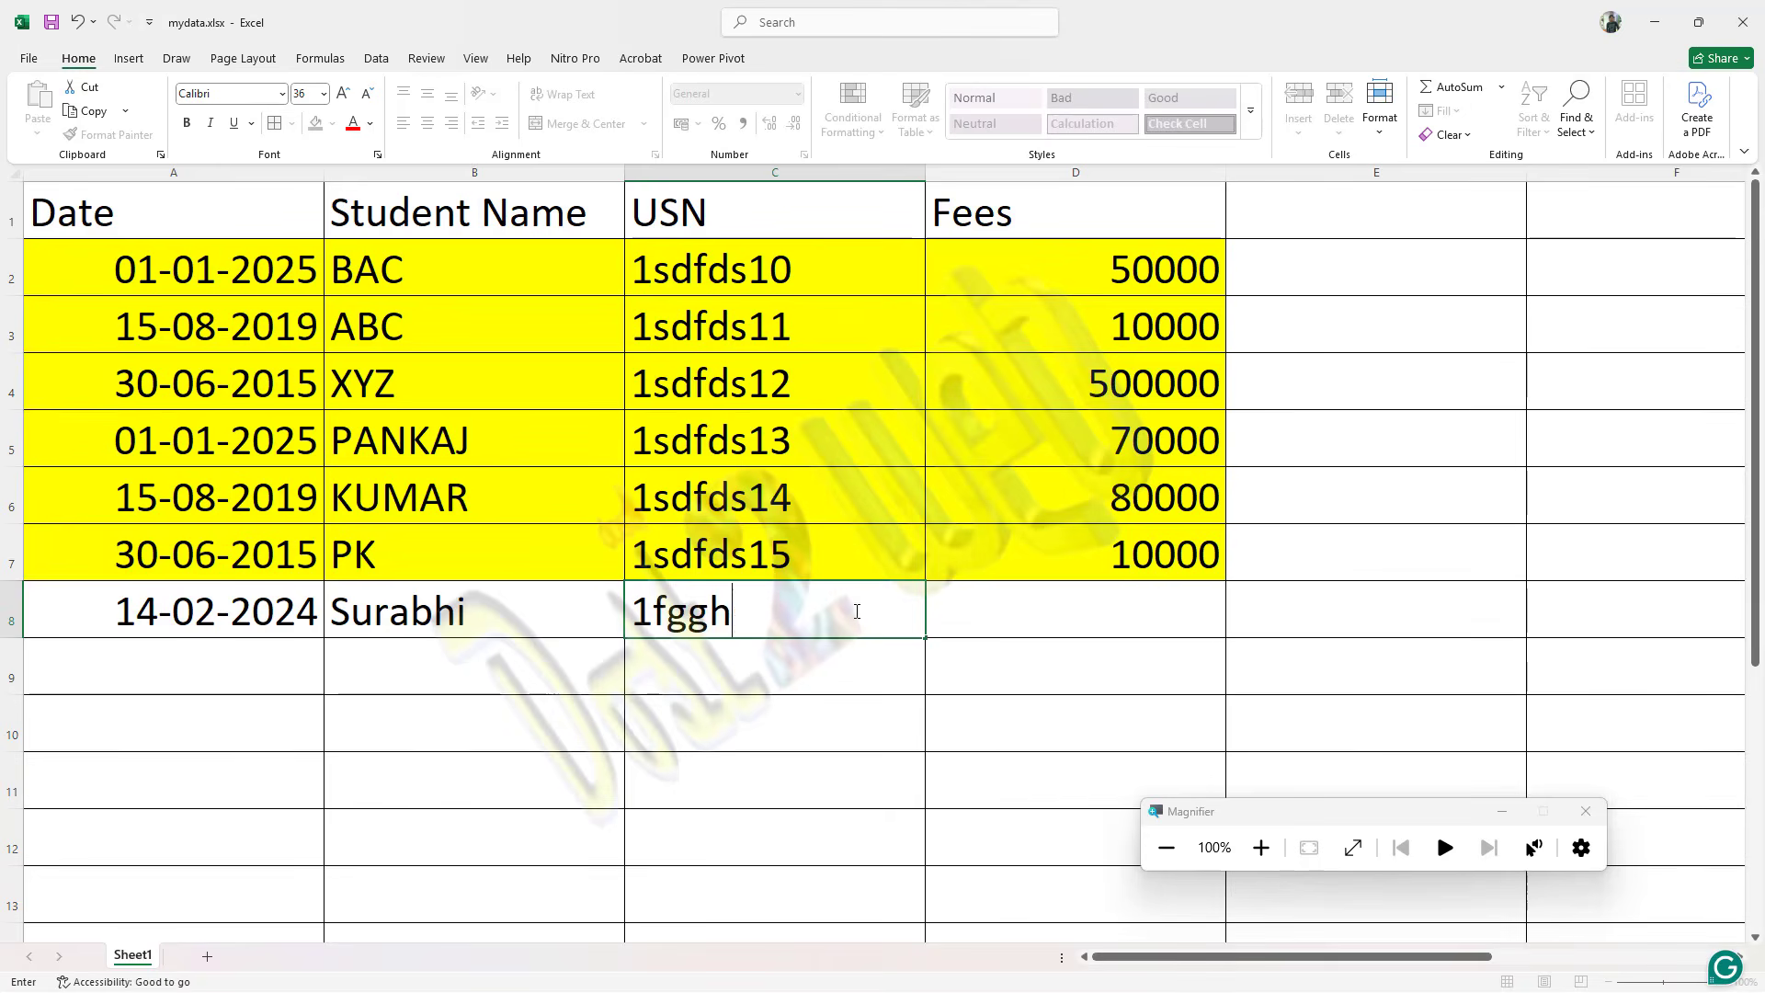
pyautogui.write('g24')
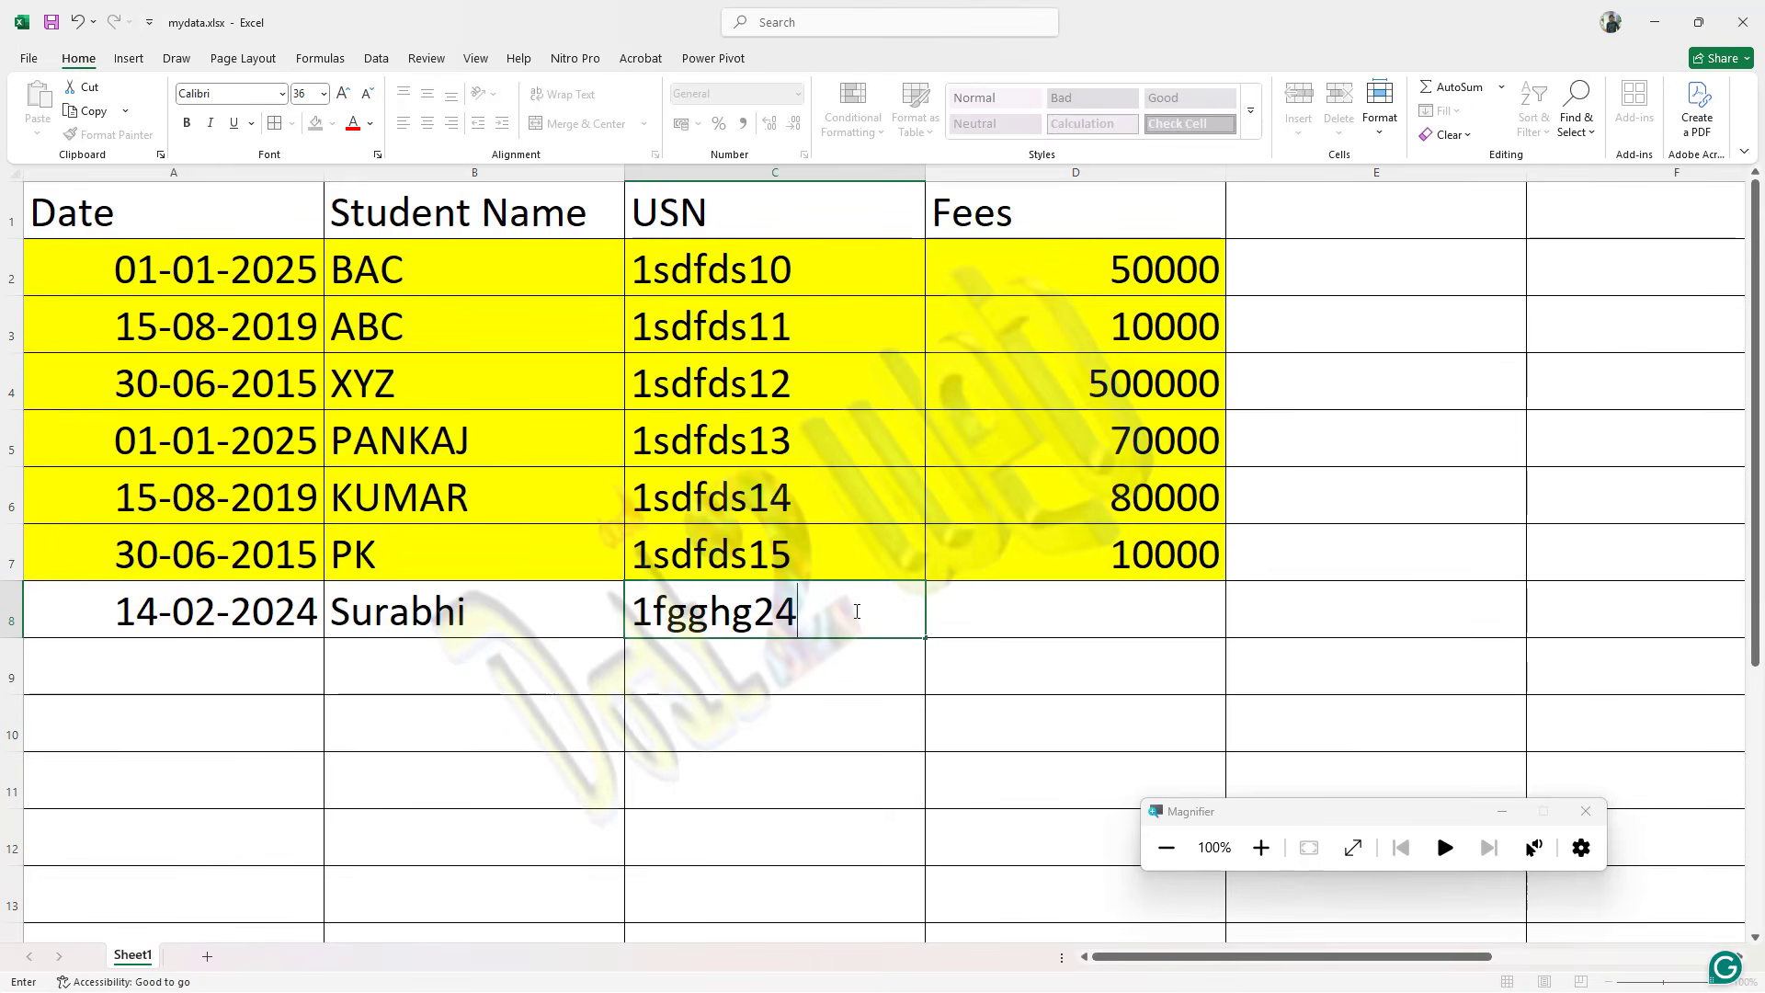
pyautogui.press('Tab')
pyautogui.write('100000')
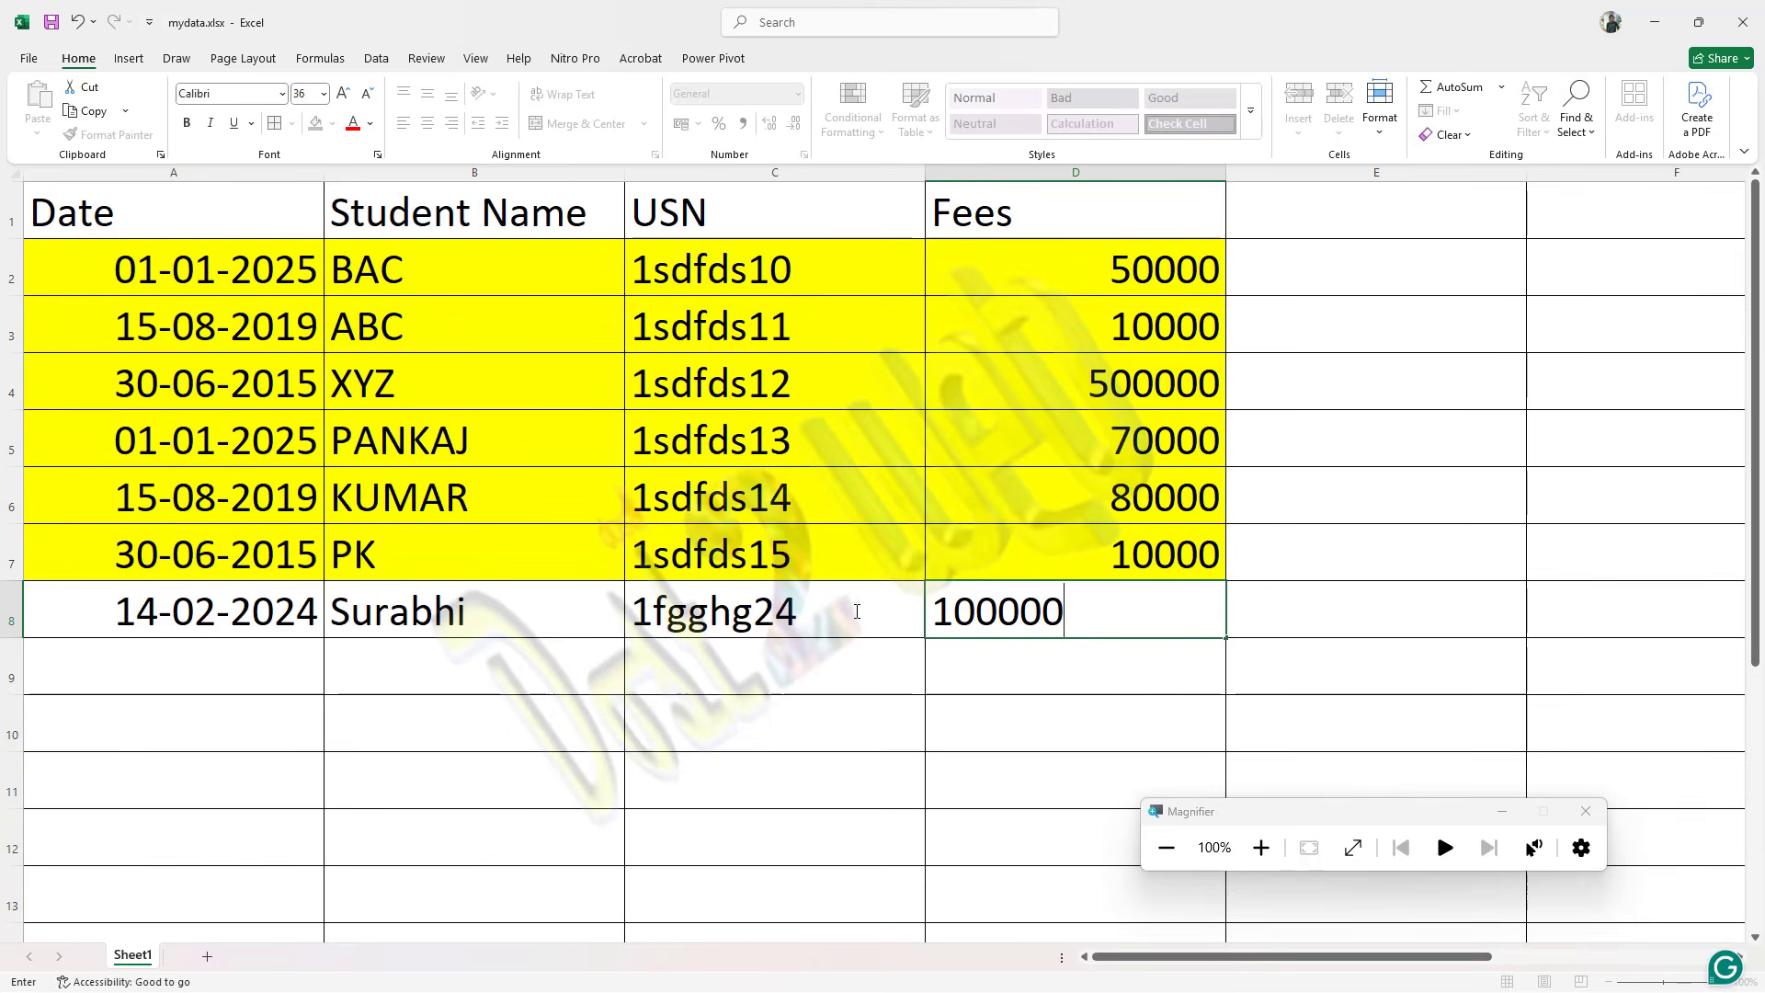
pyautogui.press('Return')
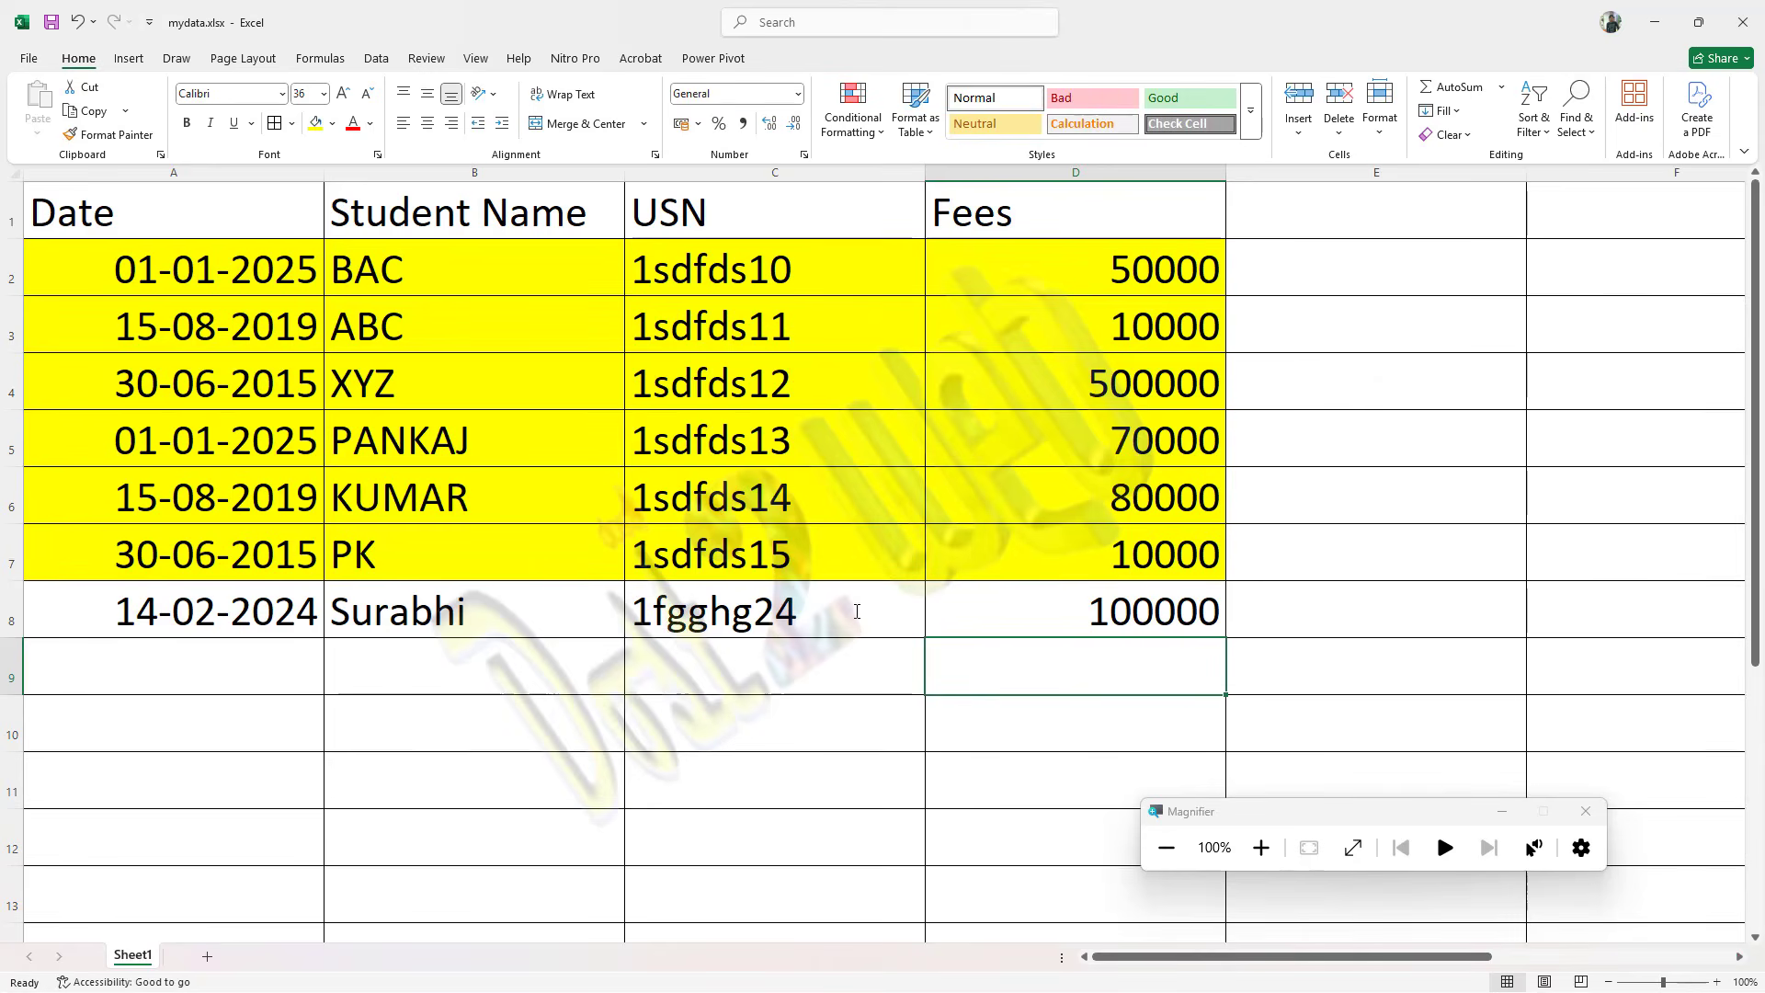
# Step: Switch back to Tableau and refresh the Sheet1 (mydata) data source to update the fees by year table
pyautogui.hotkey('alt', 'Tab')
pyautogui.hotkey('alt', 'Tab')
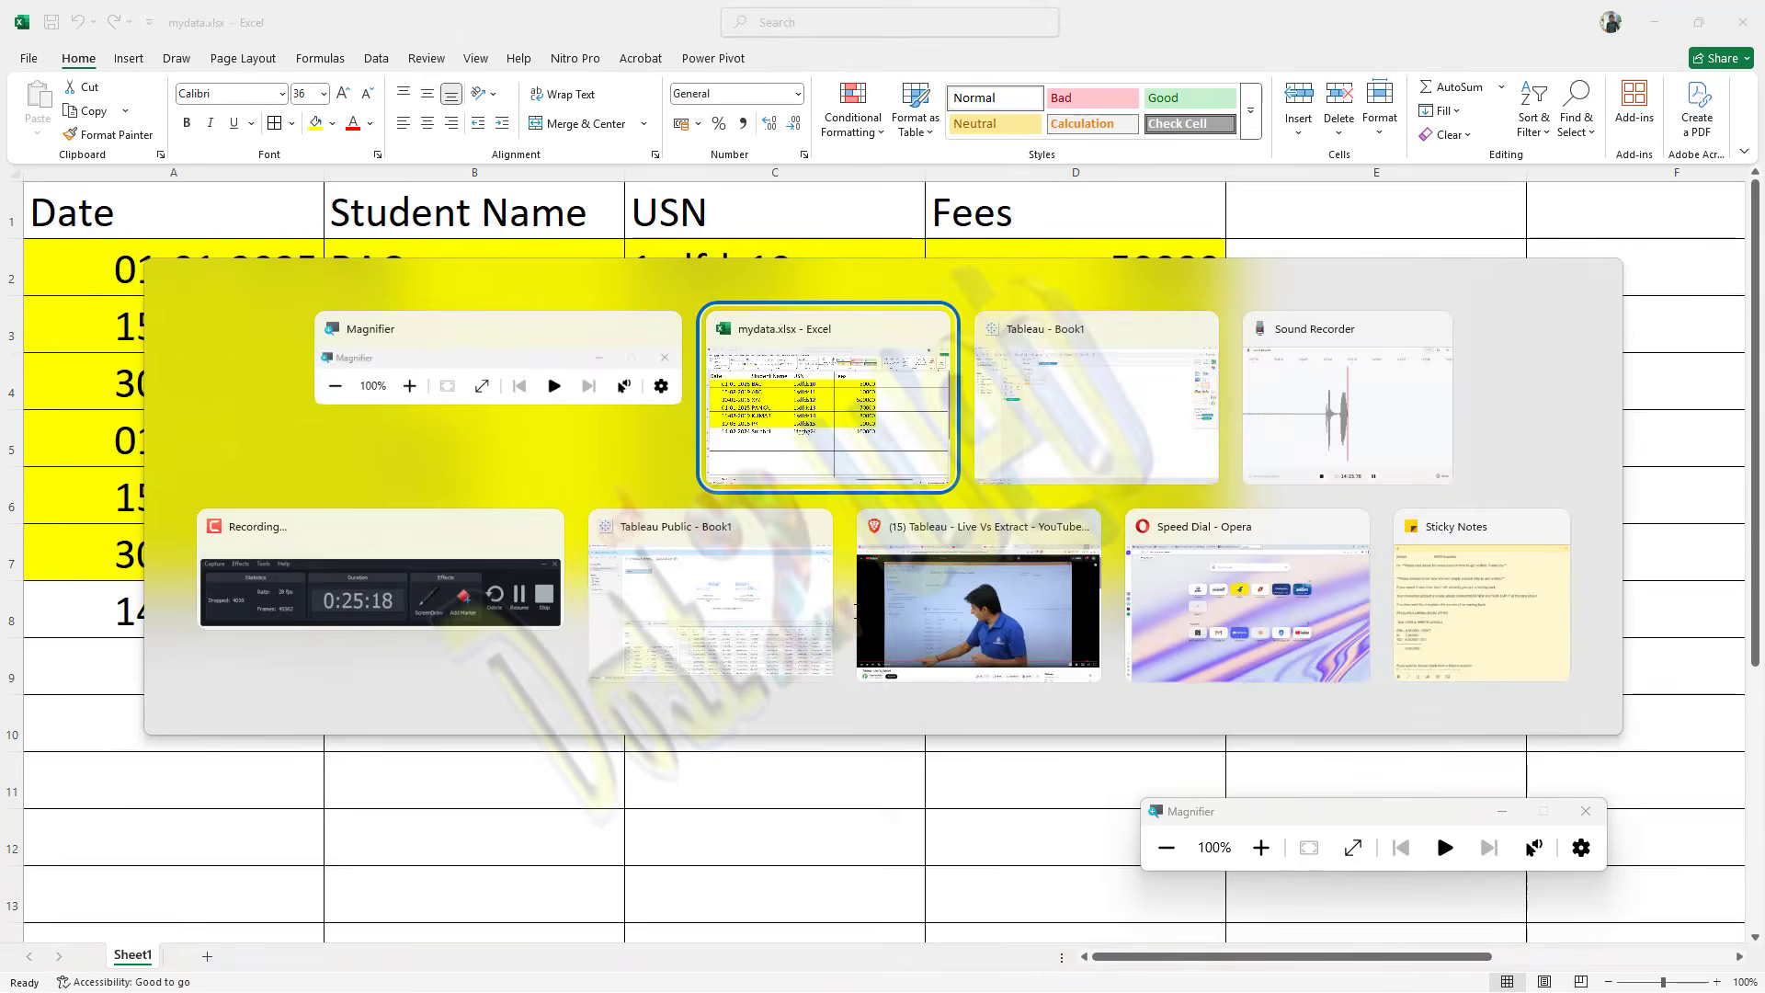
pyautogui.hotkey('alt', 'Tab')
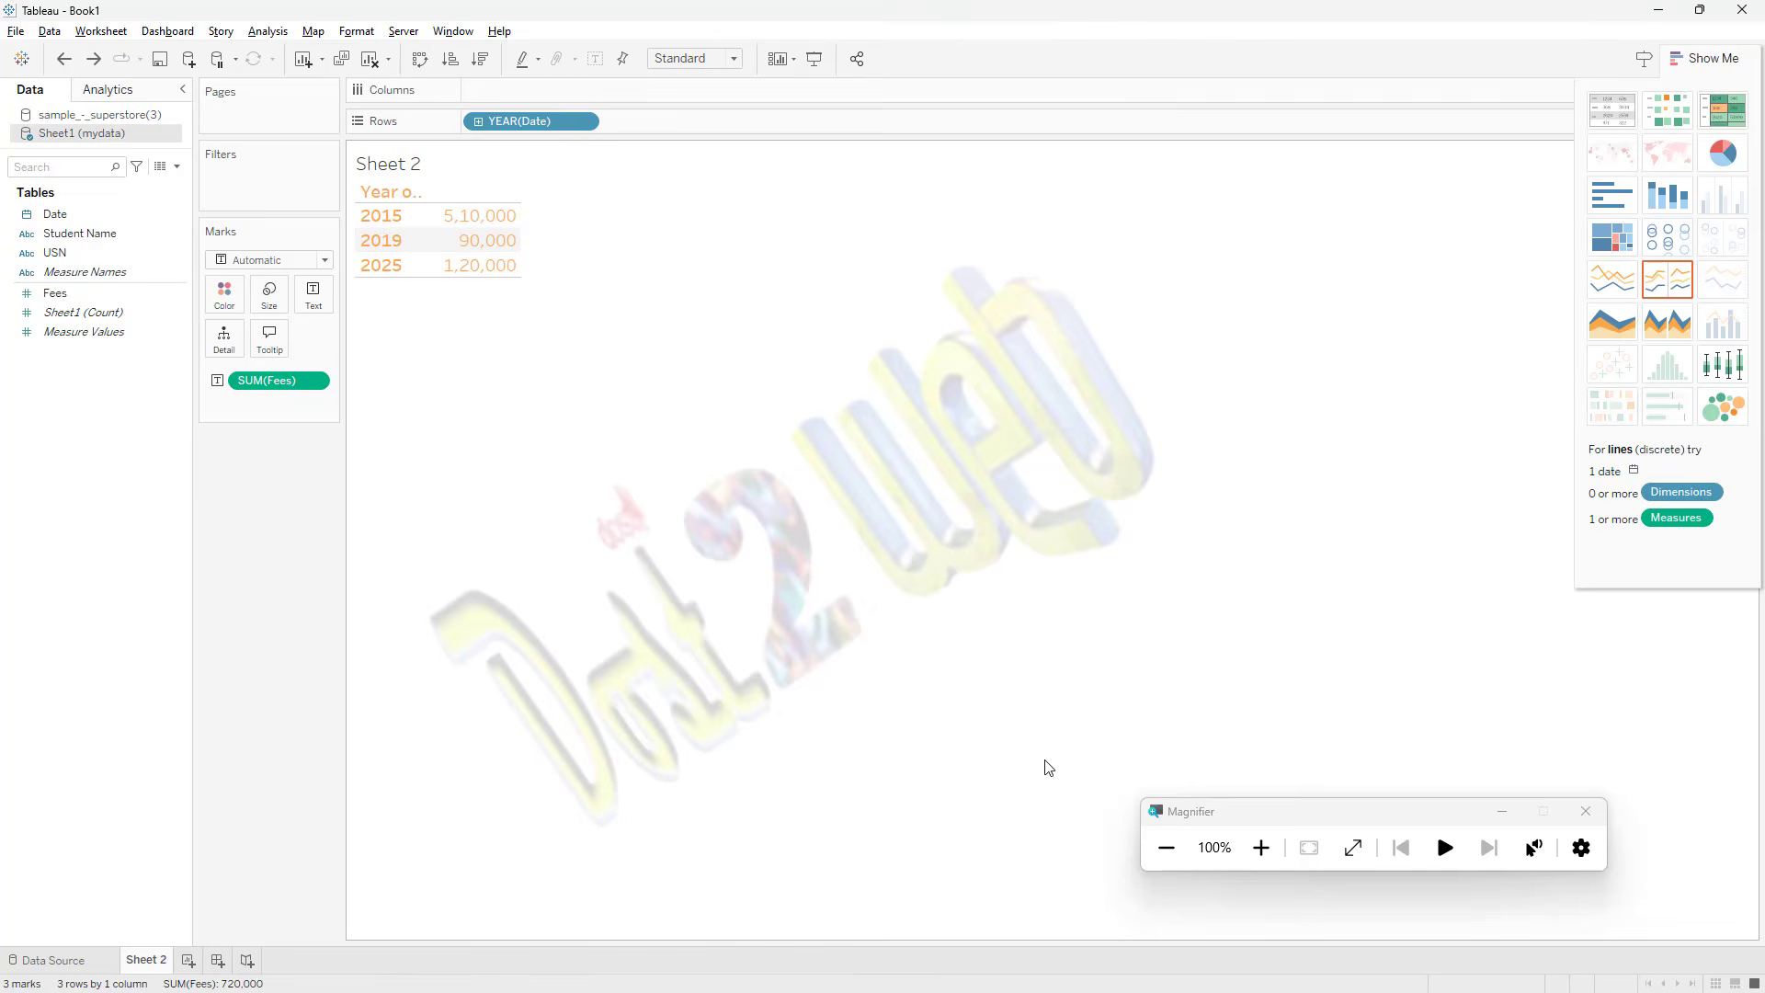
pyautogui.click(1261, 847)
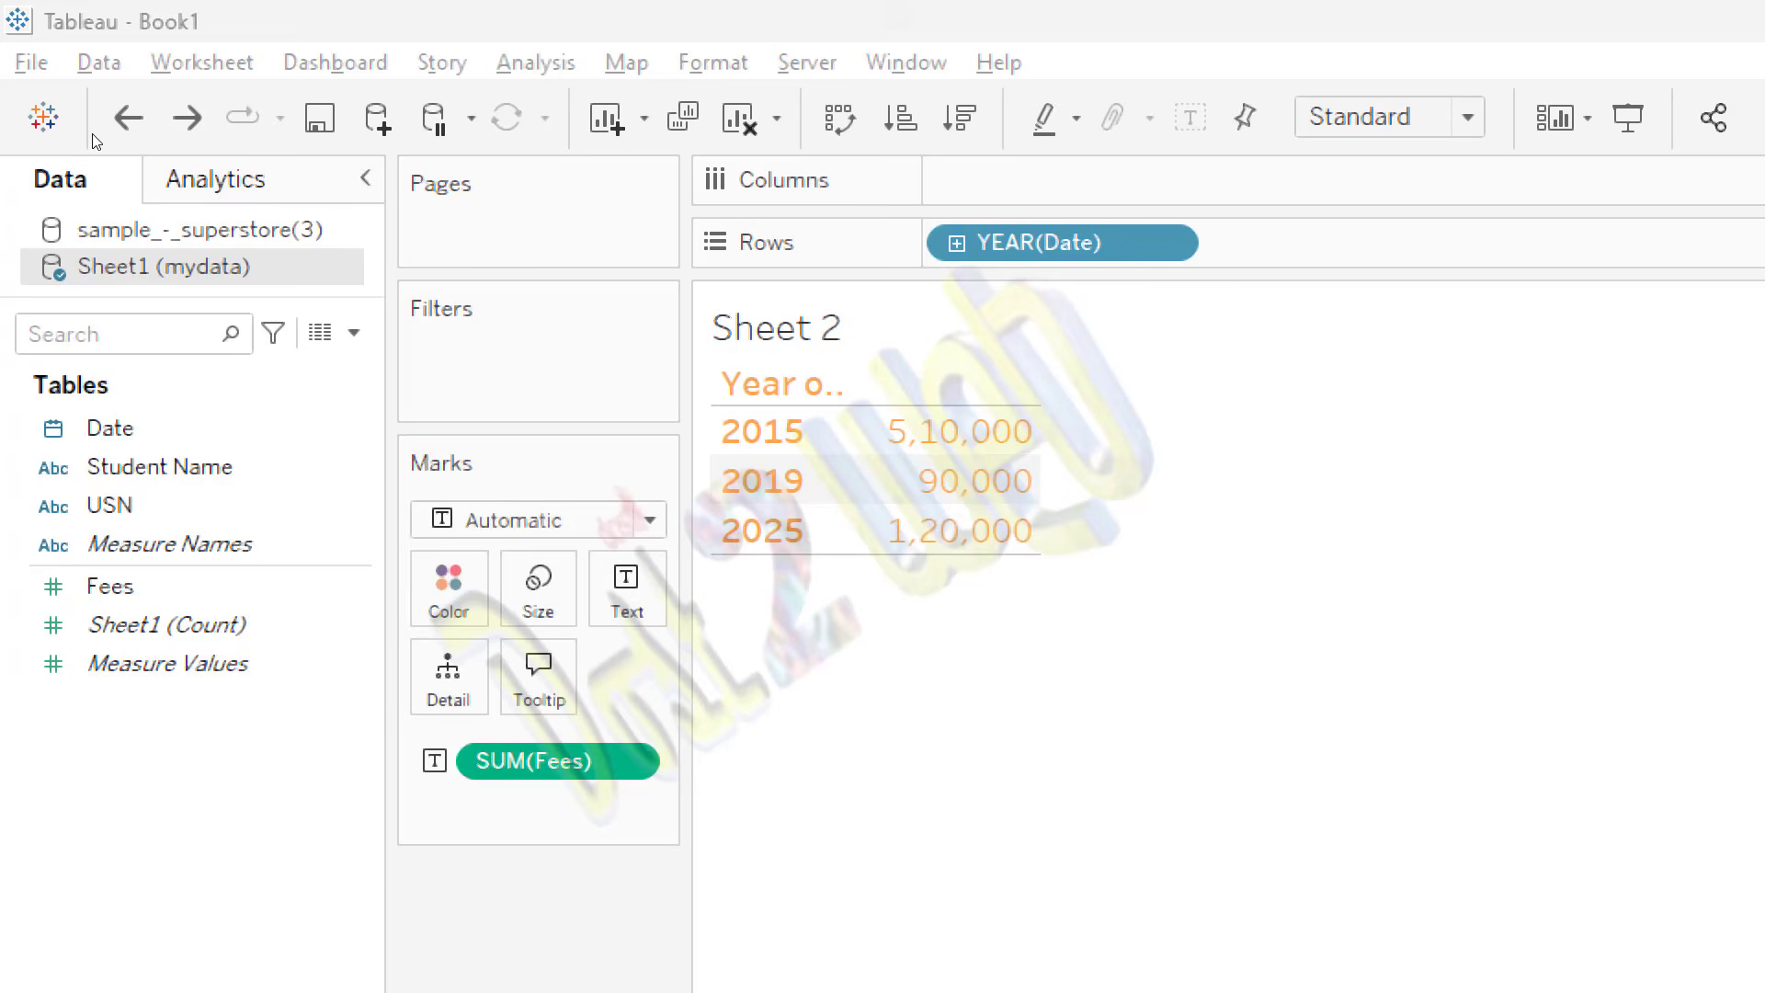
pyautogui.rightClick(186, 268)
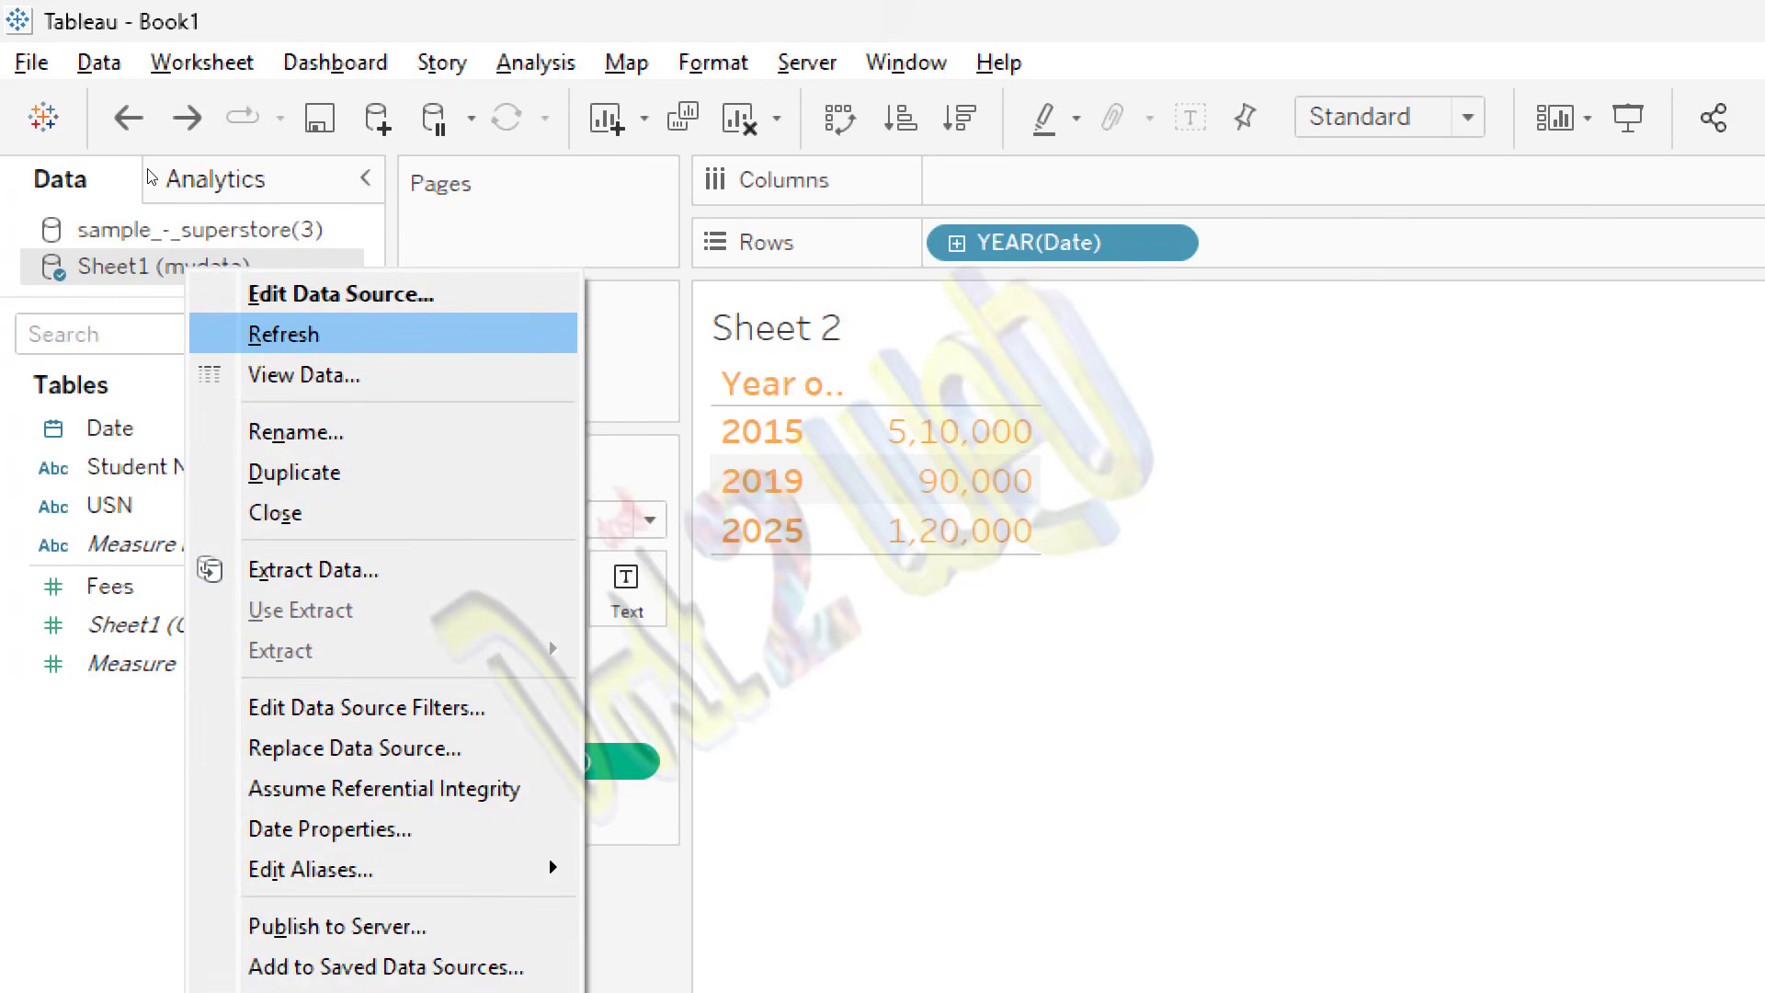
pyautogui.click(283, 334)
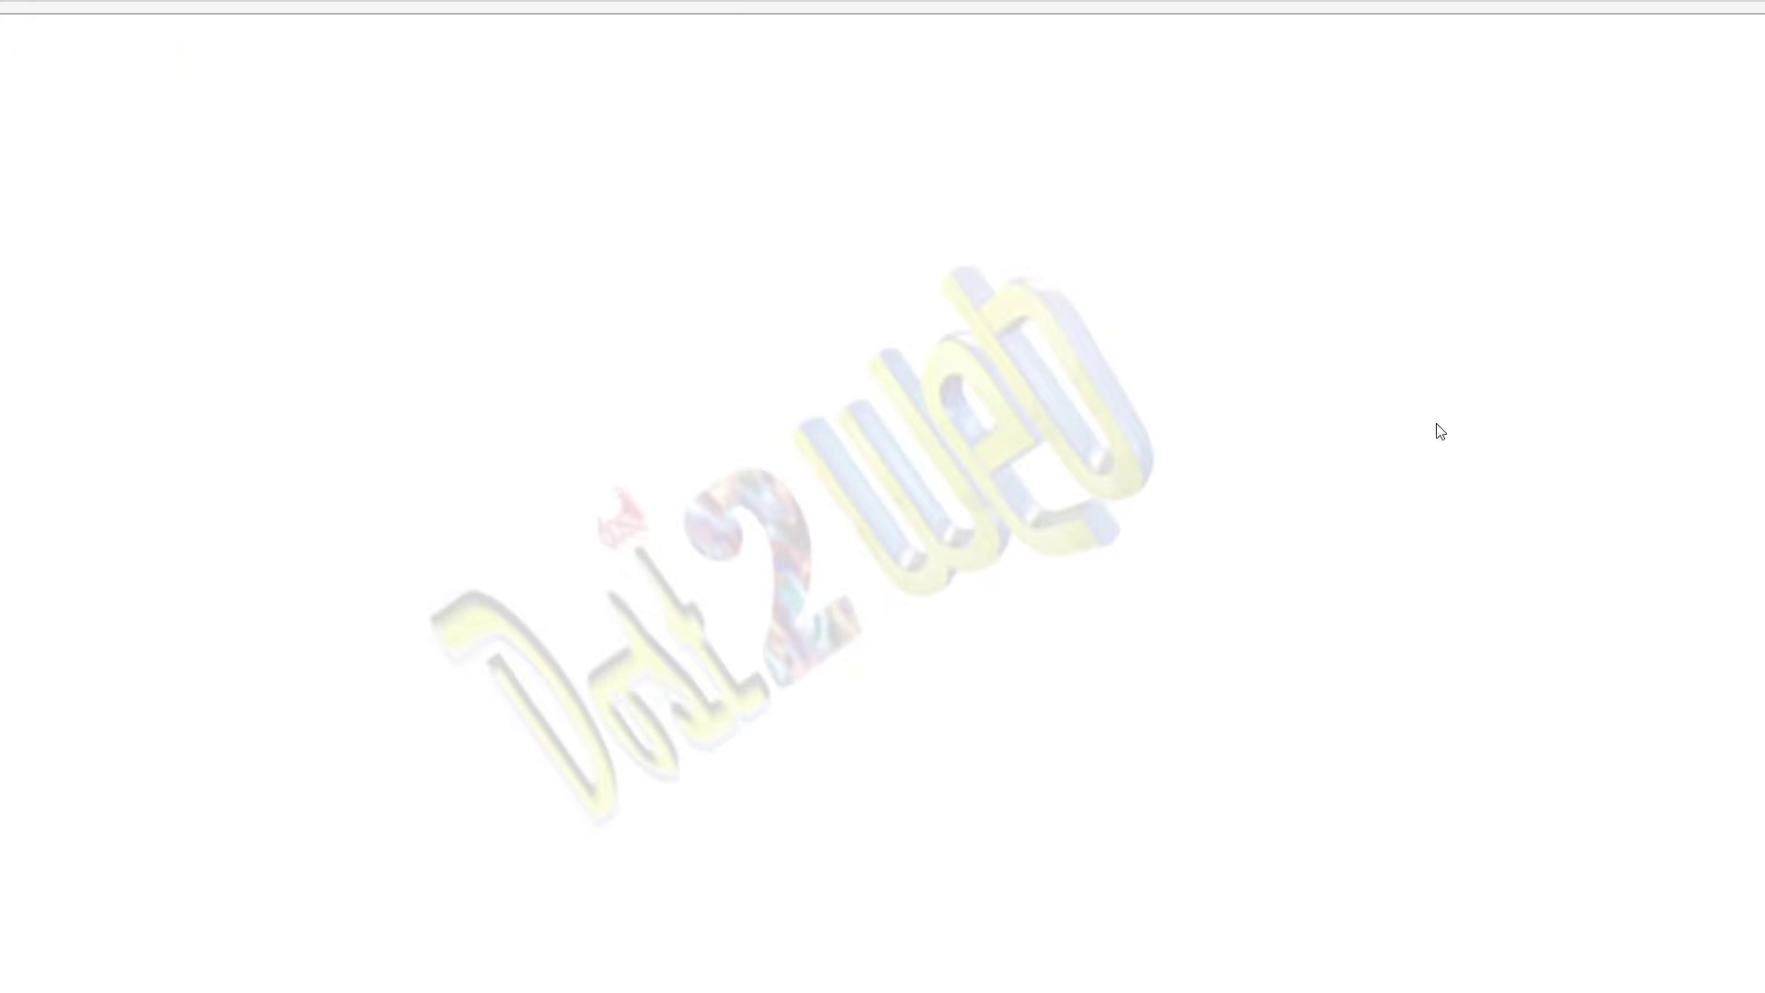
pyautogui.click(1177, 851)
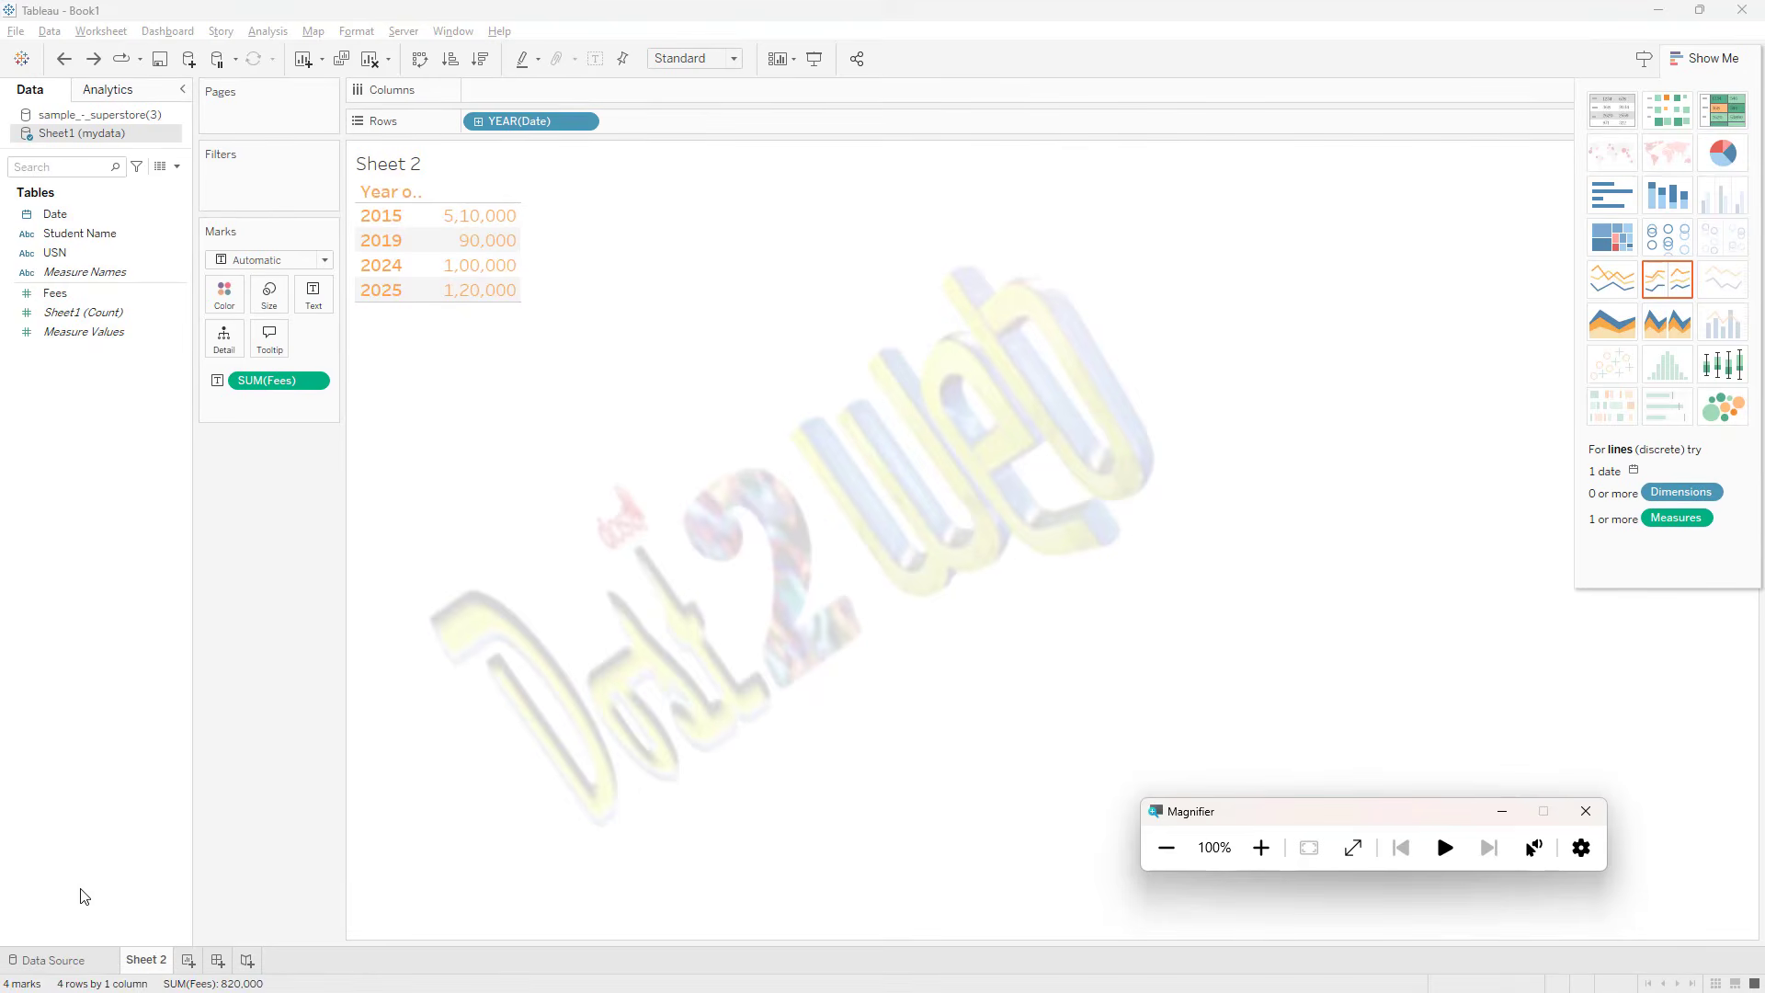
# Step: Change the mydata connection to Extract and open Sheet 2, saving the extract as Sheet1 (mydata).hyper in Downloads over the existing file
pyautogui.click(50, 958)
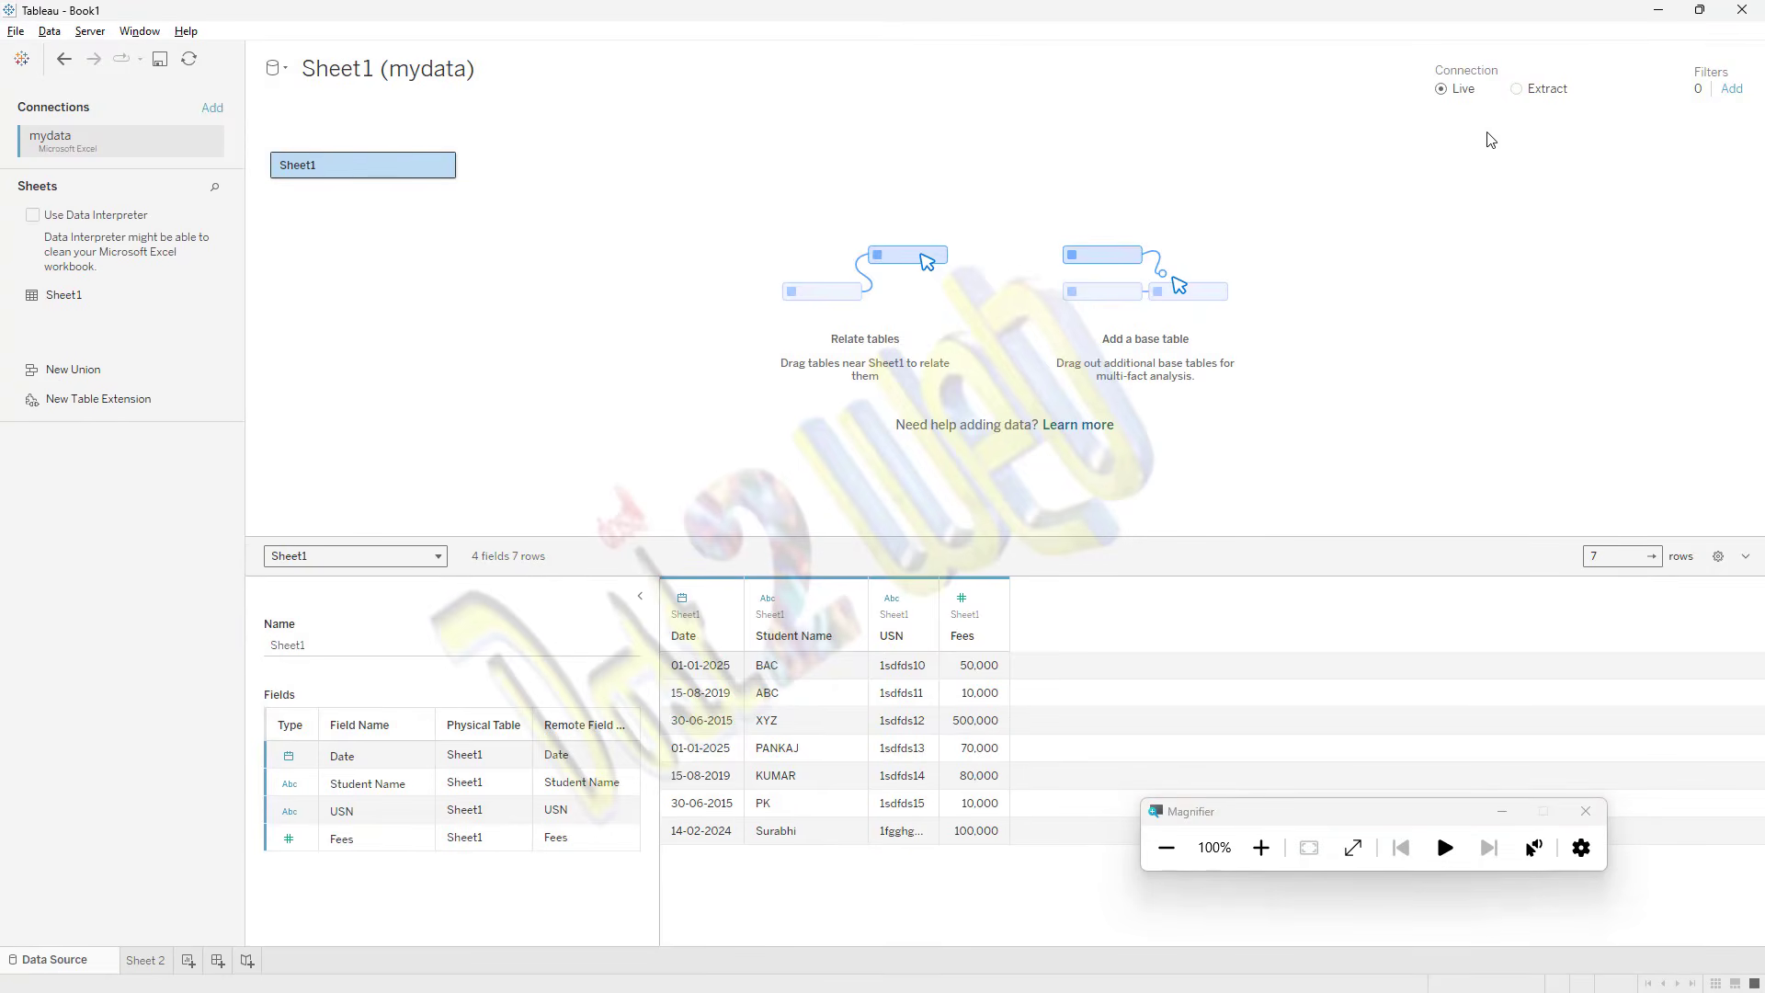
pyautogui.click(1515, 89)
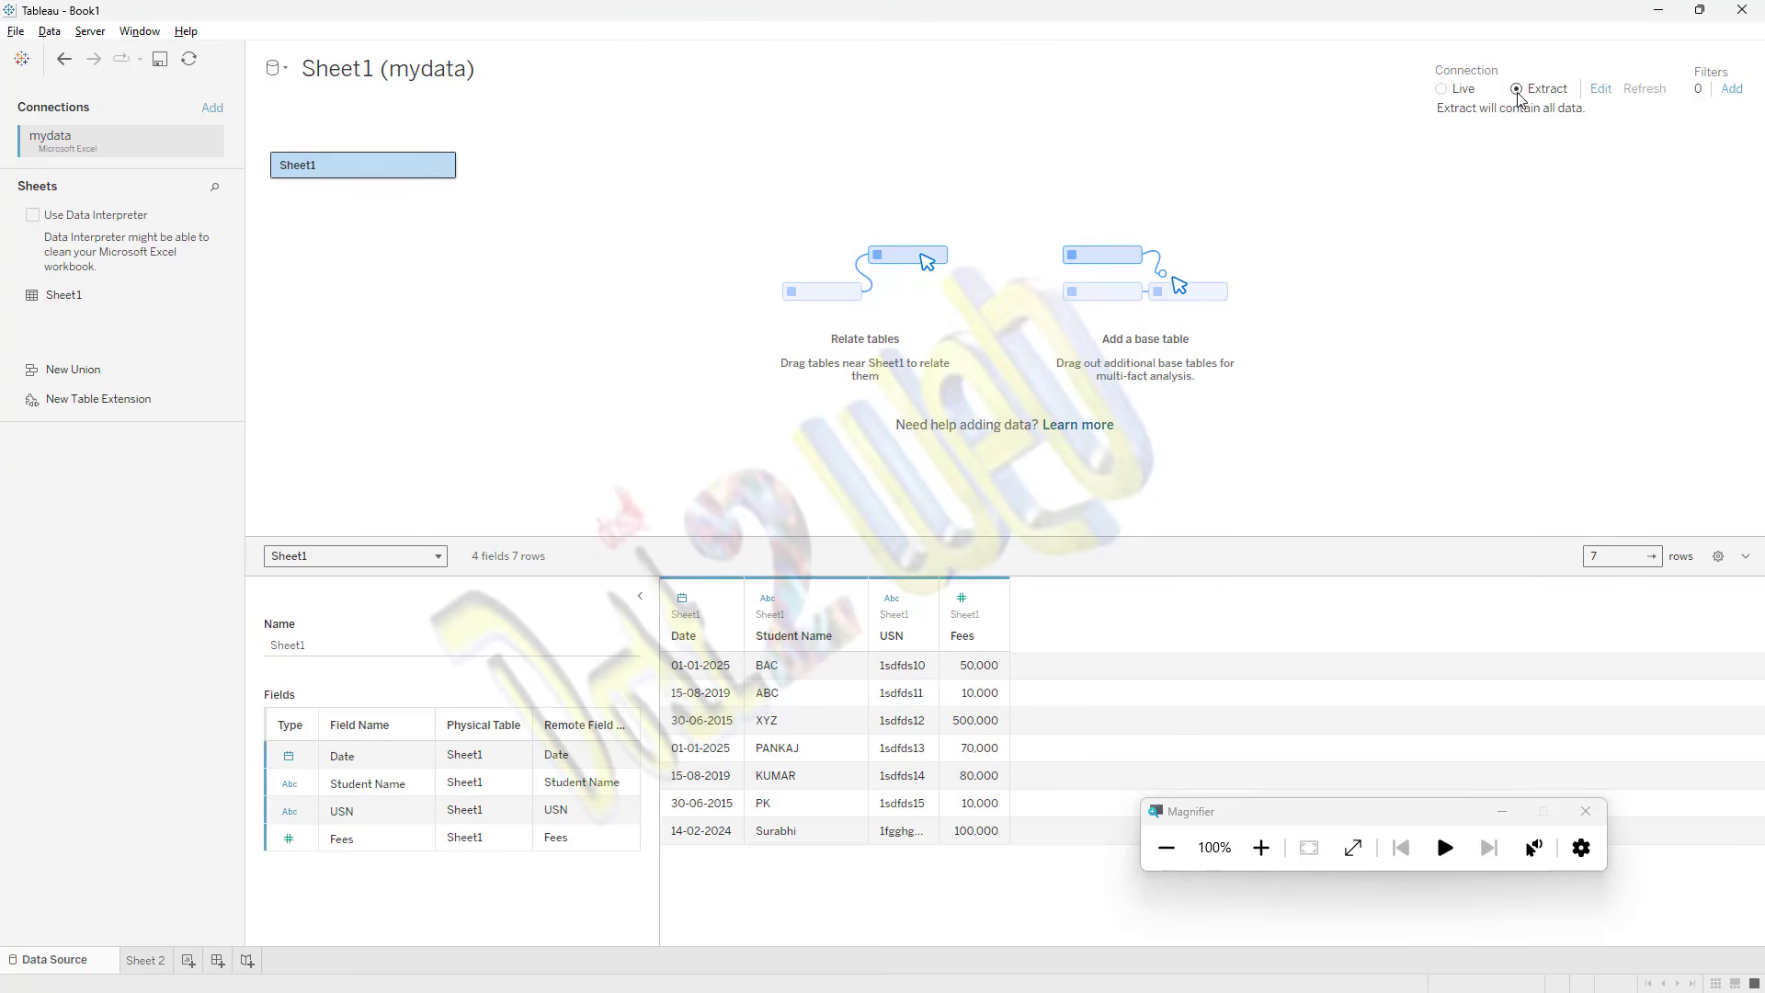
pyautogui.click(149, 958)
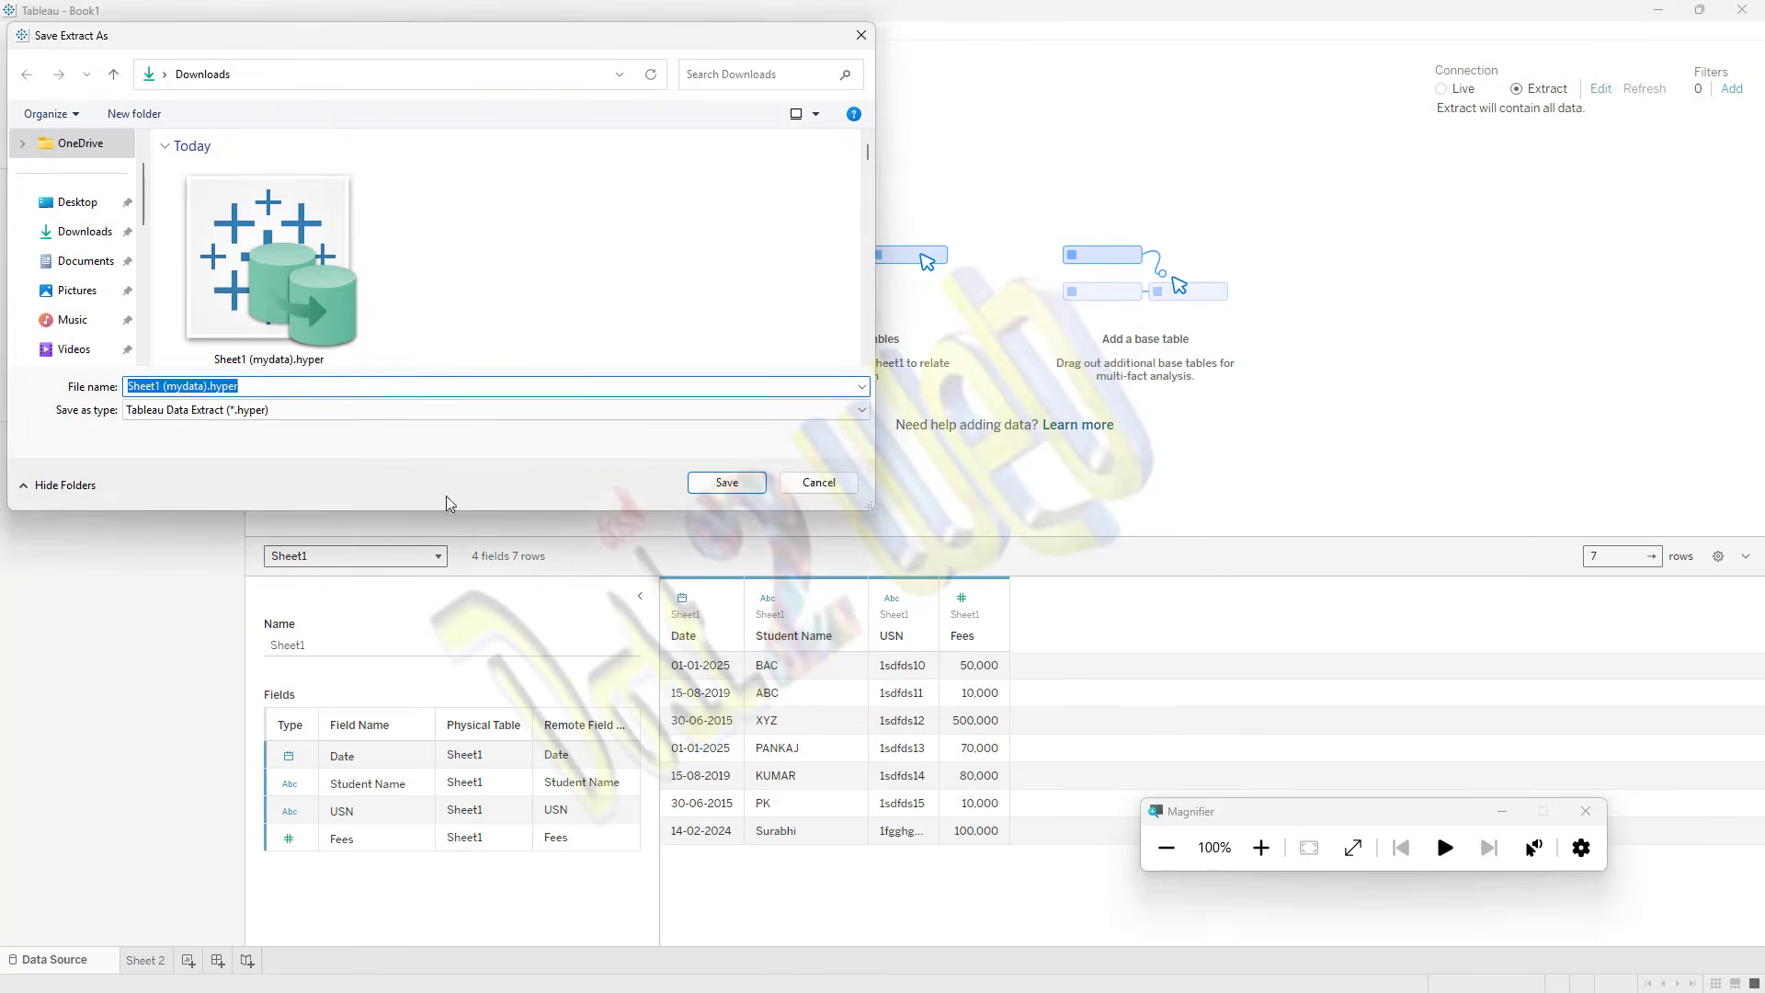
pyautogui.click(722, 485)
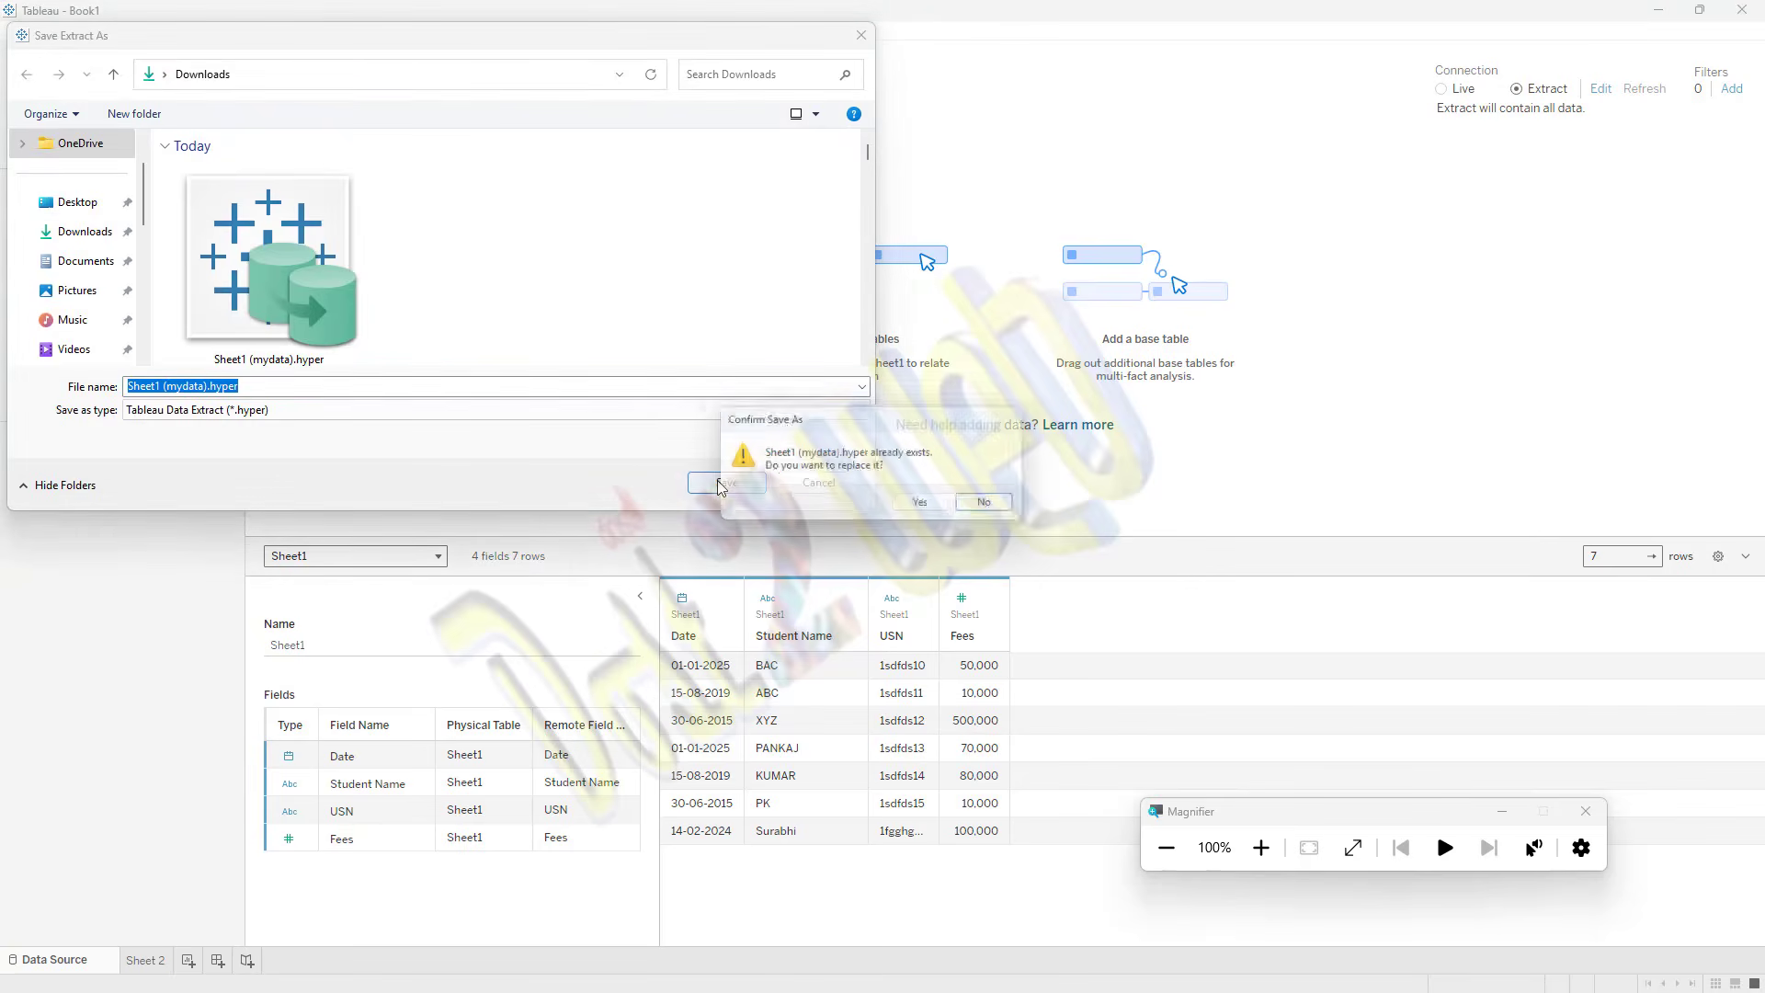
pyautogui.click(922, 507)
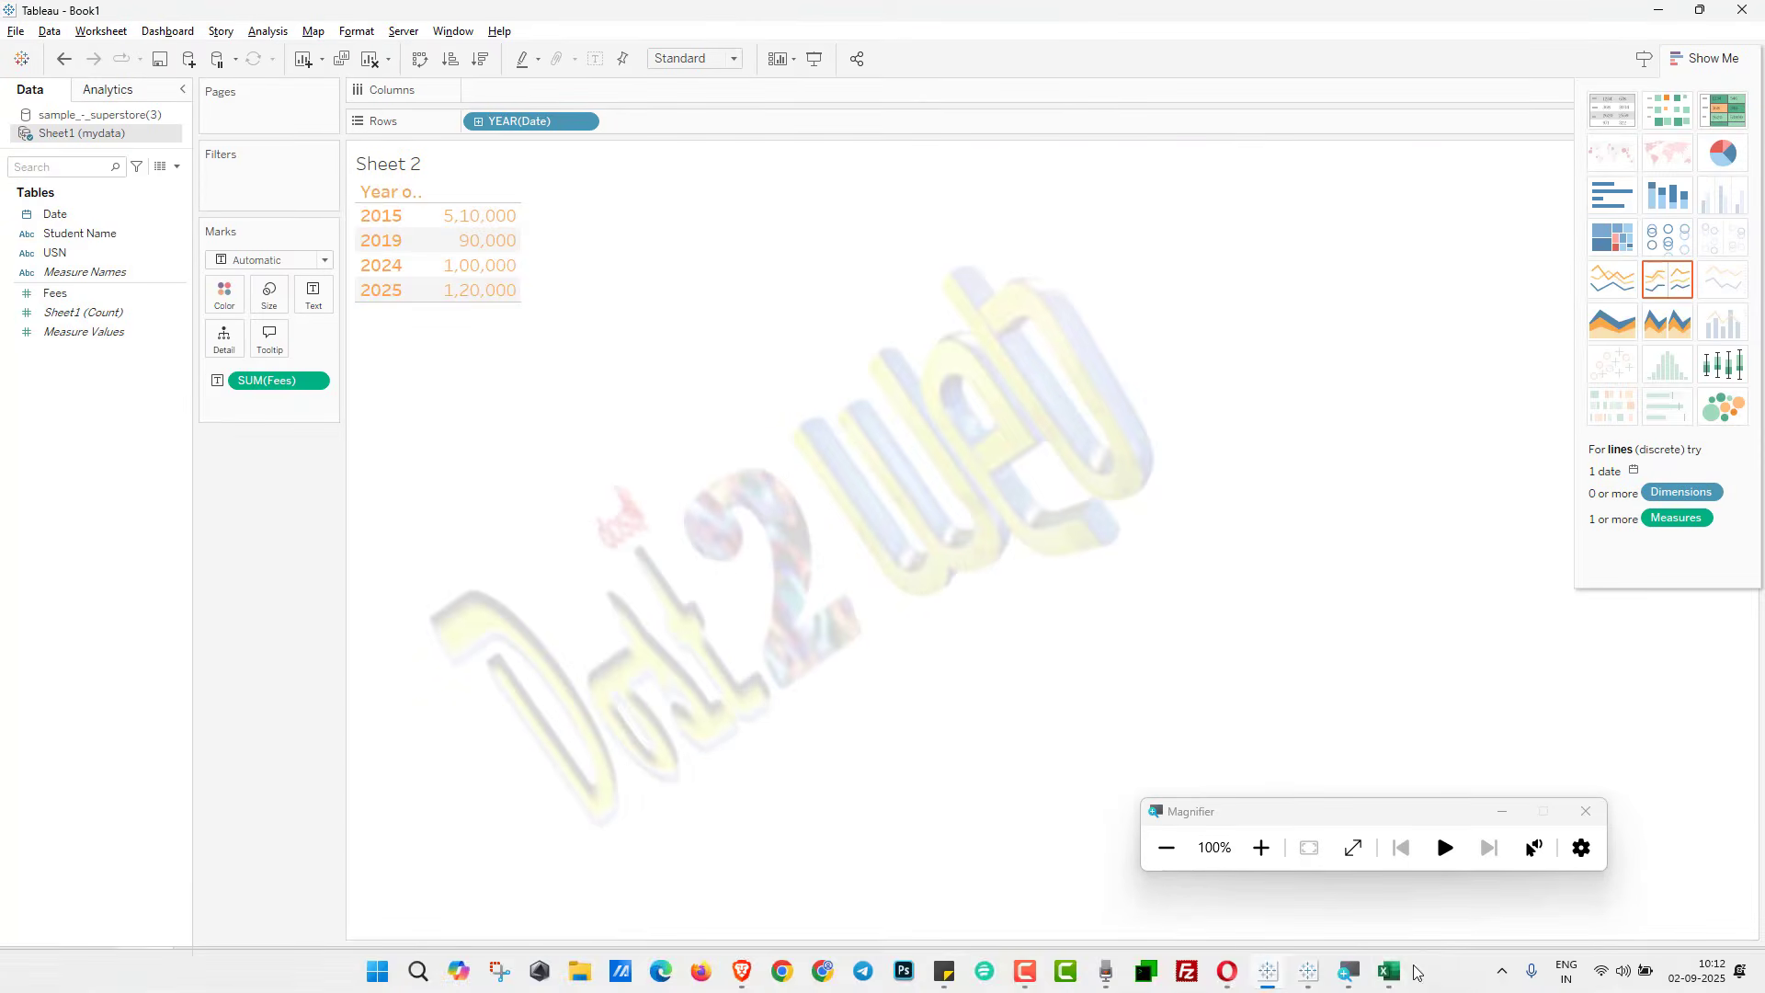
# Step: Switch to mydata.xlsx in Excel and fill the date series from A8 down to 16-02-2024 in A10
pyautogui.click(1389, 972)
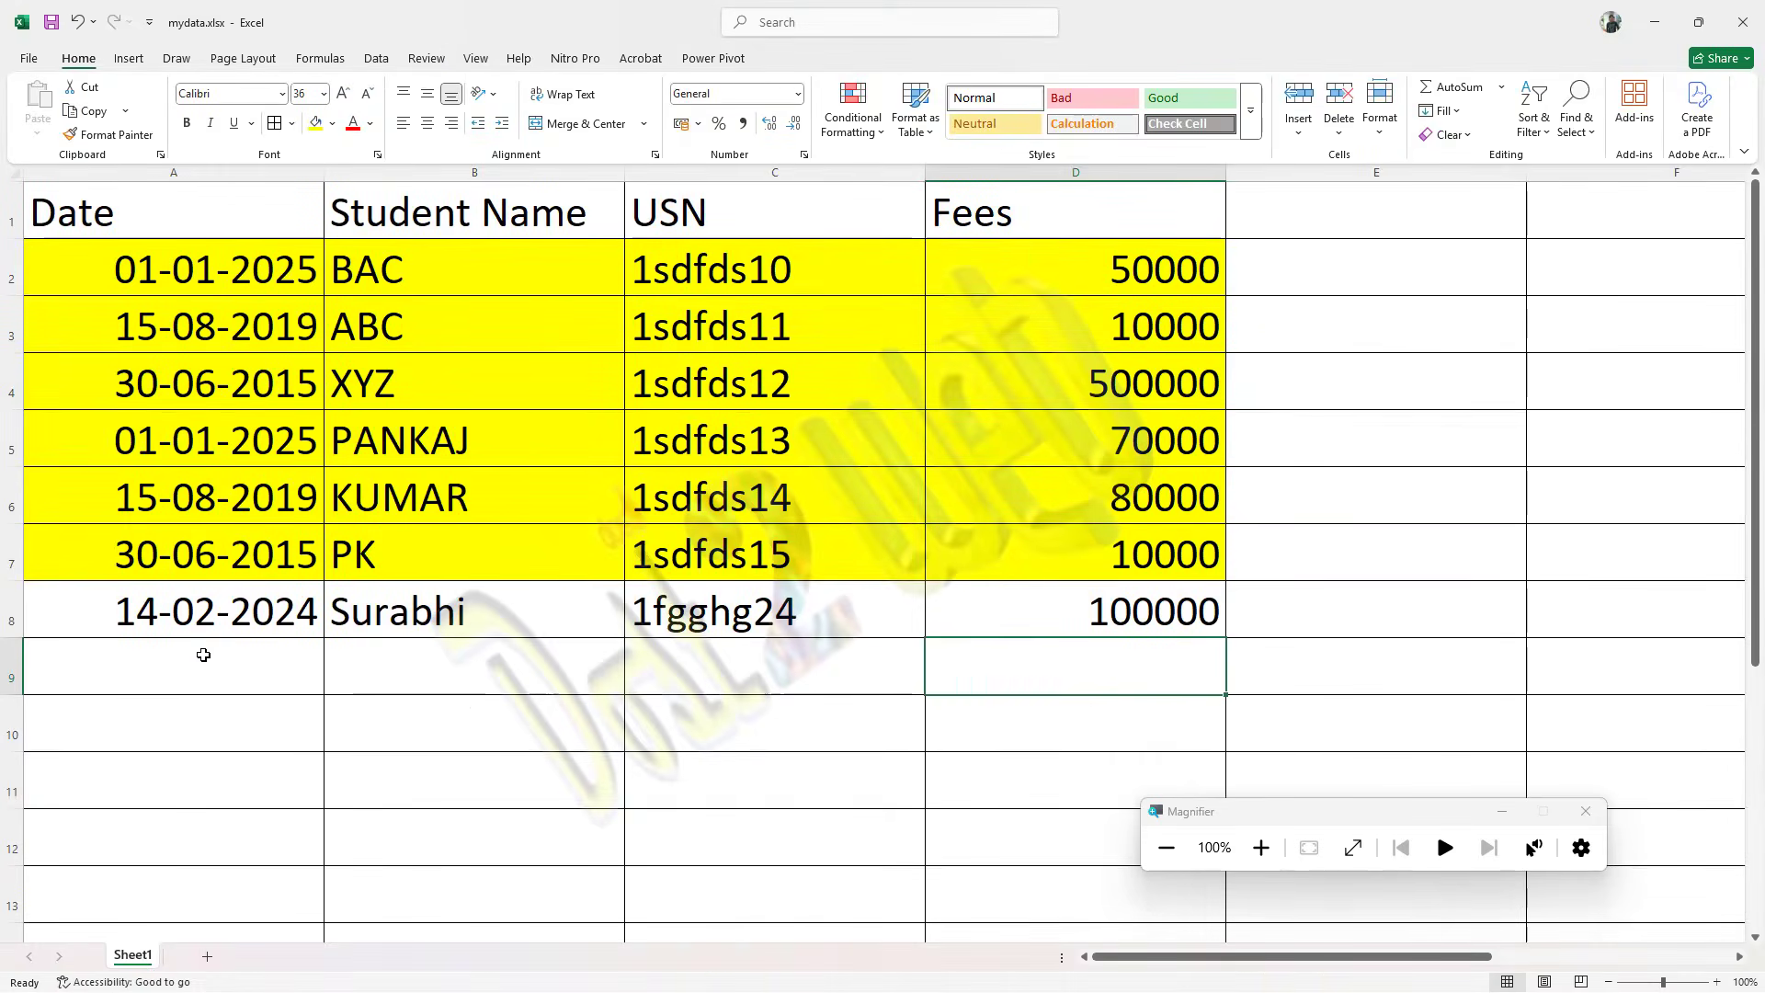
pyautogui.click(231, 655)
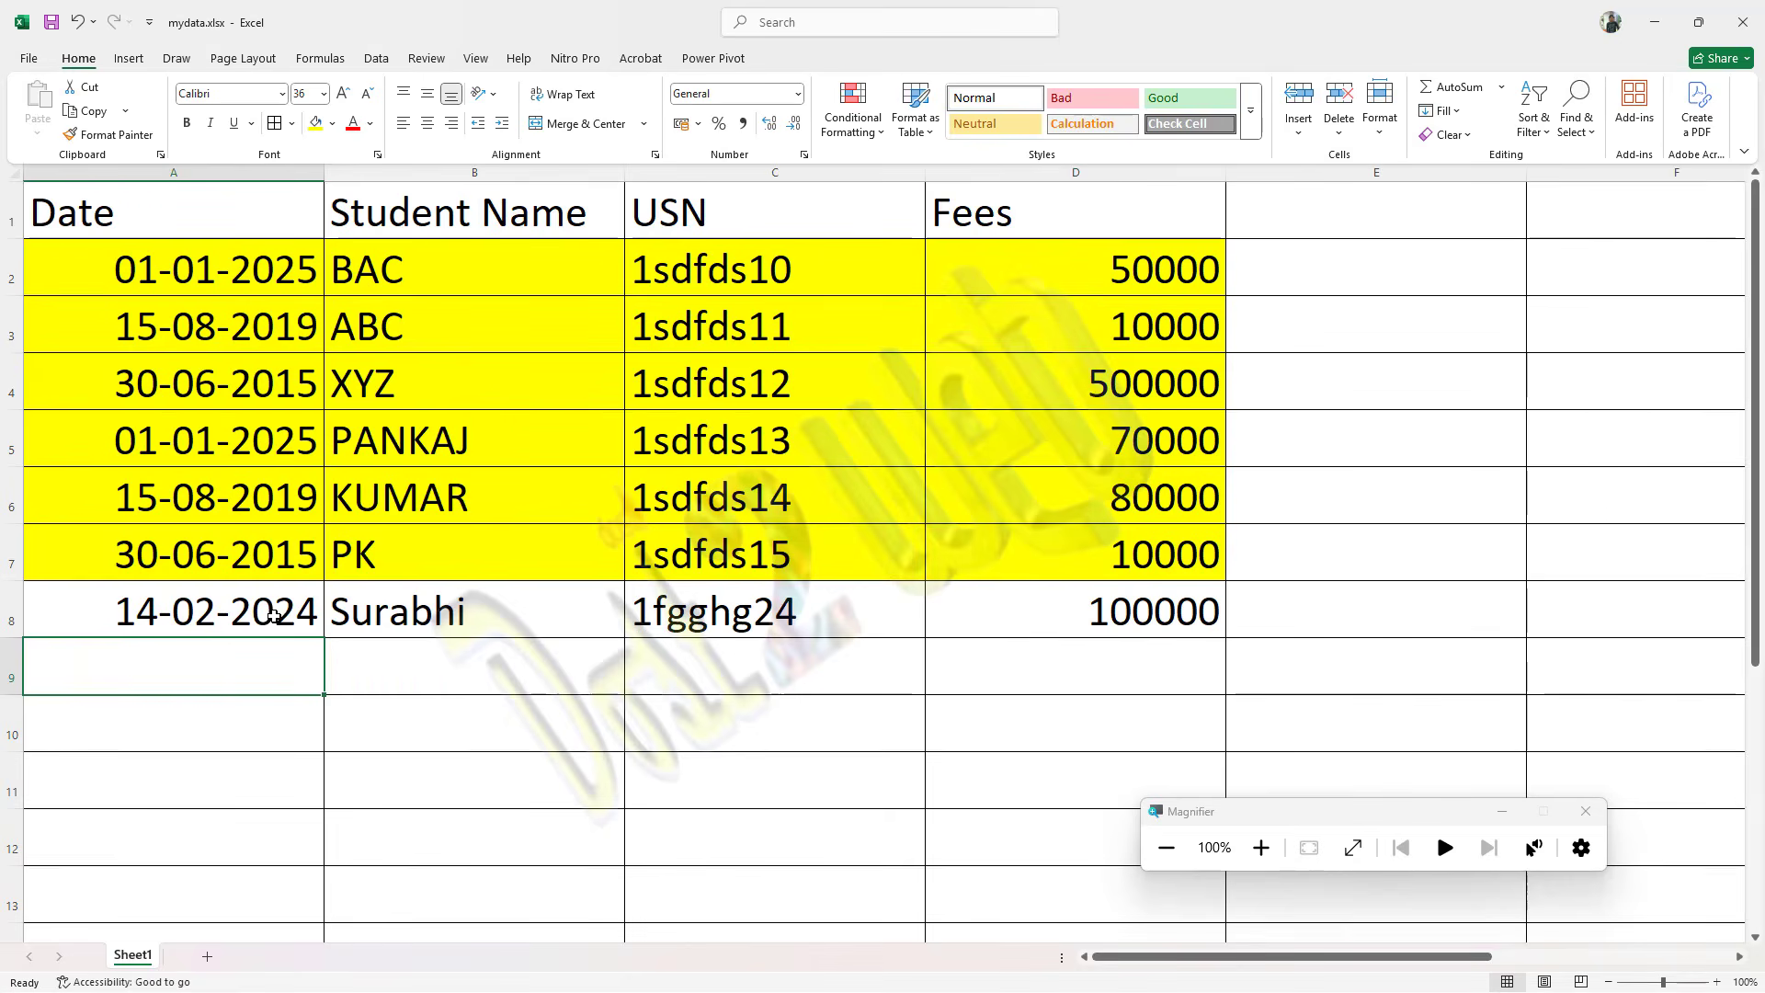
pyautogui.click(274, 614)
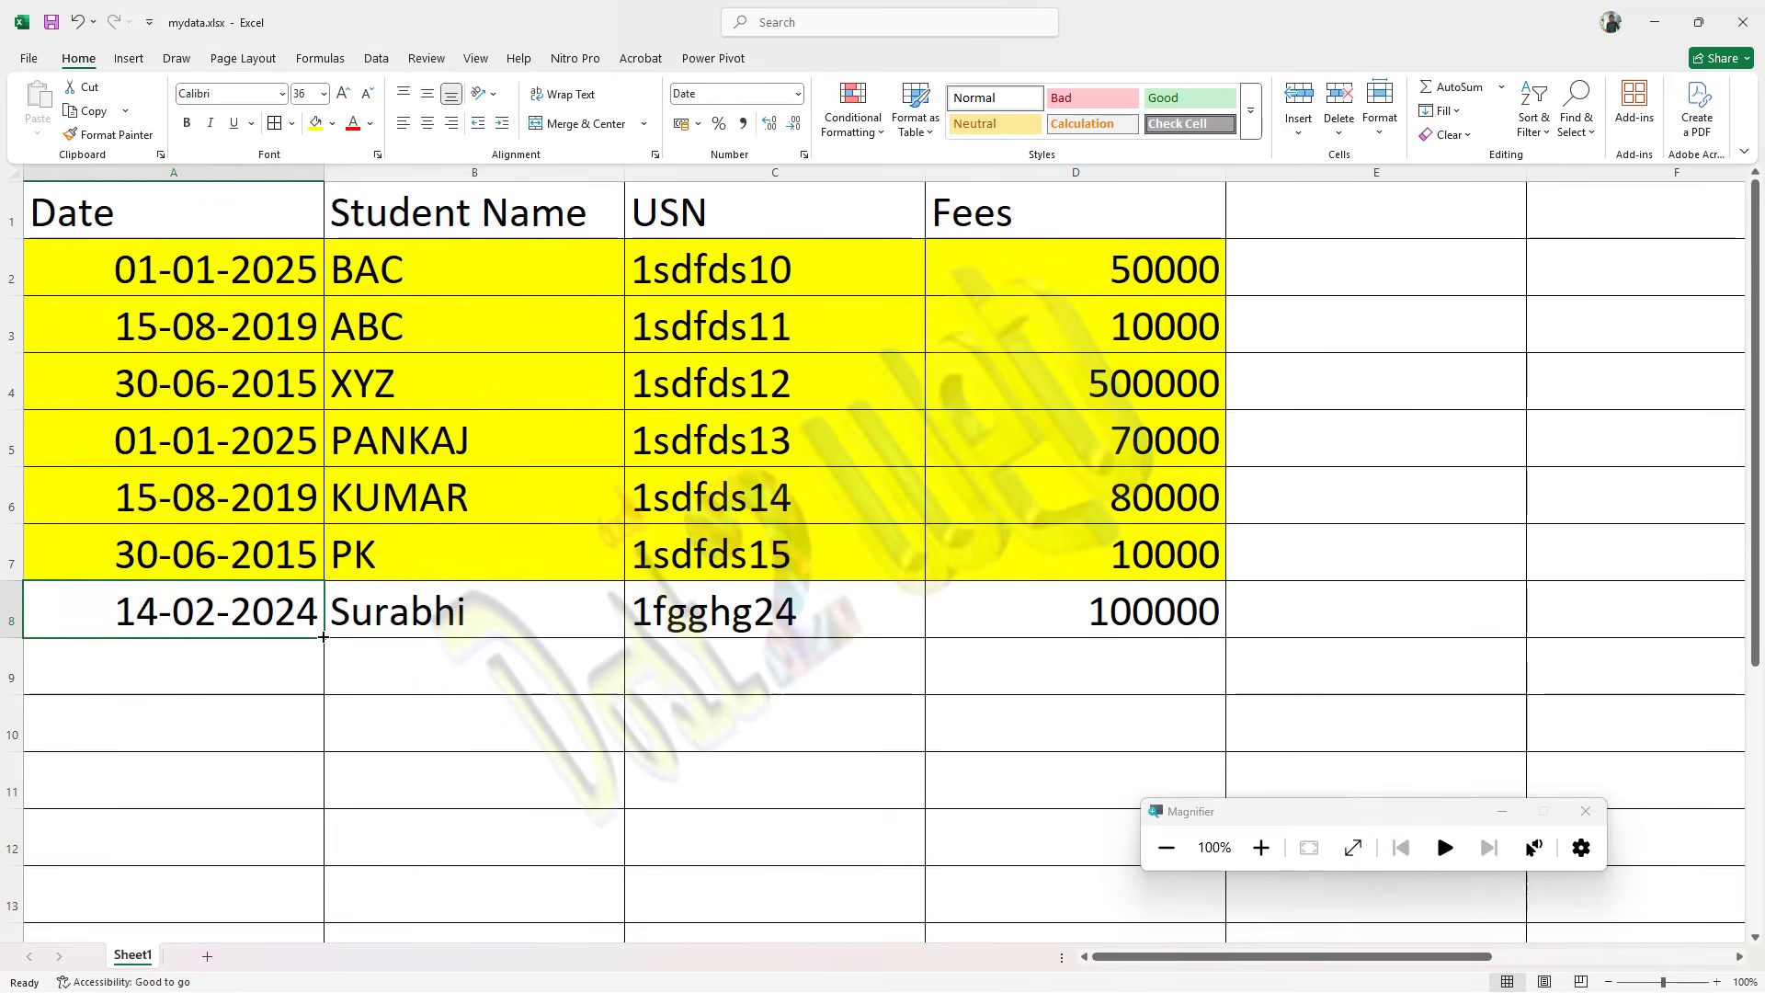
pyautogui.moveTo(324, 639); pyautogui.dragTo(323, 728)
# Step: Enter dfjs and sdfs as the student names in B9 and B10
pyautogui.click(493, 625)
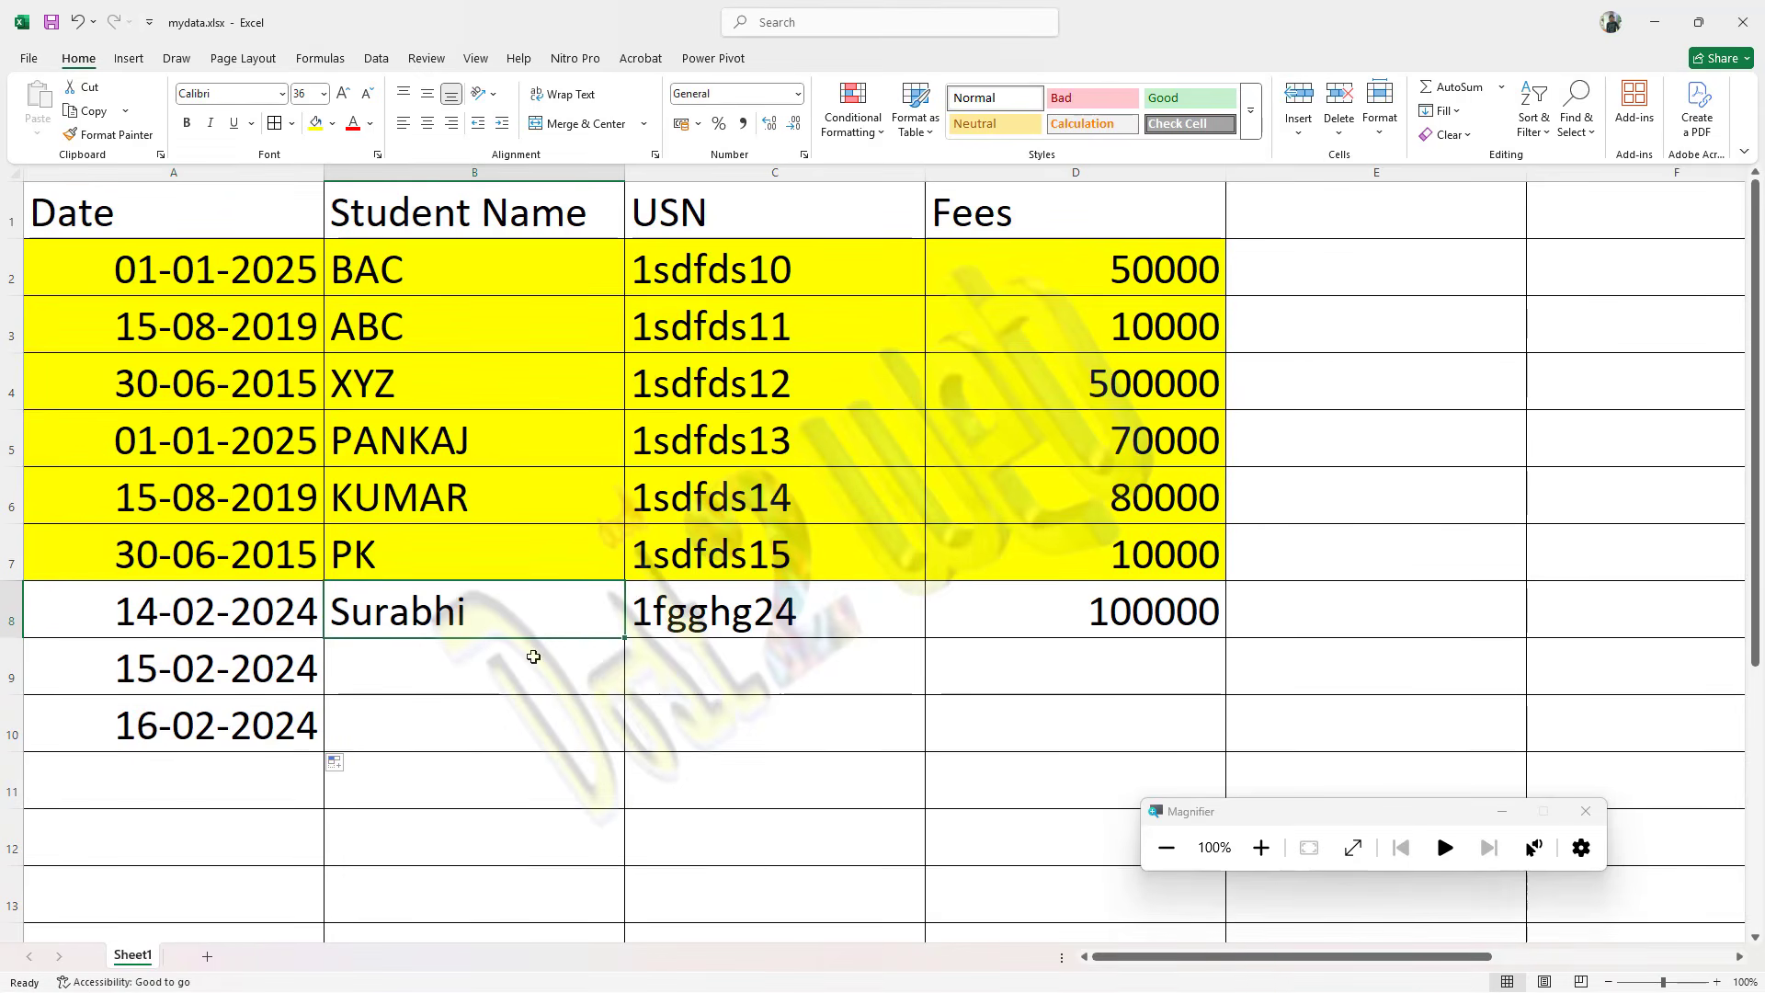
pyautogui.click(511, 662)
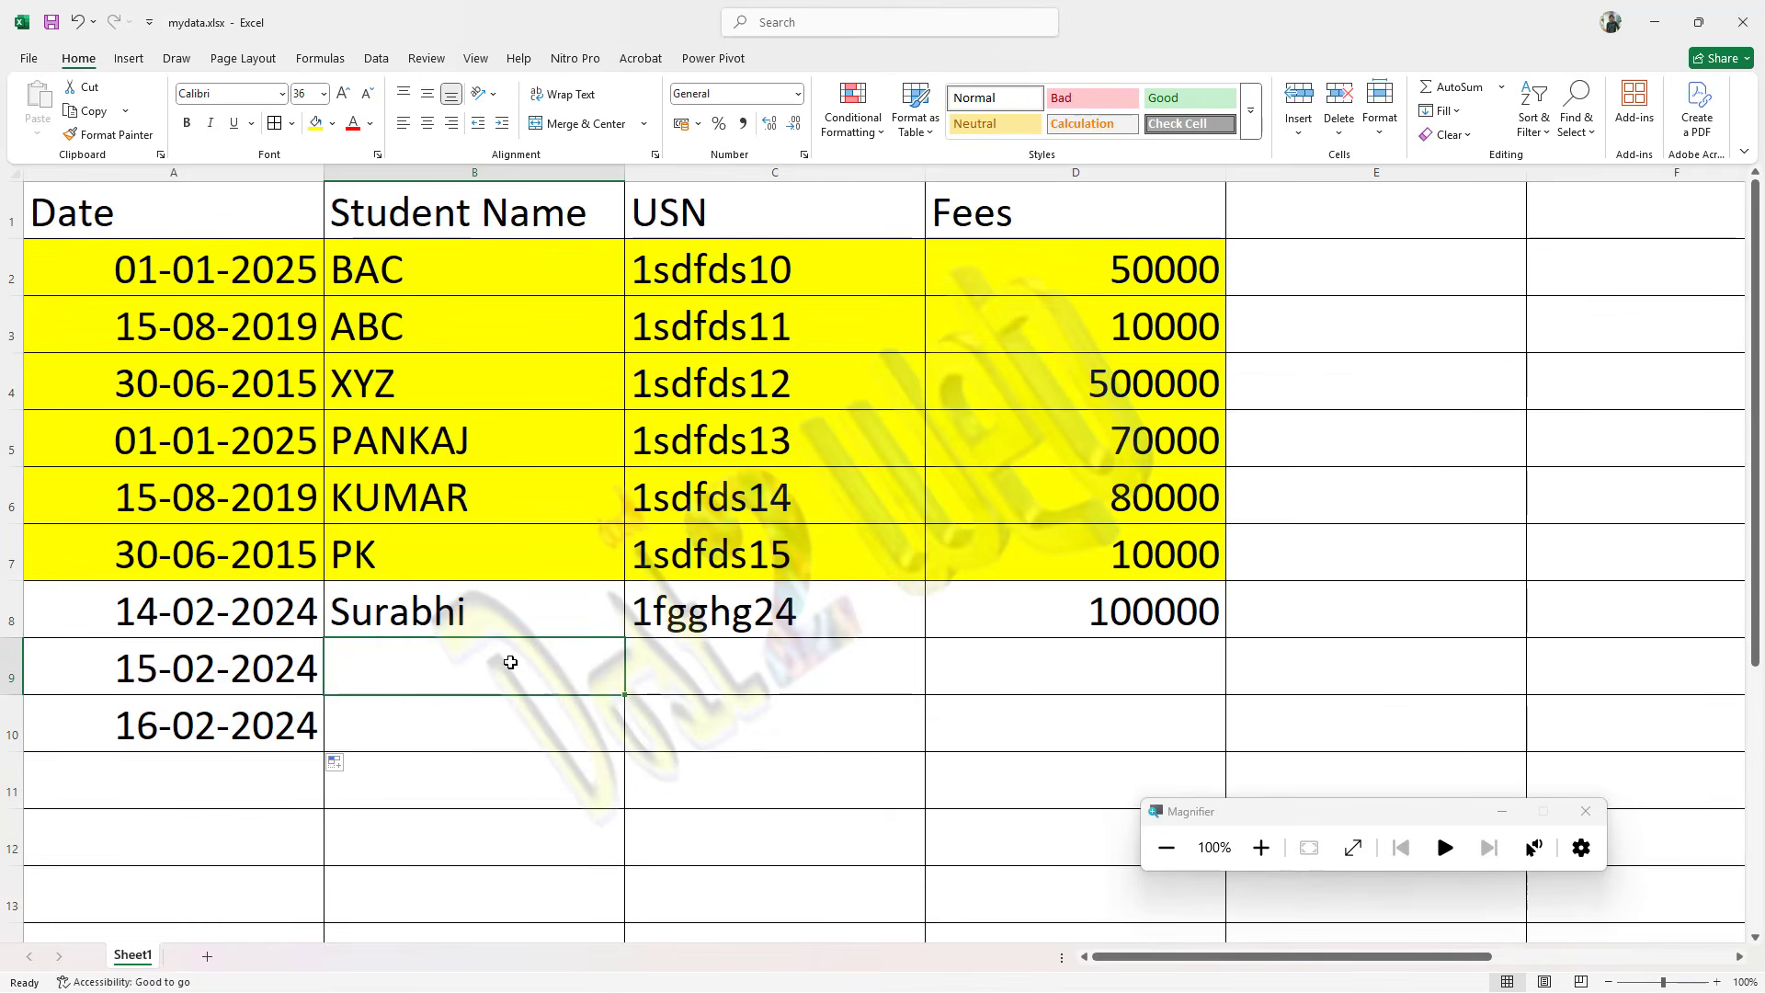
pyautogui.write('dfjs')
pyautogui.press('Return')
pyautogui.write('sdfs')
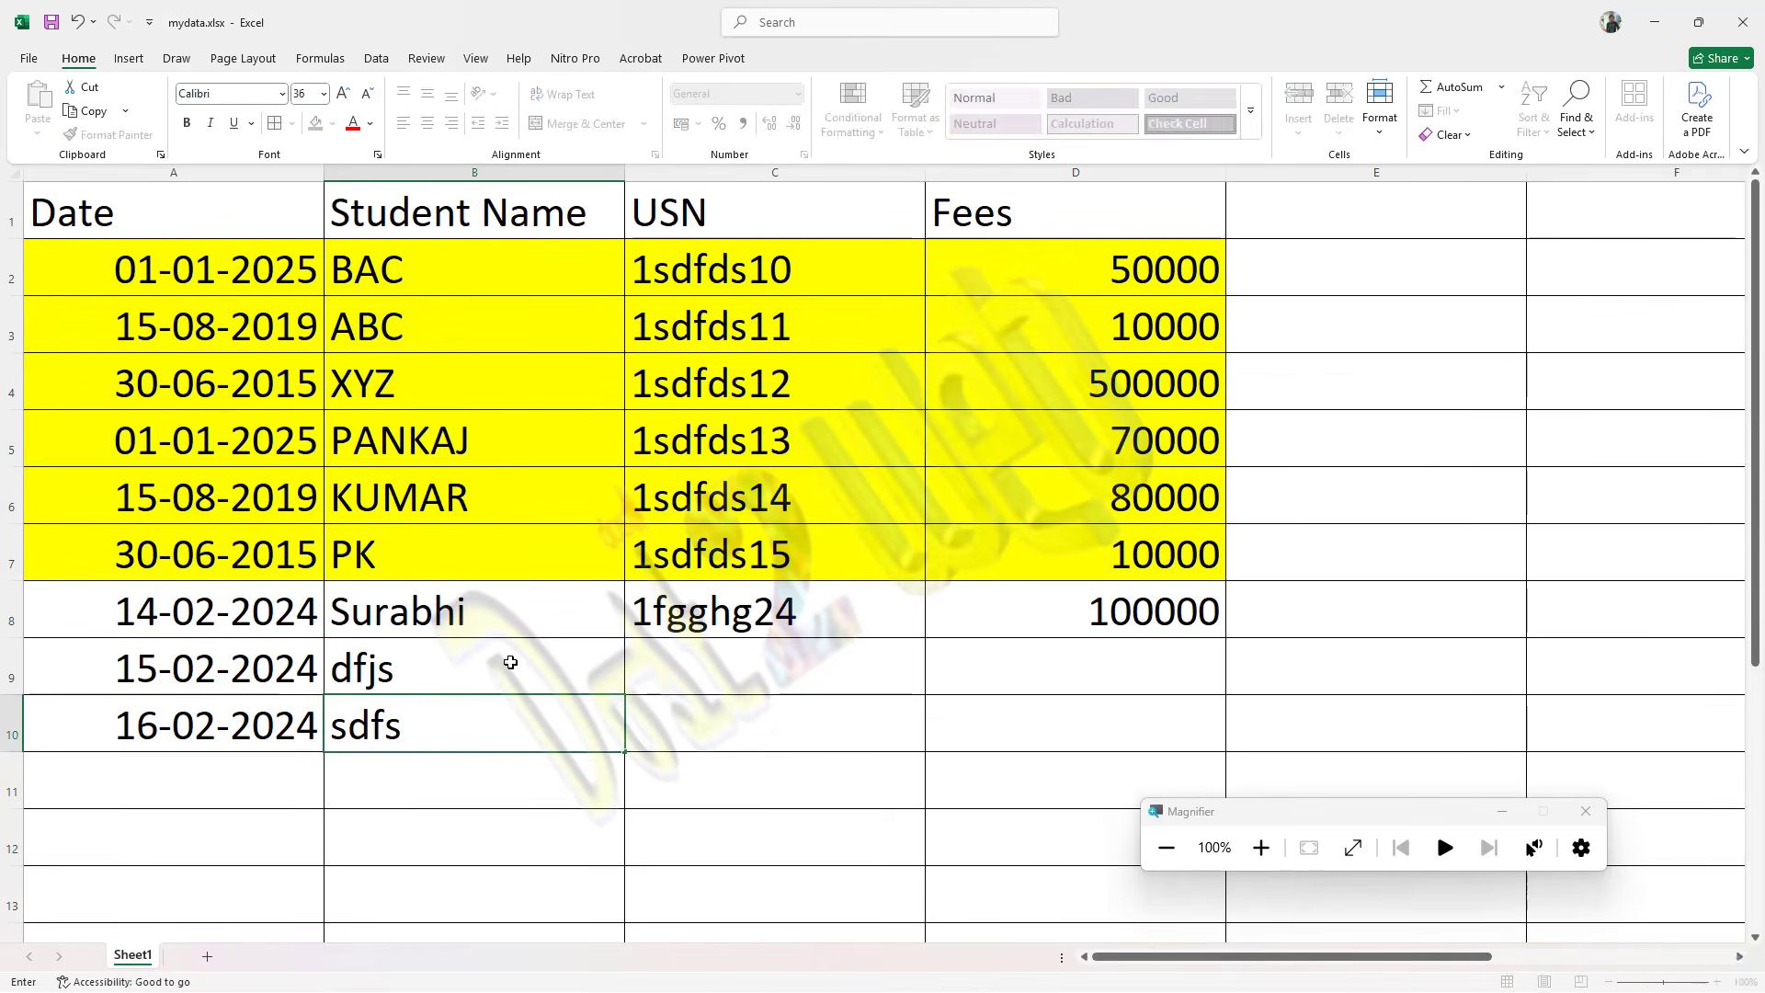
pyautogui.press('Tab')
# Step: Fill the USN and Fees values from C8:D8 down through row 10
pyautogui.click(811, 611)
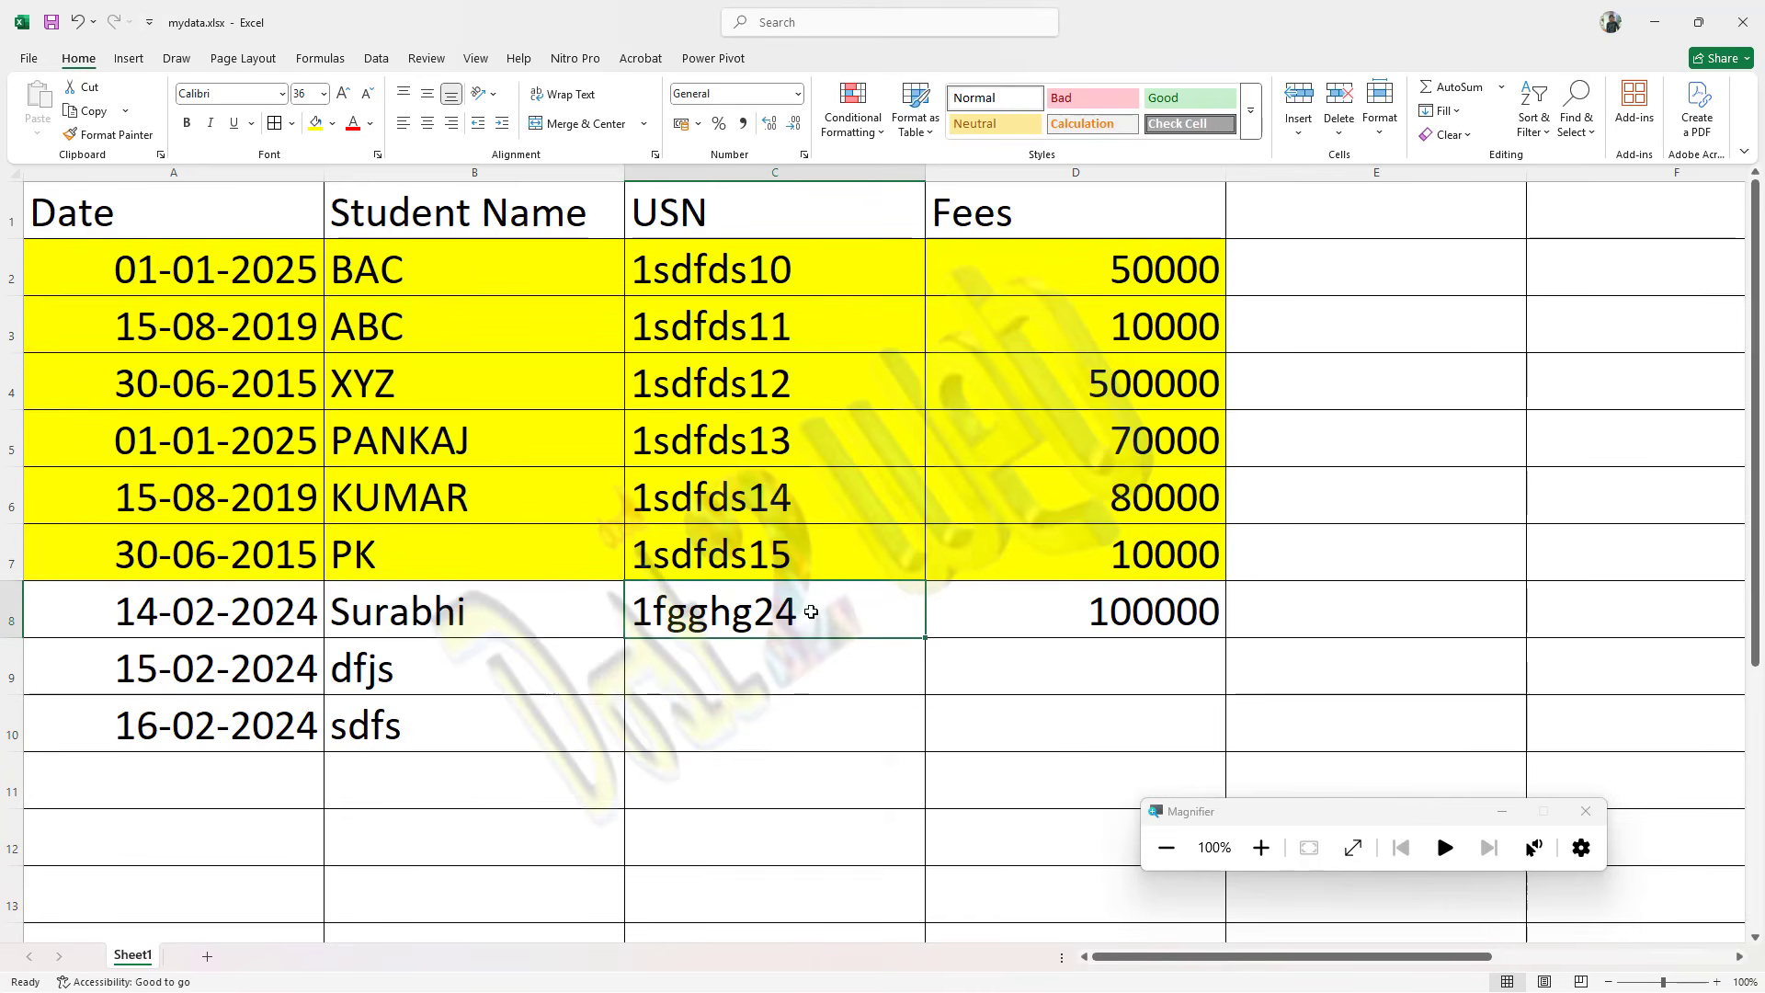
pyautogui.moveTo(810, 611); pyautogui.dragTo(1032, 603)
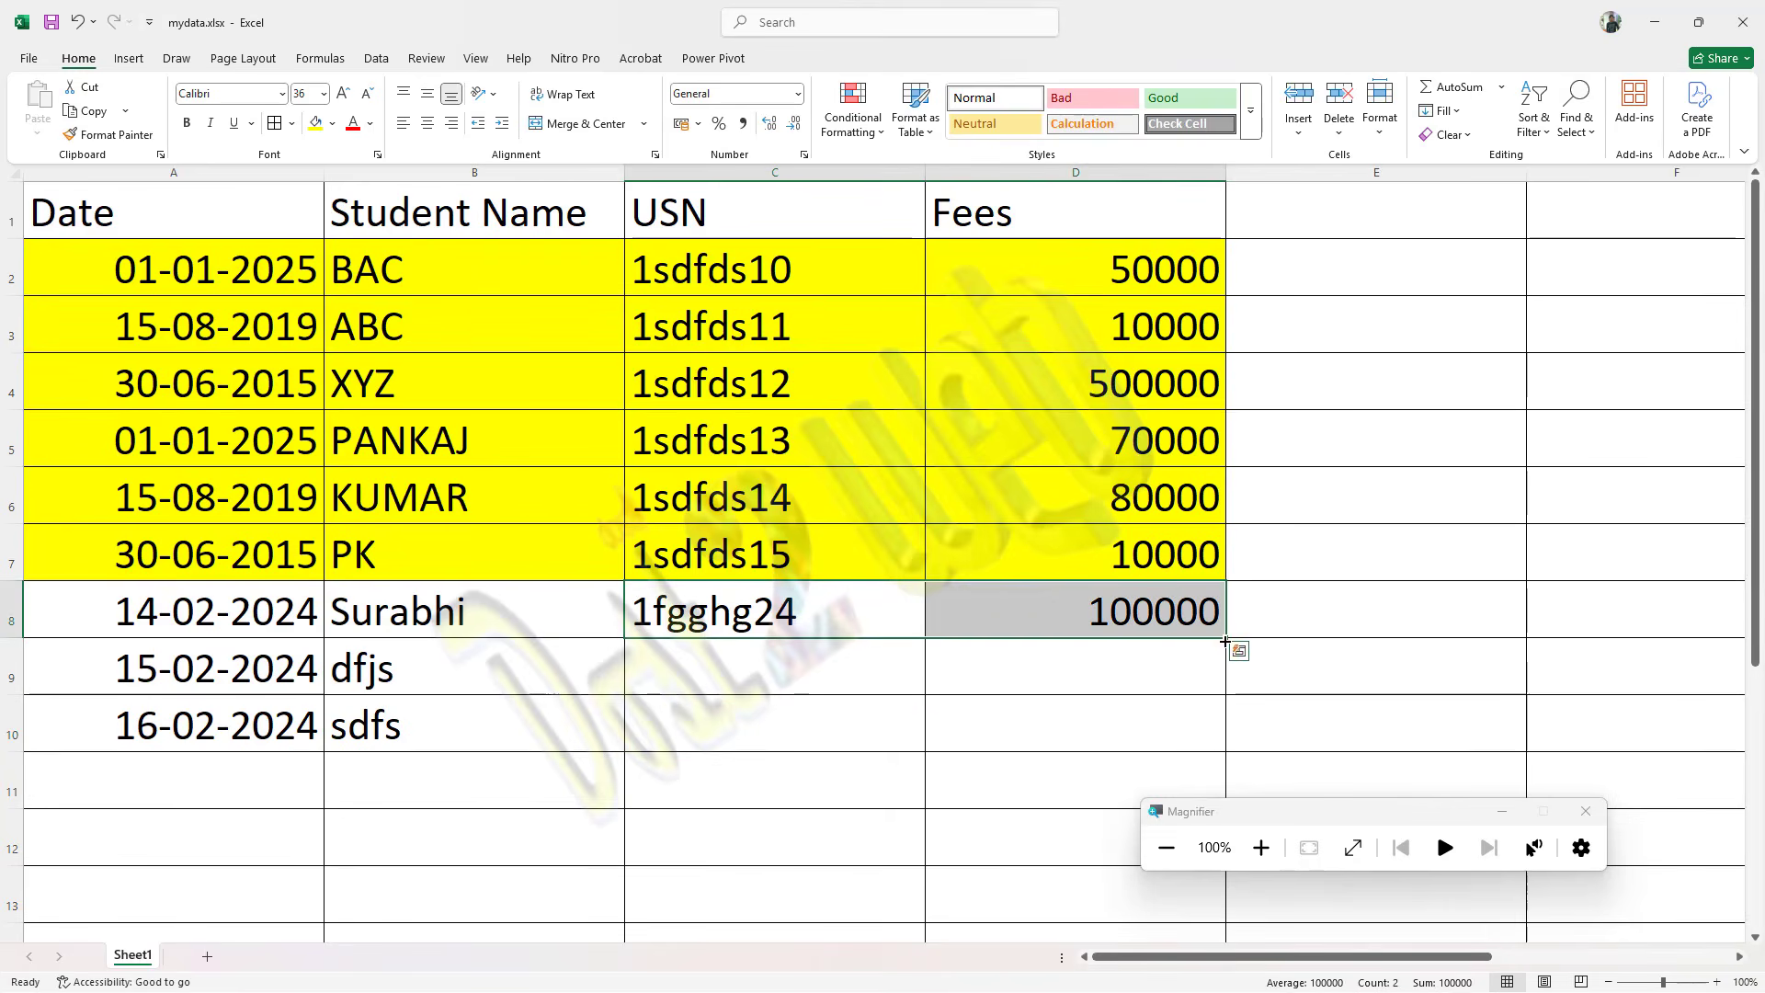
pyautogui.moveTo(1226, 641); pyautogui.dragTo(1227, 731)
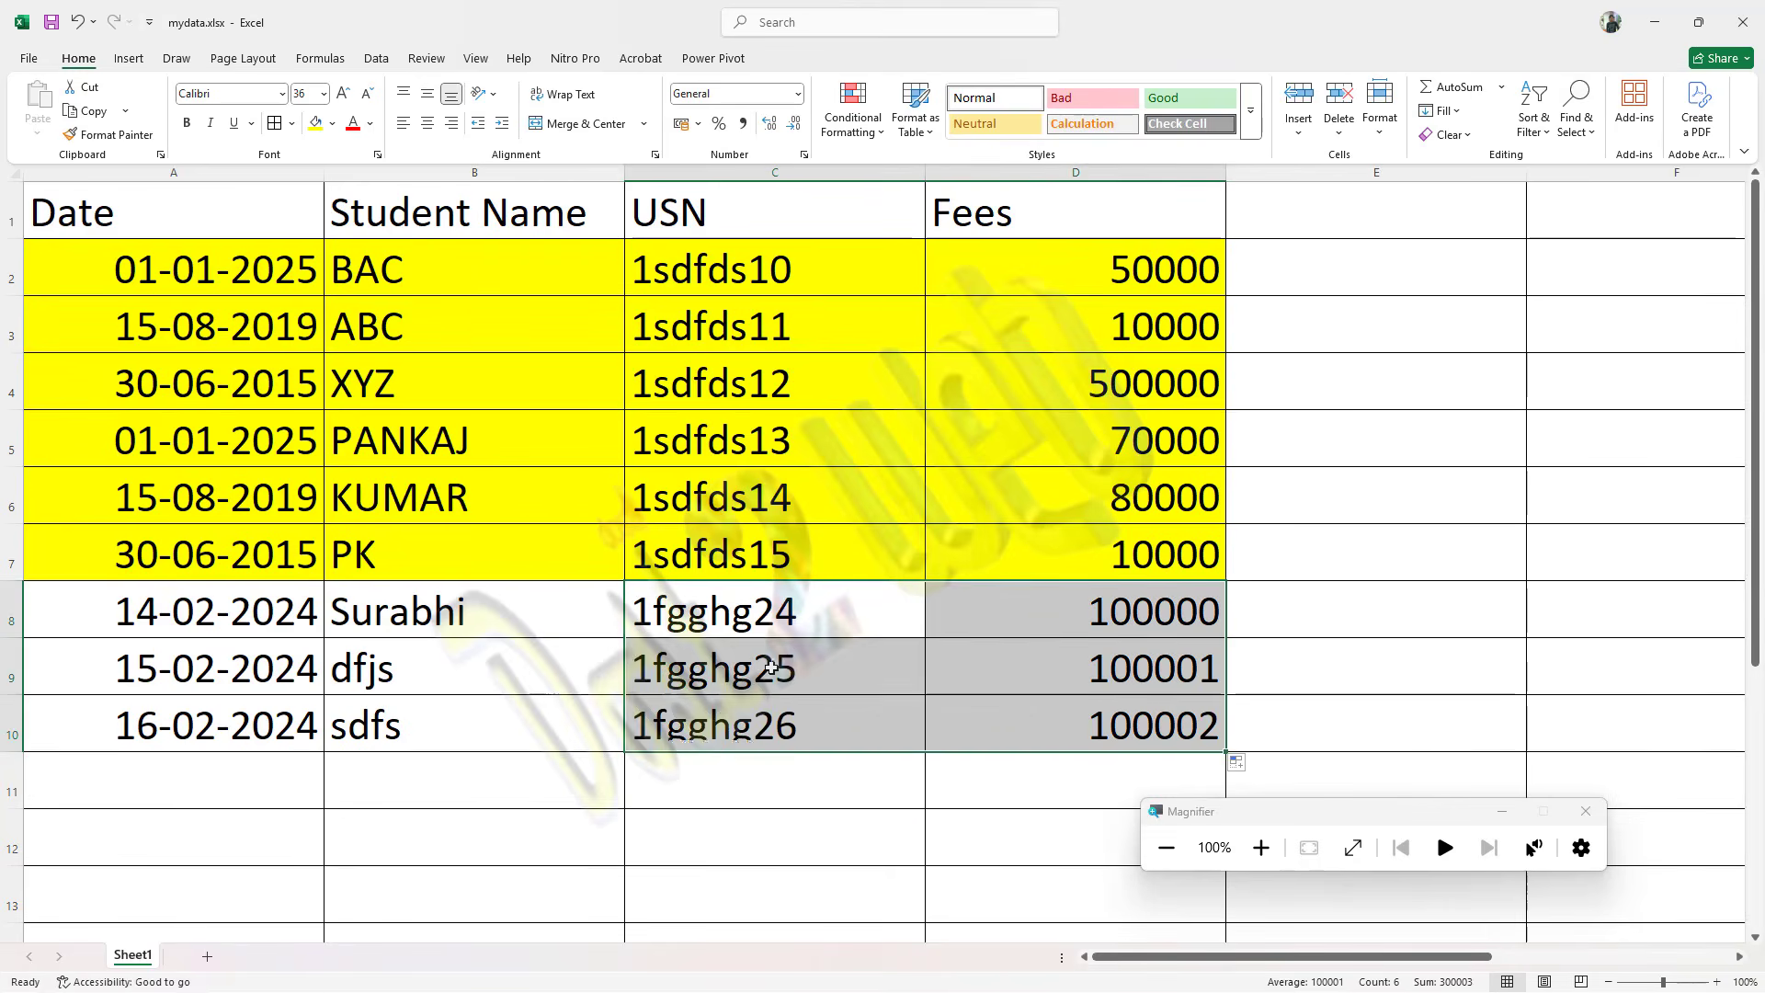
pyautogui.click(580, 661)
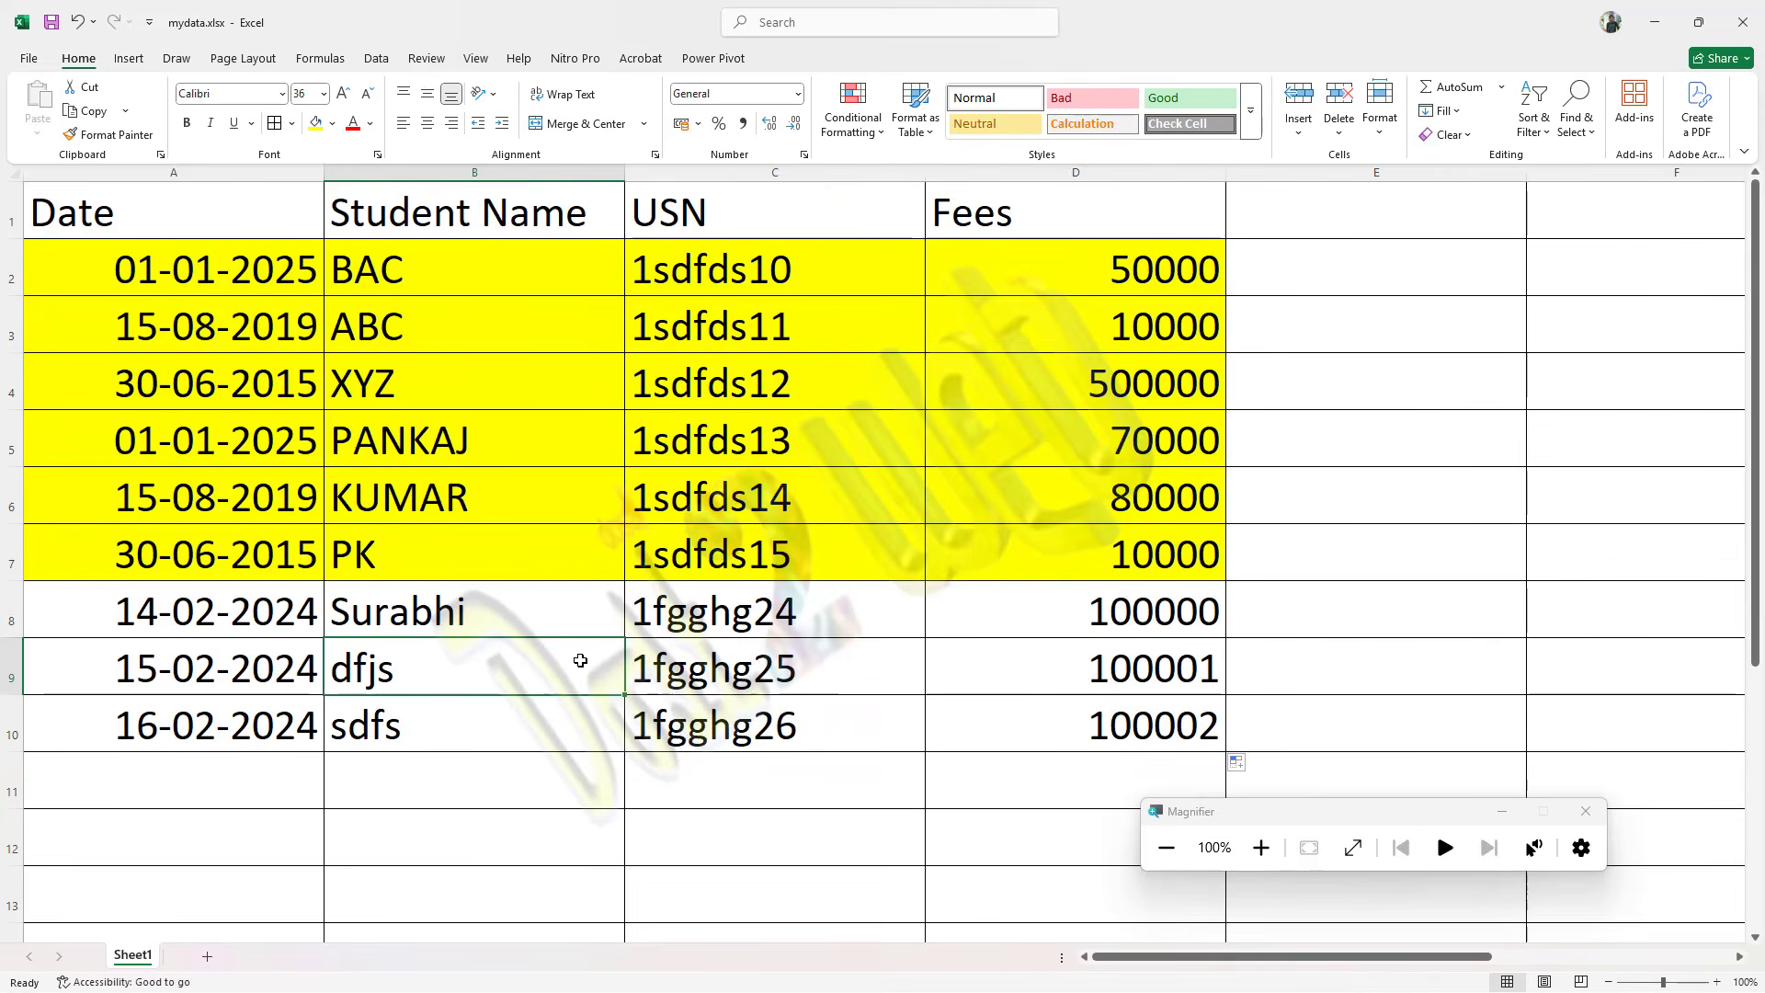
# Step: Switch to Tableau and refresh the extracted Sheet1 (mydata) data source for the fees by year table in Sheet 2
pyautogui.hotkey('alt', 'Tab')
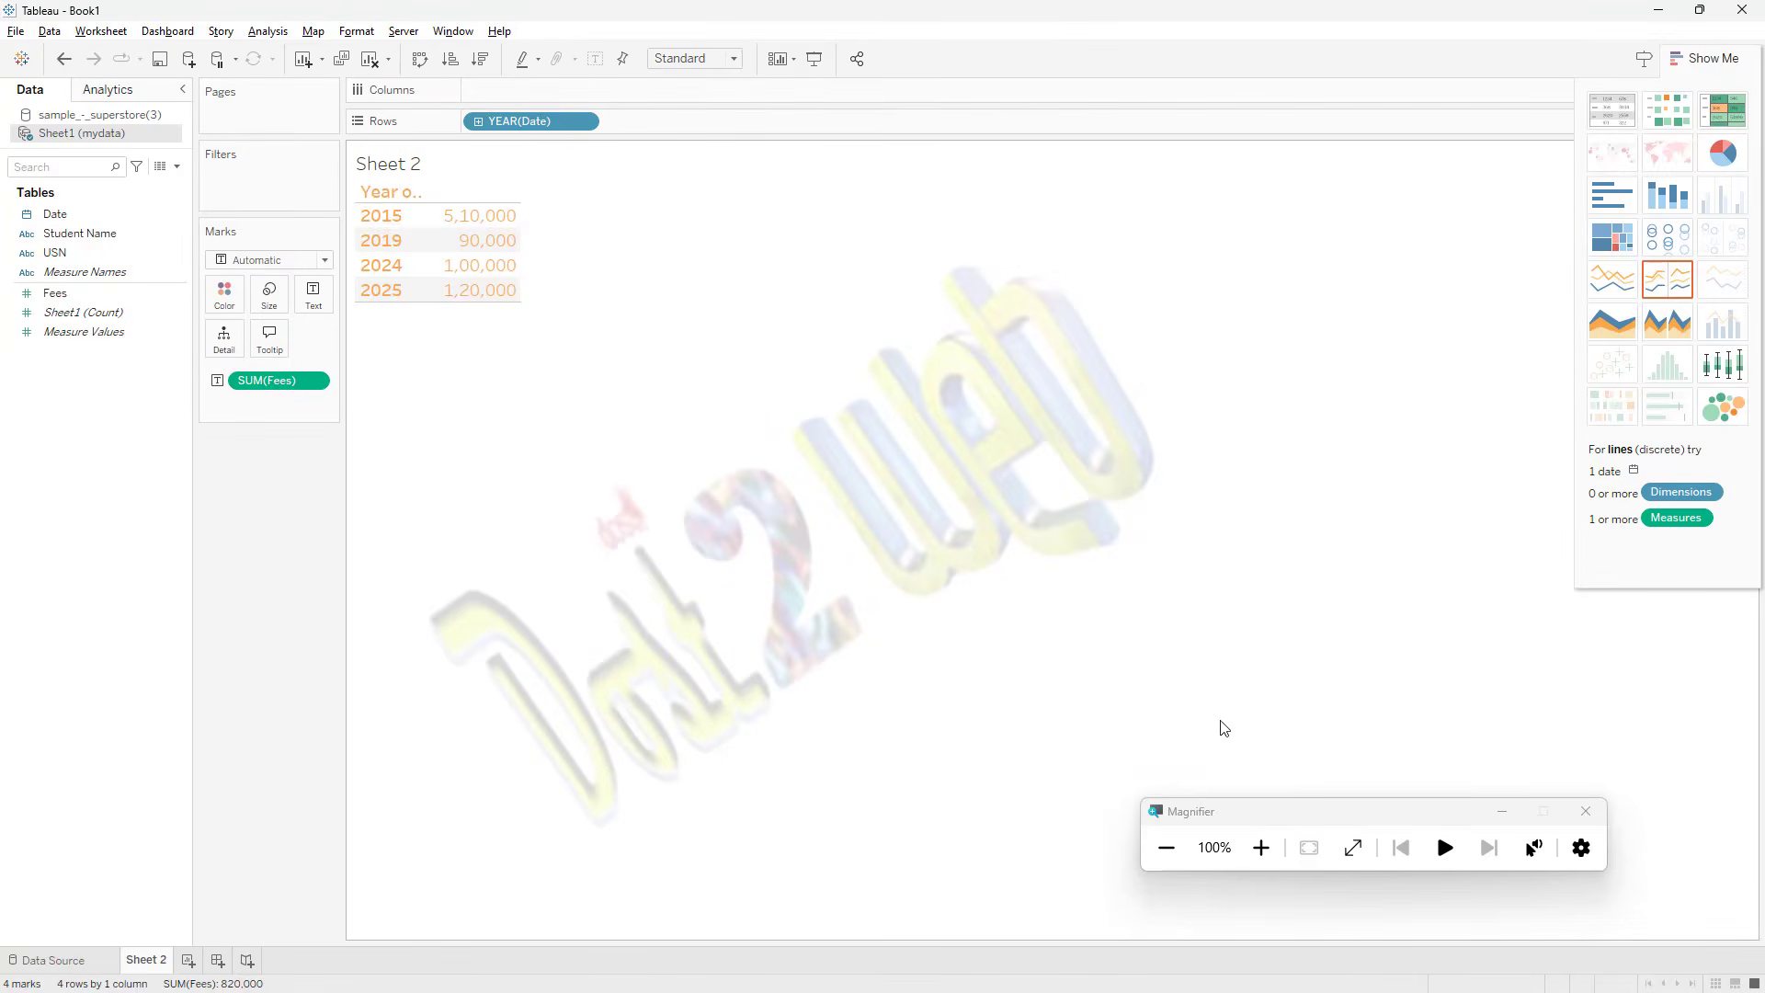
pyautogui.click(1261, 846)
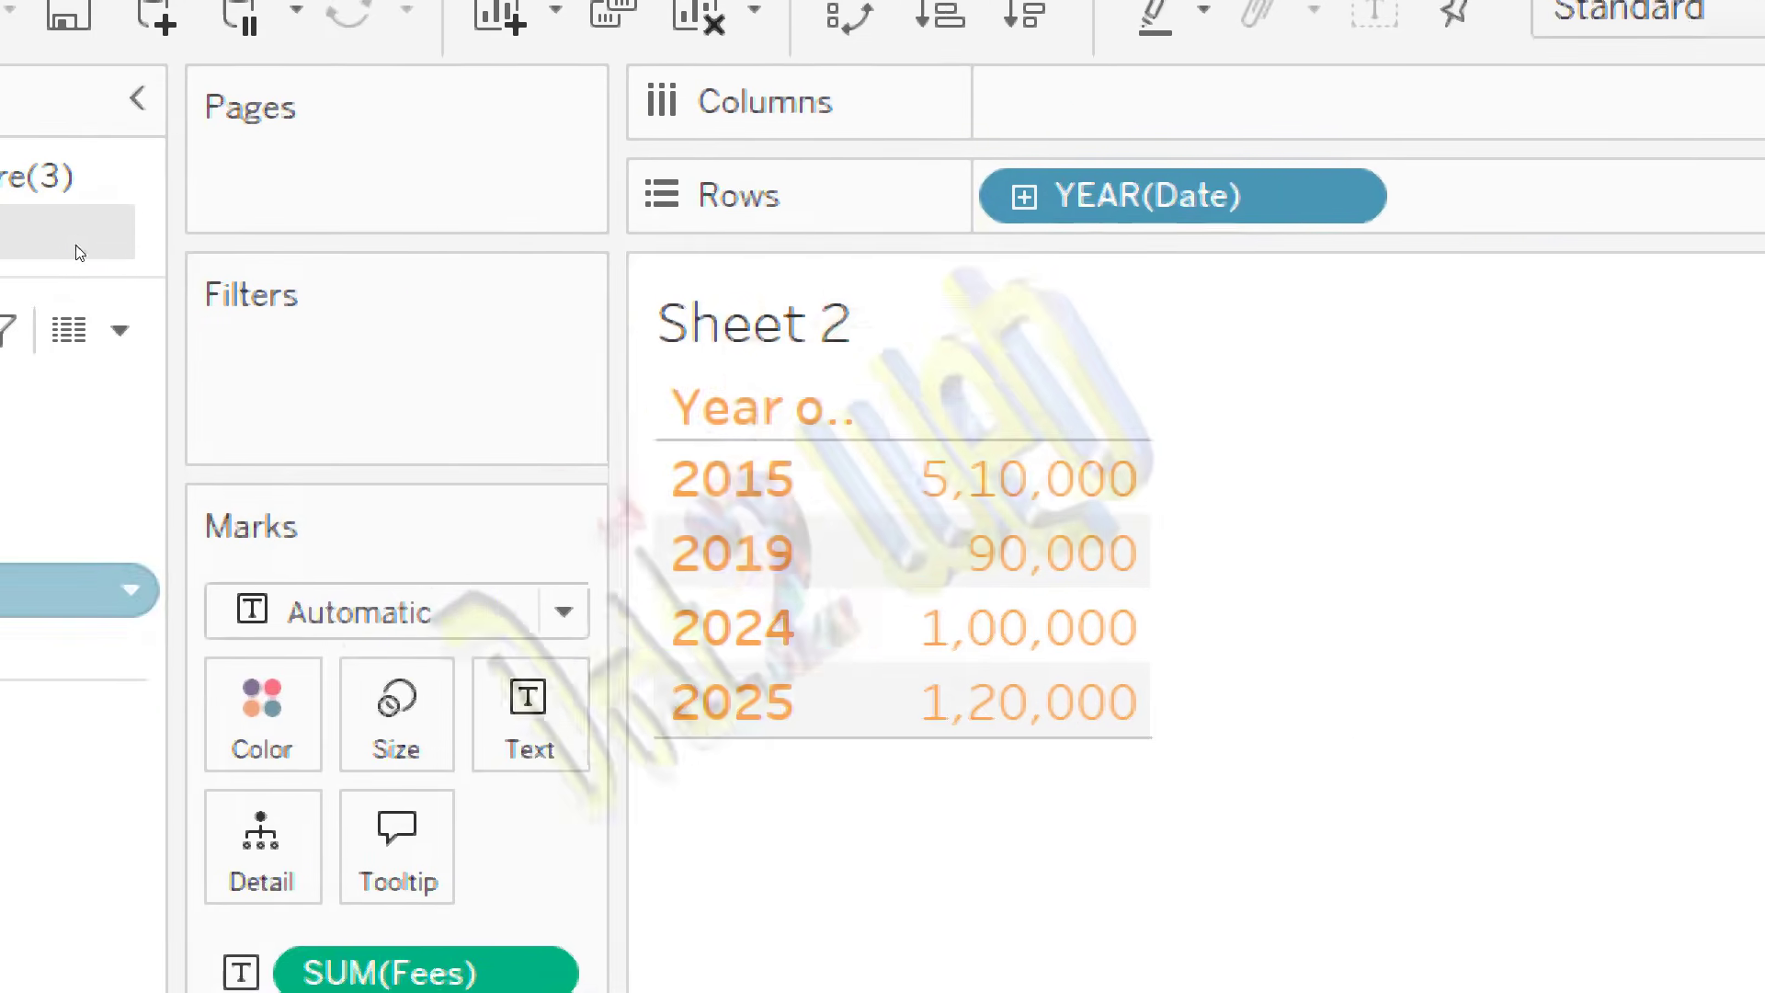
pyautogui.rightClick(207, 231)
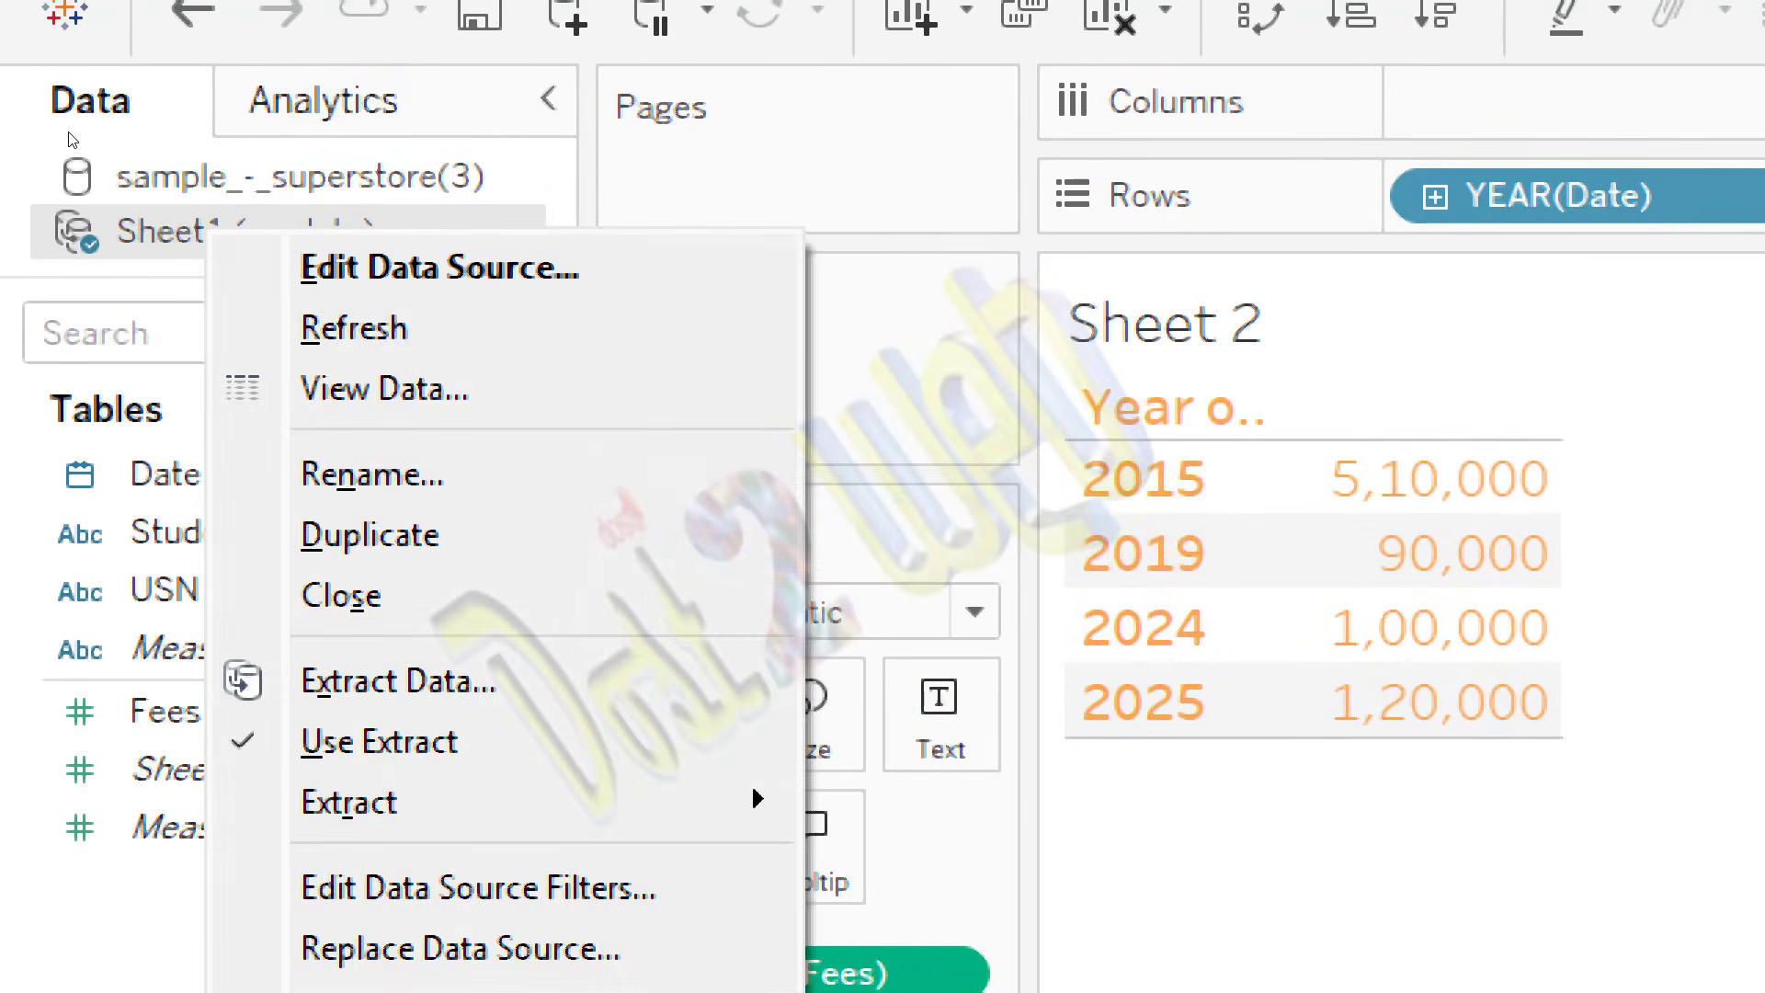
pyautogui.click(101, 176)
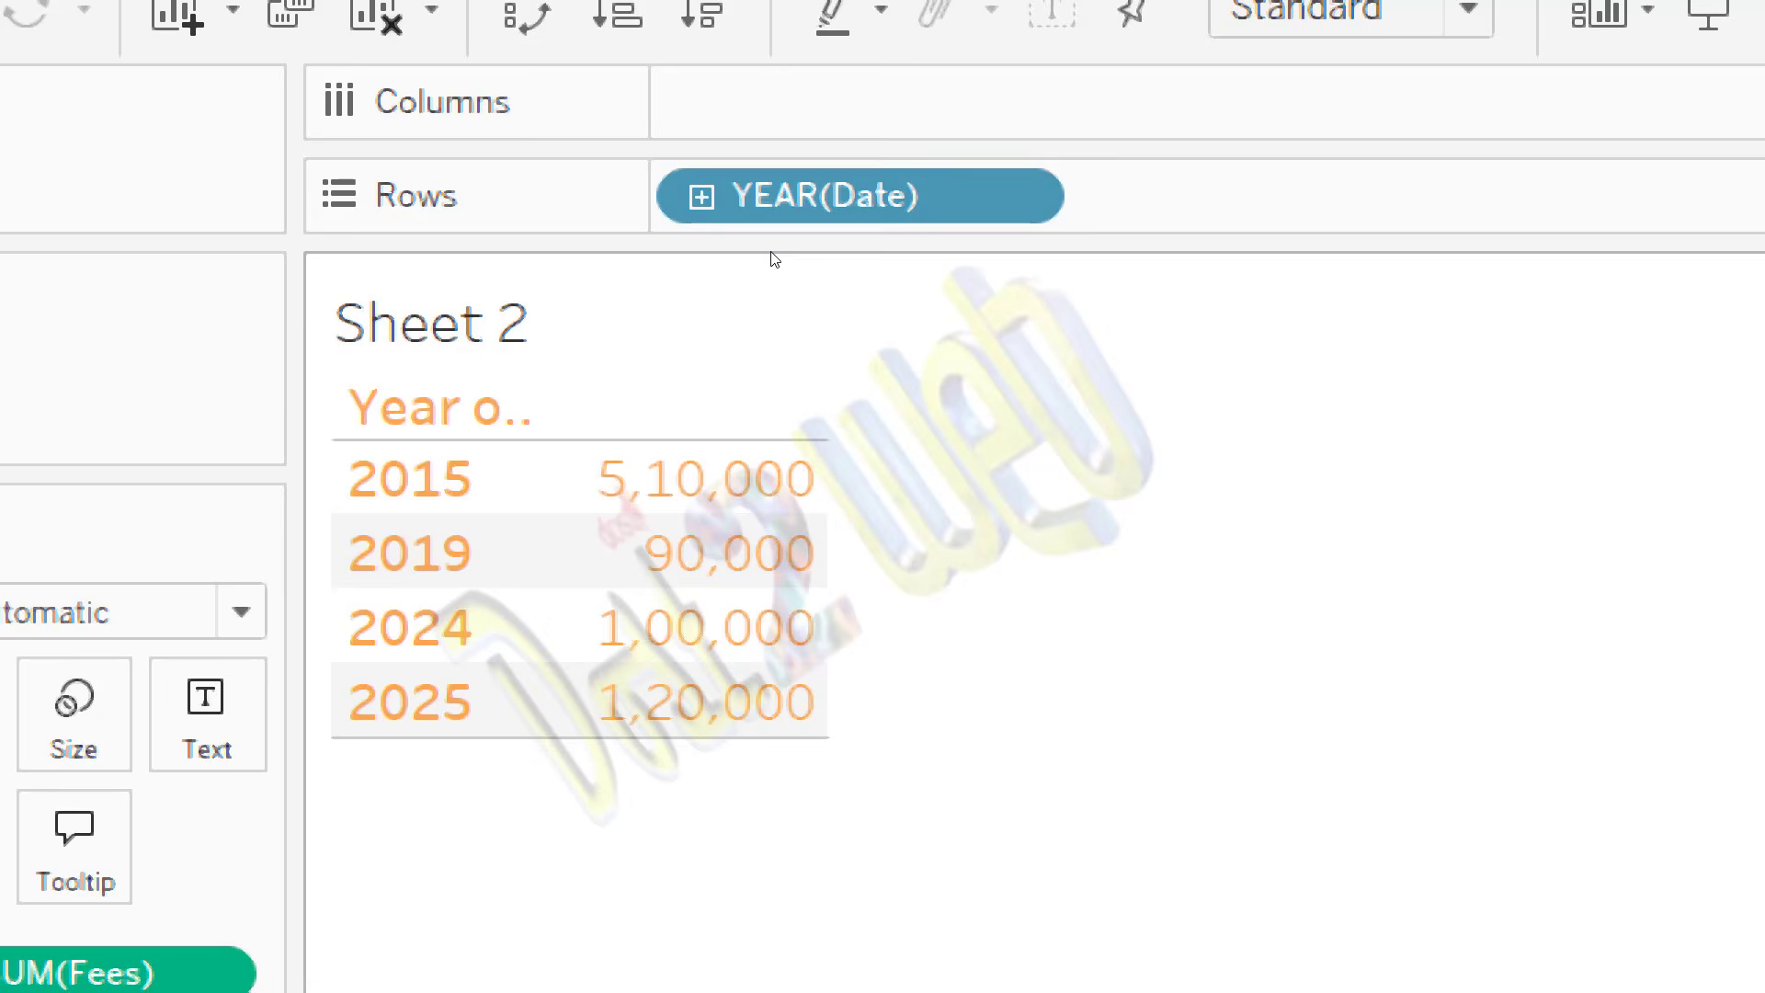
# Step: Switch to mydata.xlsx in Excel and change the date in A10 to 16-02-2023
pyautogui.hotkey('alt', 'Tab')
pyautogui.hotkey('alt', 'Tab')
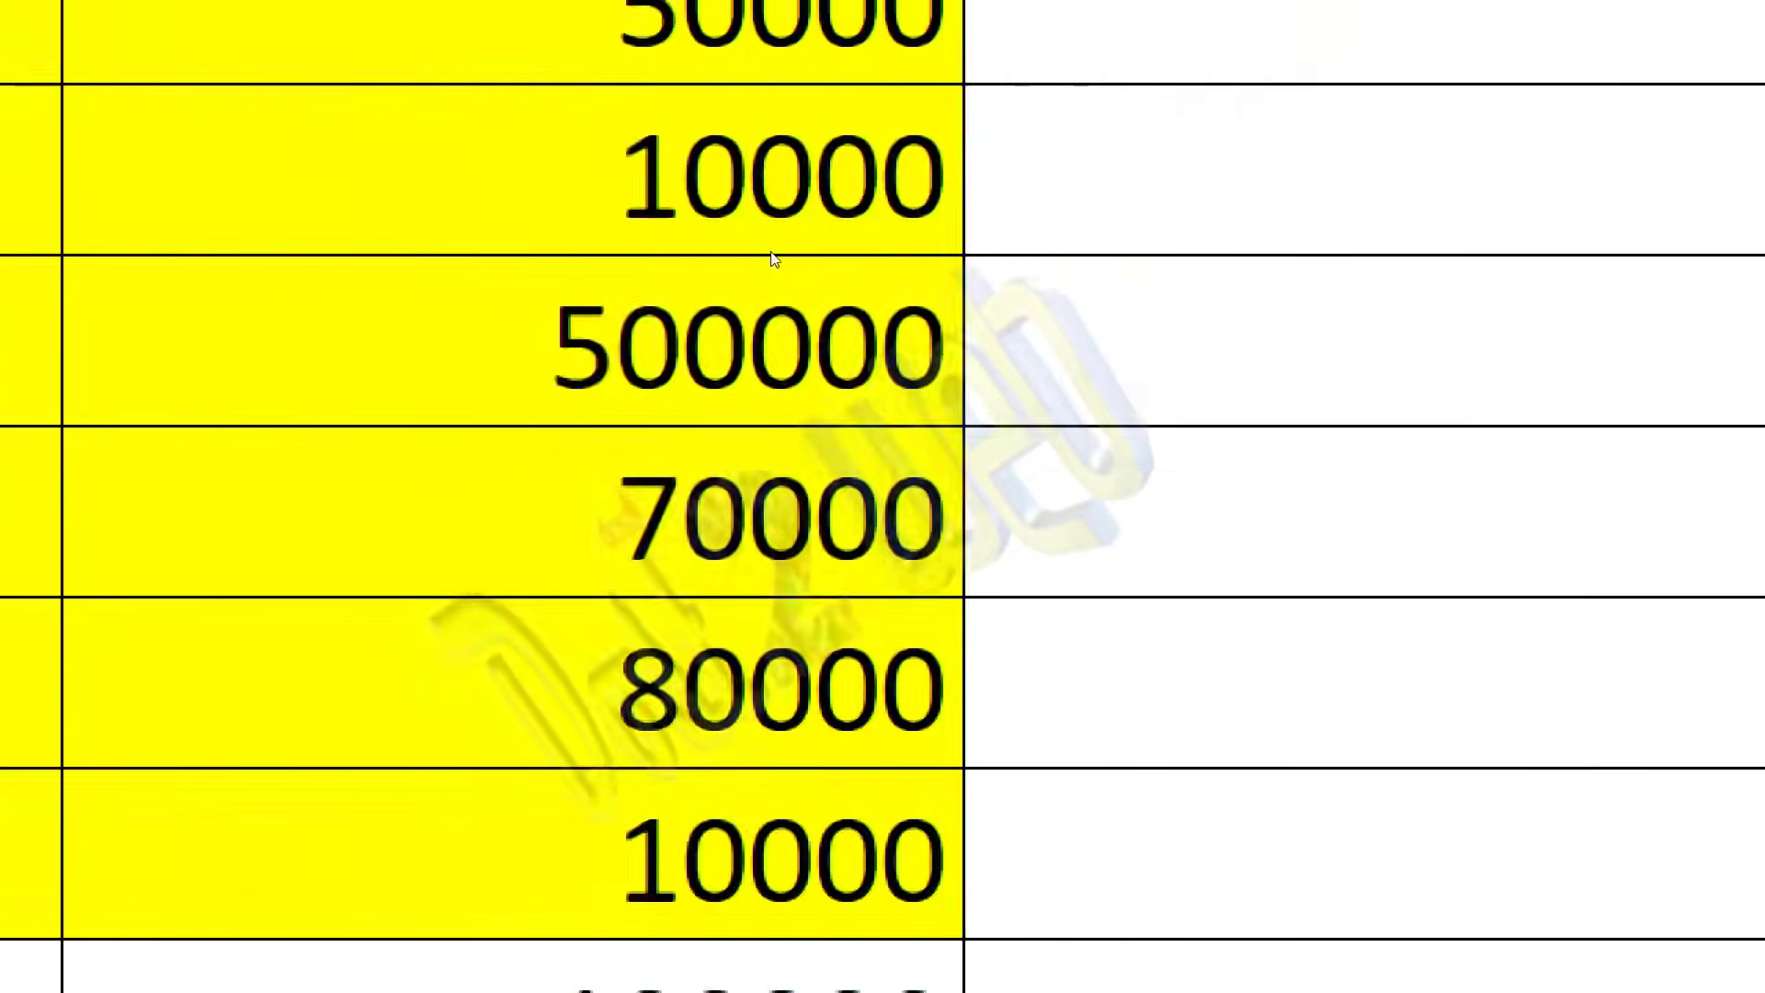
pyautogui.doubleClick(303, 714)
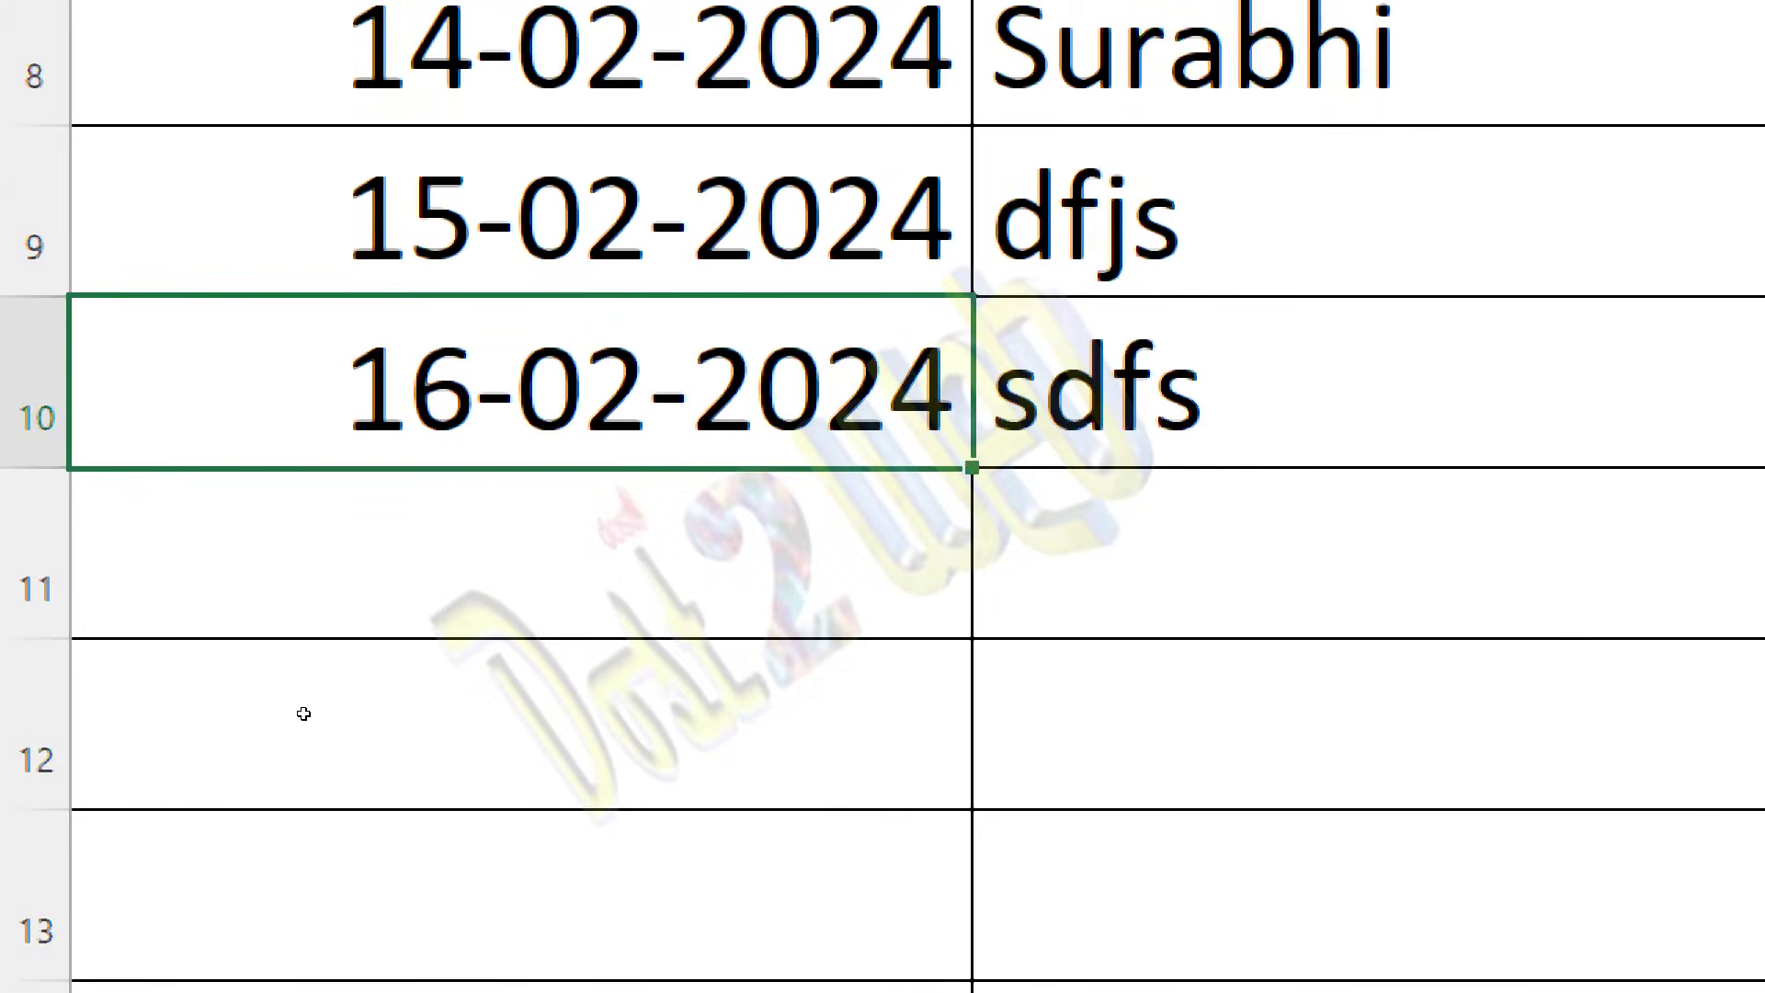
pyautogui.press('Right')
pyautogui.press('BackSpace')
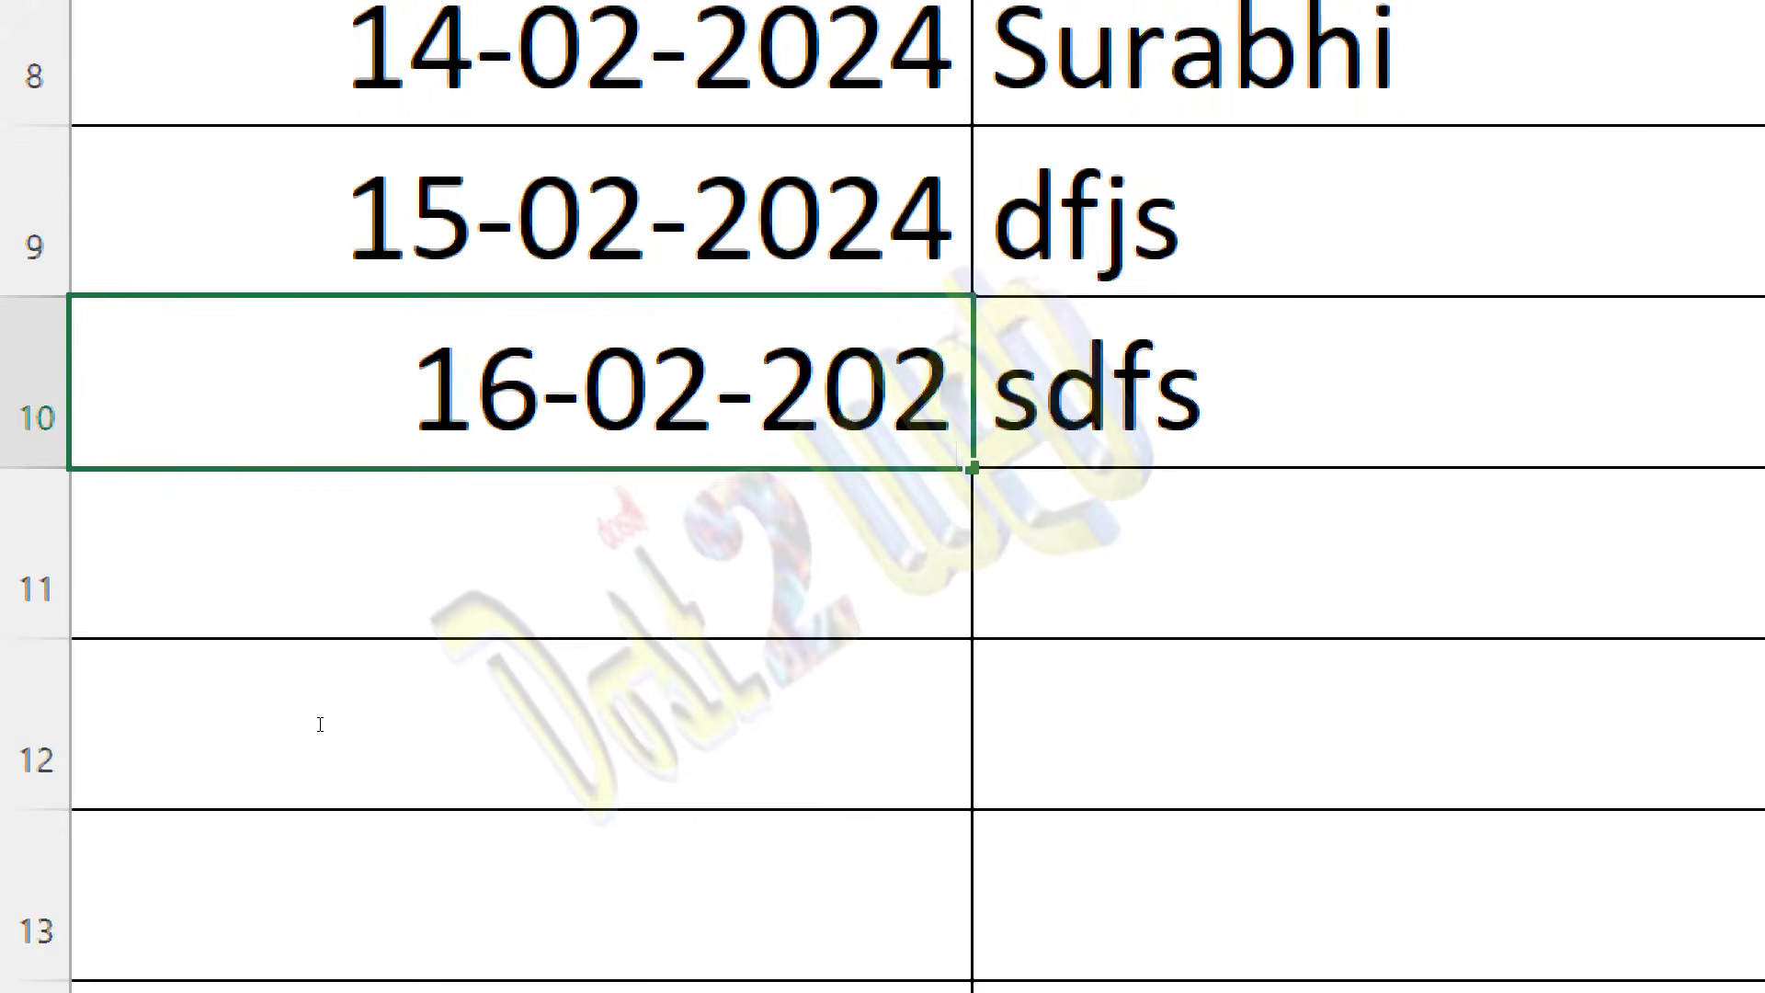
pyautogui.write('3')
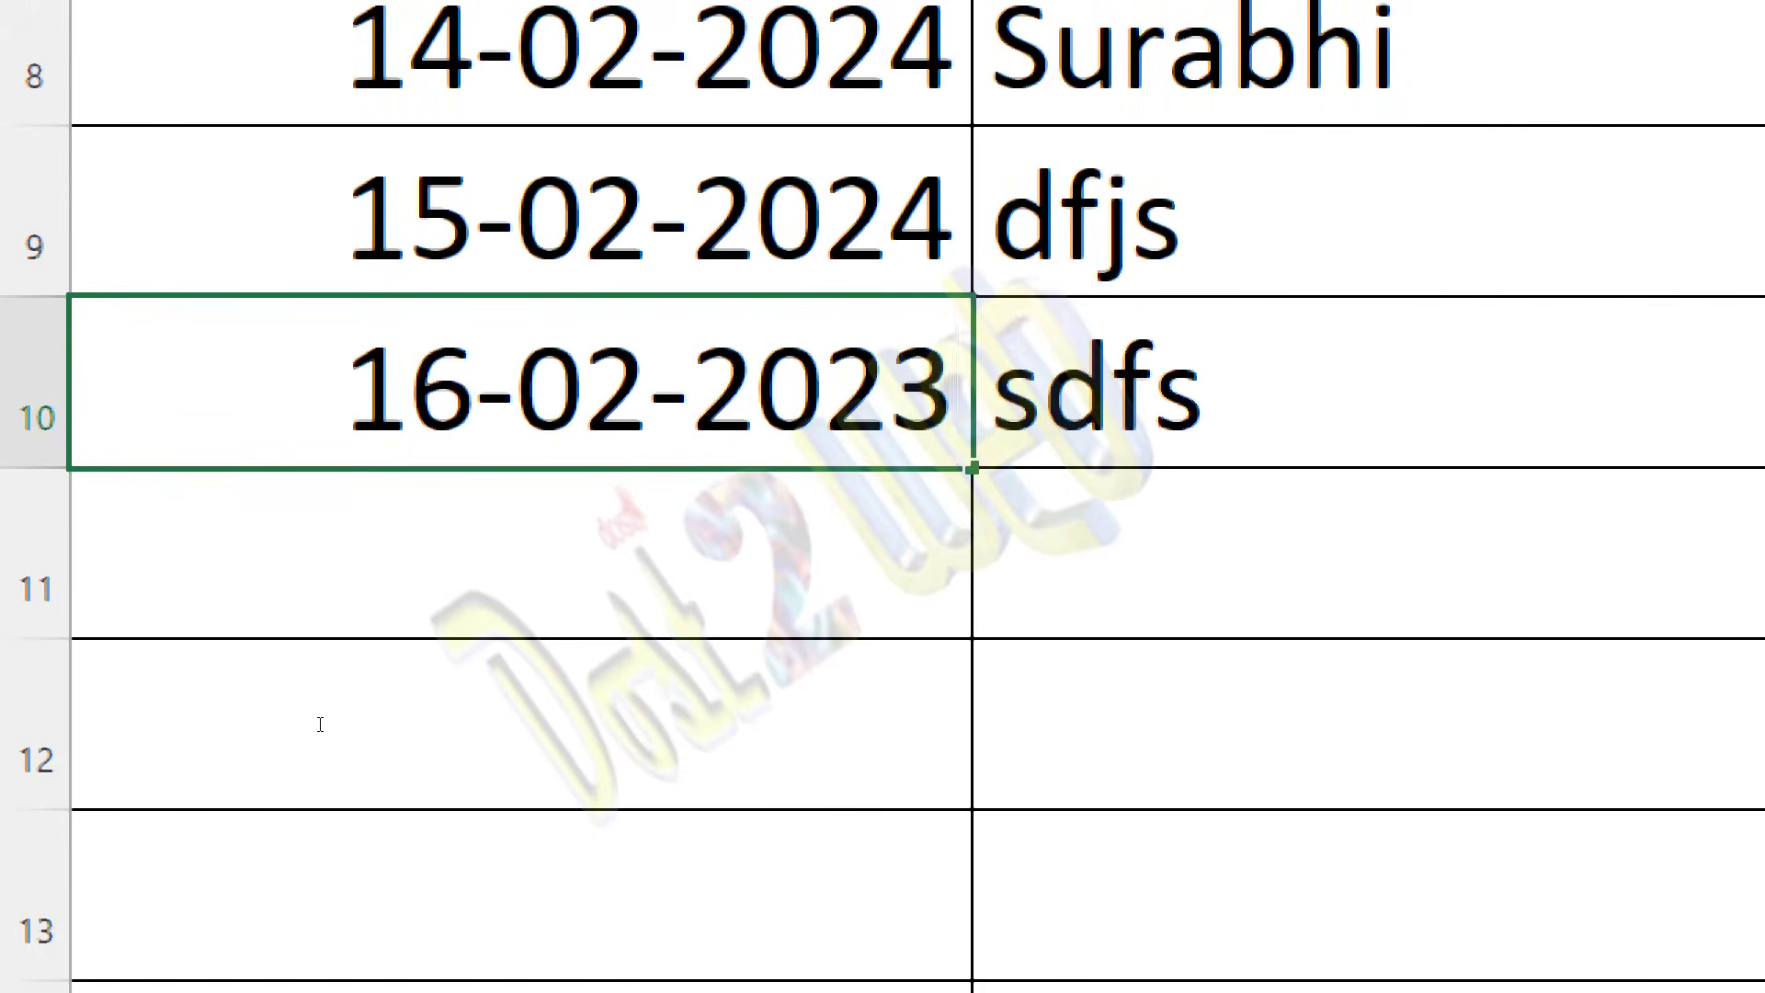
# Step: Change the date in A9 to 15-02-2022
pyautogui.click(320, 668)
pyautogui.press('F2')
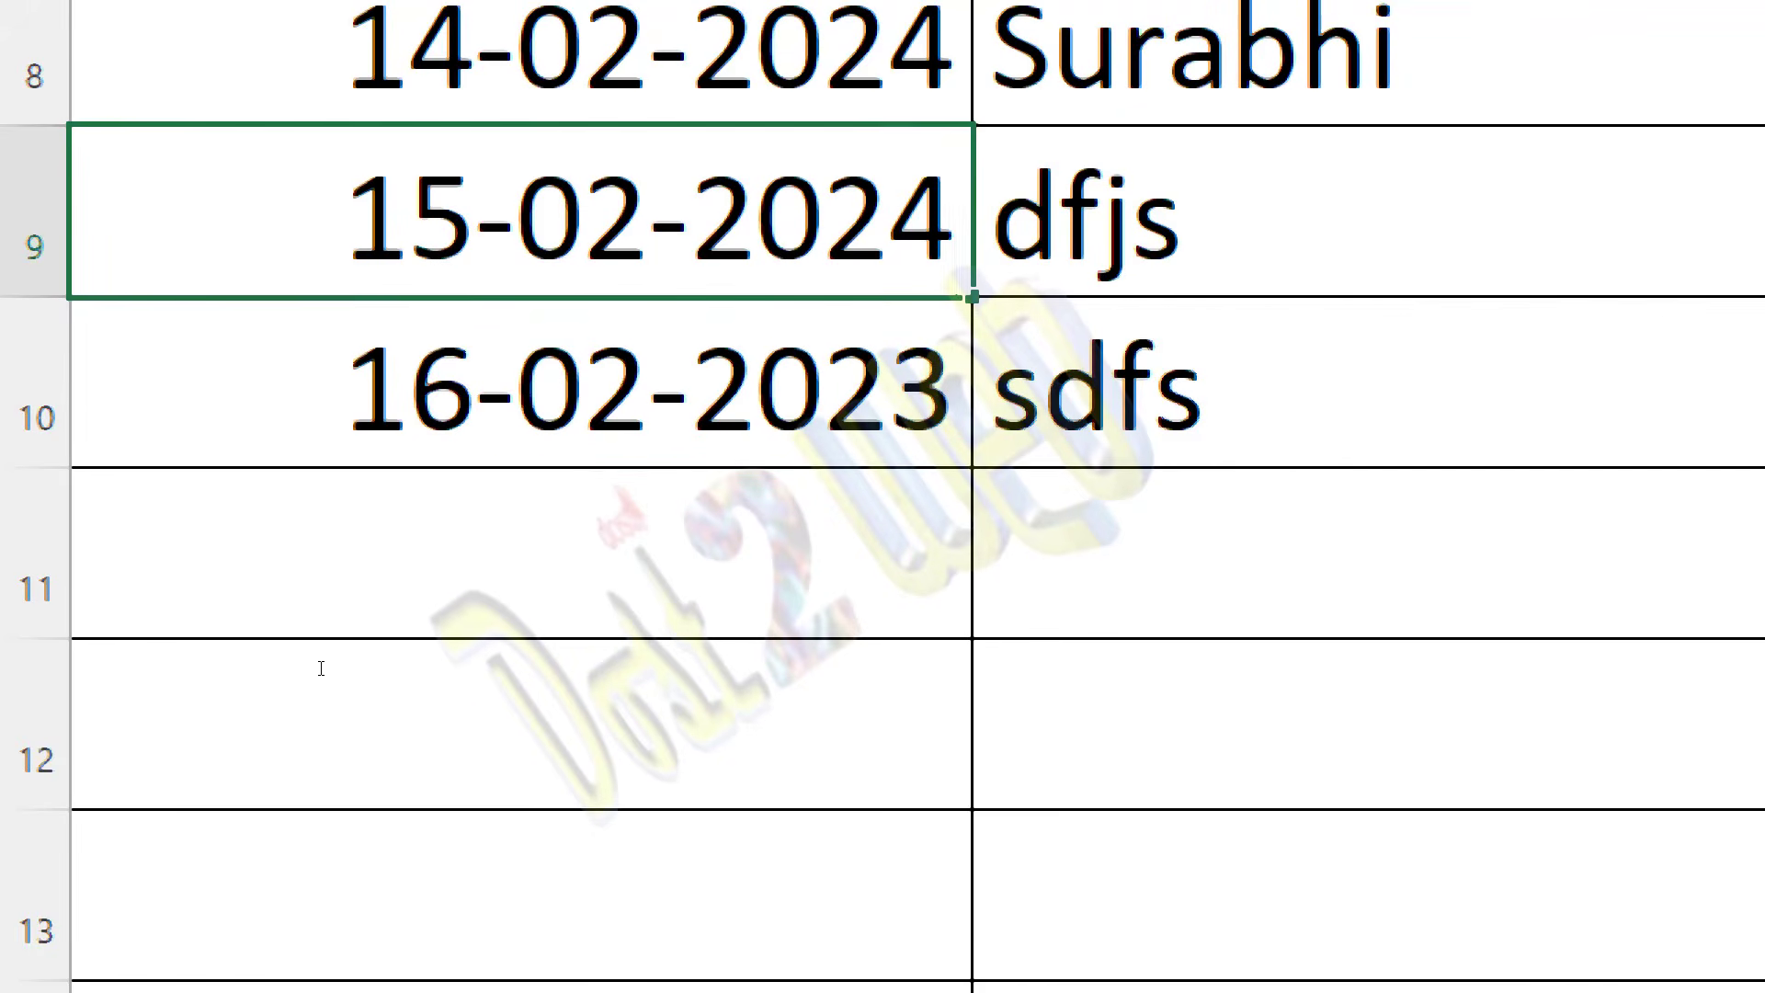
pyautogui.press('BackSpace')
pyautogui.write('2')
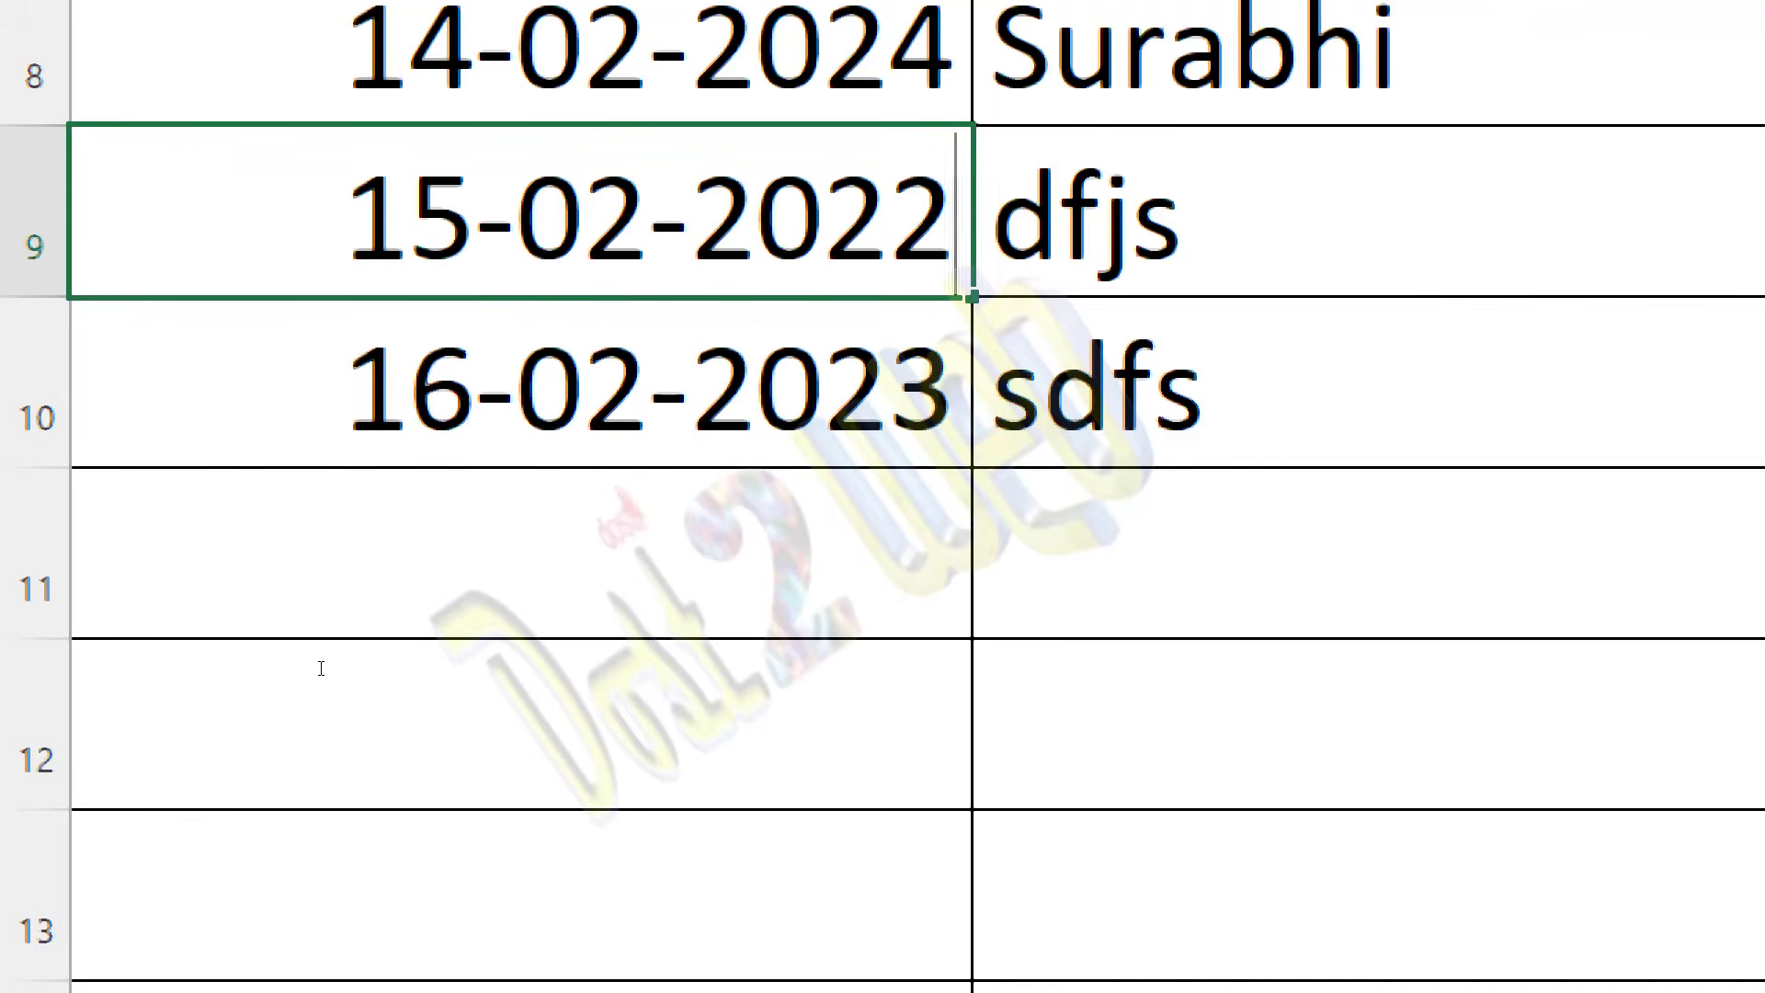
pyautogui.press('Home')
pyautogui.scroll(1, 321, 667)
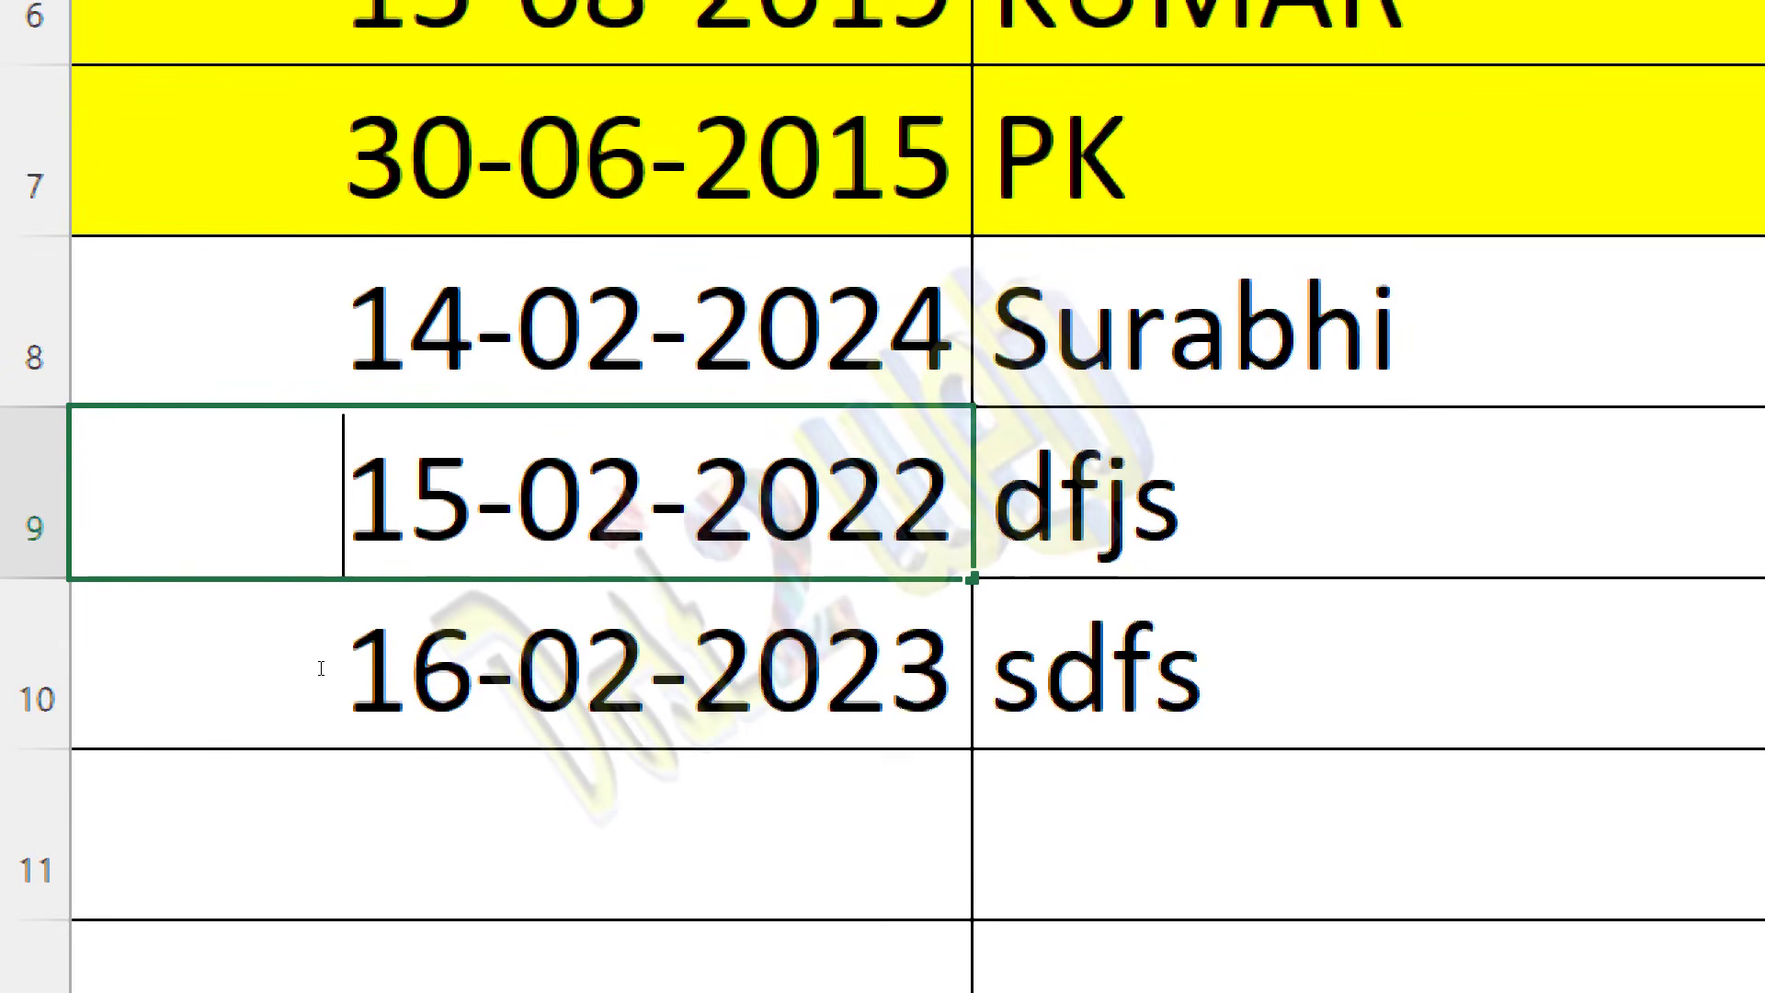
pyautogui.click(320, 668)
# Step: Review the dates and student names in the rows above the edited records
pyautogui.scroll(-1, 321, 668)
pyautogui.press('Up')
pyautogui.press('Up')
pyautogui.press('Up')
pyautogui.press('Up')
pyautogui.press('Up')
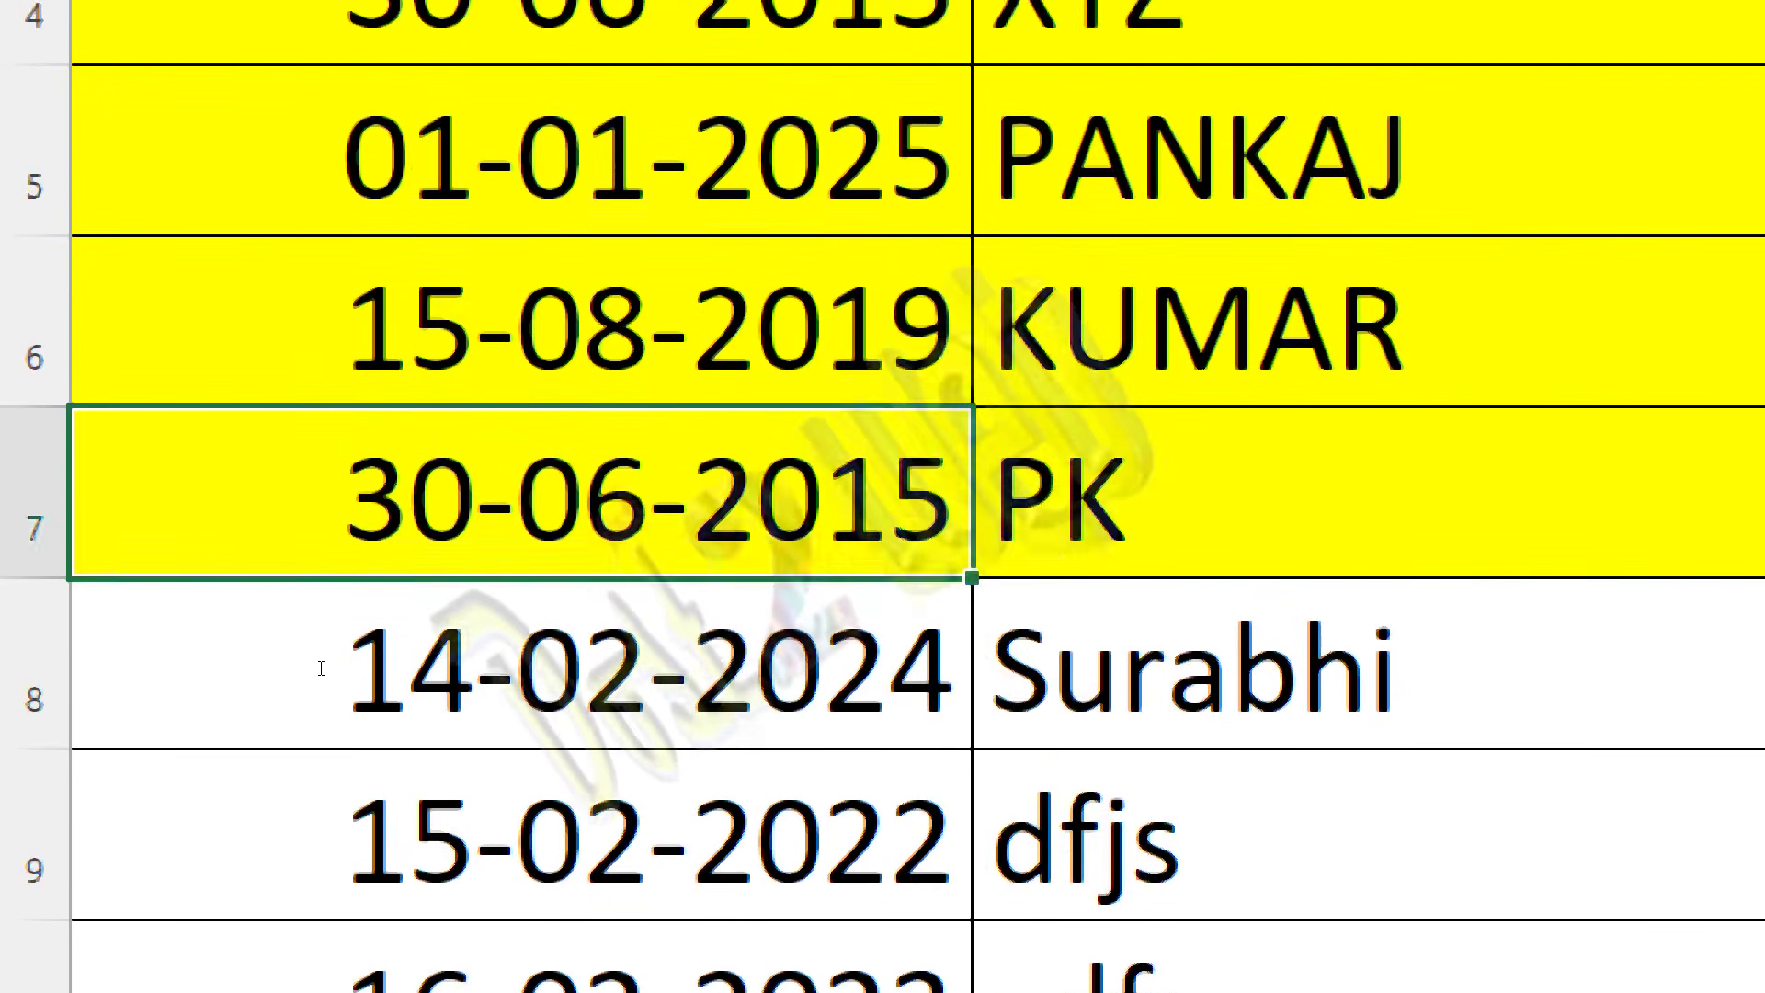
pyautogui.scroll(2, 321, 667)
pyautogui.press('Up')
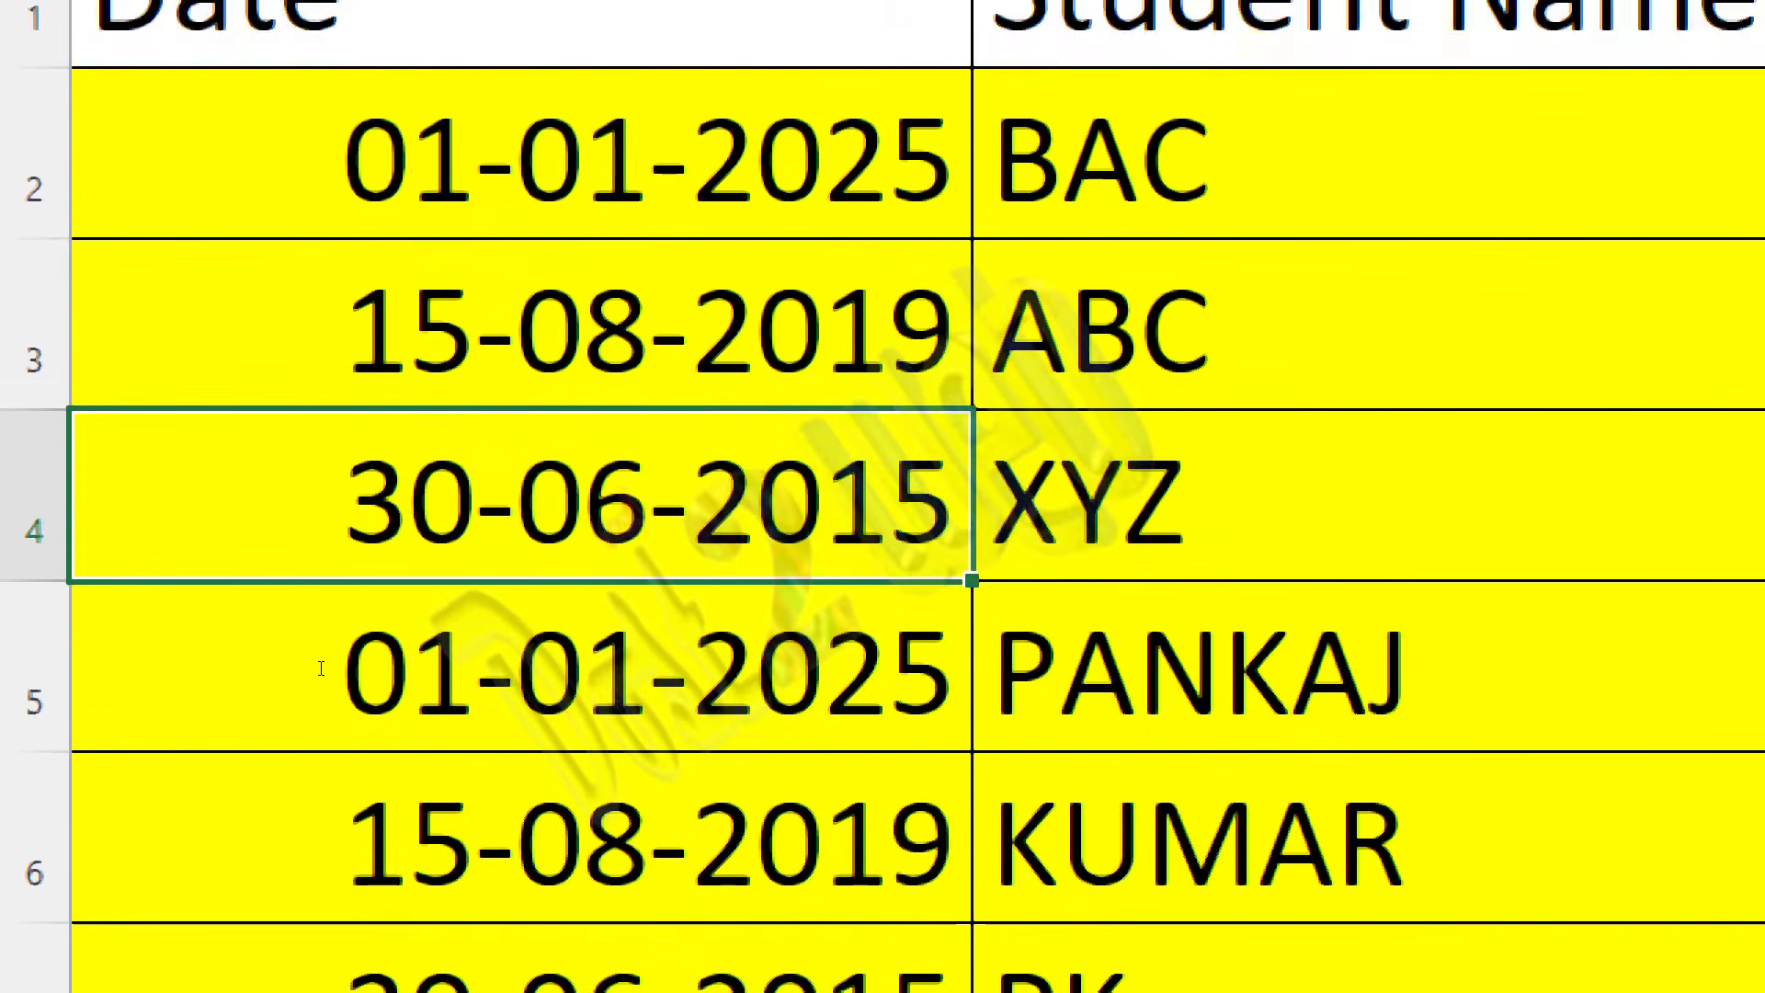
pyautogui.press('Down')
pyautogui.press('Down')
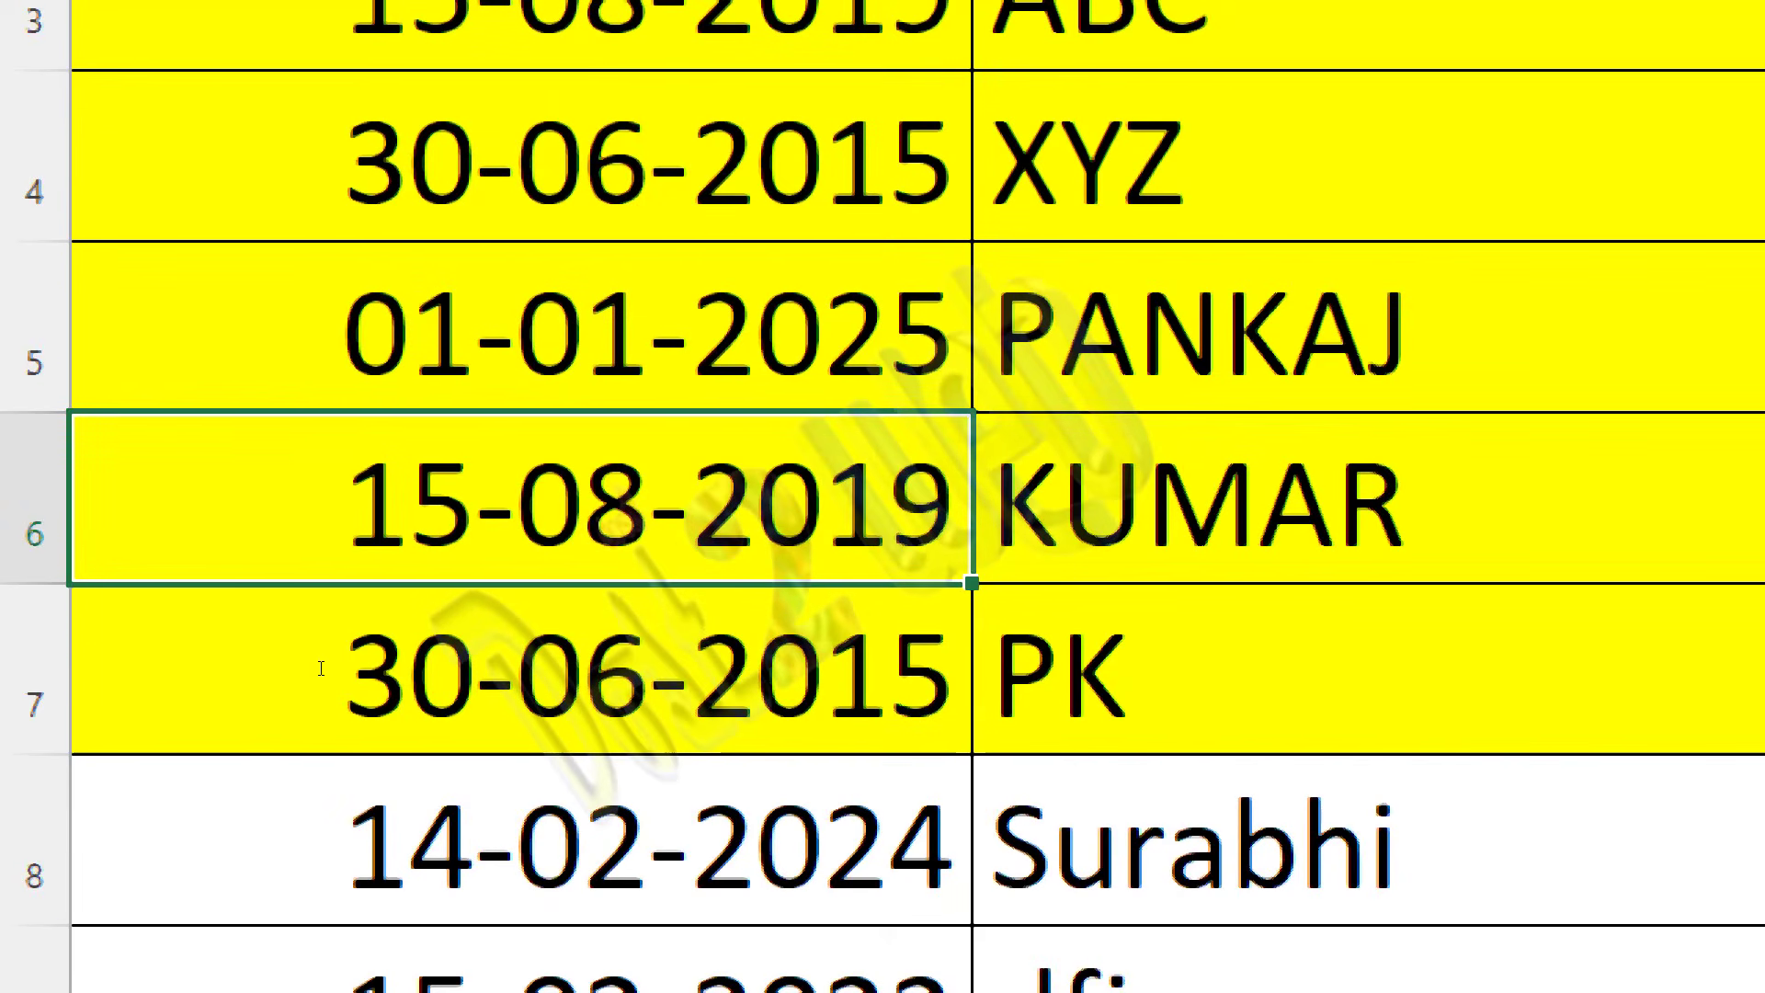
pyautogui.scroll(1, 193, 441)
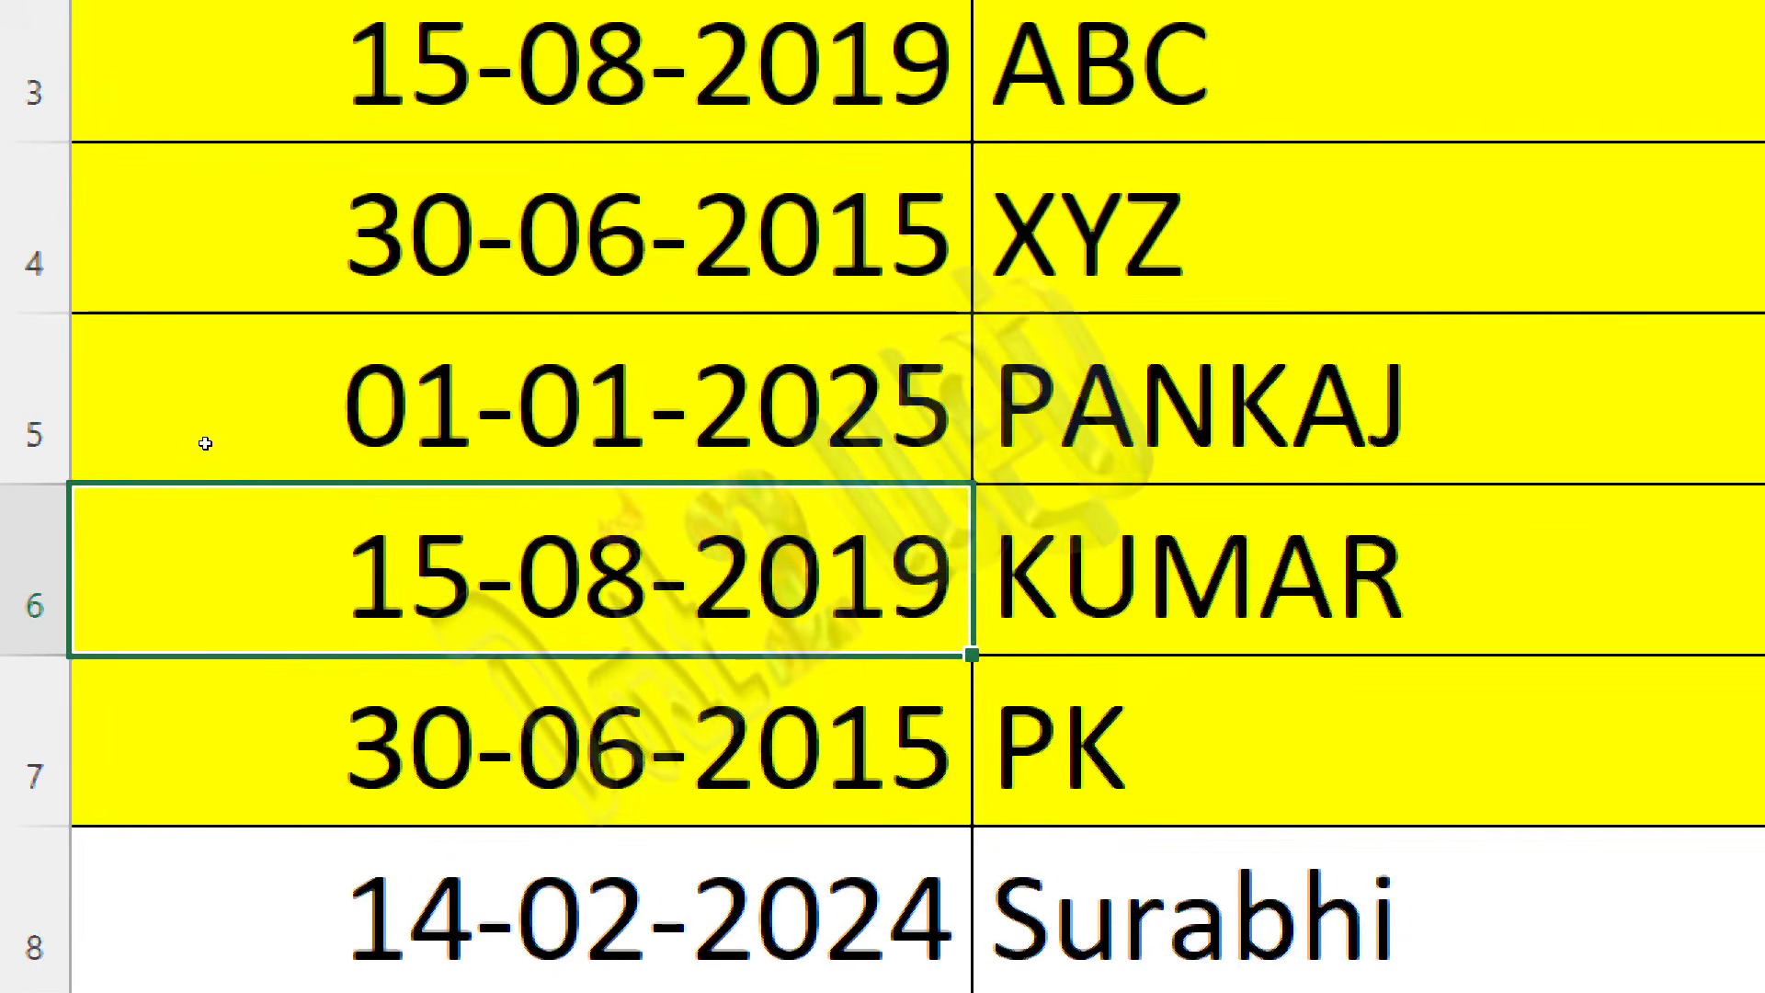
# Step: Switch back to Tableau and refresh the Sheet1 (mydata) data source while it still uses the extract
pyautogui.hotkey('alt', 'Tab')
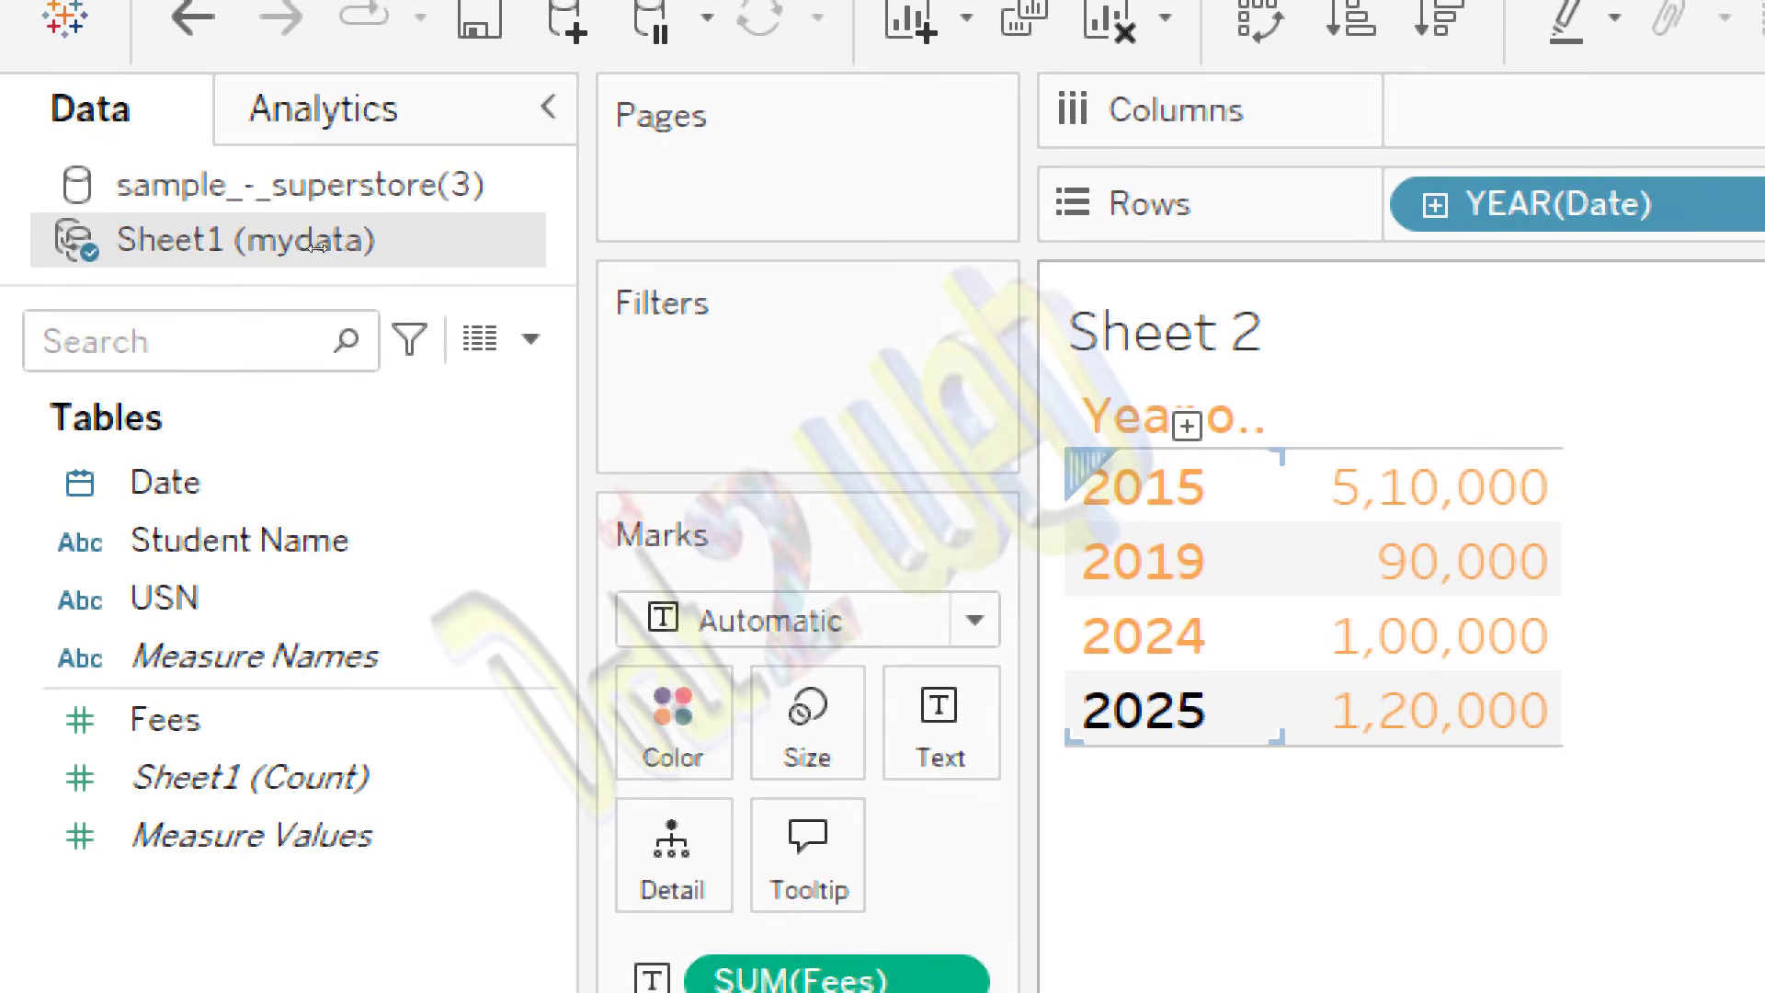
pyautogui.rightClick(142, 241)
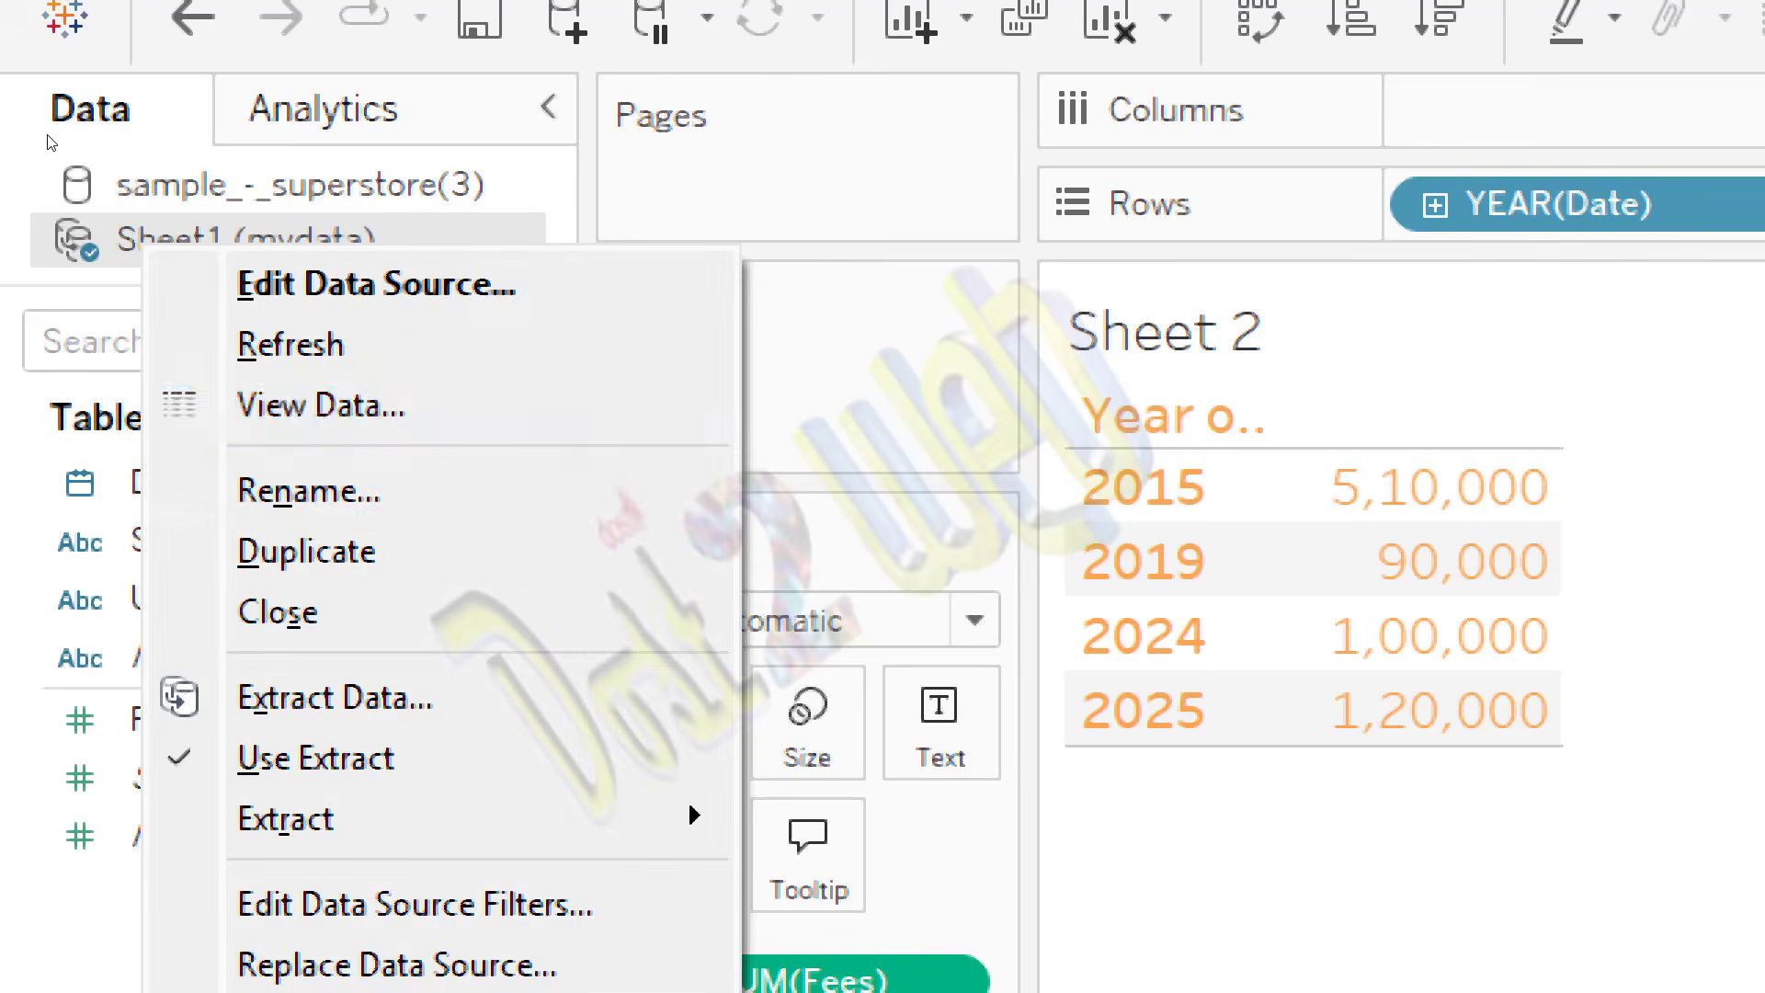
pyautogui.click(331, 343)
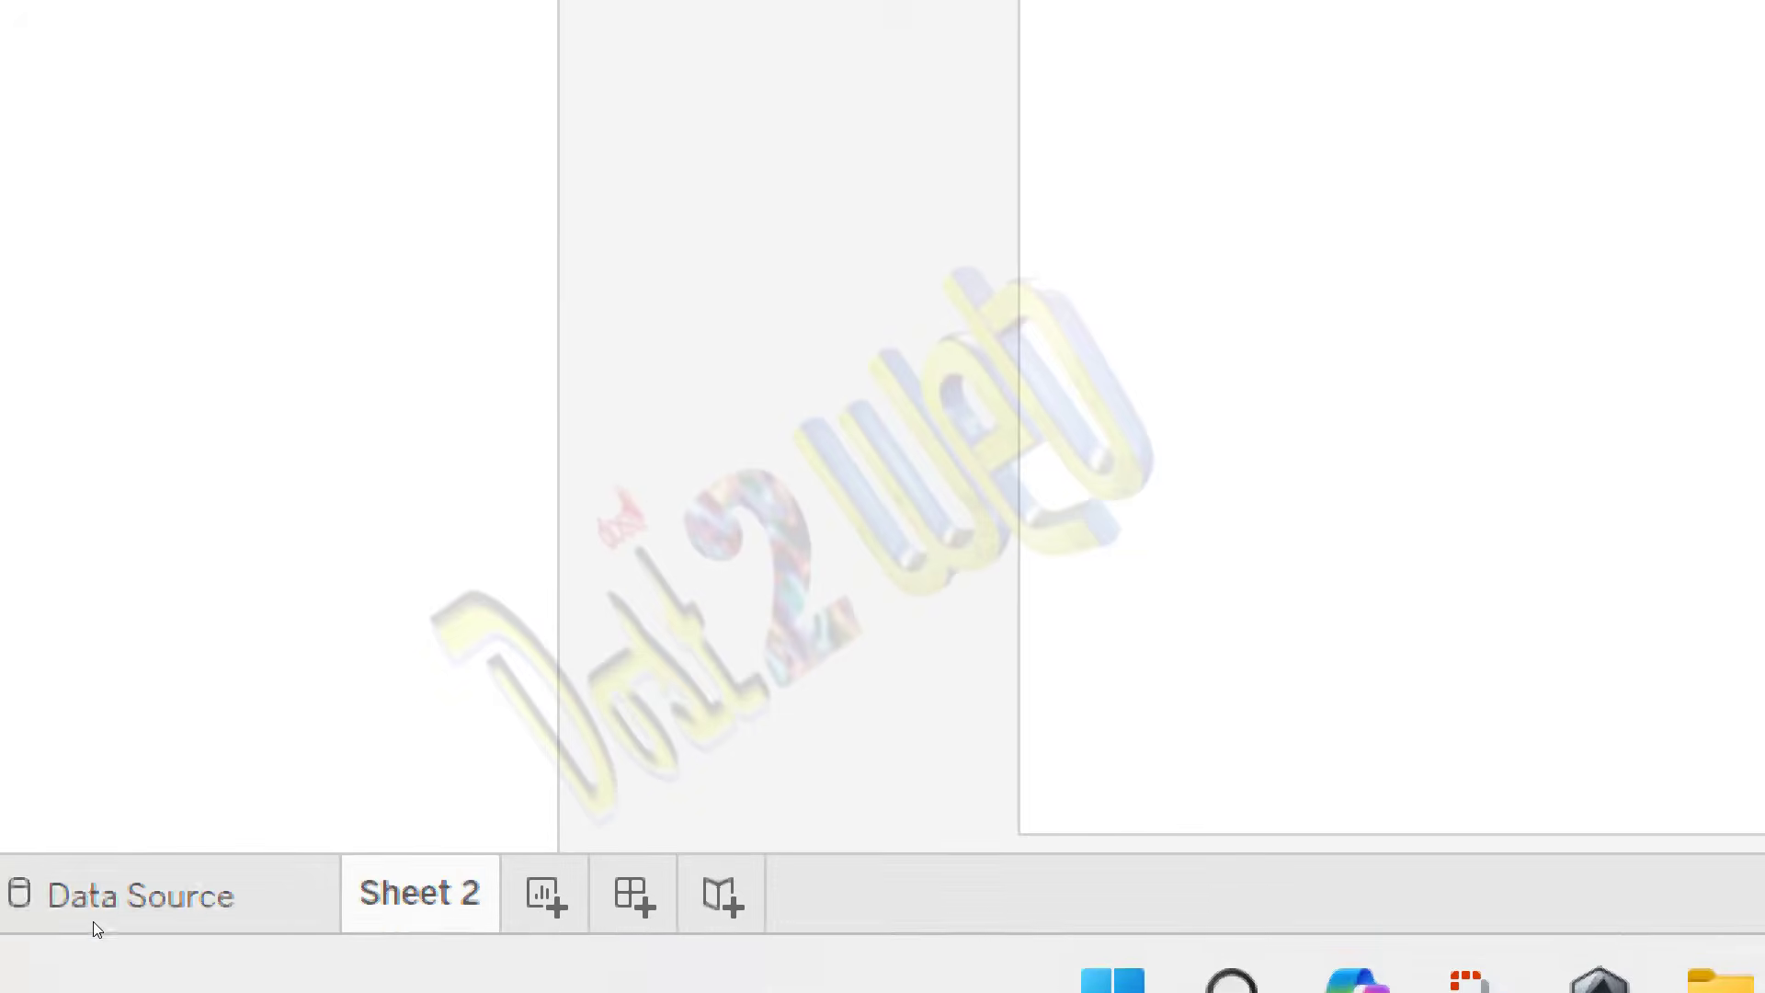
# Step: Set the mydata connection to Live and refresh the Sheet1 (mydata) data source from Sheet 2
pyautogui.click(140, 981)
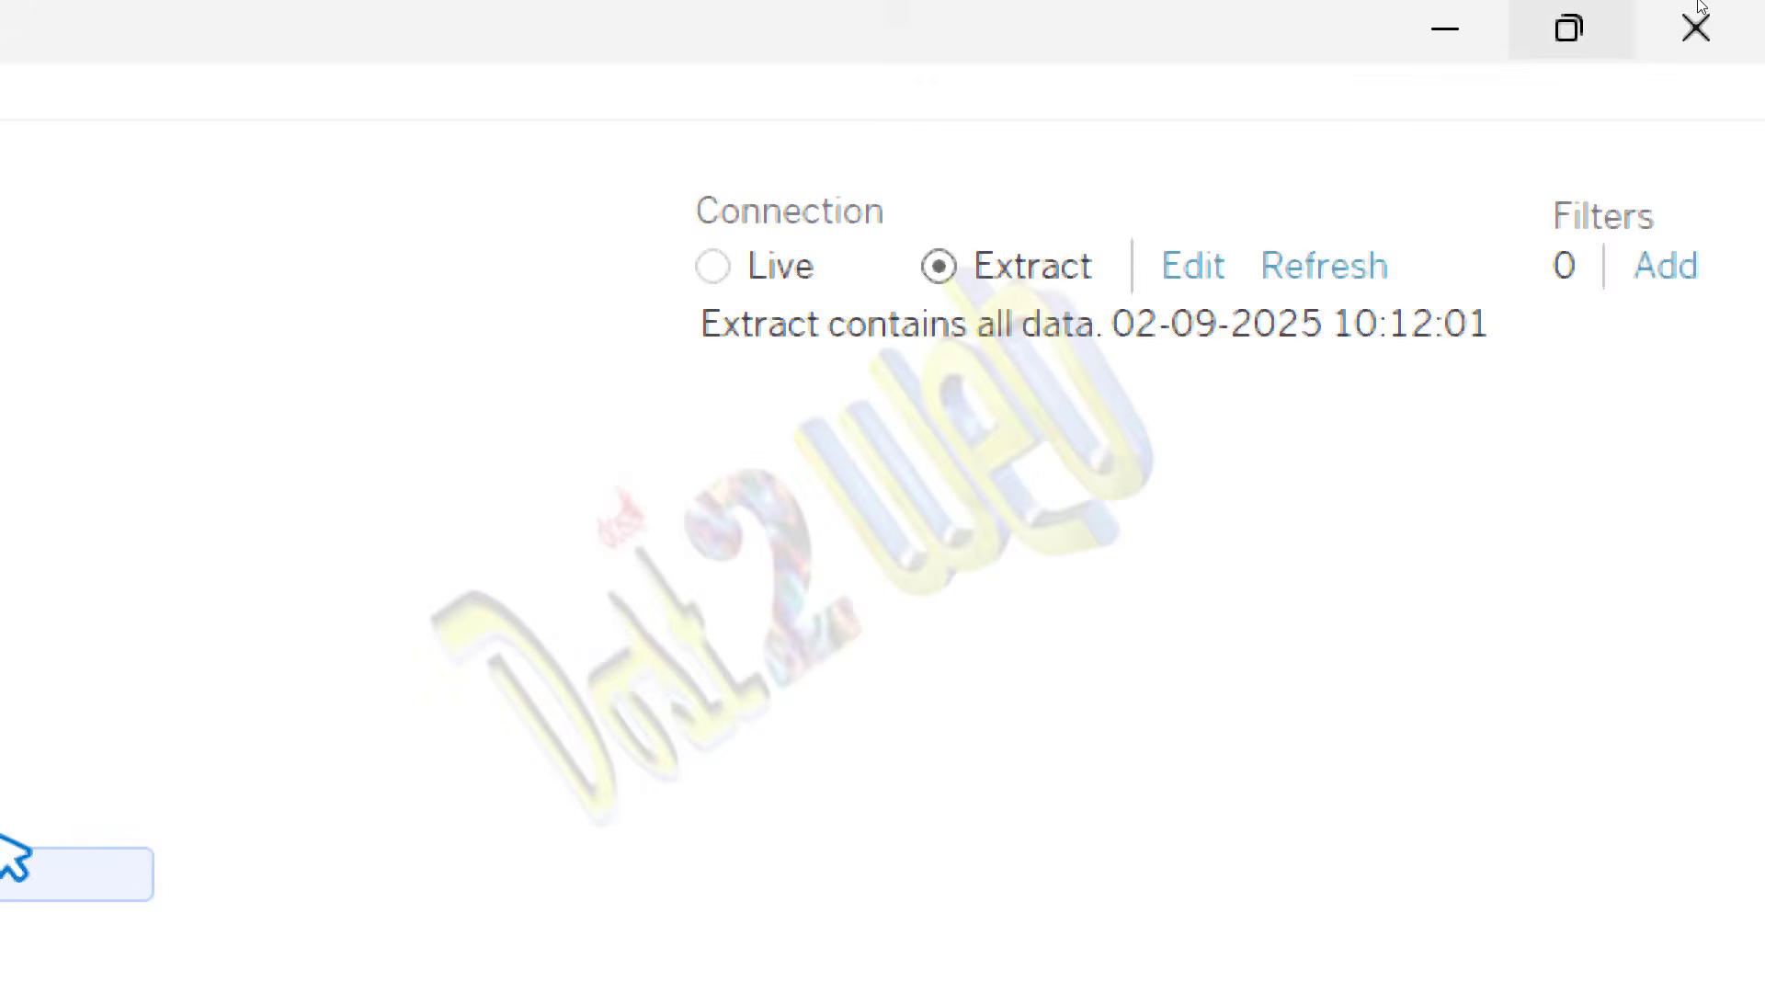
pyautogui.click(1414, 89)
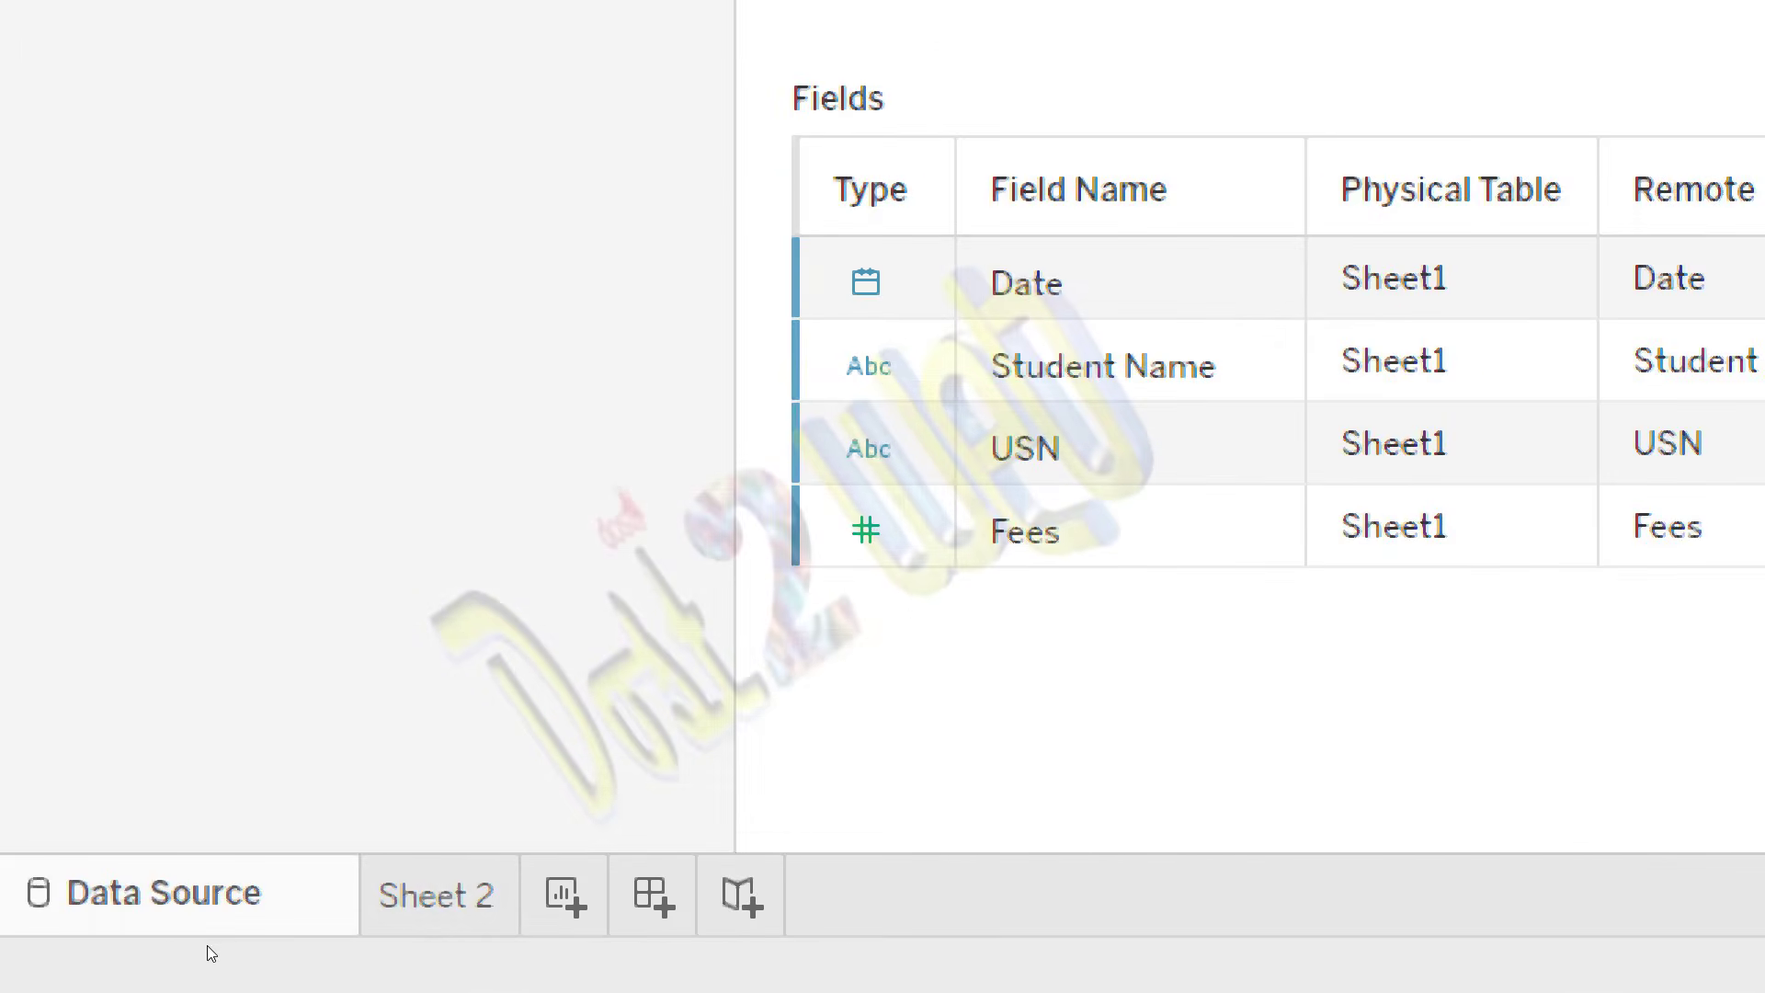
pyautogui.click(162, 954)
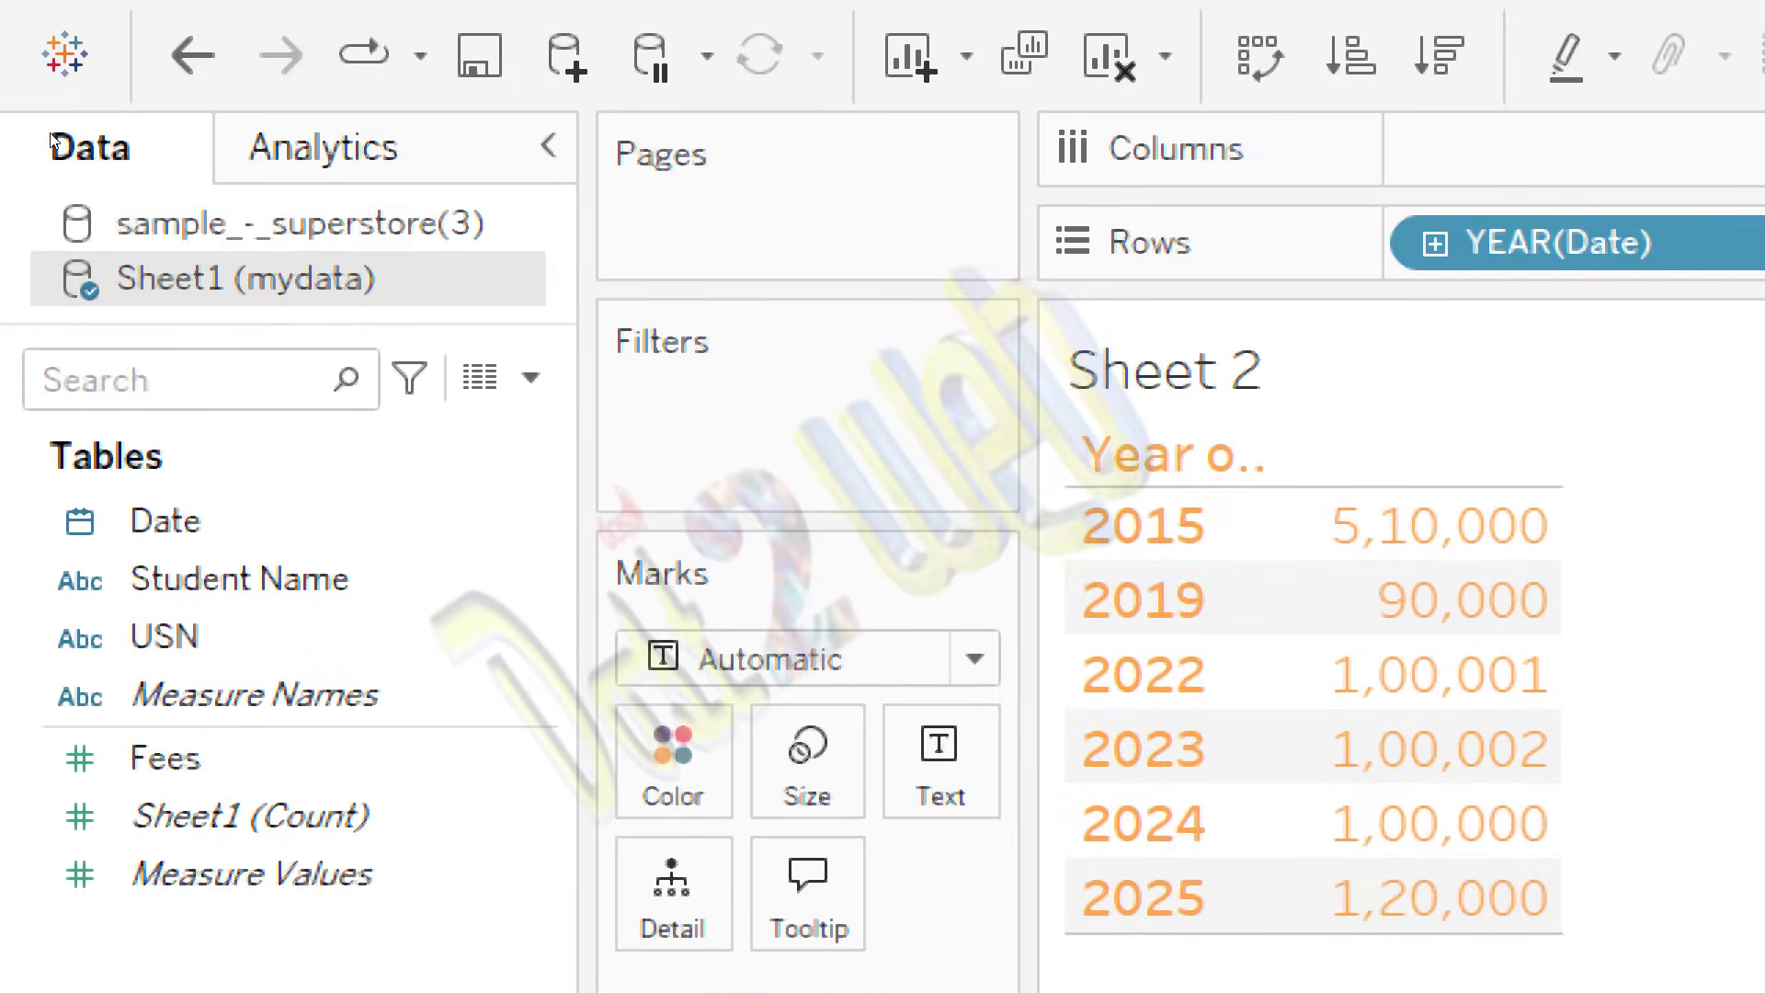
pyautogui.rightClick(147, 275)
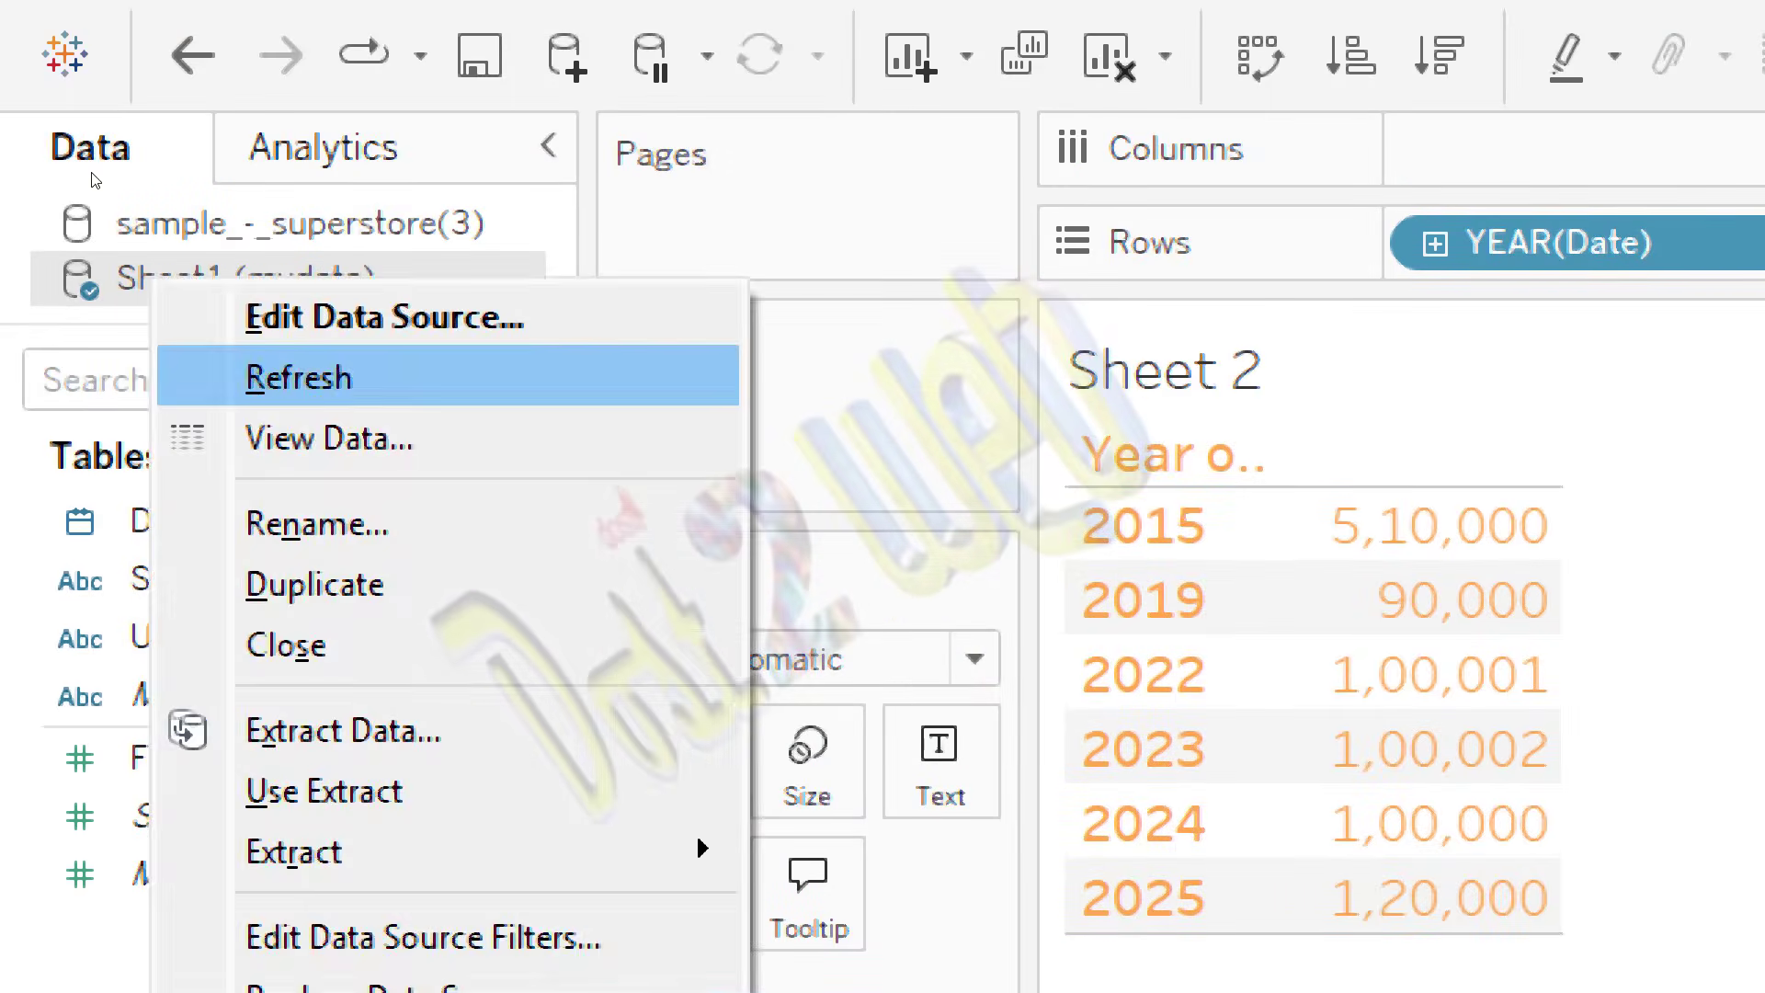
pyautogui.click(279, 386)
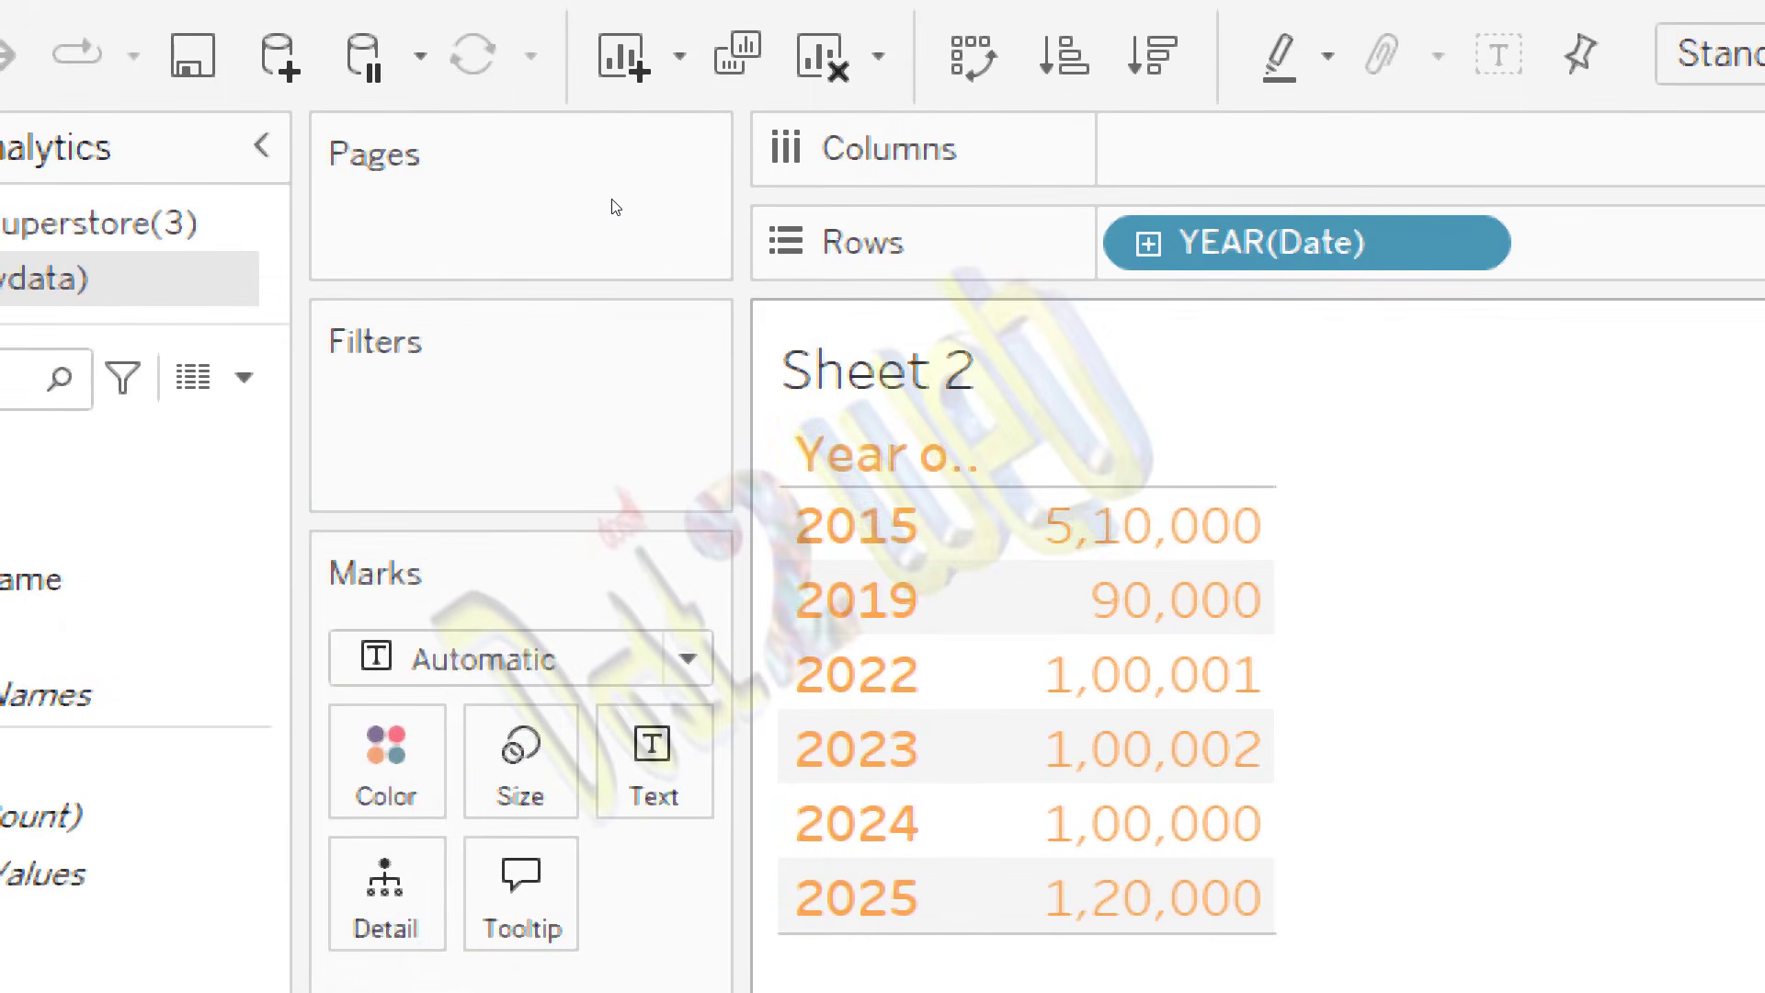